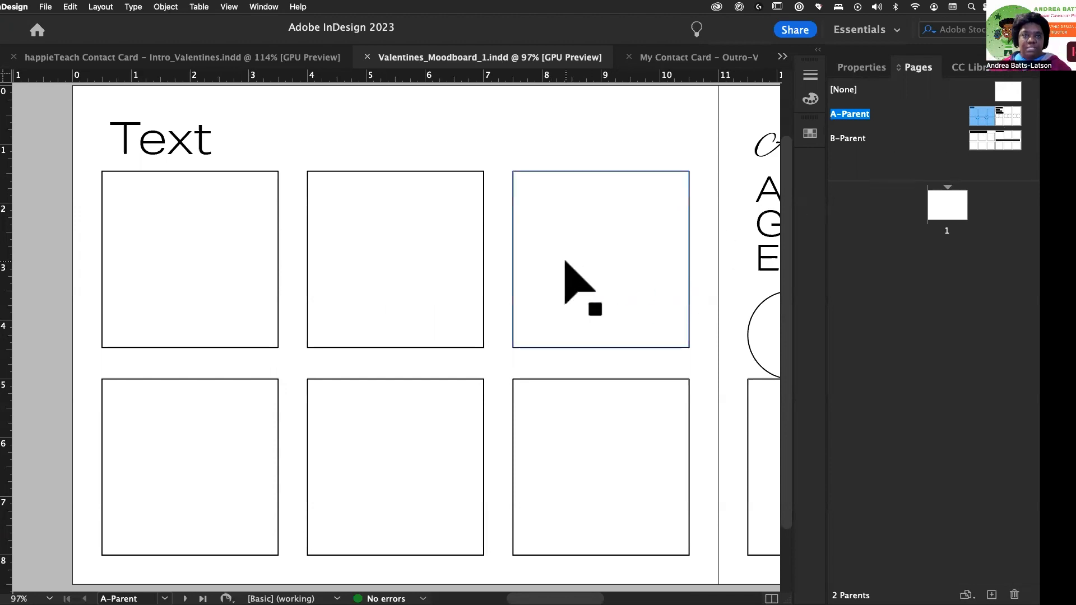
# Step: Examine both pages of the A-Parent spread, including the heading, square placeholders, font samples and circle frames
pyautogui.hscroll(5, 565, 263)
pyautogui.hscroll(-5, 566, 263)
pyautogui.scroll(-3, 566, 263)
pyautogui.scroll(5, 577, 283)
pyautogui.hscroll(3, 577, 283)
pyautogui.scroll(-2, 564, 261)
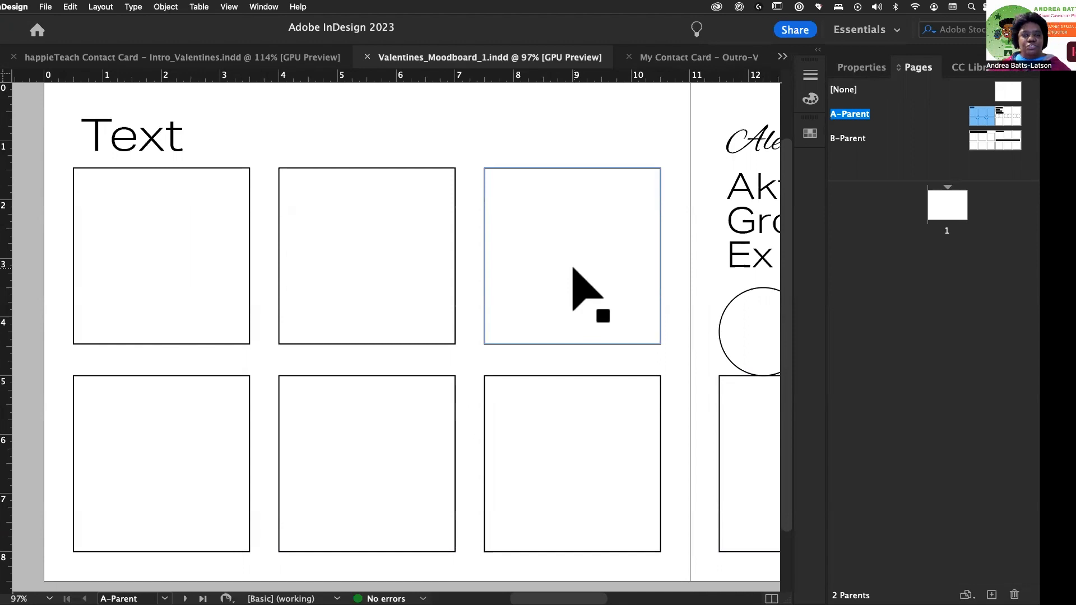
pyautogui.hscroll(2, 572, 268)
pyautogui.scroll(-1, 572, 268)
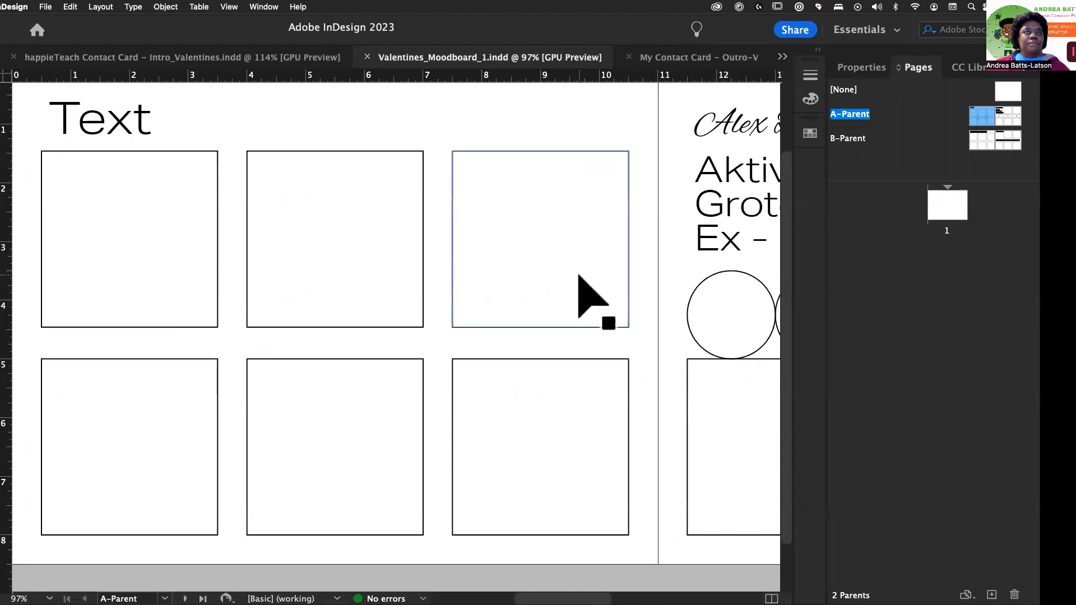
pyautogui.scroll(1, 550, 268)
pyautogui.hscroll(-1, 550, 268)
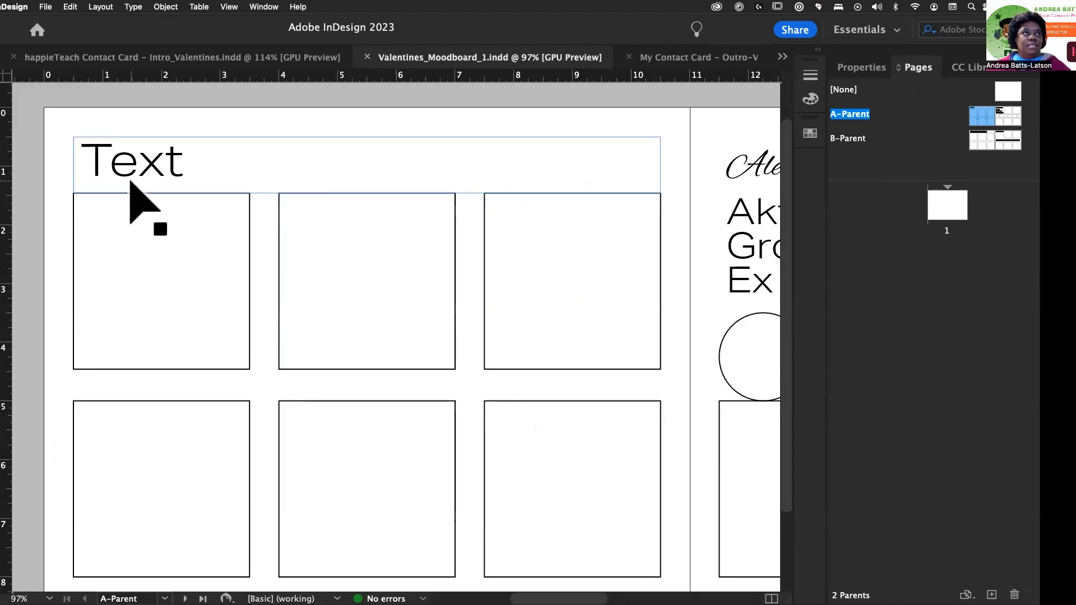
pyautogui.hscroll(2, 288, 275)
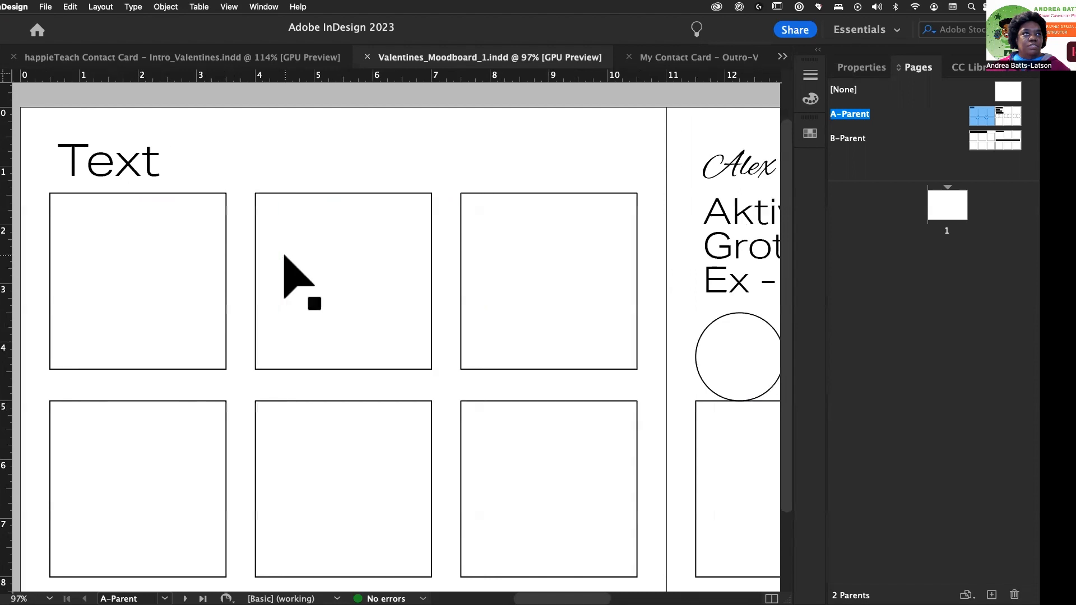
pyautogui.hscroll(10, 259, 336)
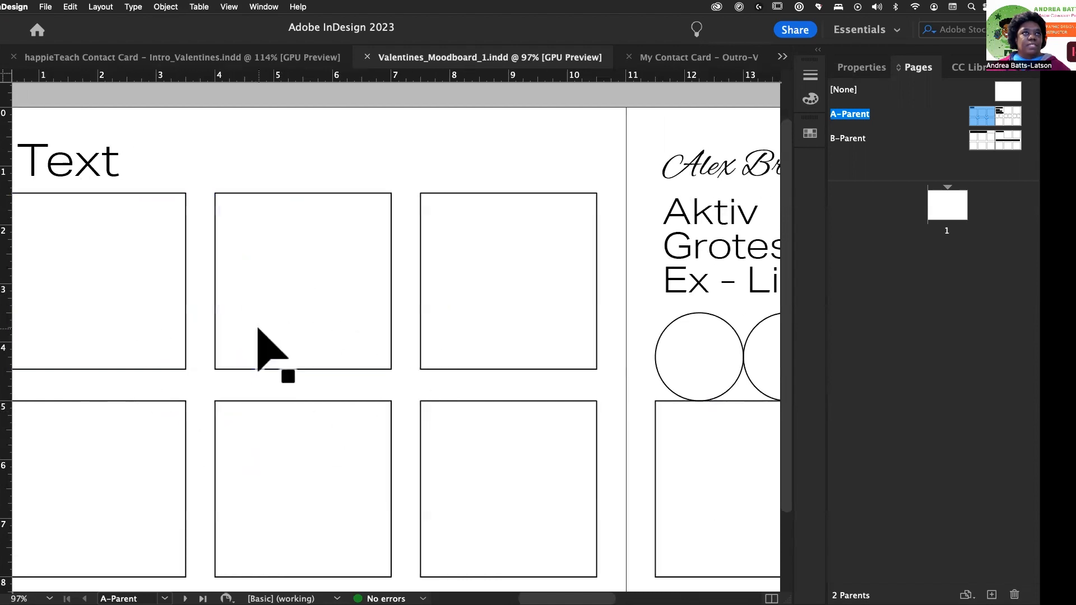
pyautogui.hscroll(6, 261, 336)
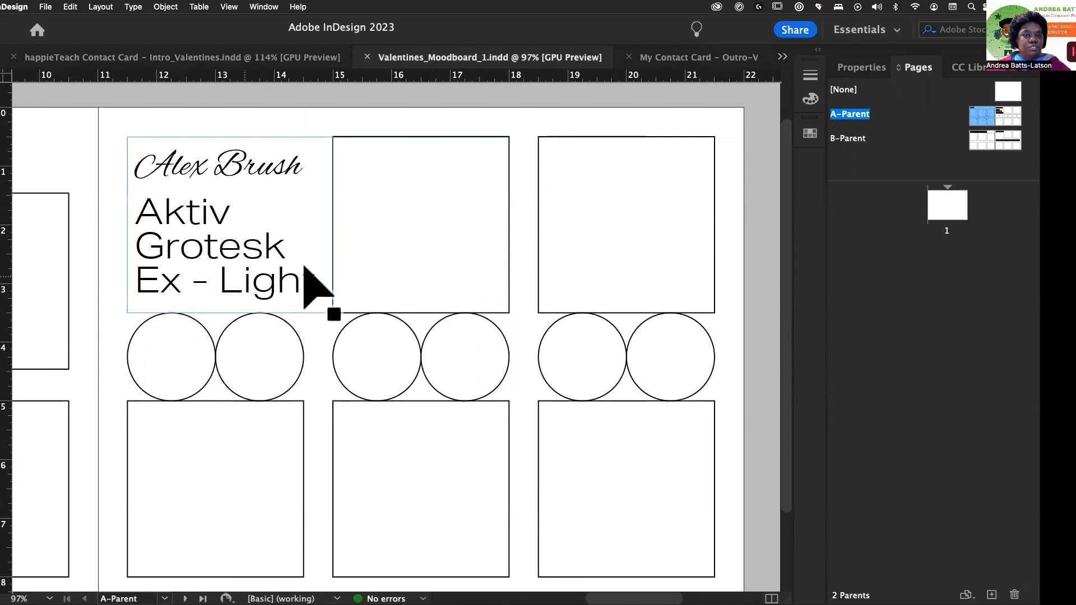
pyautogui.scroll(-1, 313, 274)
pyautogui.hscroll(1, 314, 274)
pyautogui.scroll(-1, 336, 269)
pyautogui.hscroll(1, 337, 269)
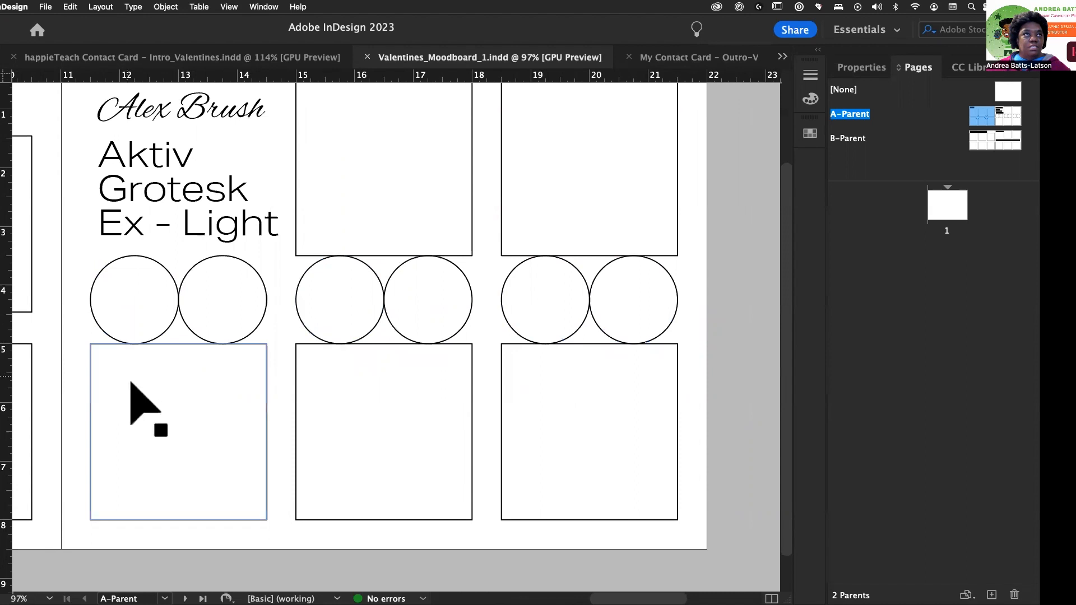
pyautogui.hscroll(-10, 168, 432)
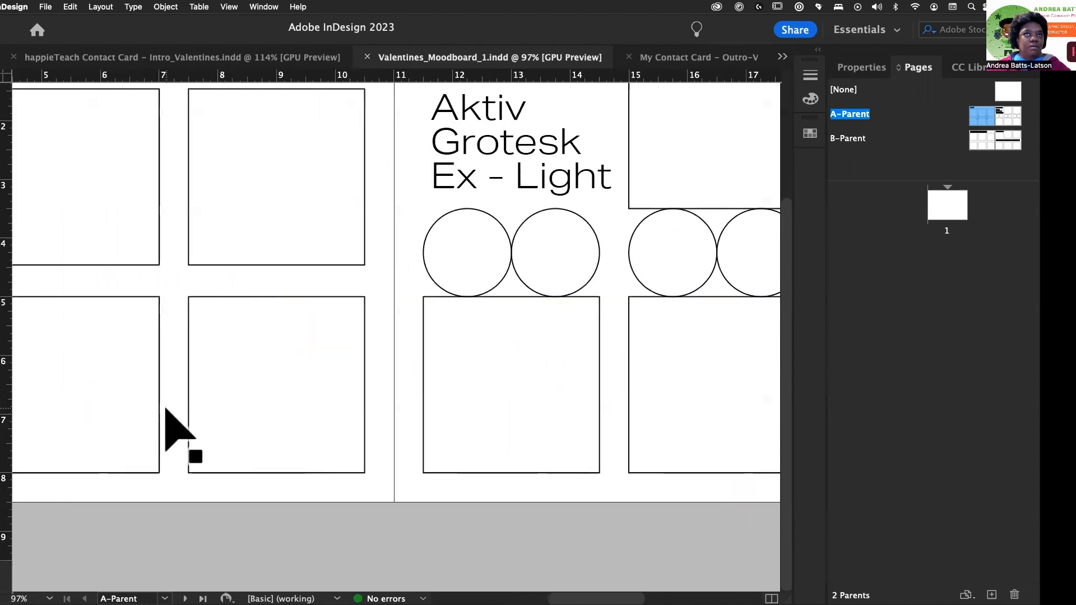
pyautogui.hscroll(-2, 460, 298)
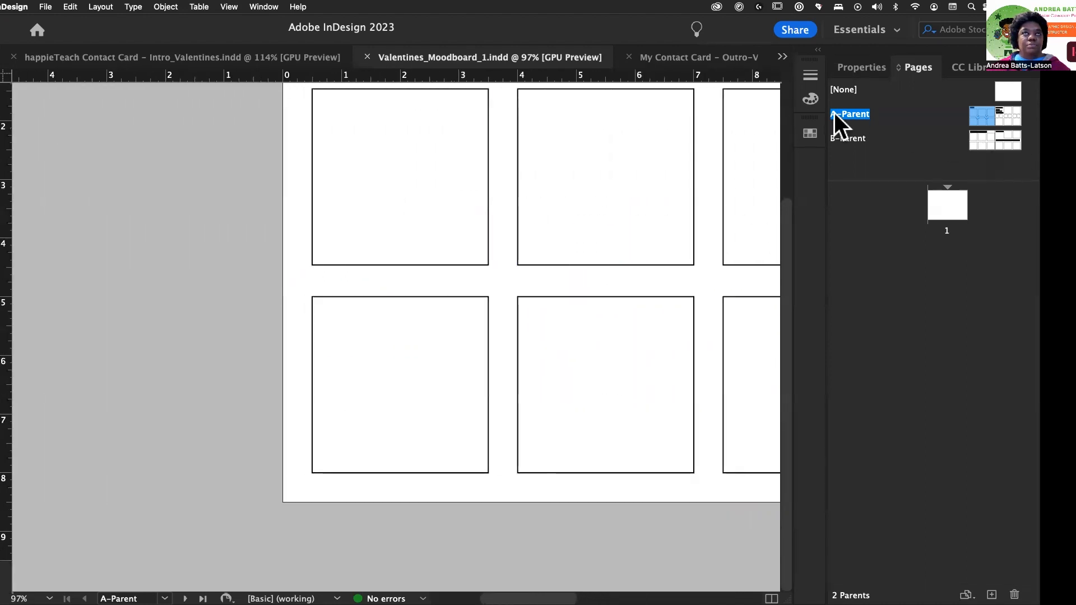
pyautogui.hscroll(8, 511, 171)
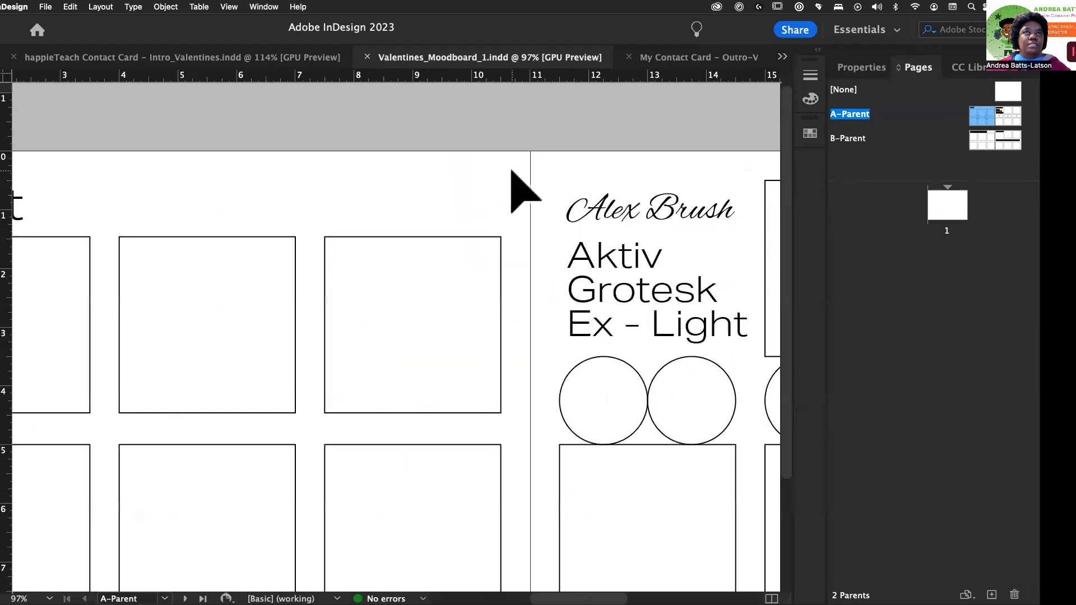
pyautogui.scroll(1, 511, 171)
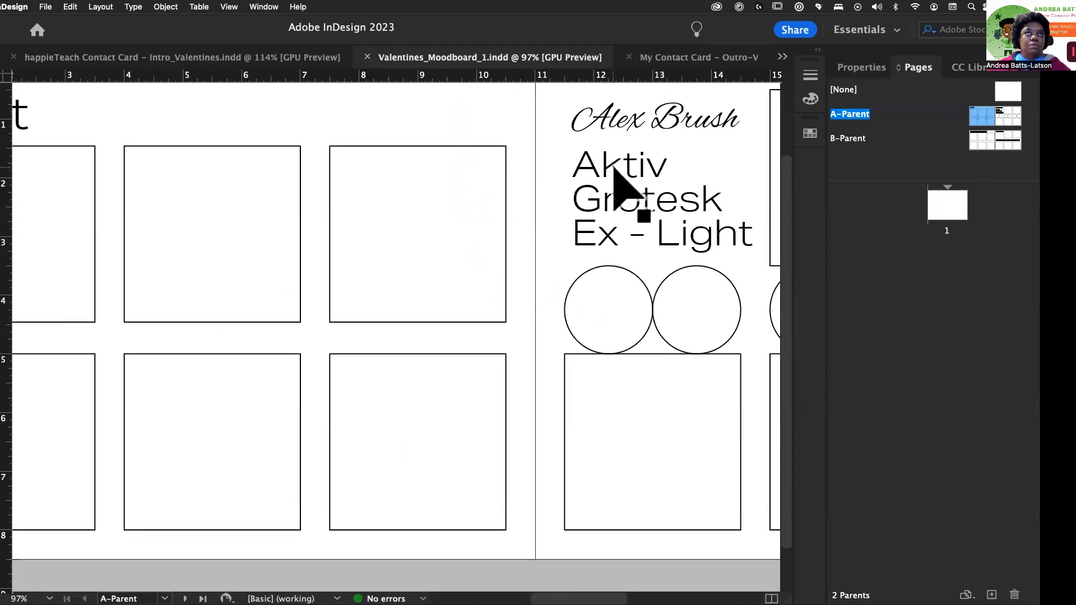
pyautogui.hscroll(-2, 443, 185)
pyautogui.scroll(1, 443, 185)
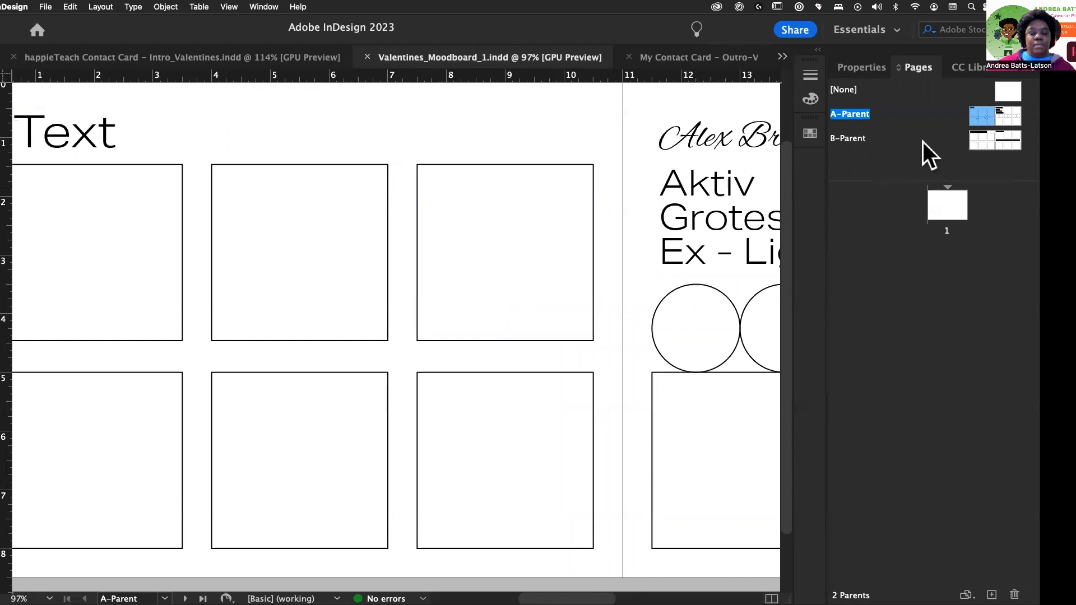
# Step: Turn off preview mode on the A-Parent spread to show its frame edges and margins
pyautogui.press('w')
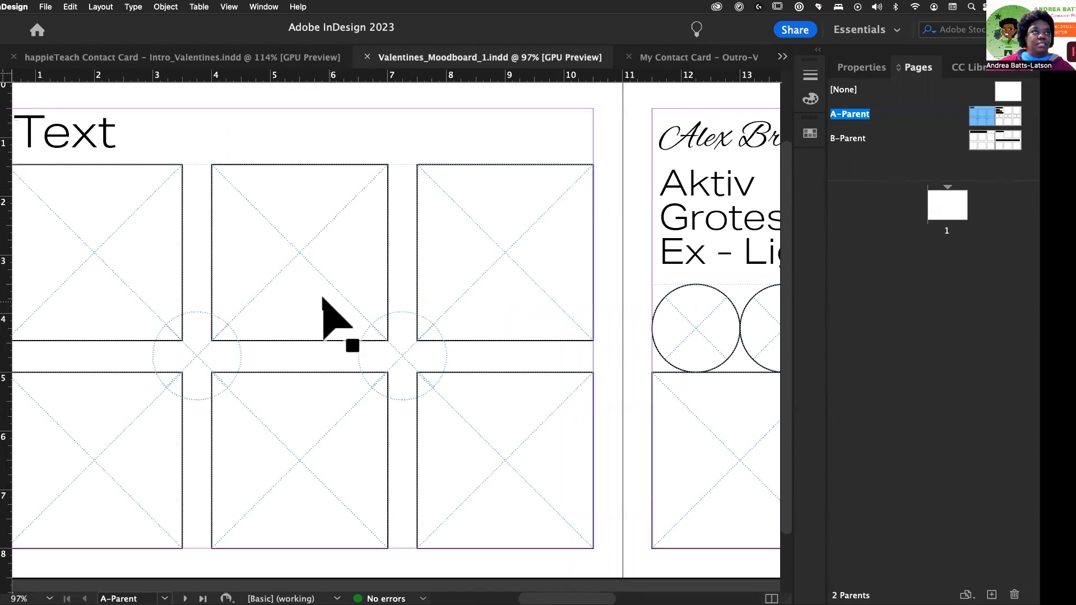
pyautogui.hscroll(-5, 248, 276)
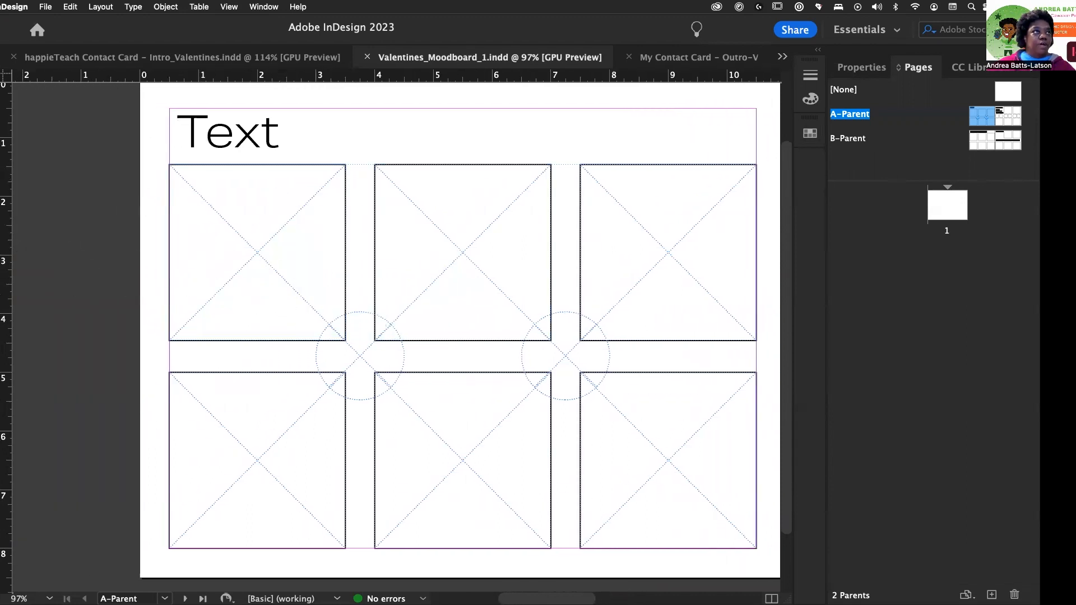
# Step: Draw a trial frame with the Rectangle Frame tool overlapping the upper middle placeholder of A-Parent, and delete it
pyautogui.click(0, 275)
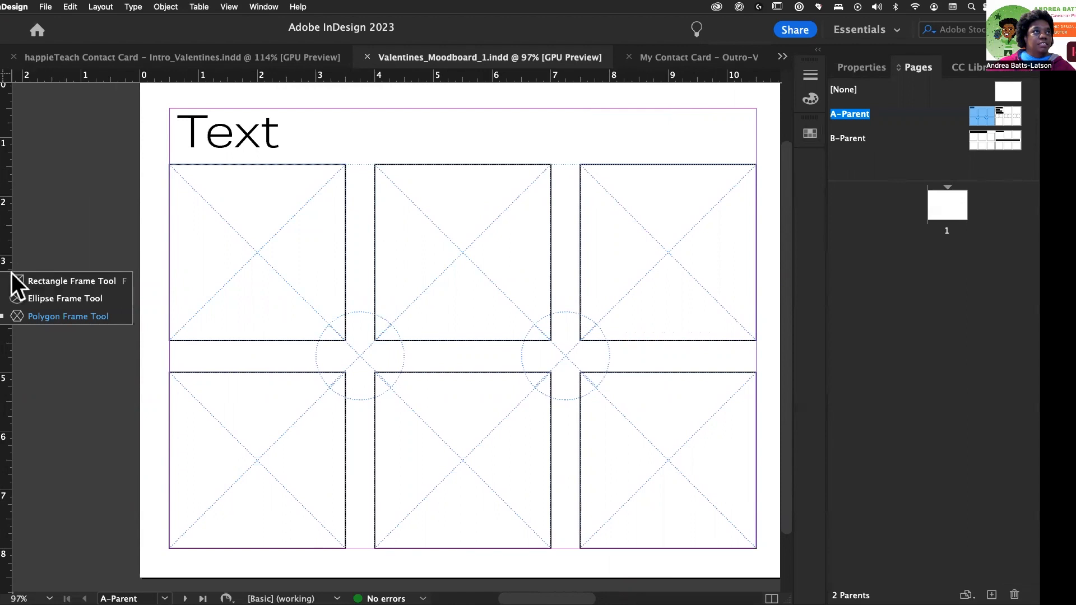
pyautogui.click(62, 281)
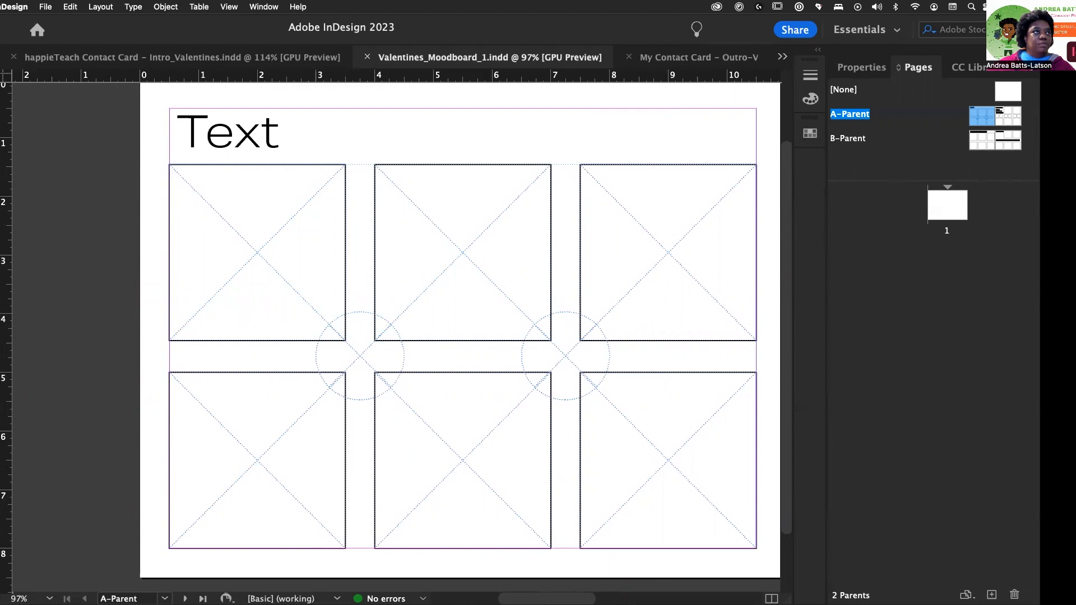
pyautogui.click(0, 274)
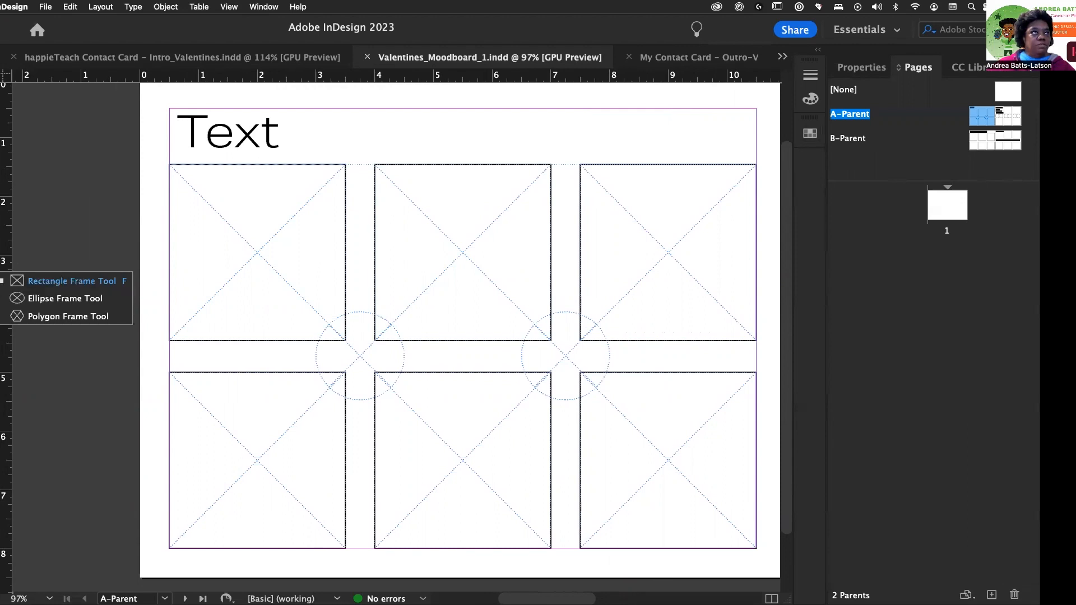
pyautogui.click(16, 281)
pyautogui.hscroll(2, 241, 252)
pyautogui.hscroll(2, 241, 252)
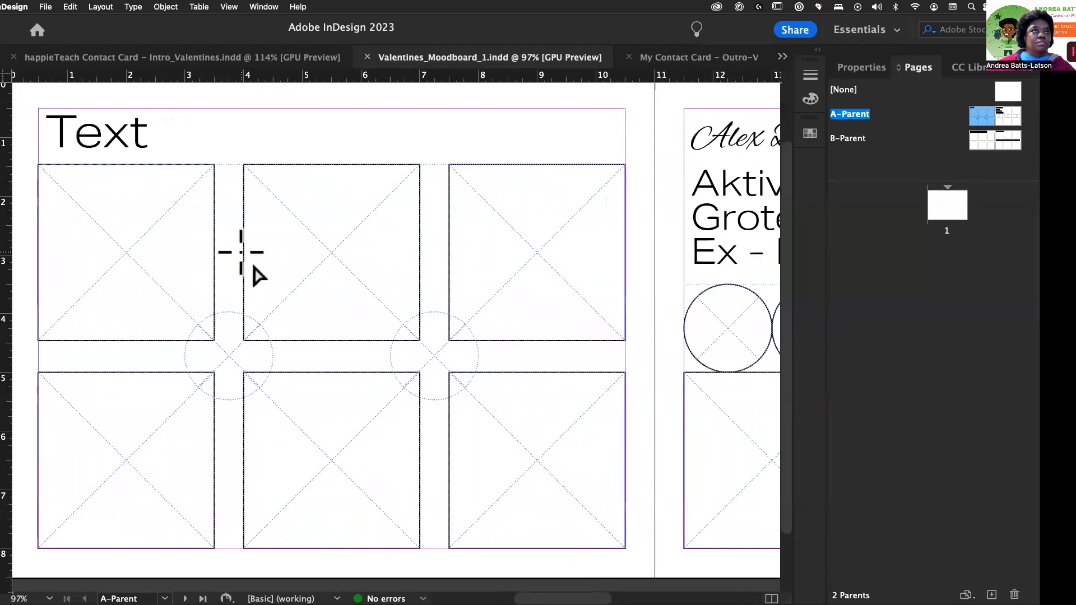
pyautogui.moveTo(185, 126); pyautogui.dragTo(384, 242)
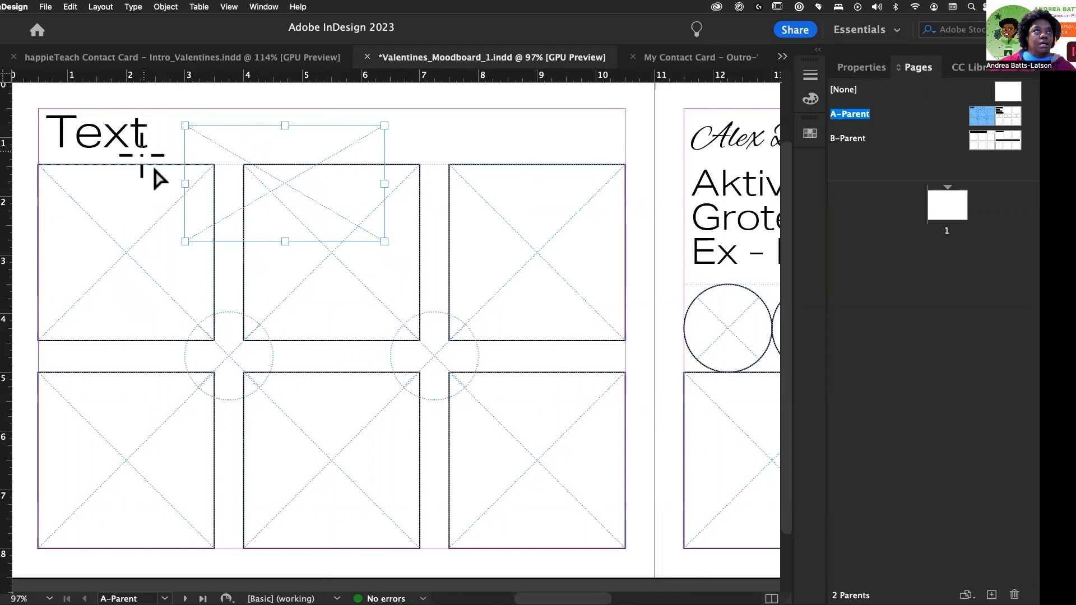
pyautogui.press('Delete')
# Step: Review the rest of the A-Parent spread, and open the B-Parent spread to examine its headings and placeholder frames
pyautogui.scroll(2, 226, 174)
pyautogui.hscroll(1, 225, 174)
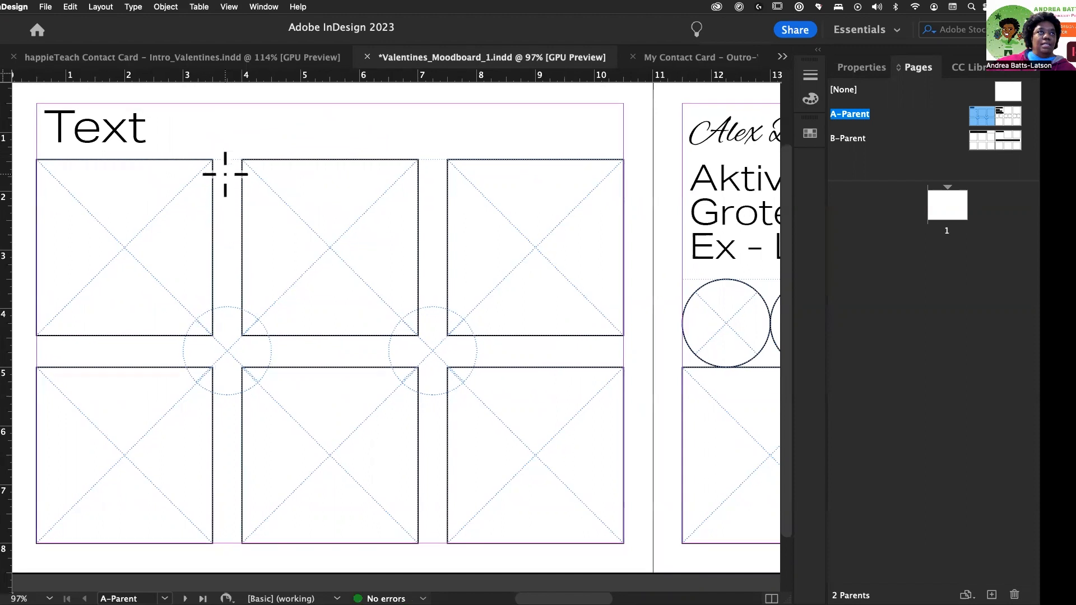
pyautogui.hscroll(10, 226, 174)
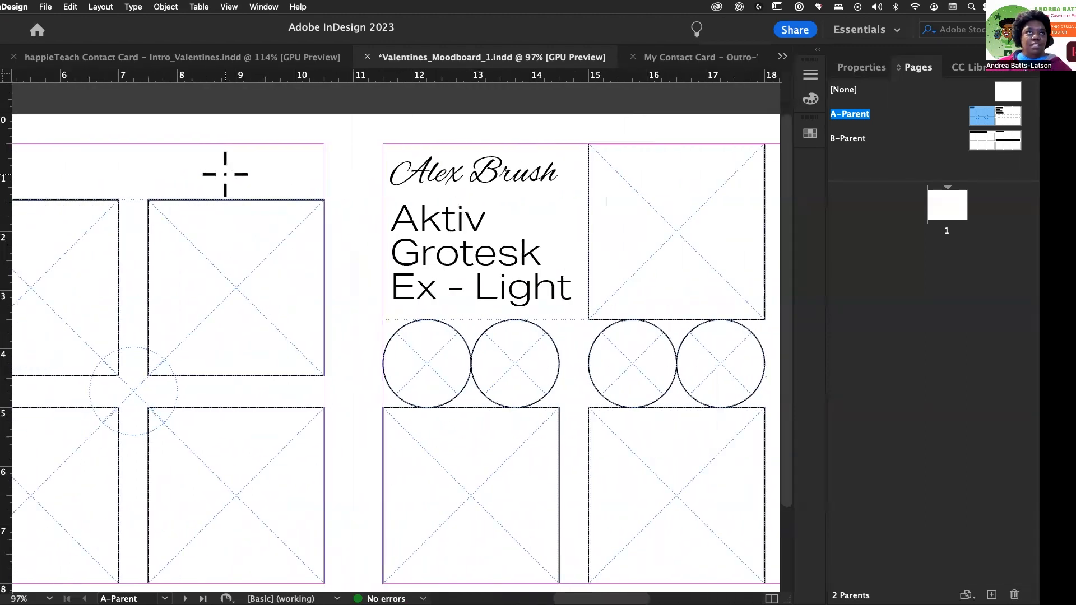
pyautogui.scroll(-2, 288, 221)
pyautogui.hscroll(2, 288, 221)
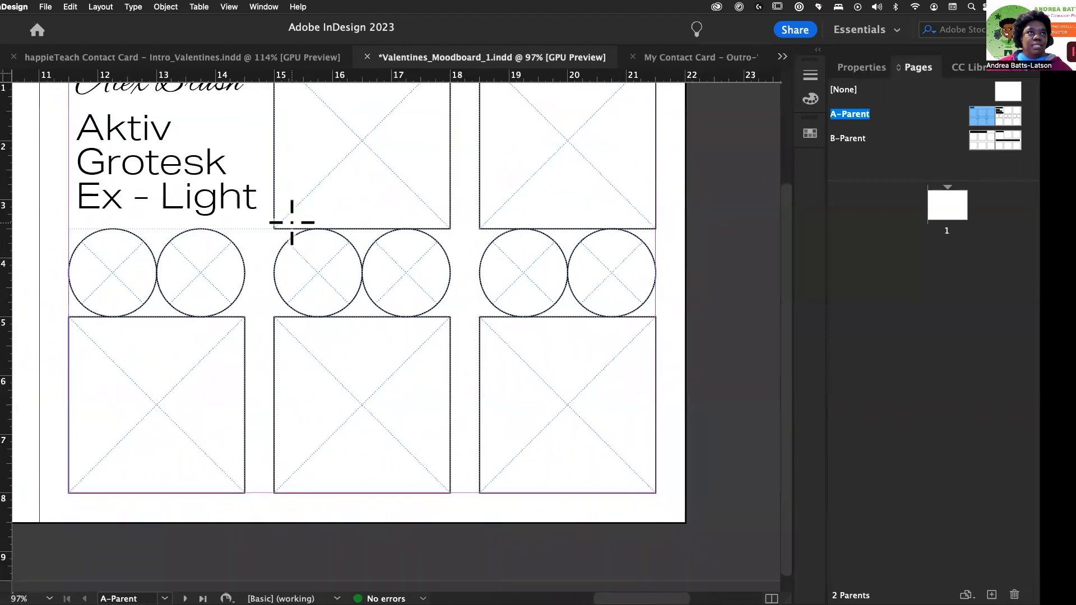
pyautogui.hscroll(-6, 293, 220)
pyautogui.doubleClick(836, 139)
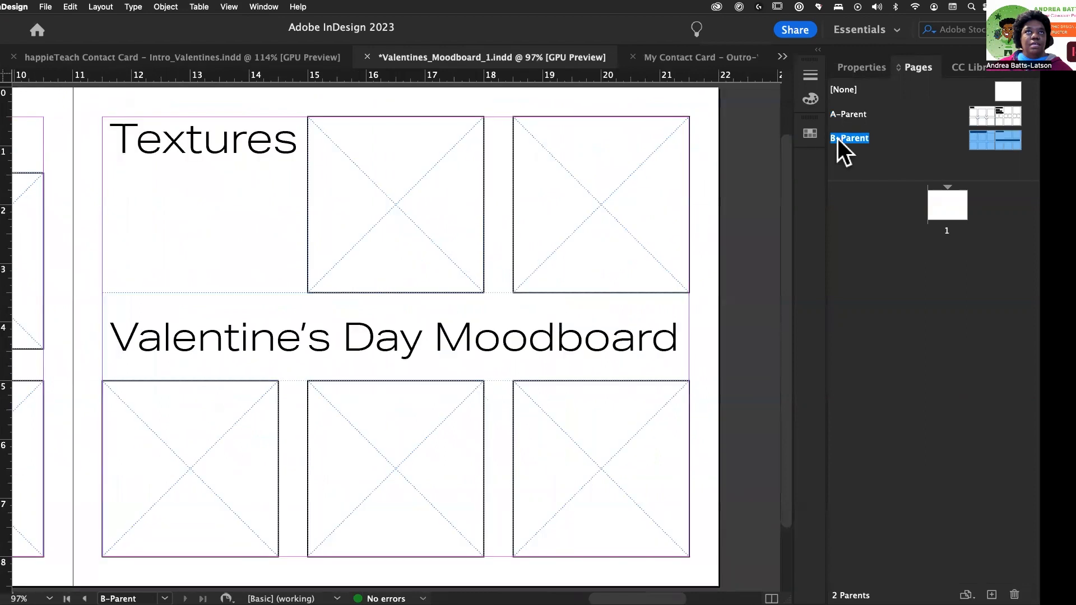
pyautogui.hscroll(2, 472, 174)
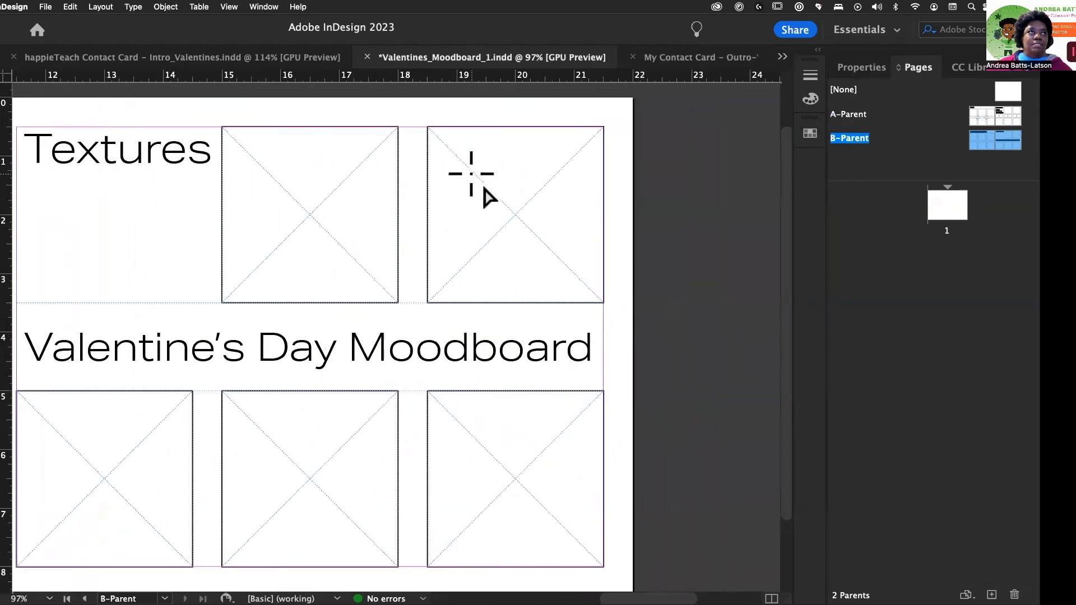
pyautogui.hscroll(-12, 472, 174)
pyautogui.hscroll(-5, 472, 174)
pyautogui.hscroll(4, 472, 174)
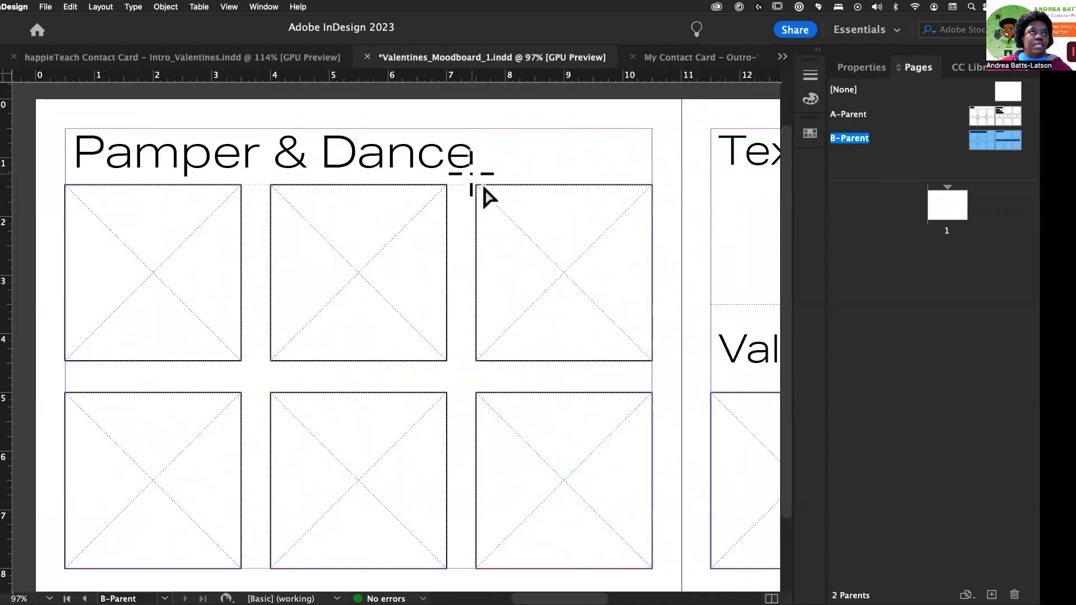
pyautogui.hscroll(14, 276, 147)
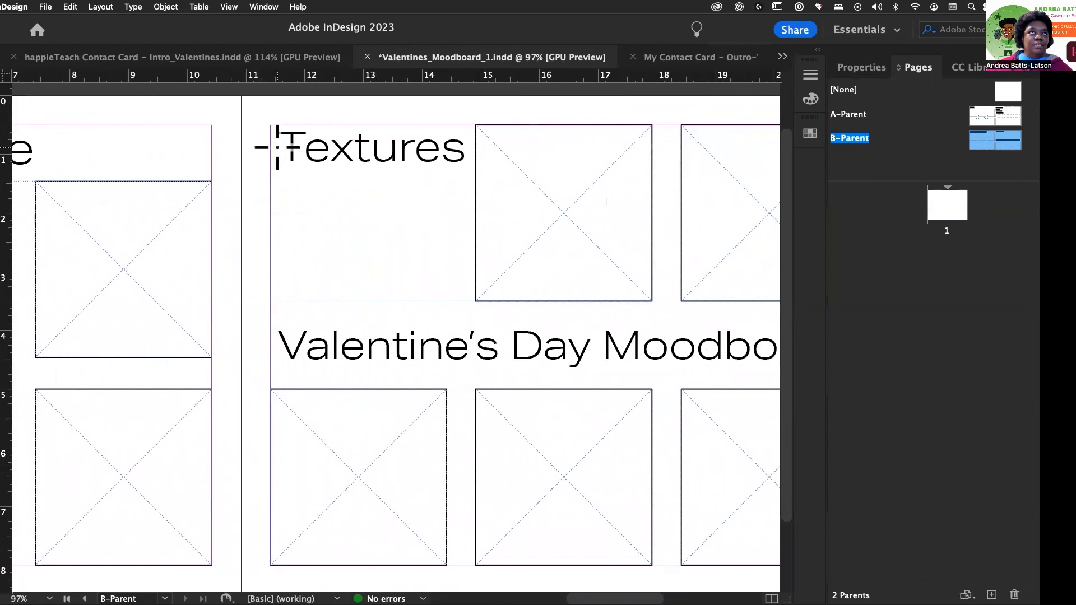
pyautogui.hscroll(4, 420, 364)
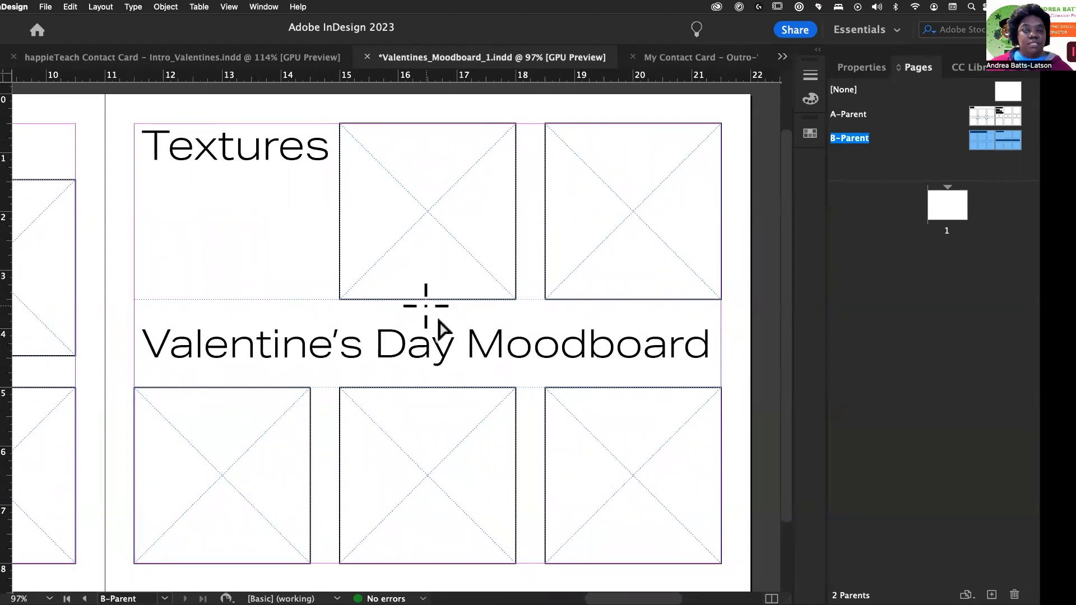
# Step: Open document page 1 and apply the B-Parent layout to it
pyautogui.doubleClick(938, 200)
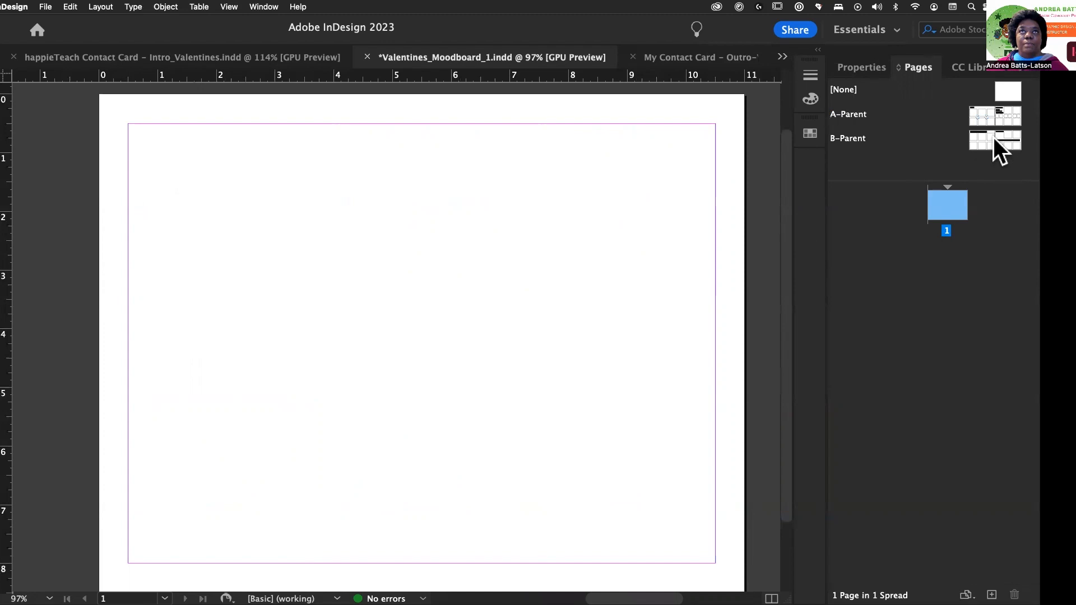
pyautogui.moveTo(980, 134); pyautogui.dragTo(949, 220)
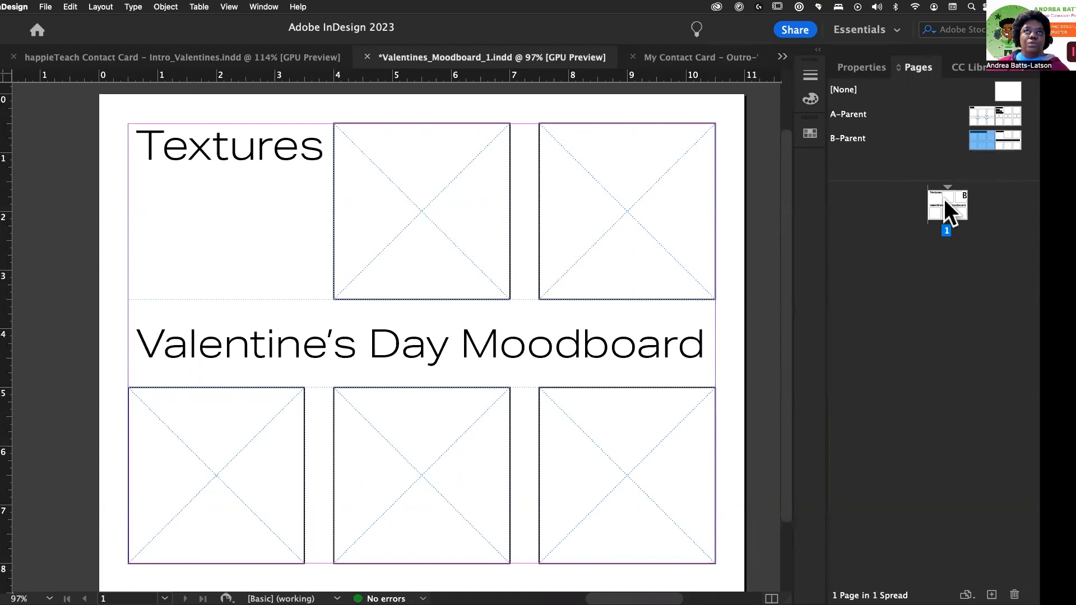
pyautogui.moveTo(984, 129); pyautogui.dragTo(945, 221)
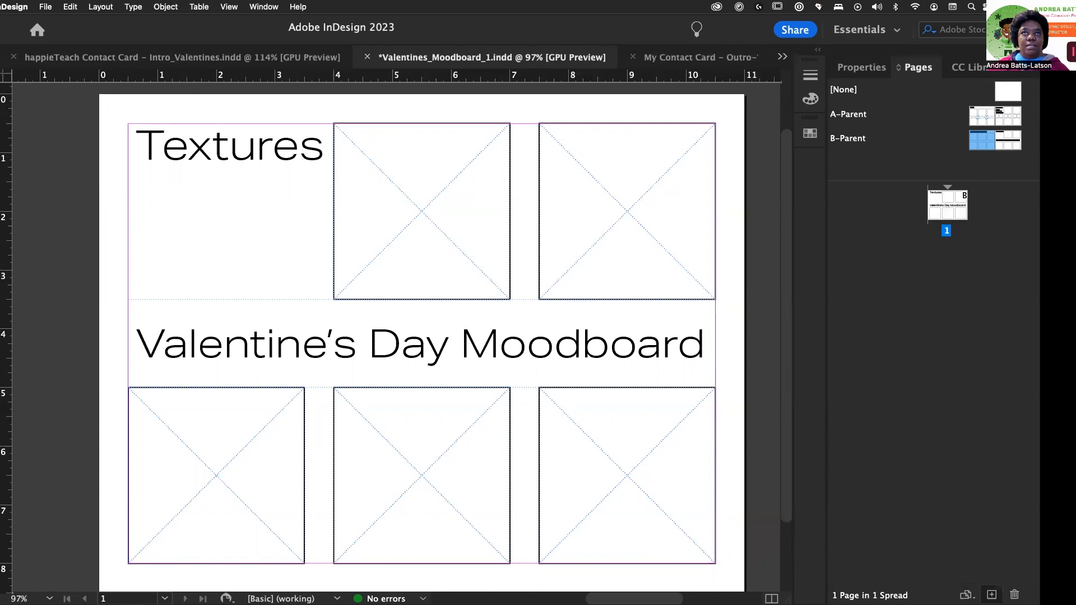
# Step: Undo the first page addition, and add three new pages after page 1
pyautogui.click(991, 595)
pyautogui.press('super+z')
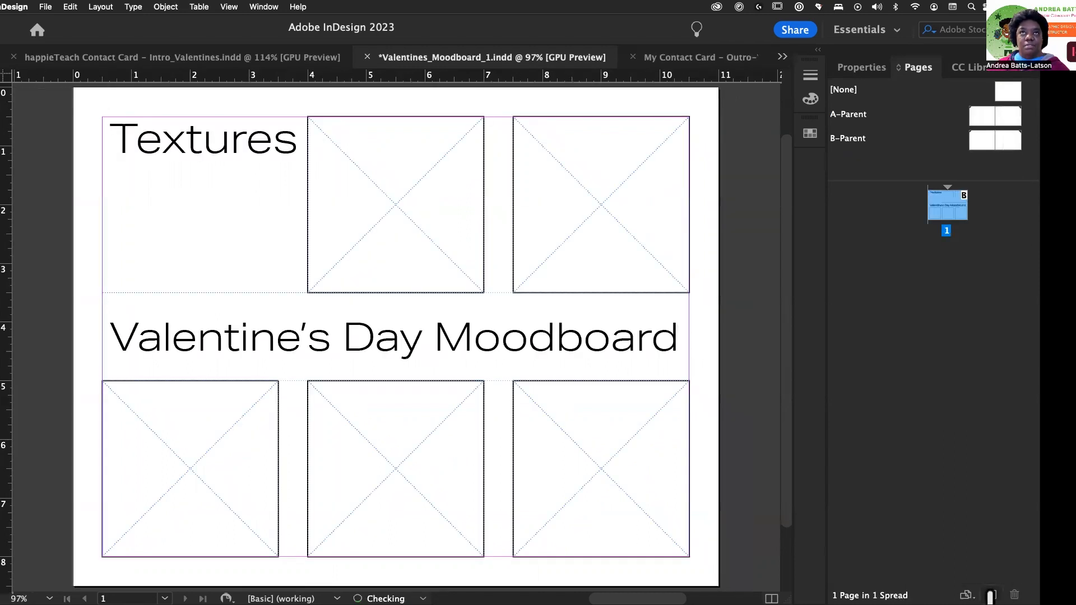
pyautogui.doubleClick(943, 200)
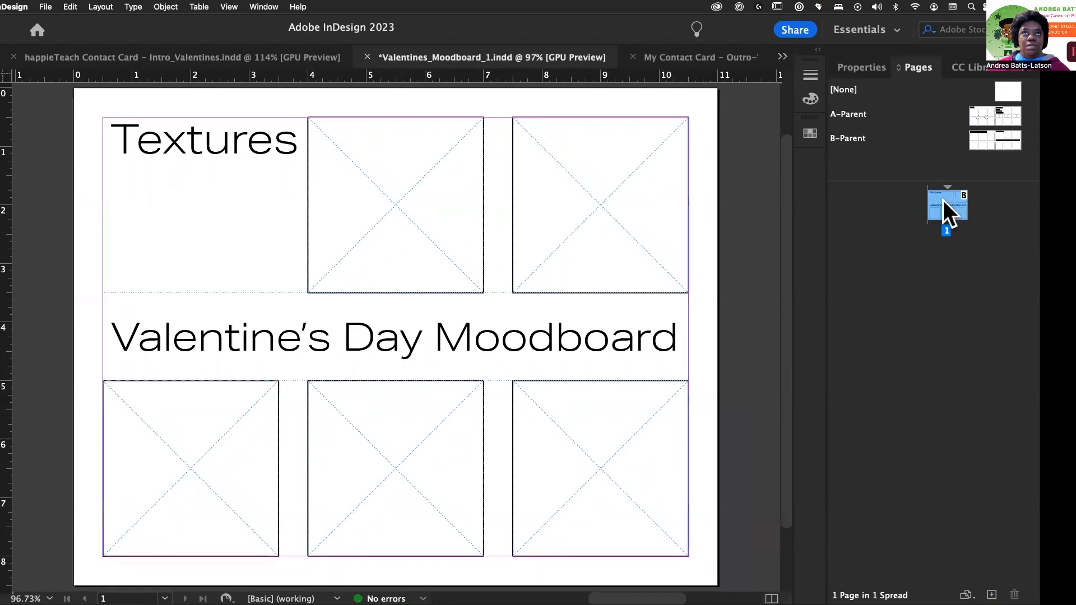
pyautogui.click(990, 595)
pyautogui.click(990, 595)
pyautogui.click(991, 595)
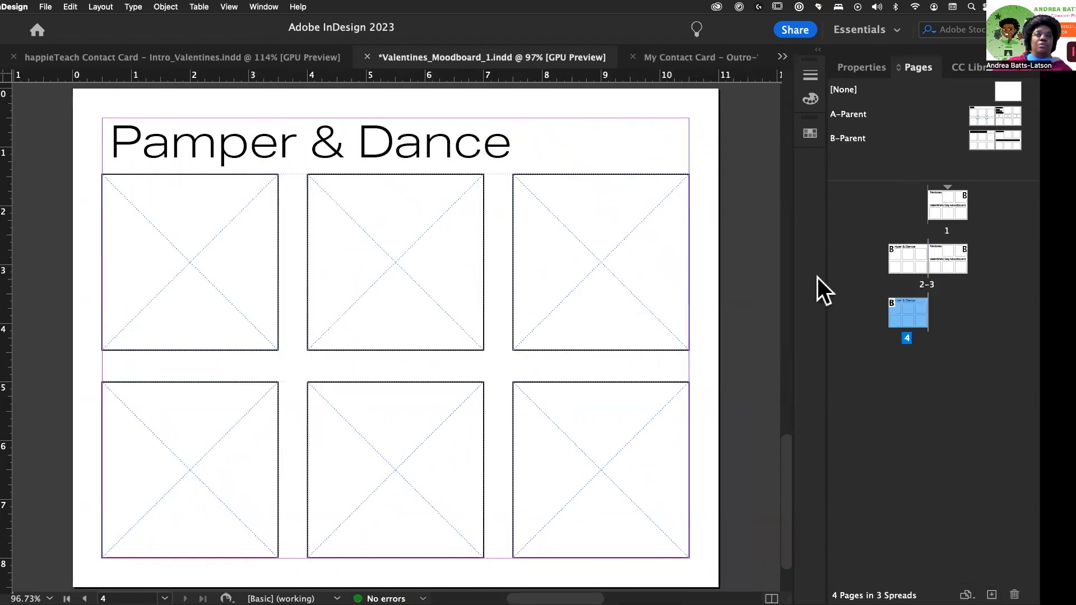
# Step: Apply the A-Parent layout to document pages 2 and 3, leaving pages 1 and 4 on B-Parent
pyautogui.click(946, 204)
pyautogui.doubleClick(946, 204)
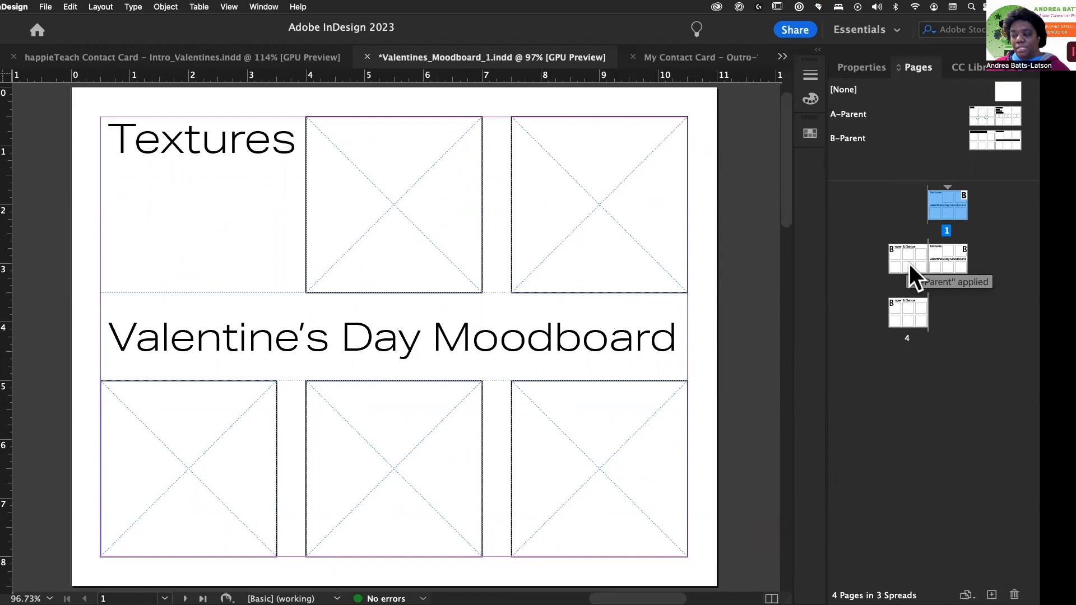
pyautogui.moveTo(942, 257); pyautogui.dragTo(961, 261)
pyautogui.moveTo(981, 110); pyautogui.dragTo(961, 270)
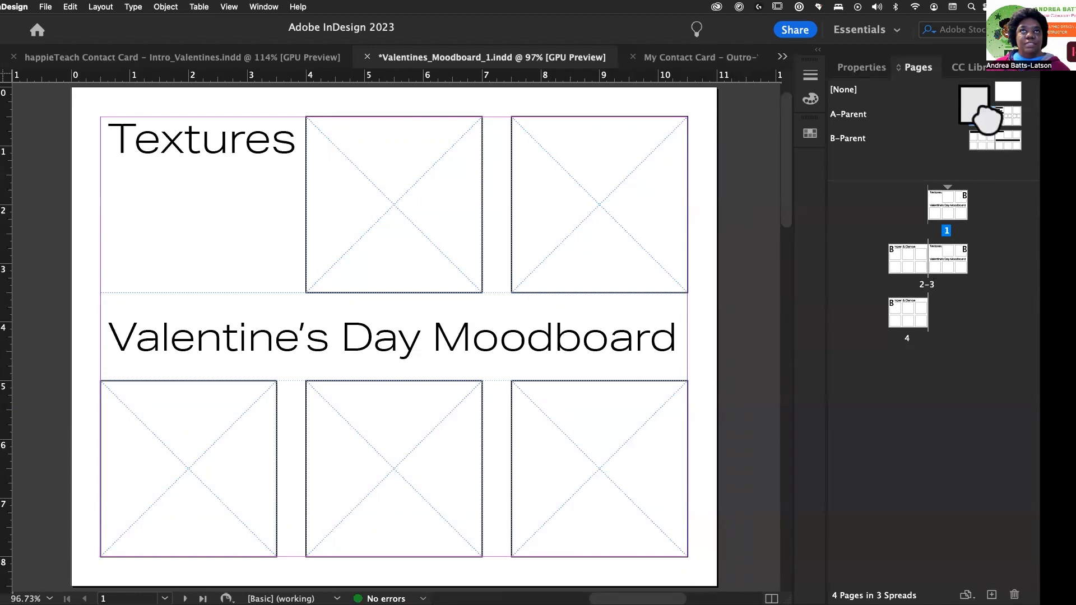
pyautogui.moveTo(987, 132); pyautogui.dragTo(960, 274)
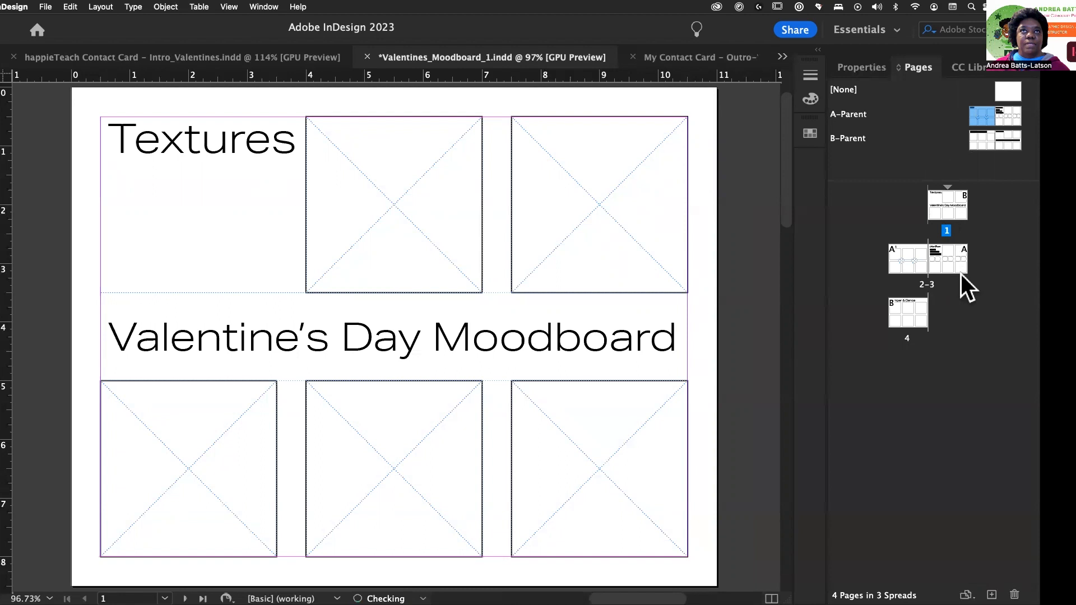
# Step: Compare pages 2 and 3 with both sides of the A-Parent spread, and examine the layout of page 4
pyautogui.doubleClick(942, 260)
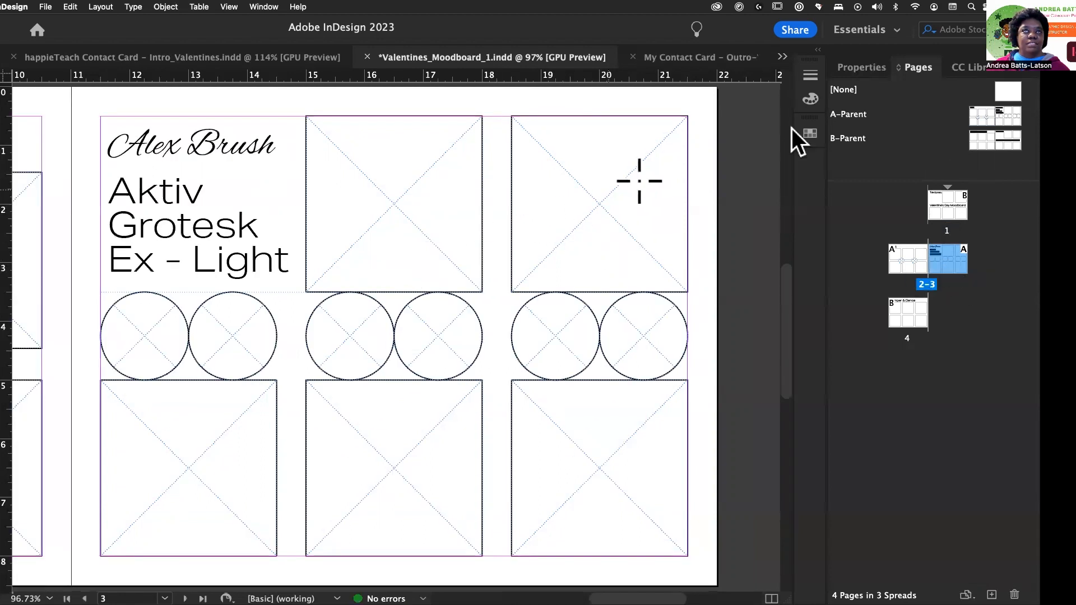
pyautogui.doubleClick(972, 119)
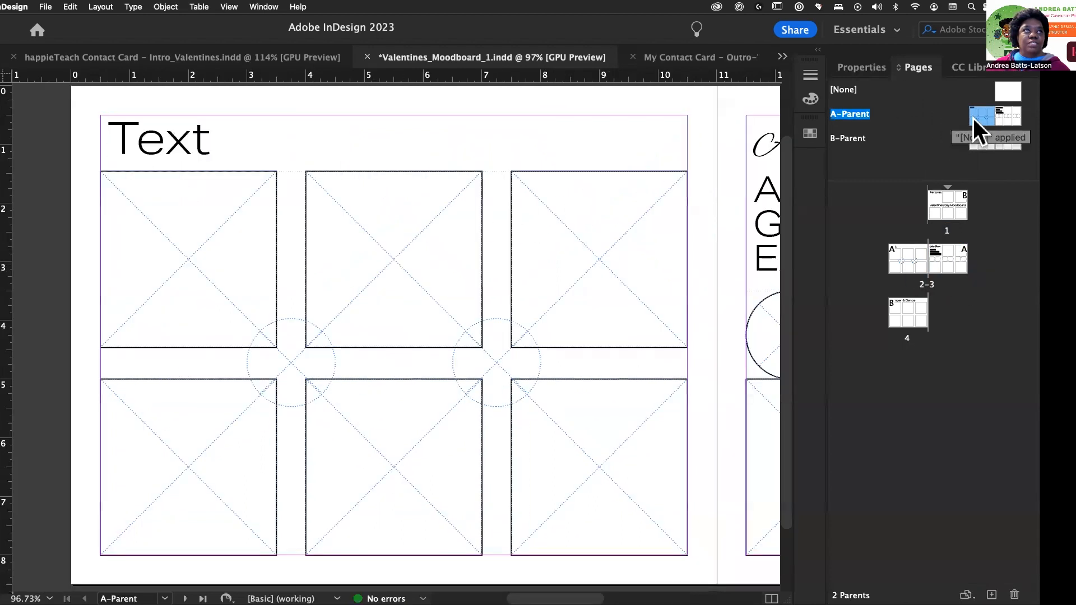
pyautogui.doubleClick(1015, 114)
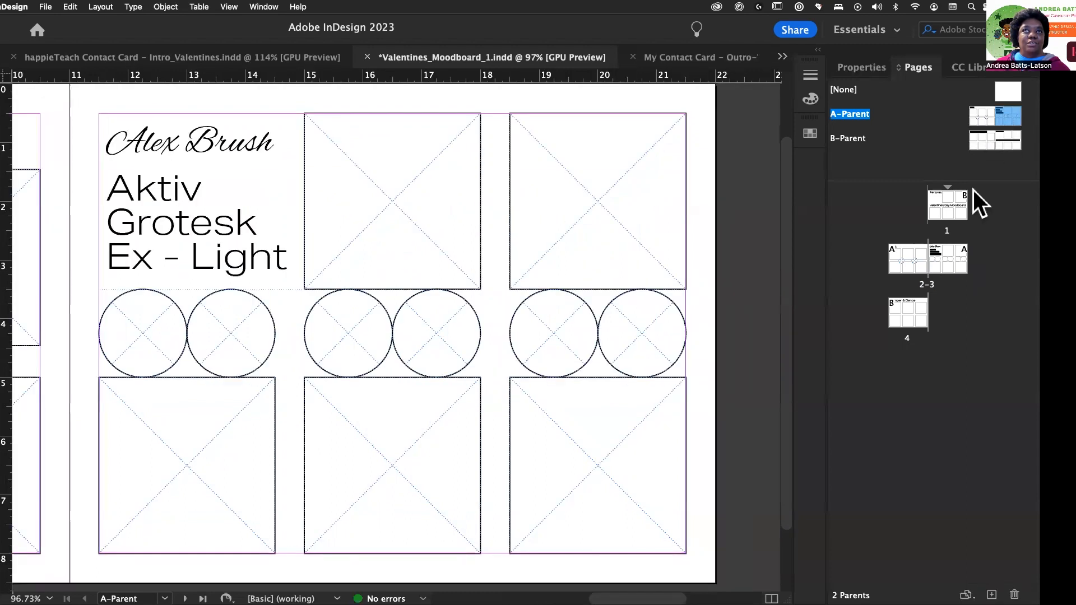
pyautogui.doubleClick(938, 257)
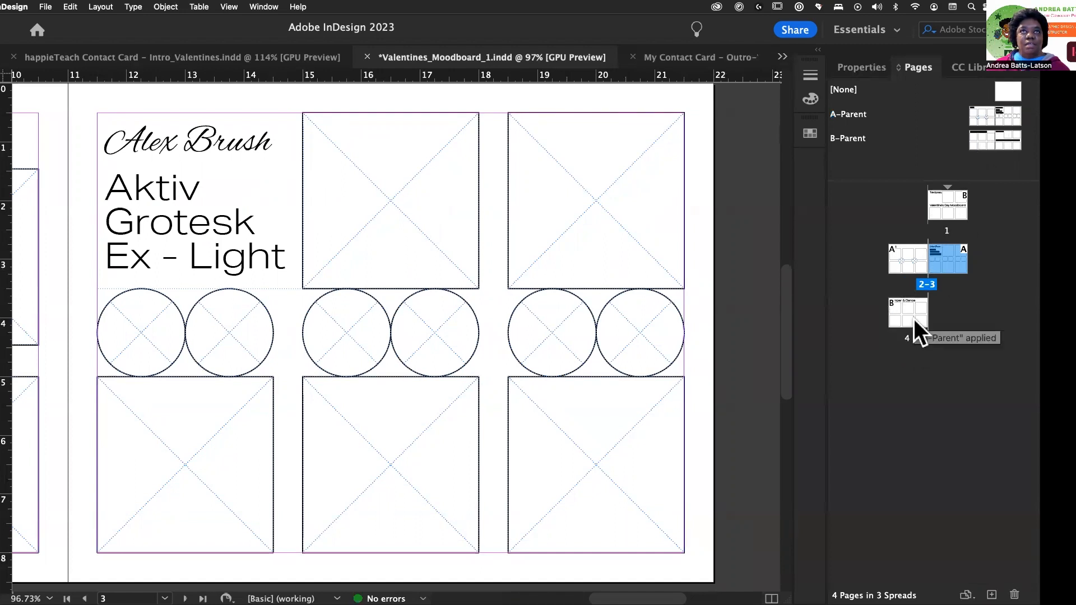
pyautogui.doubleClick(891, 262)
pyautogui.doubleClick(959, 261)
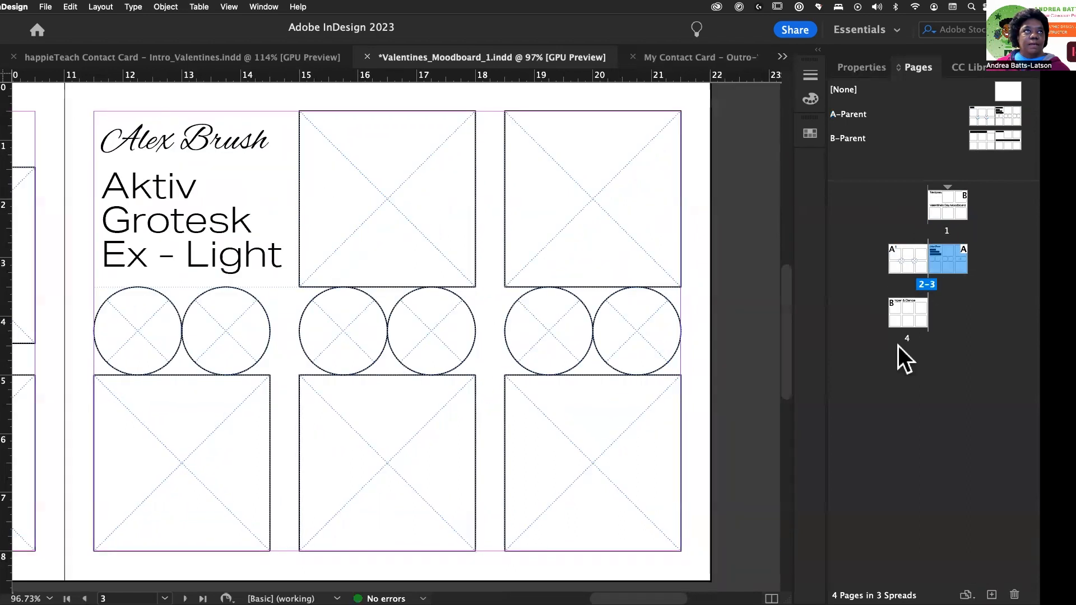
pyautogui.doubleClick(905, 317)
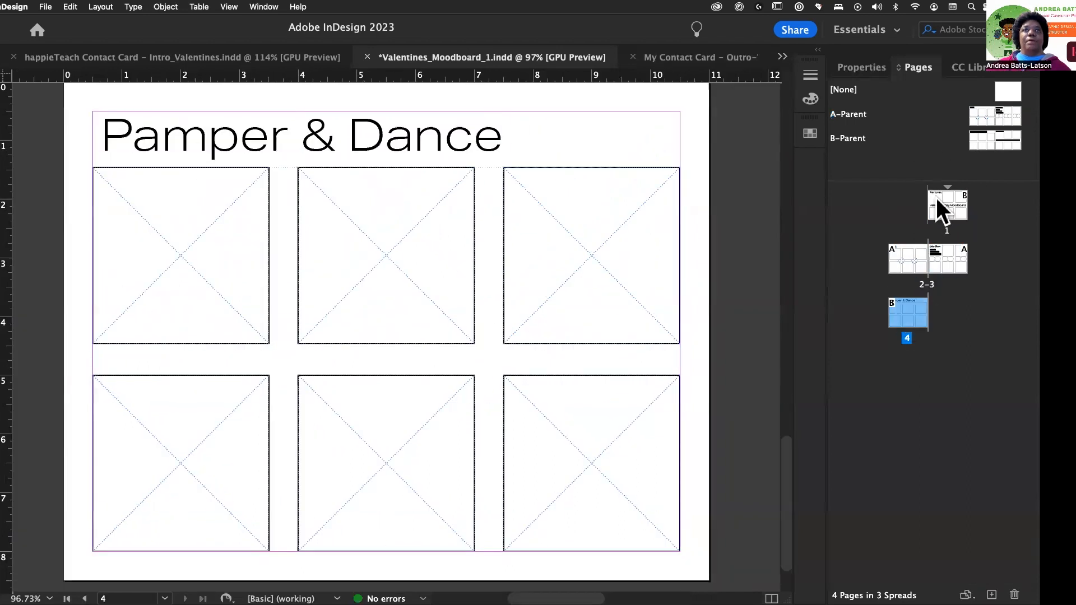
# Step: Open page 1 and load the images 1.jpeg through 5.jpeg from folder 1 for placing
pyautogui.doubleClick(933, 220)
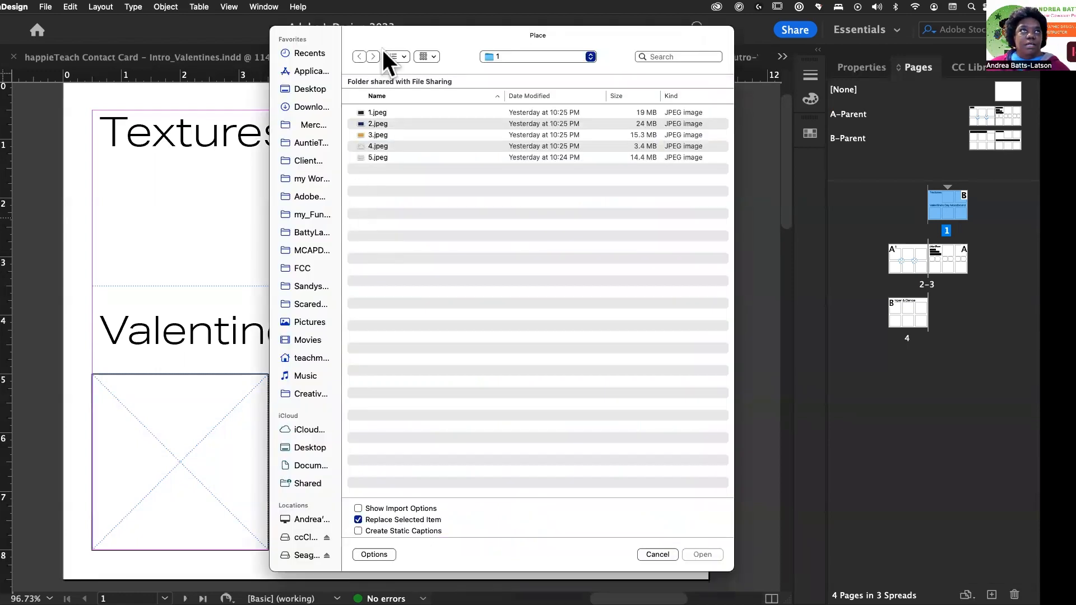
pyautogui.click(377, 113)
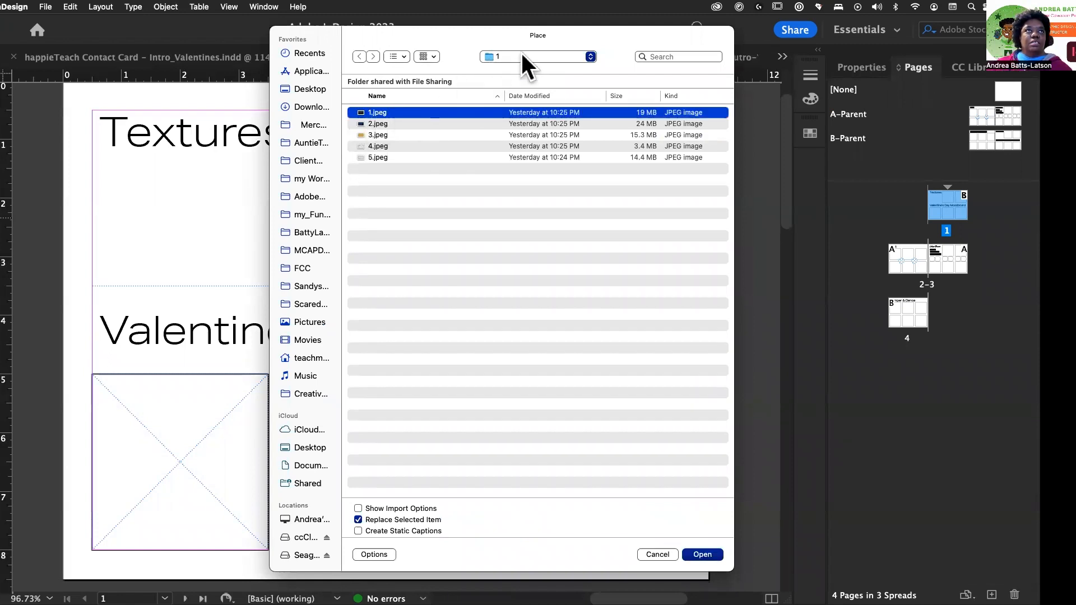
pyautogui.keyDown('shift'); pyautogui.click(384, 157); pyautogui.keyUp('shift')
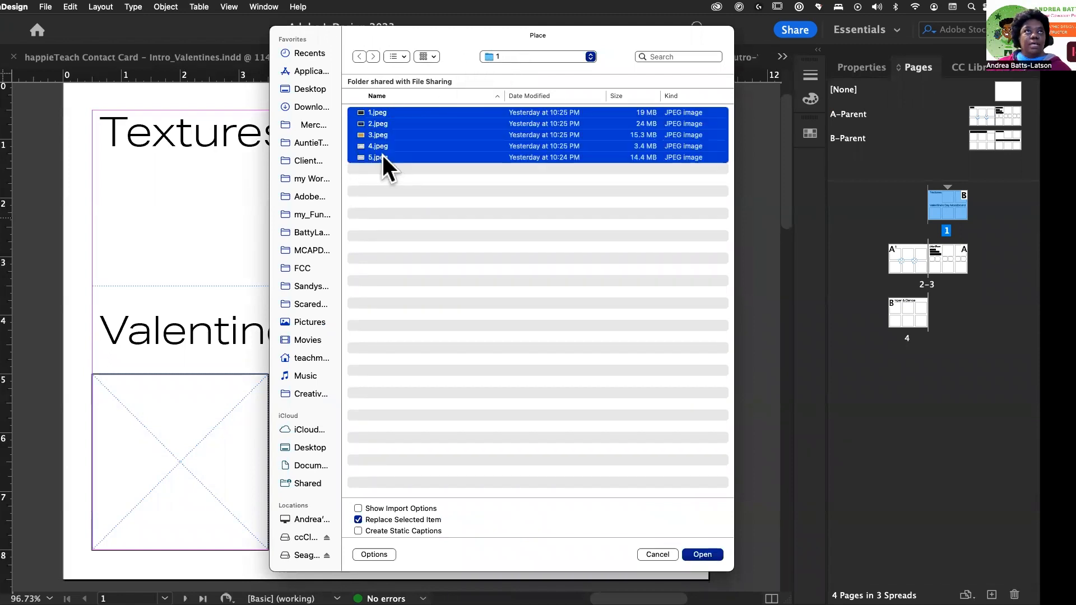
pyautogui.click(700, 554)
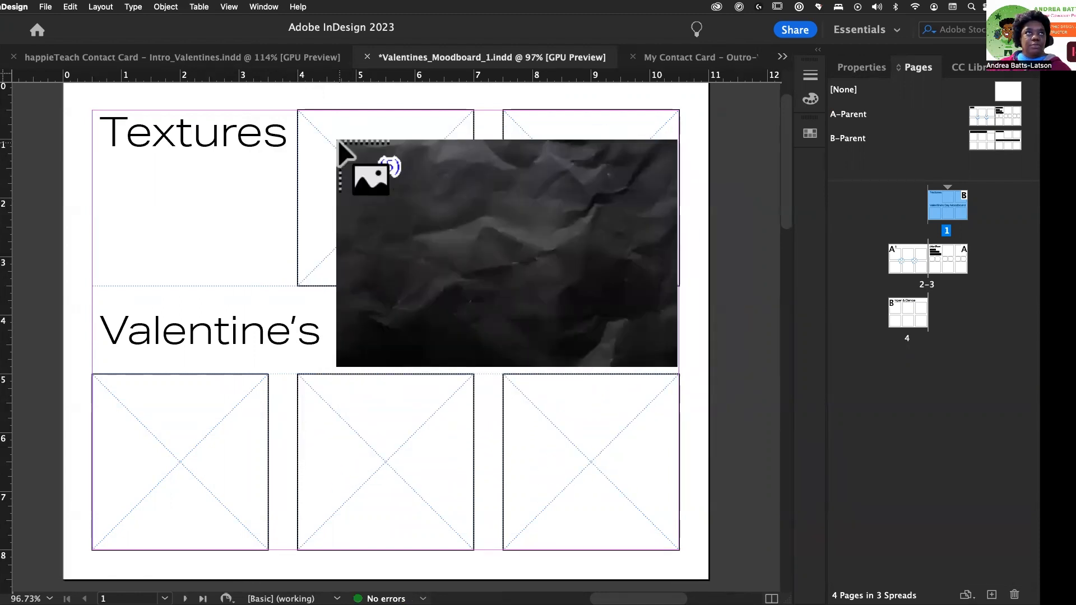
# Step: Place the five loaded texture images in order into the two upper and three lower placeholder frames of page 1
pyautogui.click(357, 149)
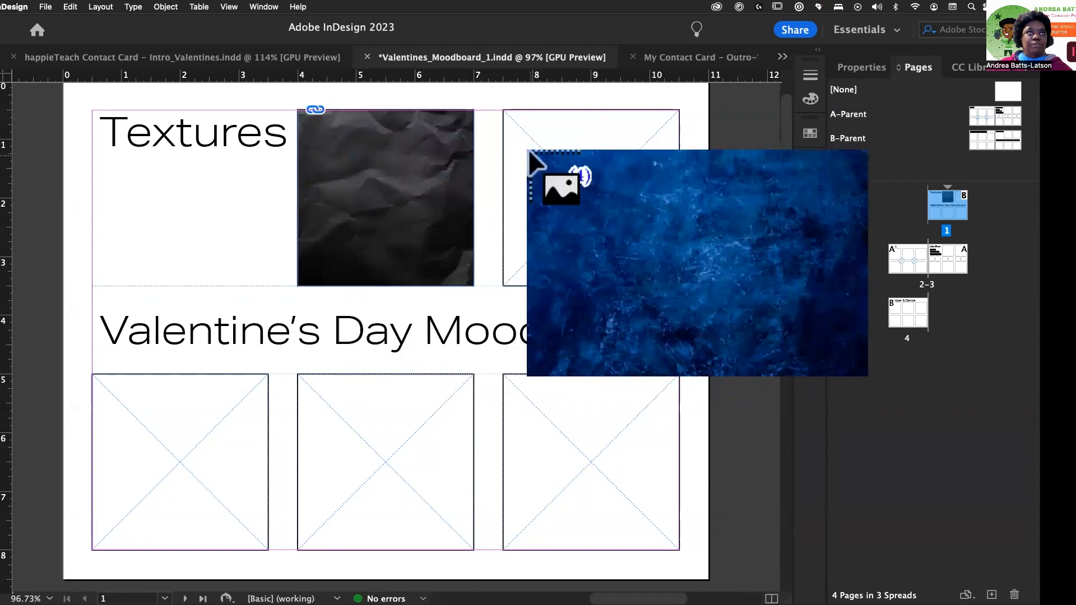
pyautogui.click(521, 173)
pyautogui.click(140, 428)
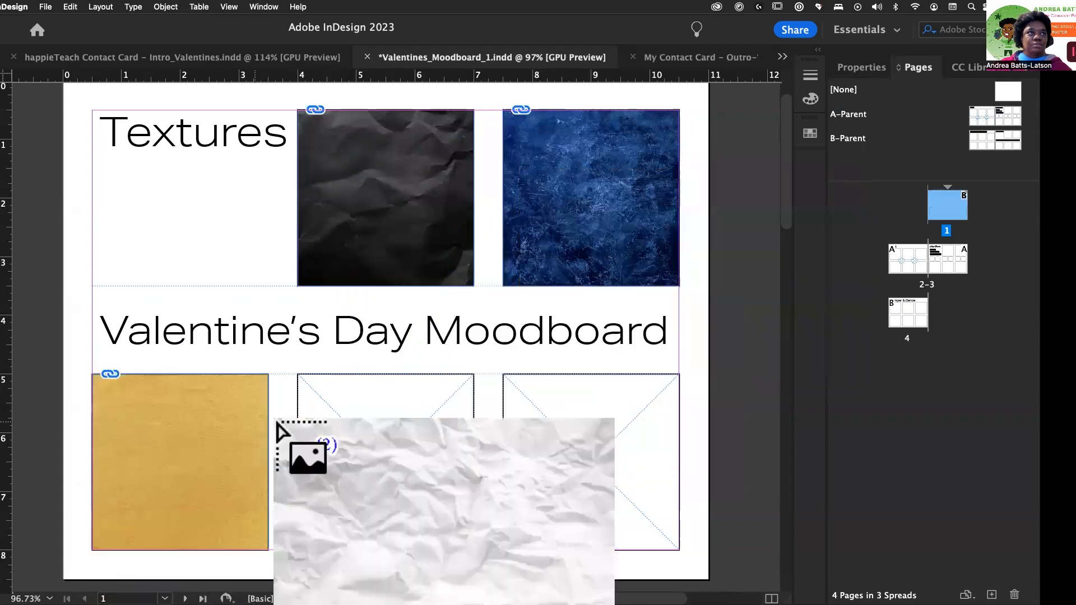
pyautogui.click(323, 431)
pyautogui.click(507, 425)
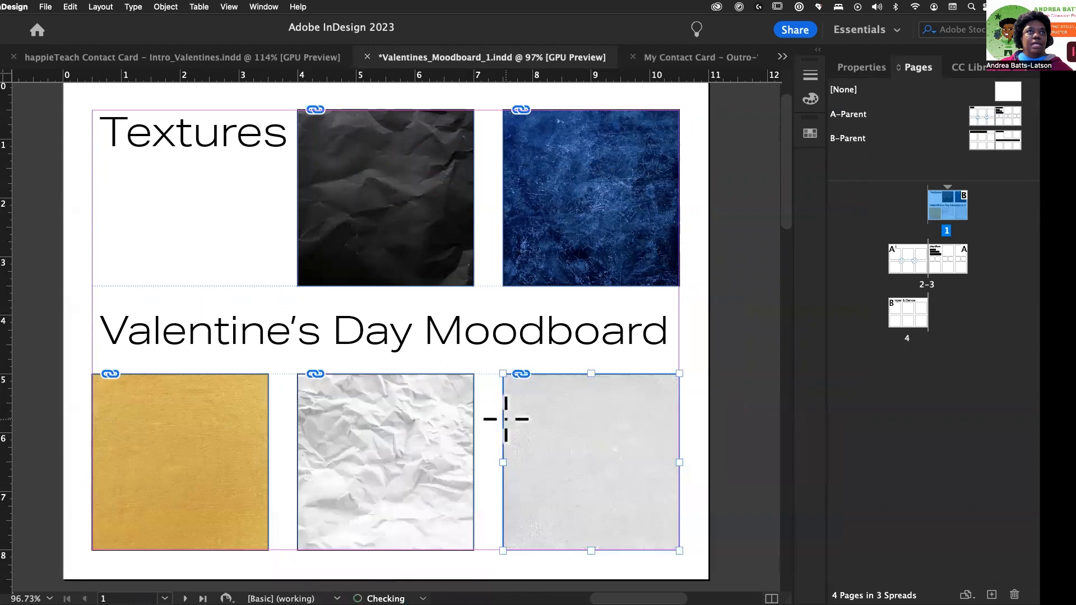
# Step: Examine the Frame Fitting Options of the first upper placeholder on the A-Parent page, leaving its settings unchanged
pyautogui.doubleClick(979, 115)
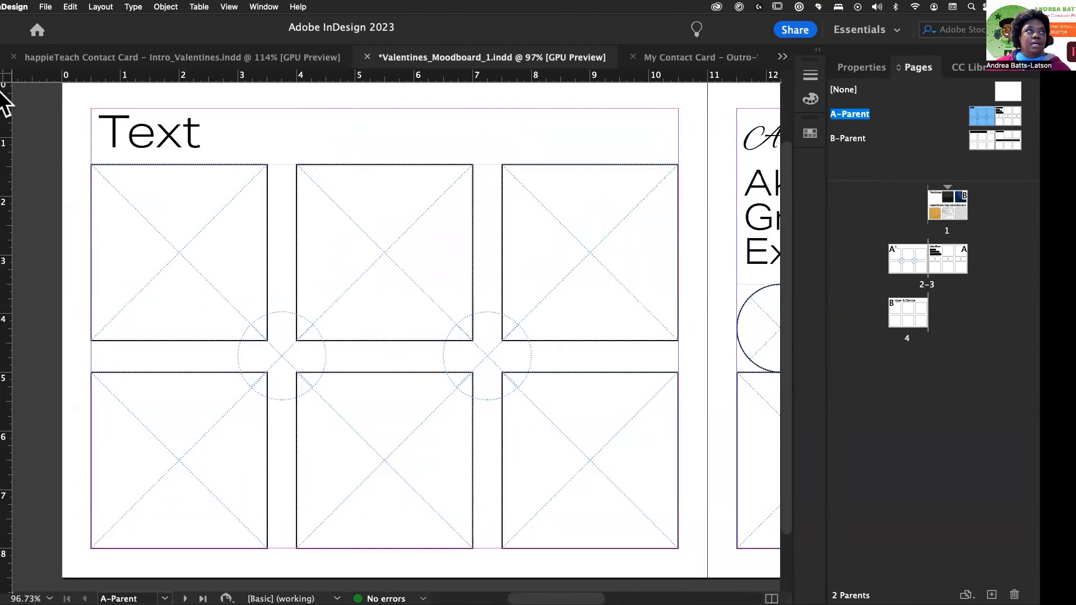
pyautogui.click(240, 192)
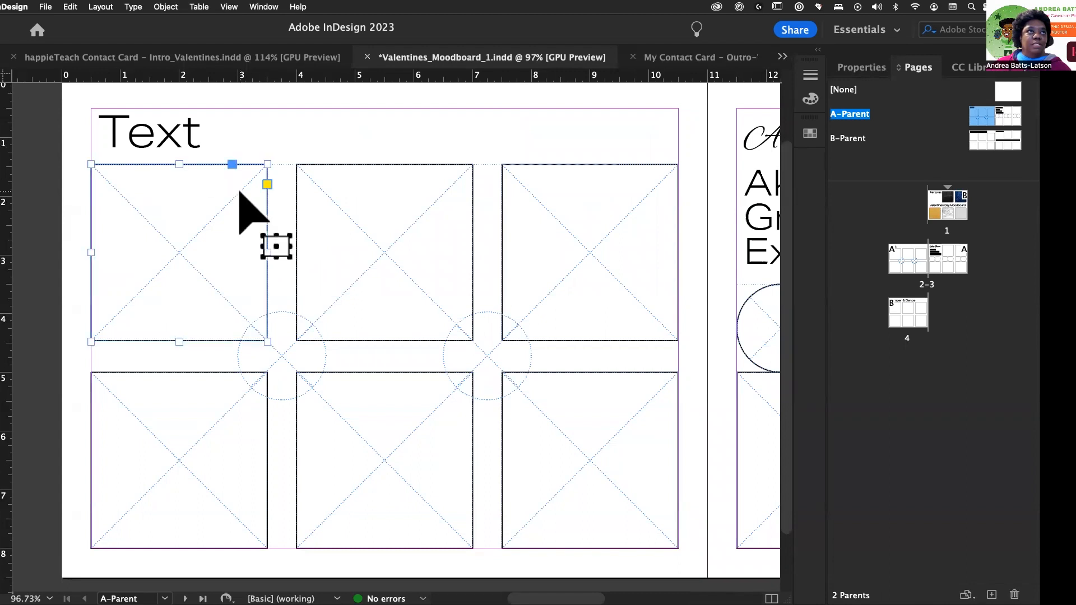
pyautogui.rightClick(234, 201)
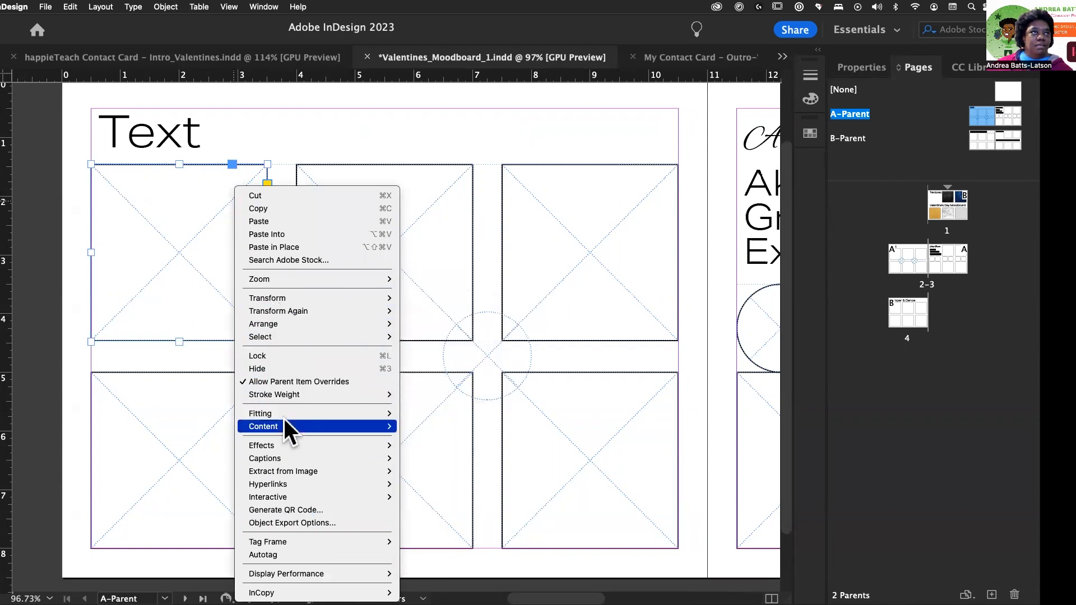
pyautogui.moveTo(284, 413)
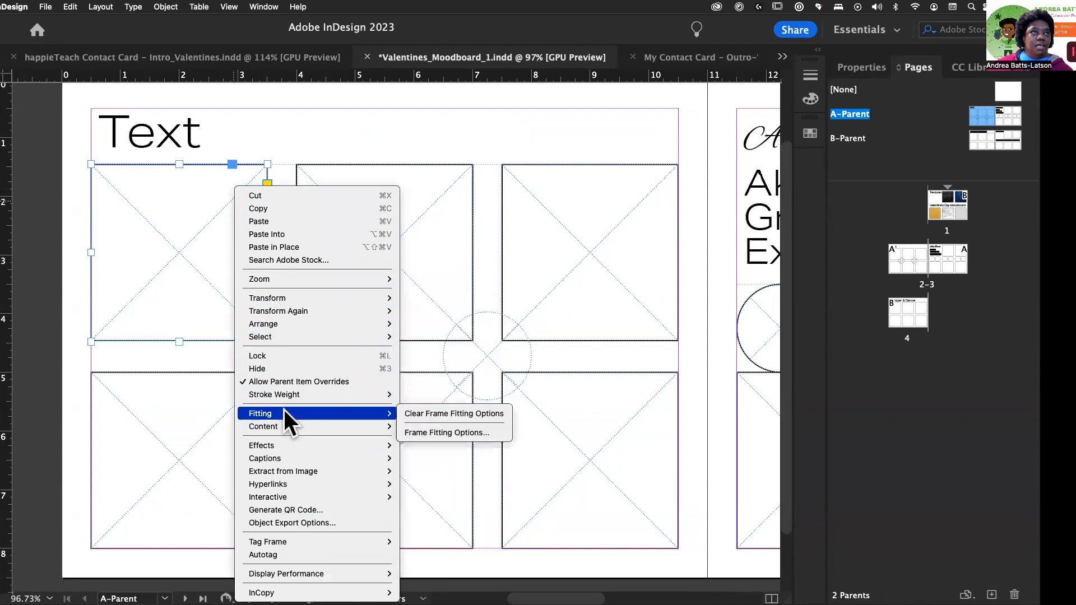
pyautogui.click(452, 429)
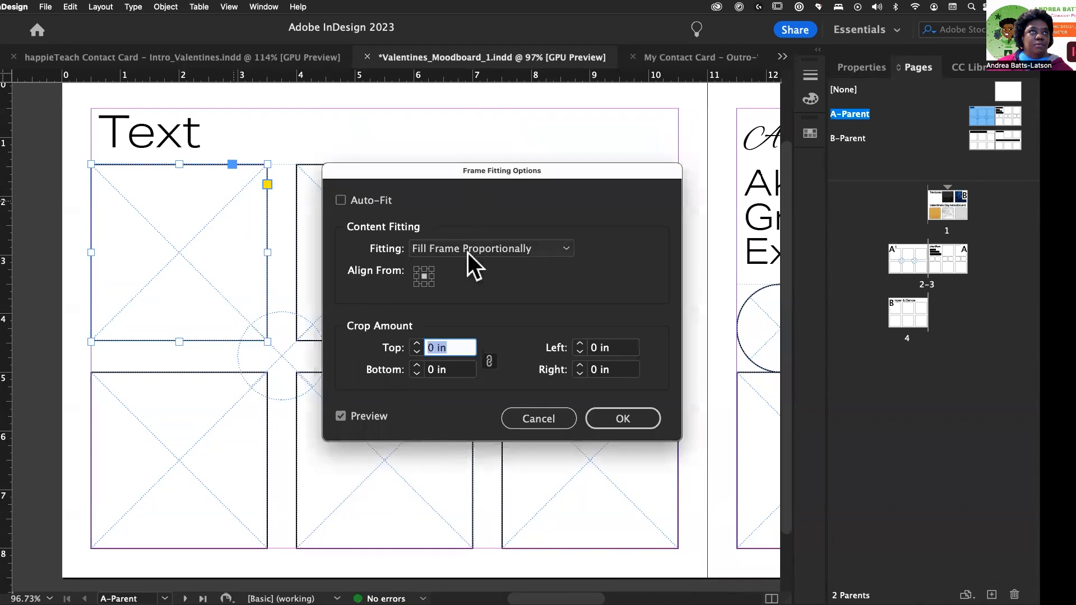
pyautogui.click(542, 425)
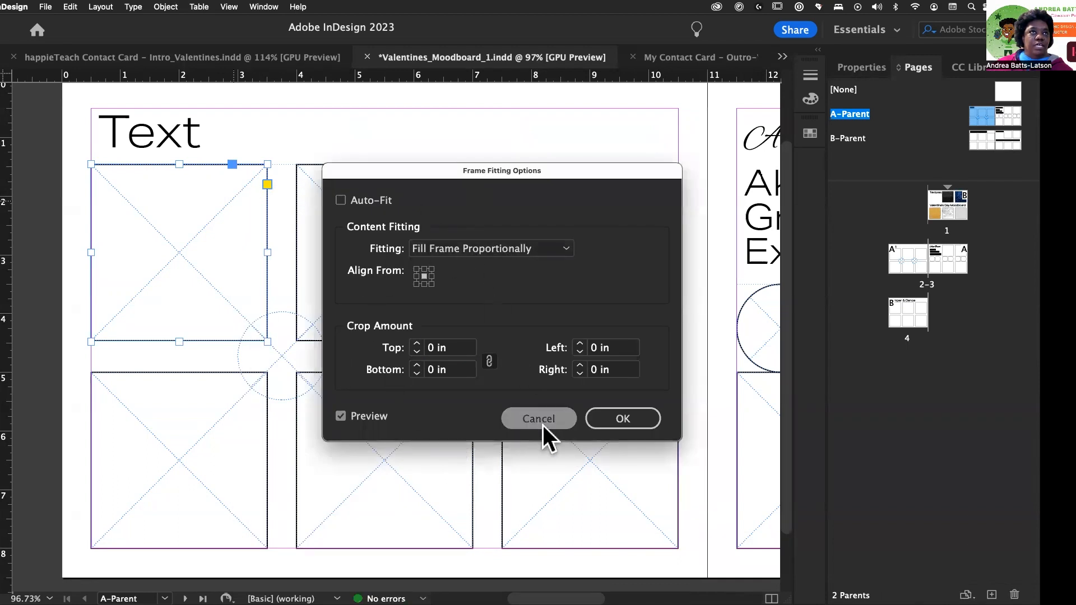
pyautogui.rightClick(214, 261)
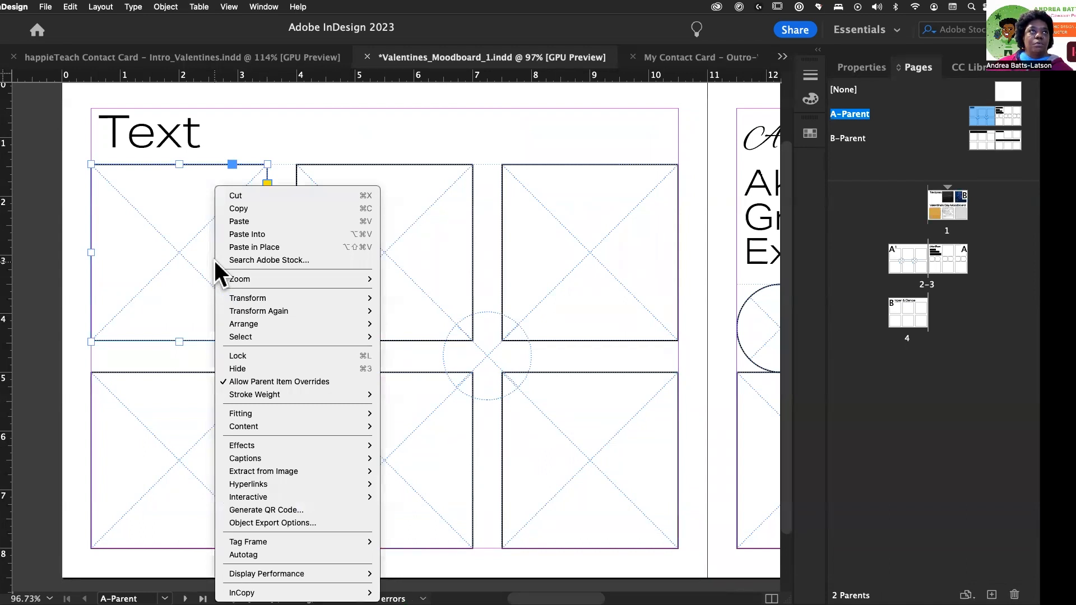
pyautogui.click(220, 132)
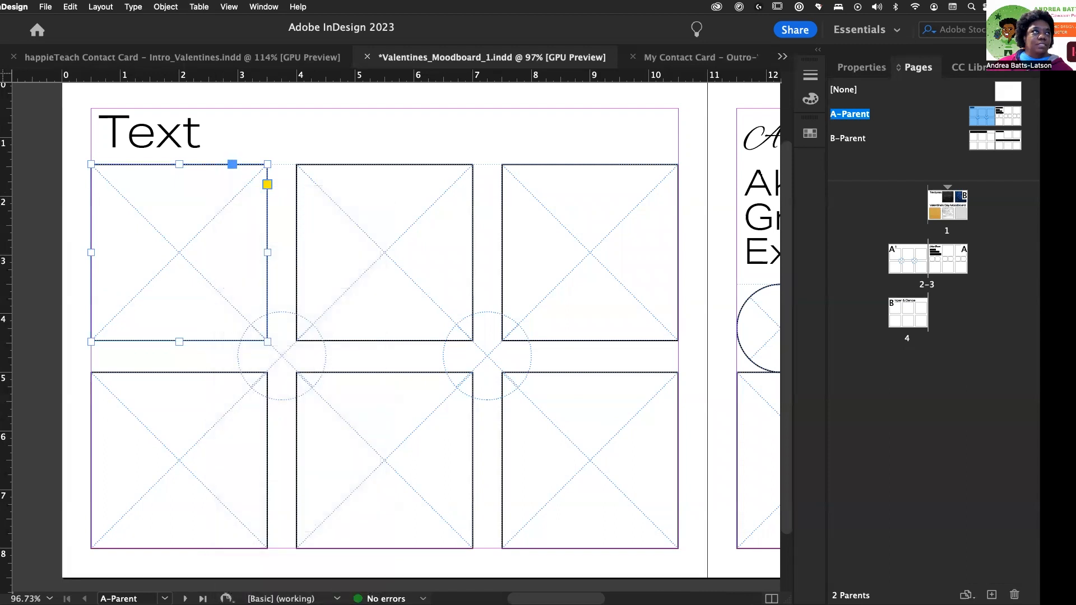
# Step: Draw a trial frame beside the A-Parent heading, examine its available content fitting choices, and undo the frame
pyautogui.moveTo(267, 101); pyautogui.dragTo(391, 158)
pyautogui.rightClick(331, 146)
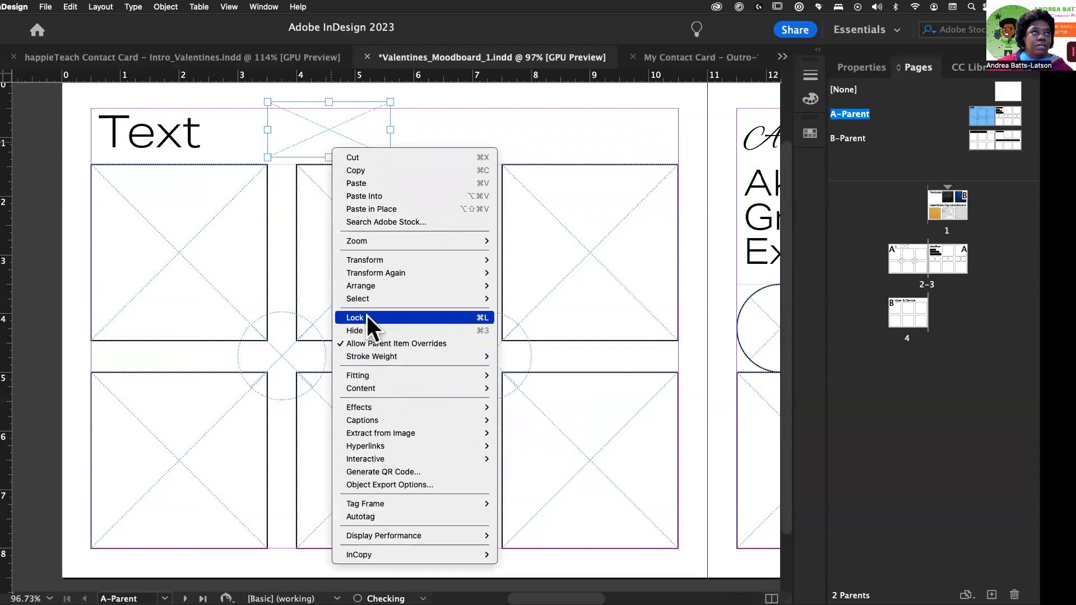
pyautogui.moveTo(385, 378)
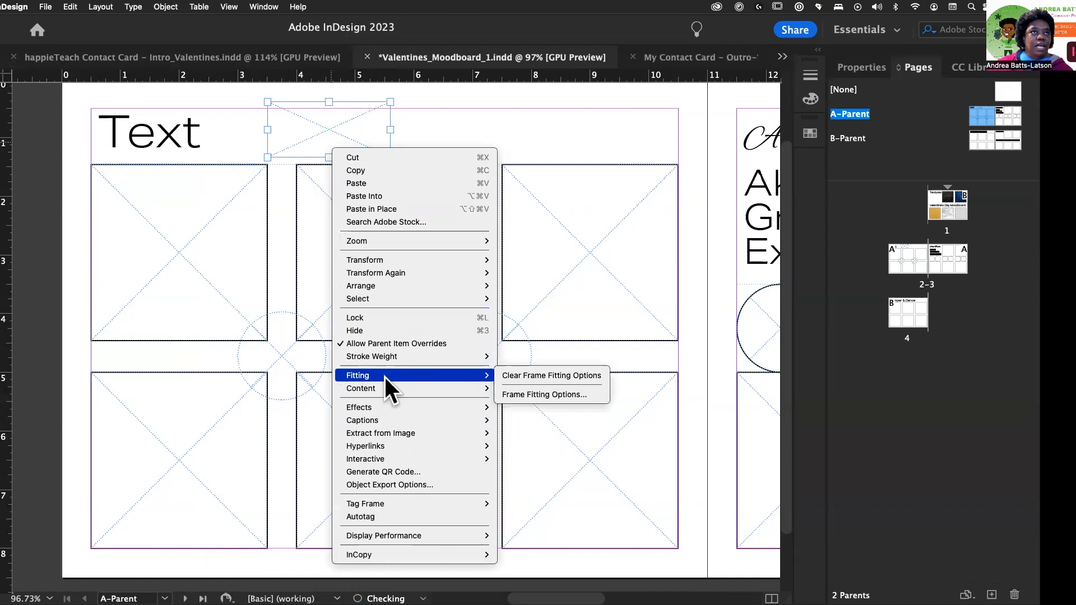
pyautogui.click(547, 394)
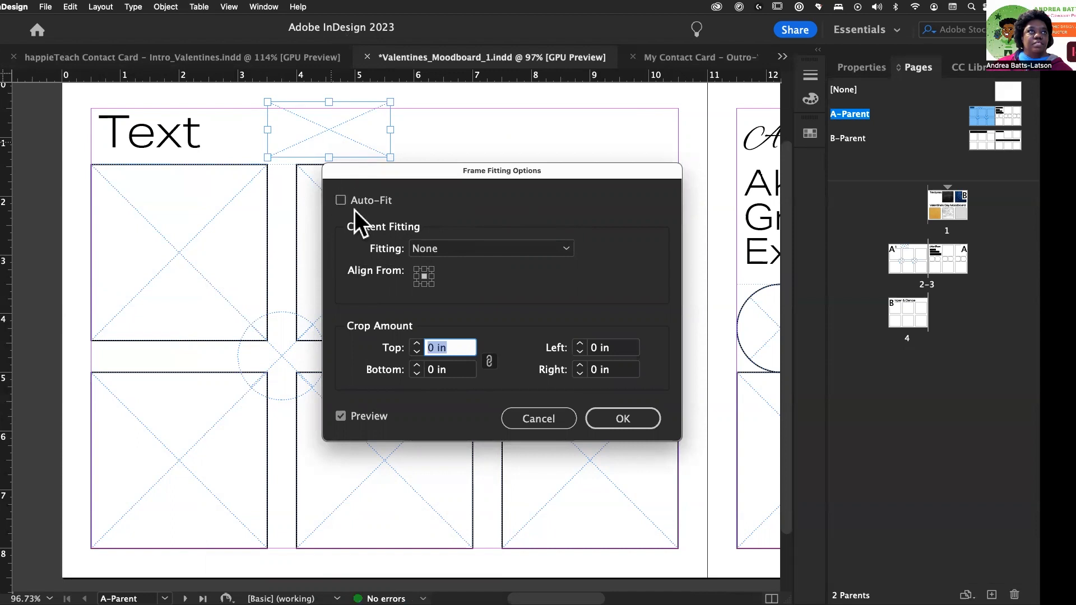
pyautogui.click(421, 250)
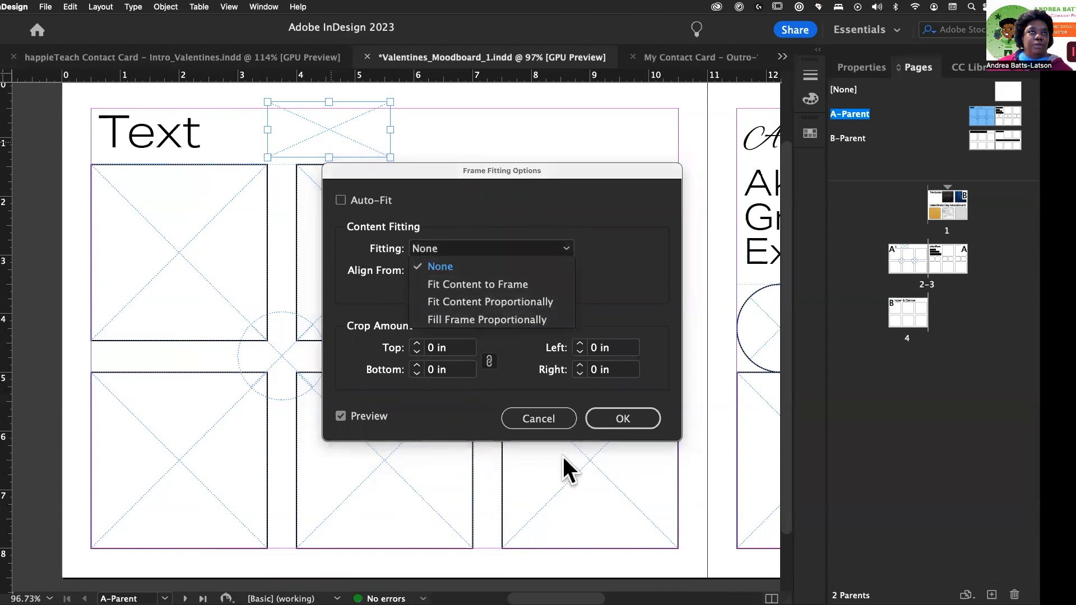
pyautogui.click(540, 422)
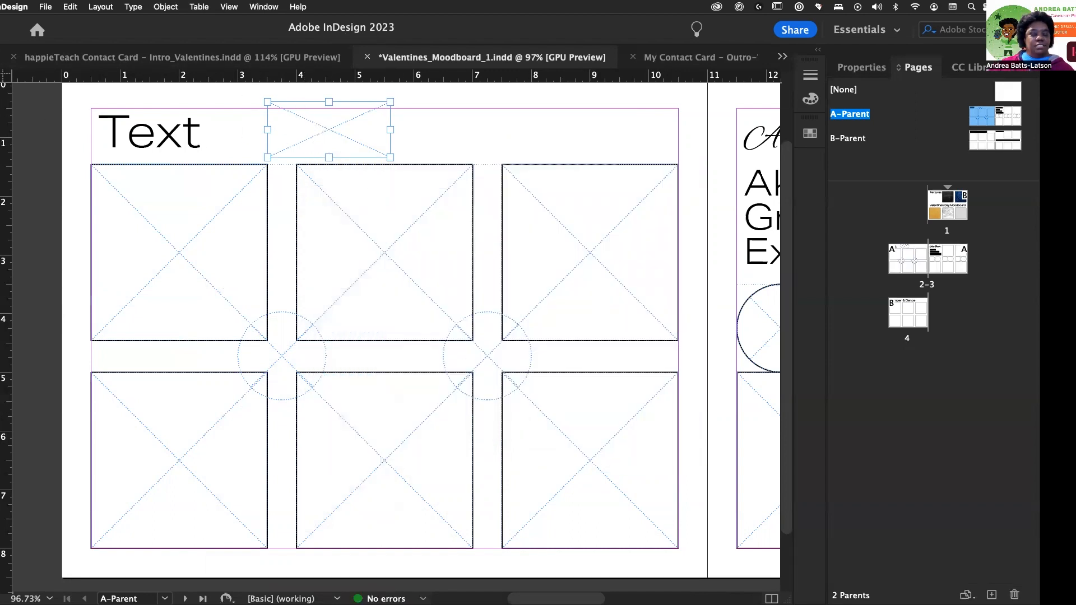
pyautogui.press('super+z')
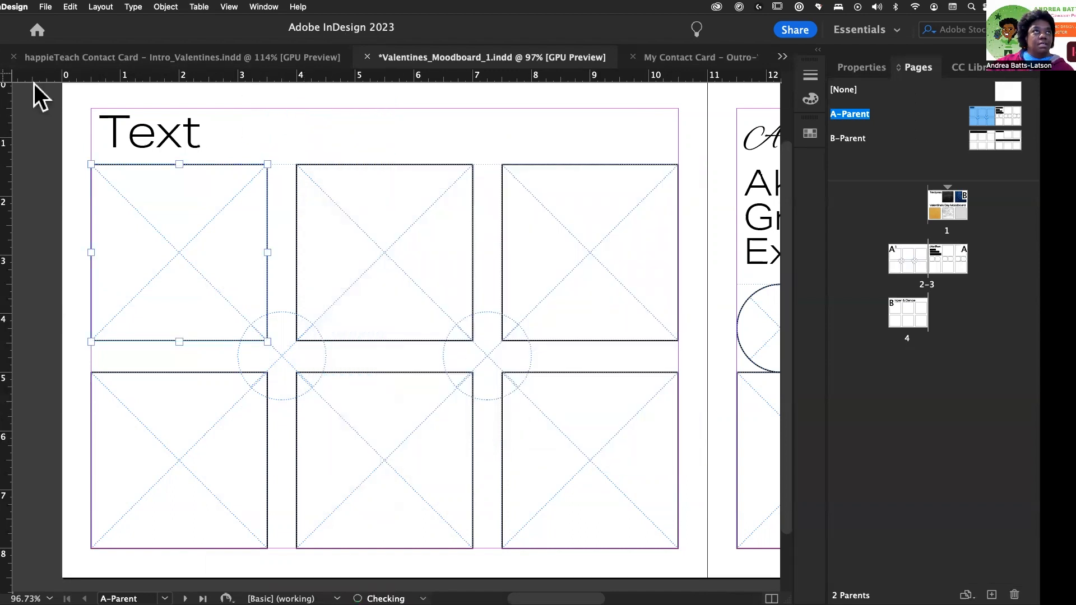
# Step: Draw a trial frame on document page 2 overlapping the upper middle placeholder, check its fitting commands, and undo the frame
pyautogui.doubleClick(899, 267)
pyautogui.moveTo(259, 120); pyautogui.dragTo(401, 226)
pyautogui.rightClick(360, 158)
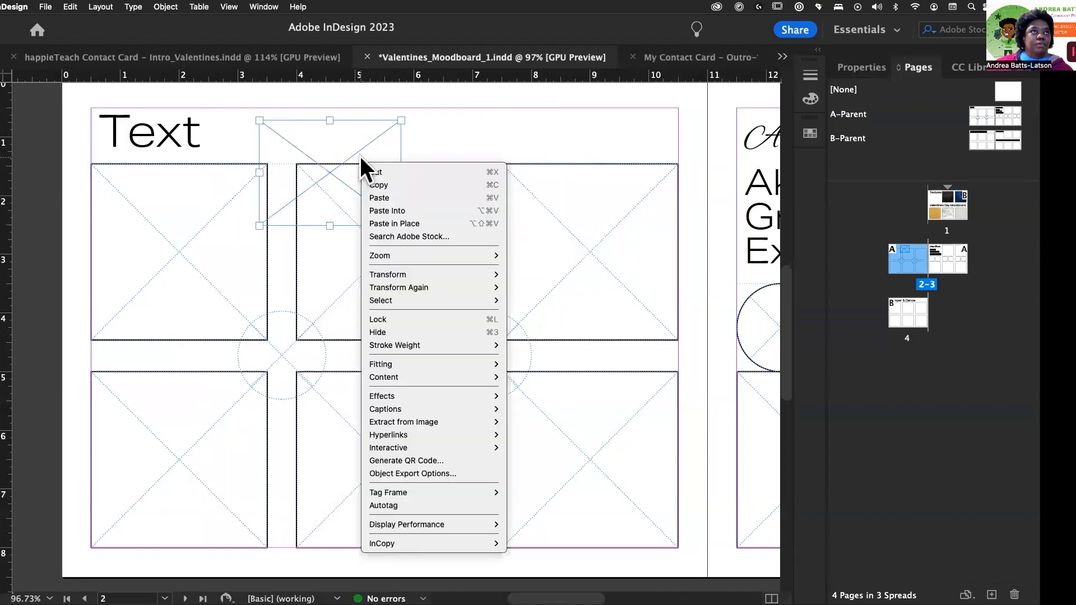
pyautogui.moveTo(411, 363)
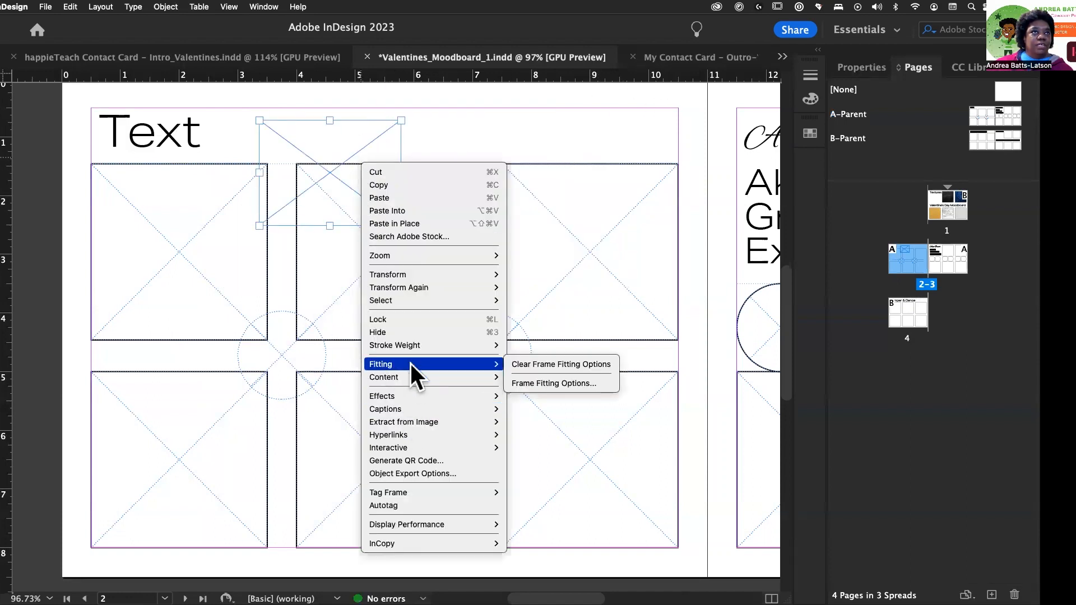
pyautogui.click(217, 102)
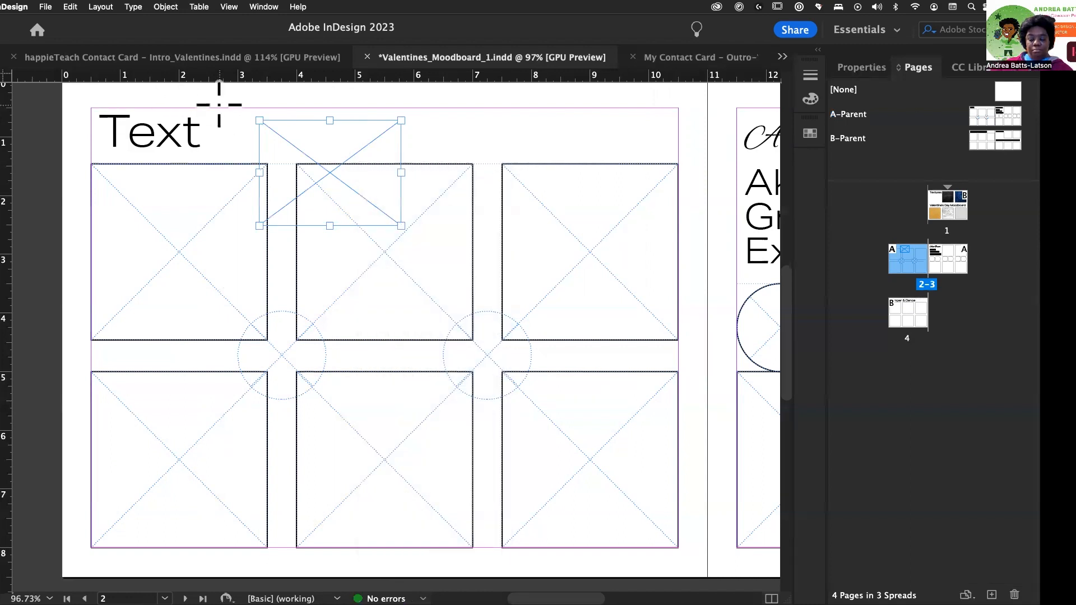
pyautogui.press('super+z')
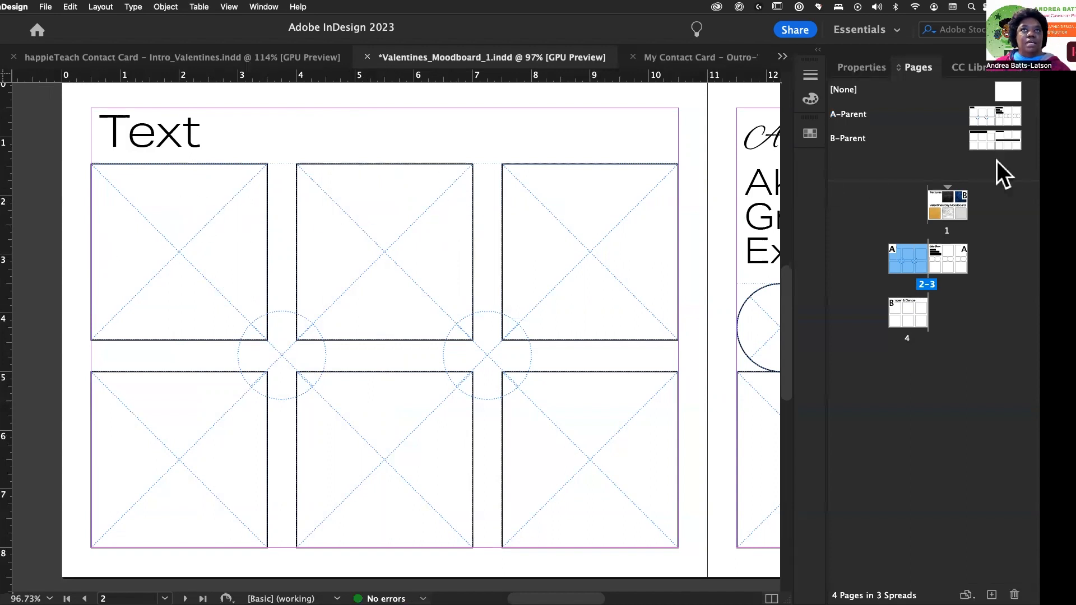
# Step: Open document page 1 to review the placed textures and headings
pyautogui.doubleClick(948, 203)
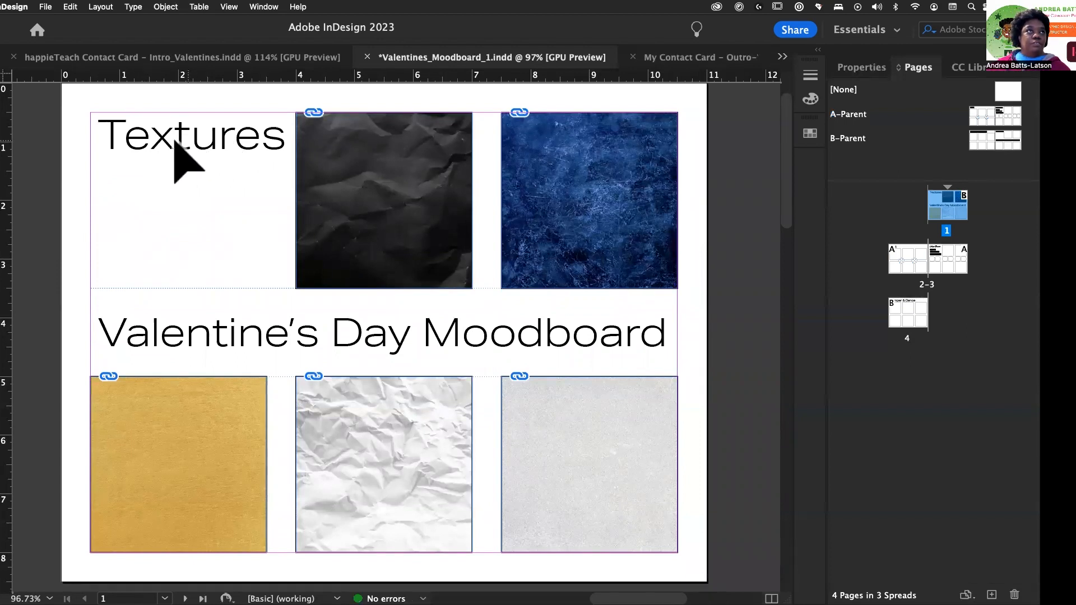
# Step: Open document page 2 and replace its "Text" heading with "Pamper"
pyautogui.scroll(-5, 250, 343)
pyautogui.hscroll(5, 250, 343)
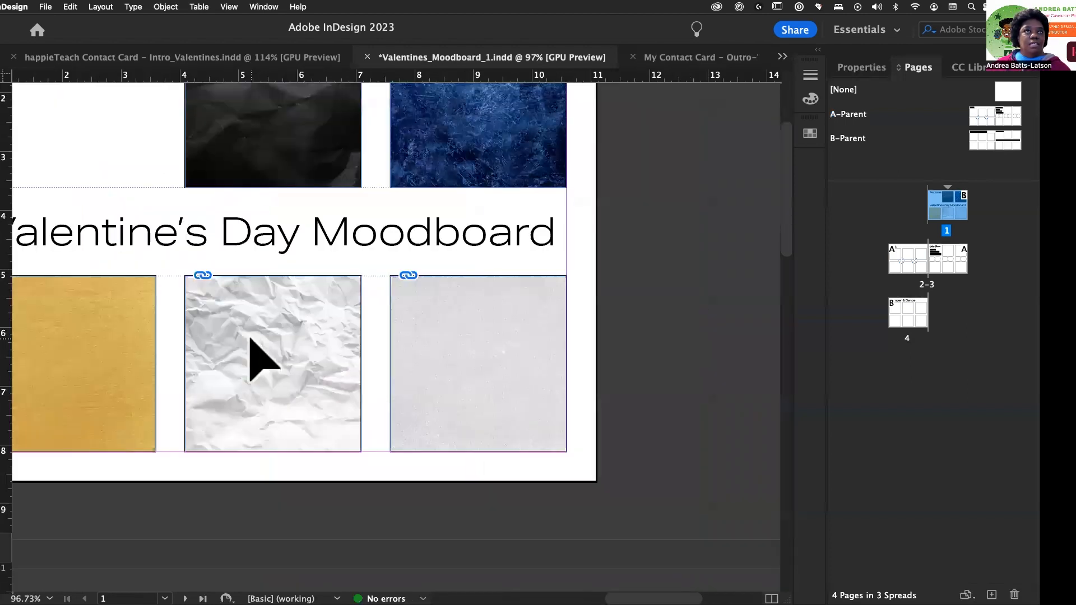
pyautogui.doubleClick(900, 260)
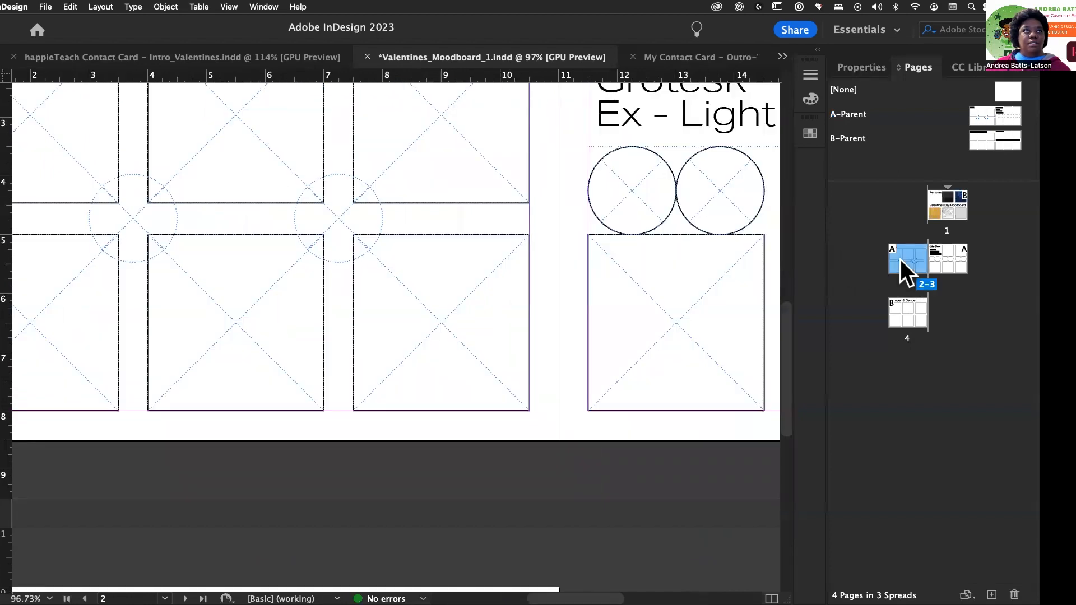
pyautogui.scroll(4, 284, 284)
pyautogui.hscroll(-2, 284, 284)
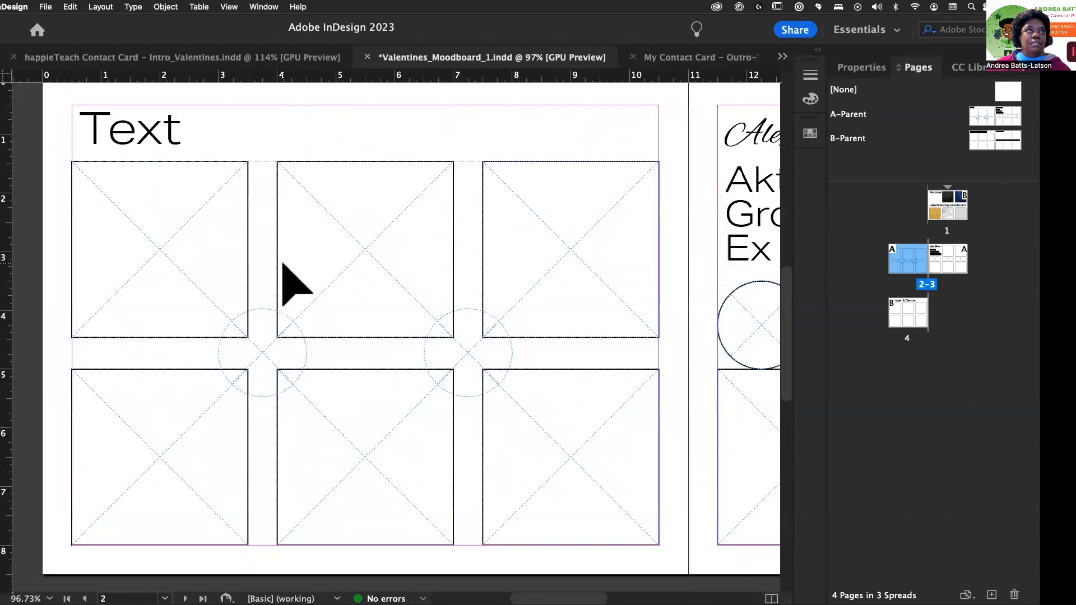
pyautogui.scroll(1, 198, 229)
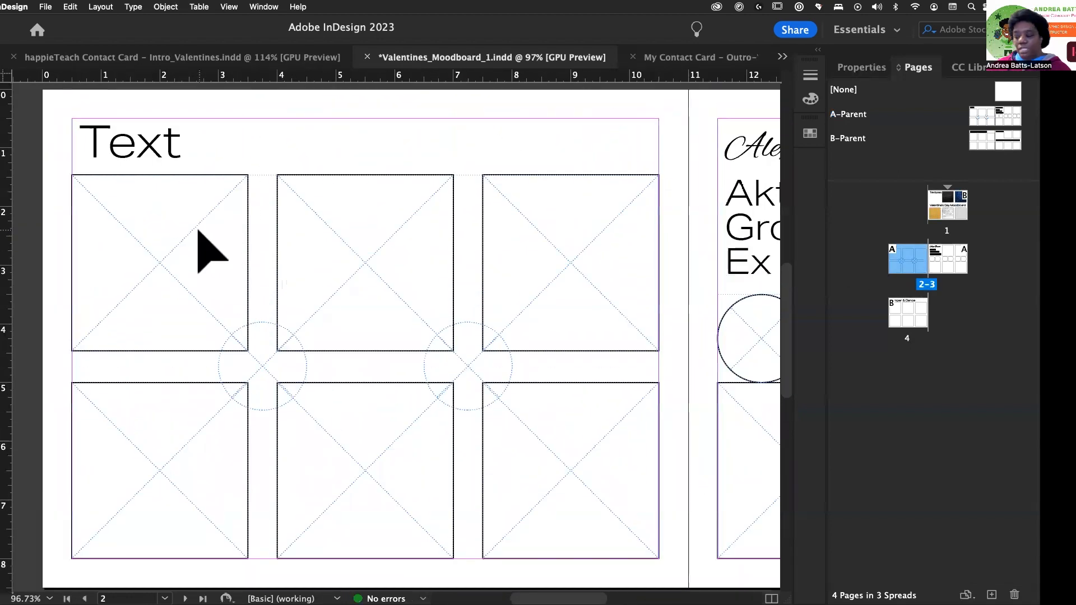
pyautogui.click(133, 143)
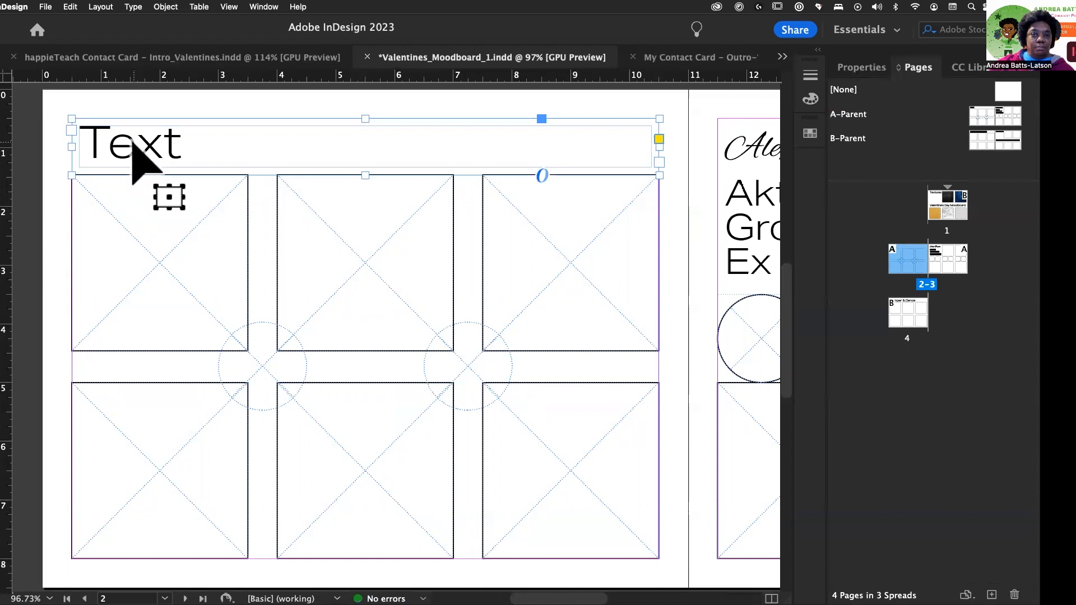
pyautogui.doubleClick(175, 143)
pyautogui.moveTo(176, 143); pyautogui.dragTo(65, 153)
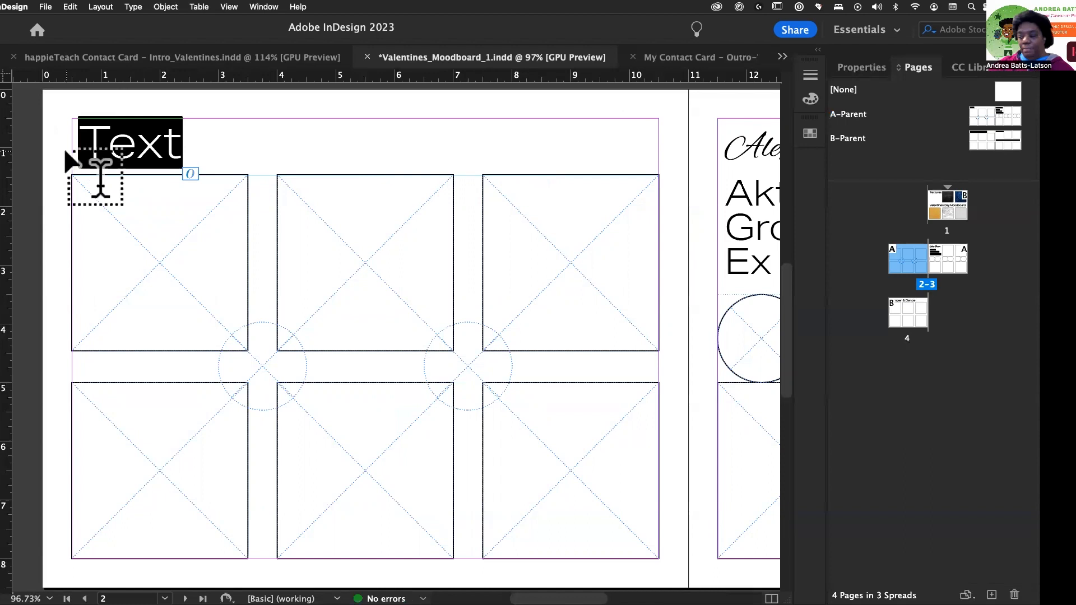
pyautogui.write('Pa')
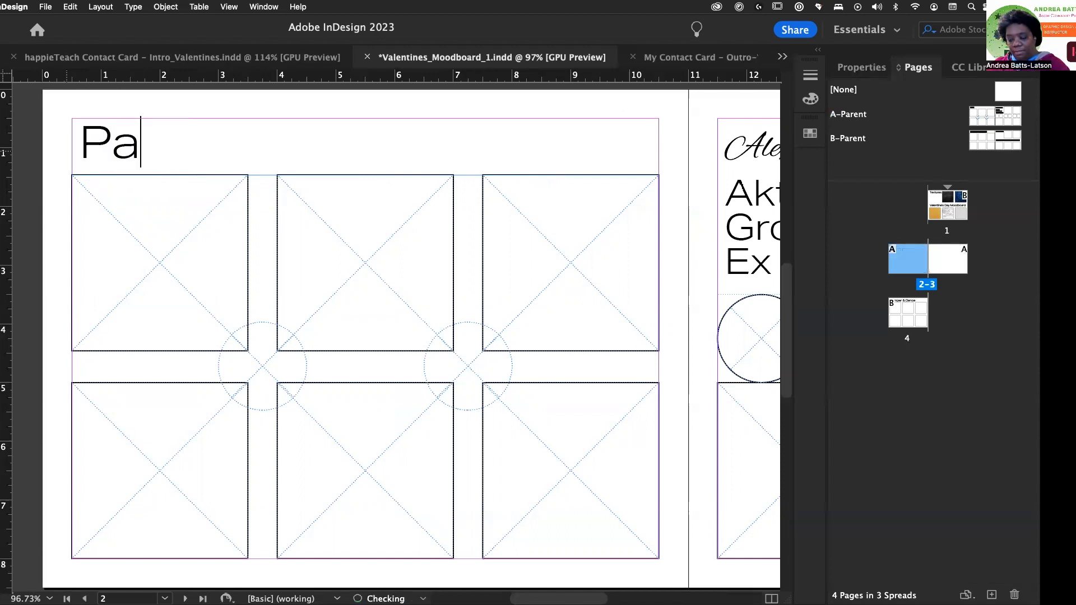
pyautogui.write('mper')
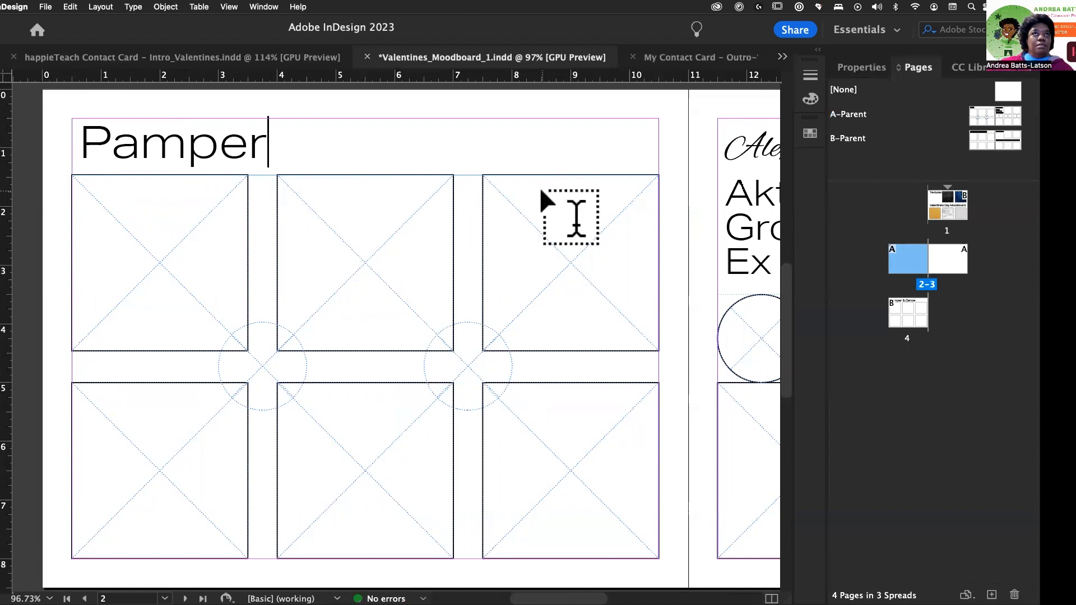
# Step: Extend the page 2 heading to read "Pamper & Dance" and deselect its text frame
pyautogui.scroll(-5, 541, 199)
pyautogui.scroll(4, 541, 194)
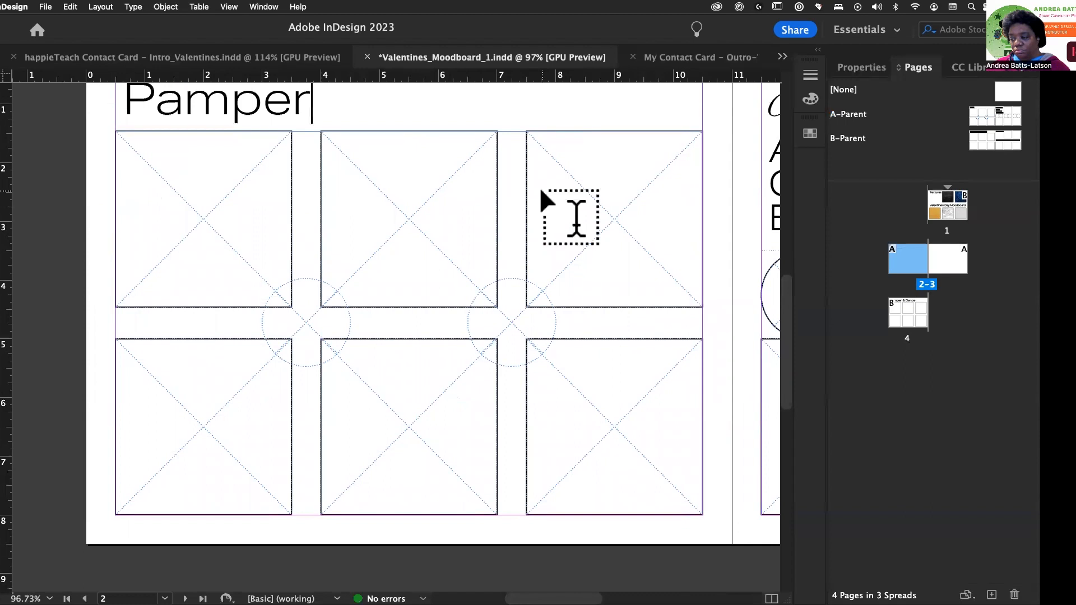
pyautogui.scroll(1, 177, 100)
pyautogui.scroll(1, 177, 100)
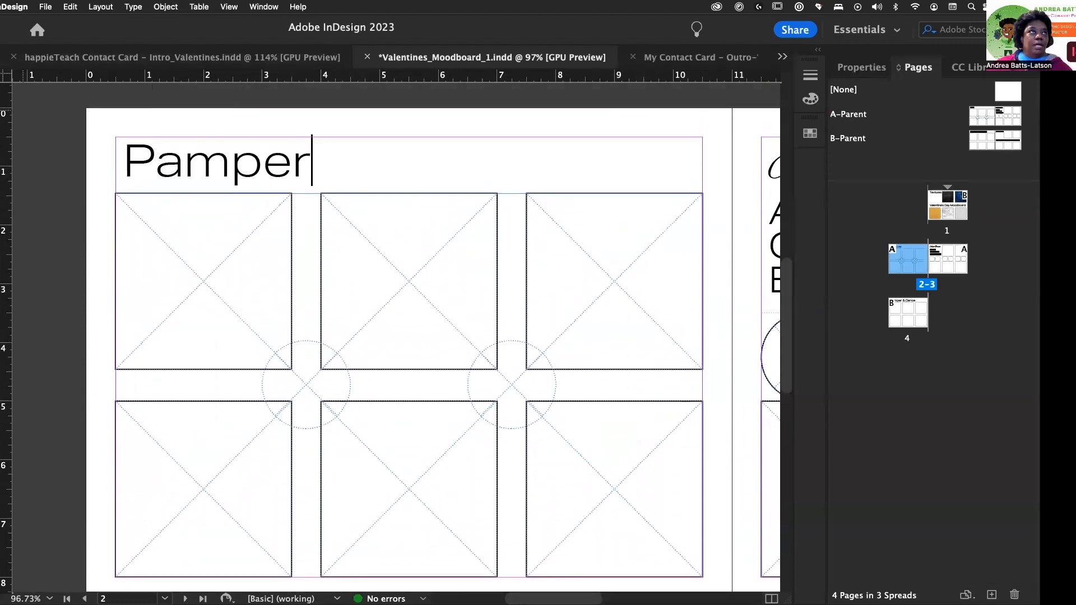
pyautogui.press('Escape')
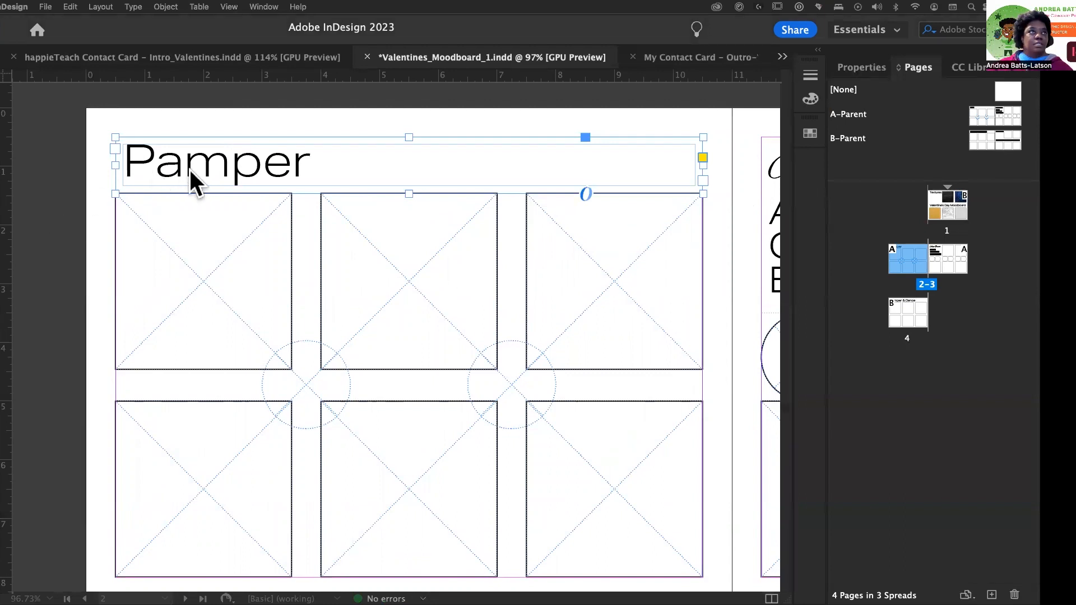
pyautogui.doubleClick(318, 165)
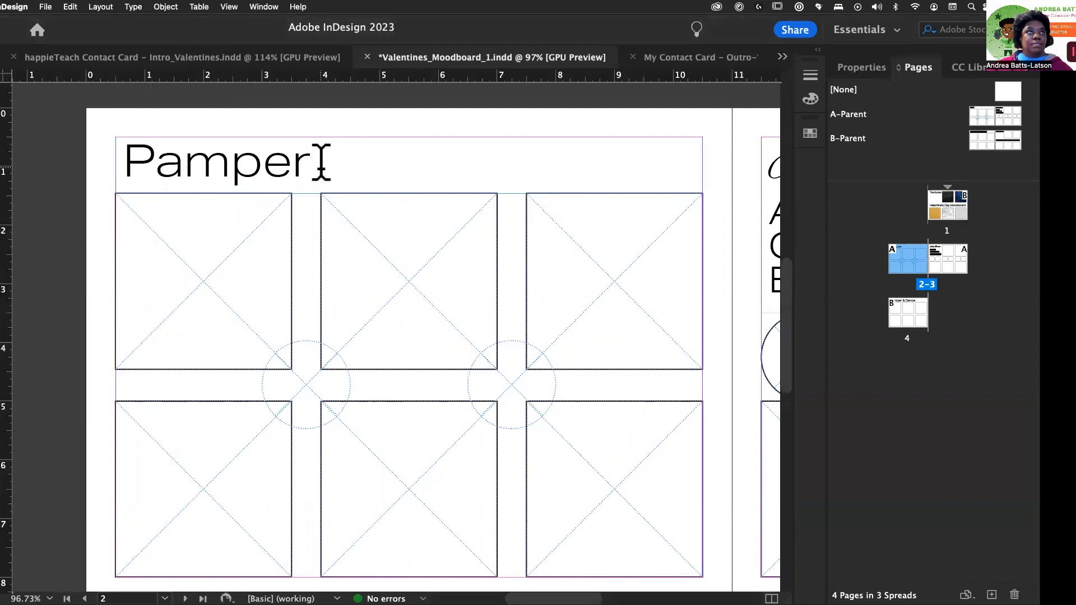
pyautogui.write('&')
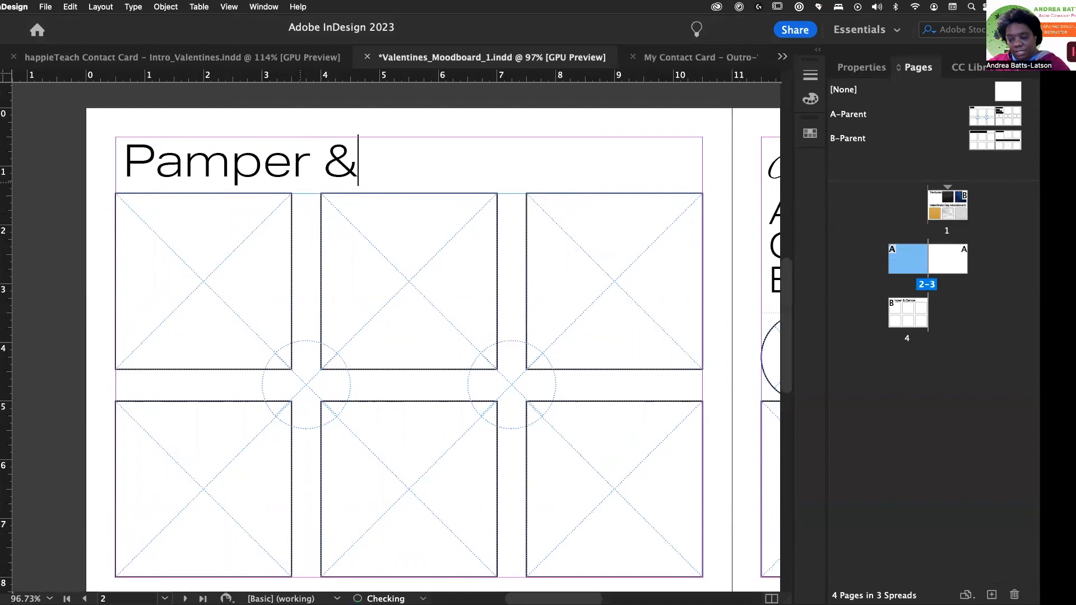
pyautogui.write(' Dance')
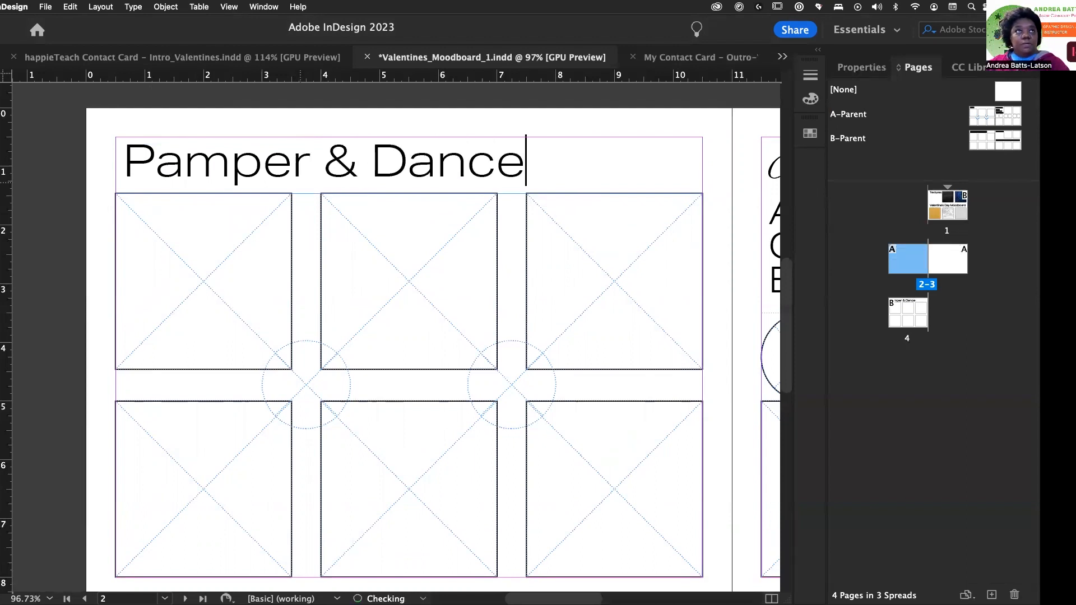
pyautogui.press('Escape')
pyautogui.click(249, 243)
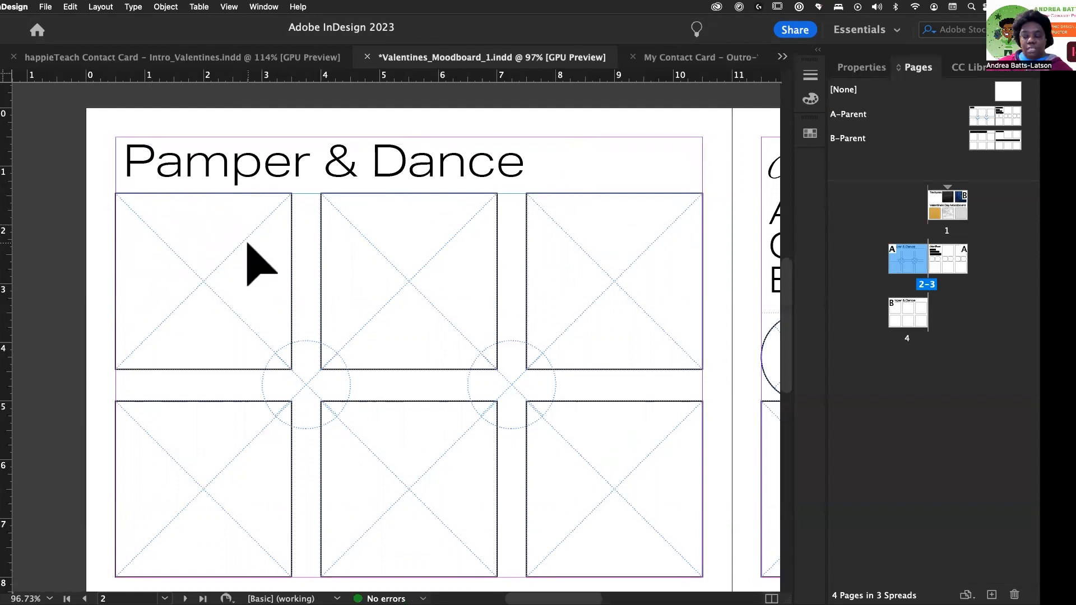
# Step: Load the six images 1-2.jpeg through 6-2.jpeg from folder 2 inside Photos for placing on page 2
pyautogui.scroll(-5, 297, 235)
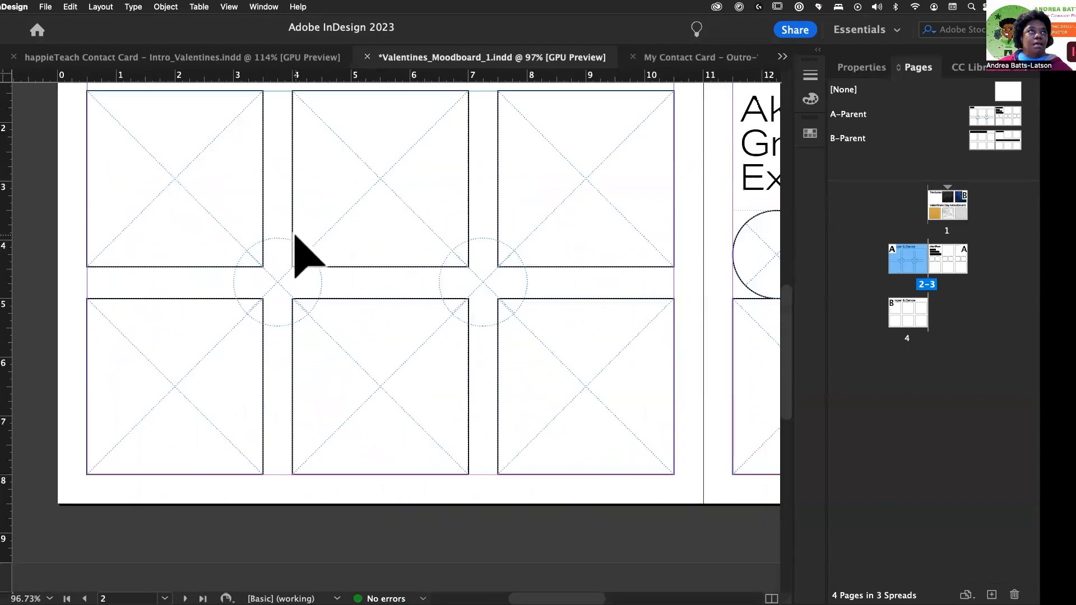
pyautogui.scroll(3, 196, 242)
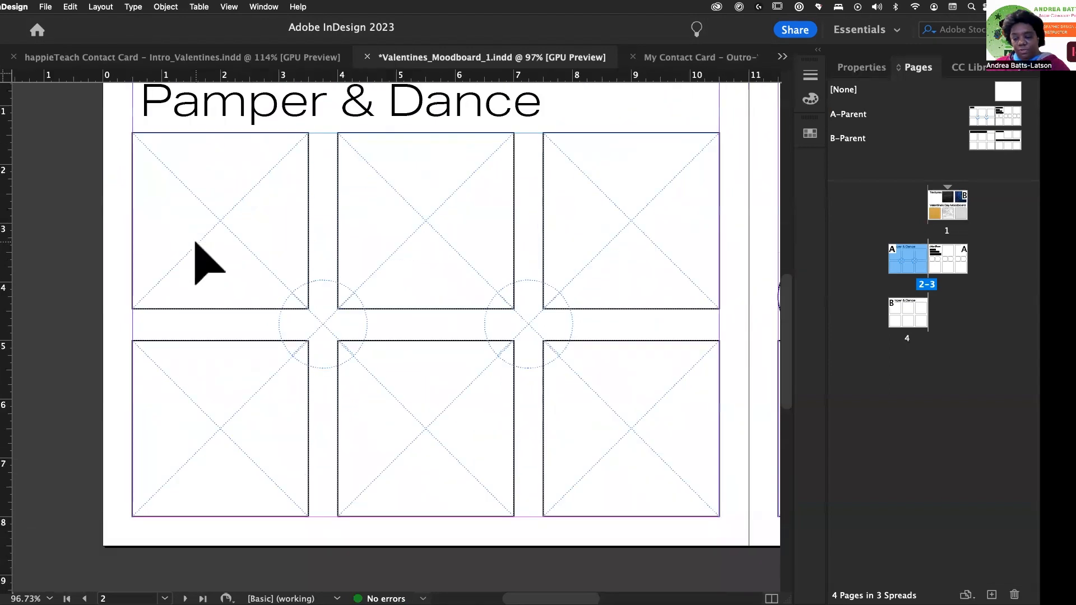
pyautogui.press('super+d')
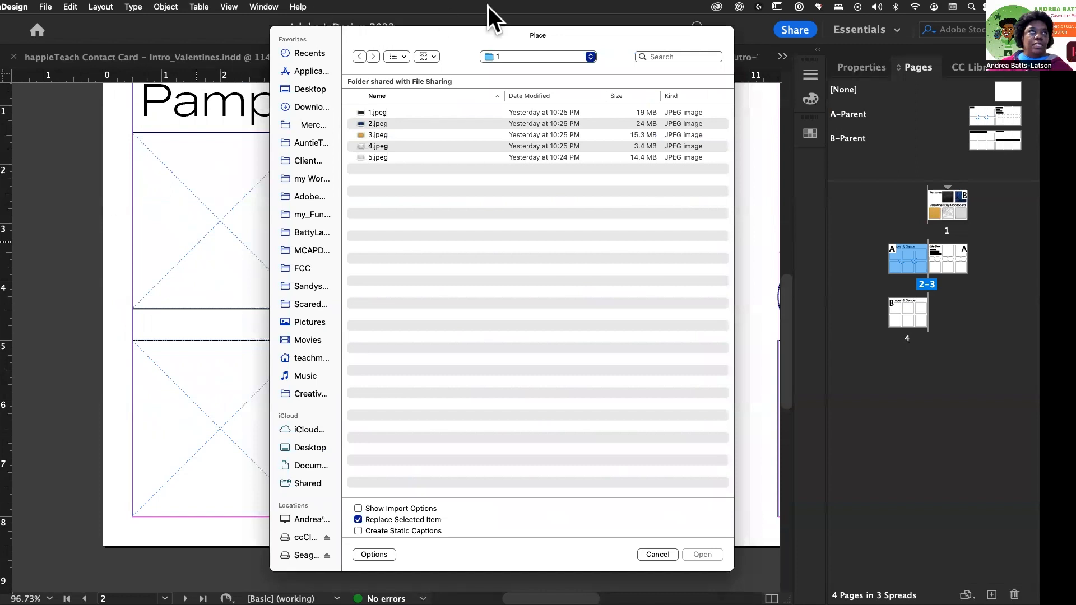
pyautogui.click(494, 55)
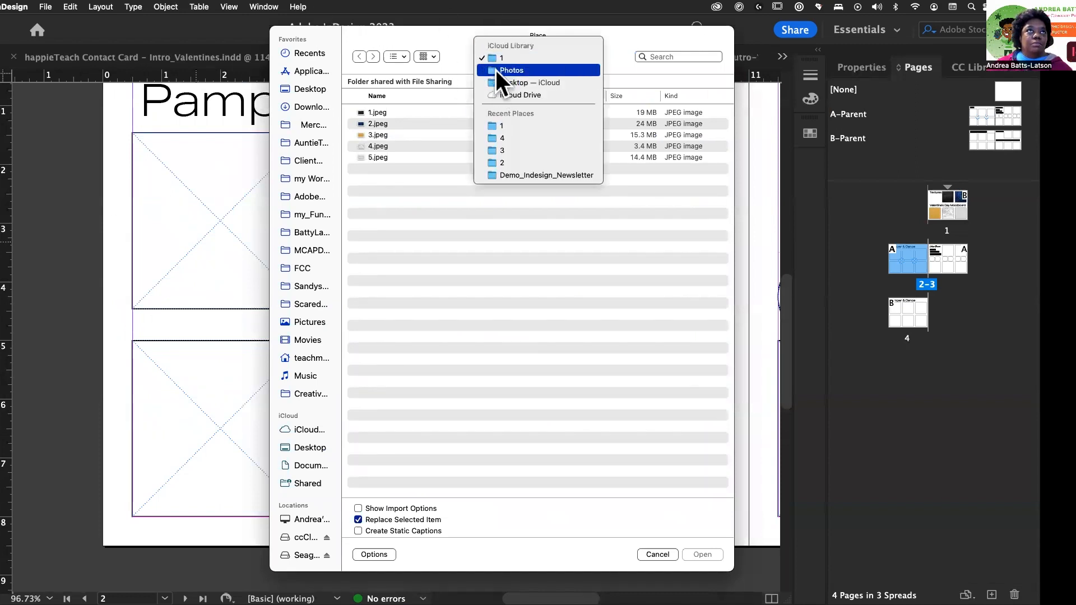
pyautogui.click(495, 69)
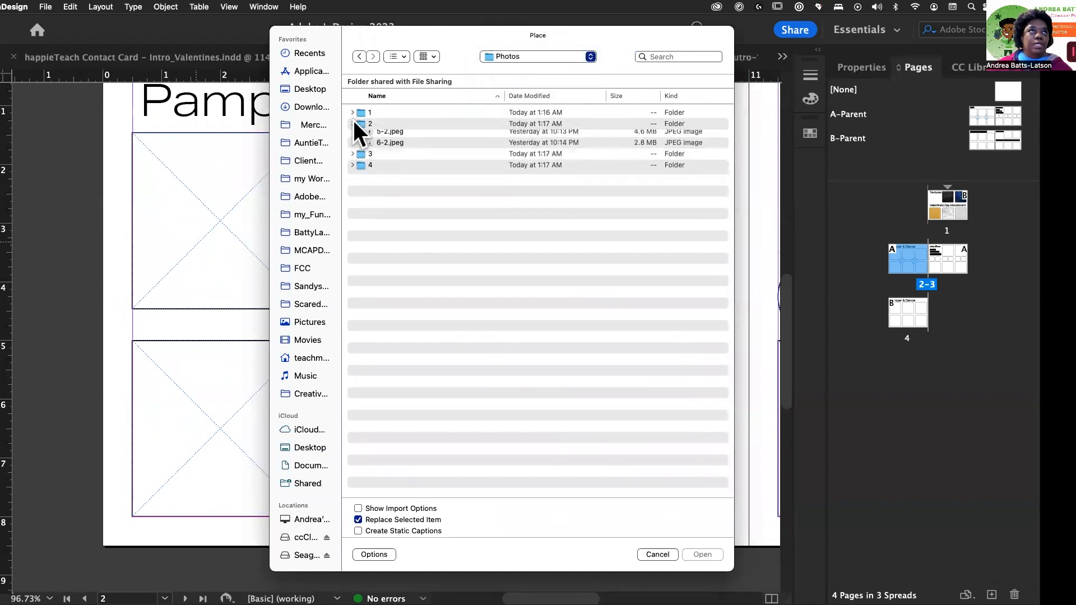
pyautogui.doubleClick(357, 122)
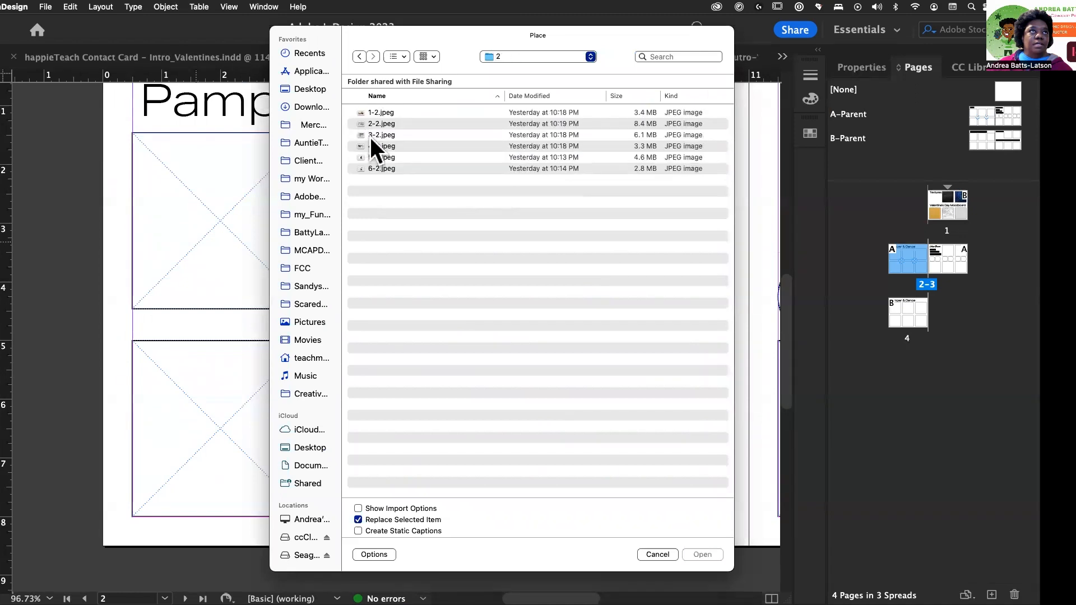
pyautogui.click(381, 112)
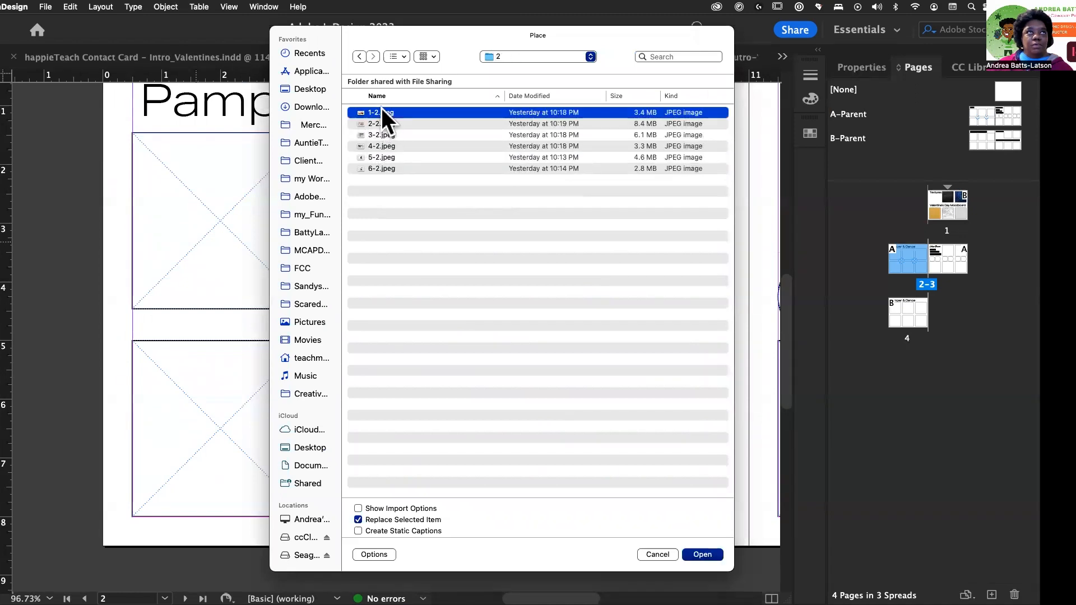
pyautogui.keyDown('shift'); pyautogui.click(378, 168); pyautogui.keyUp('shift')
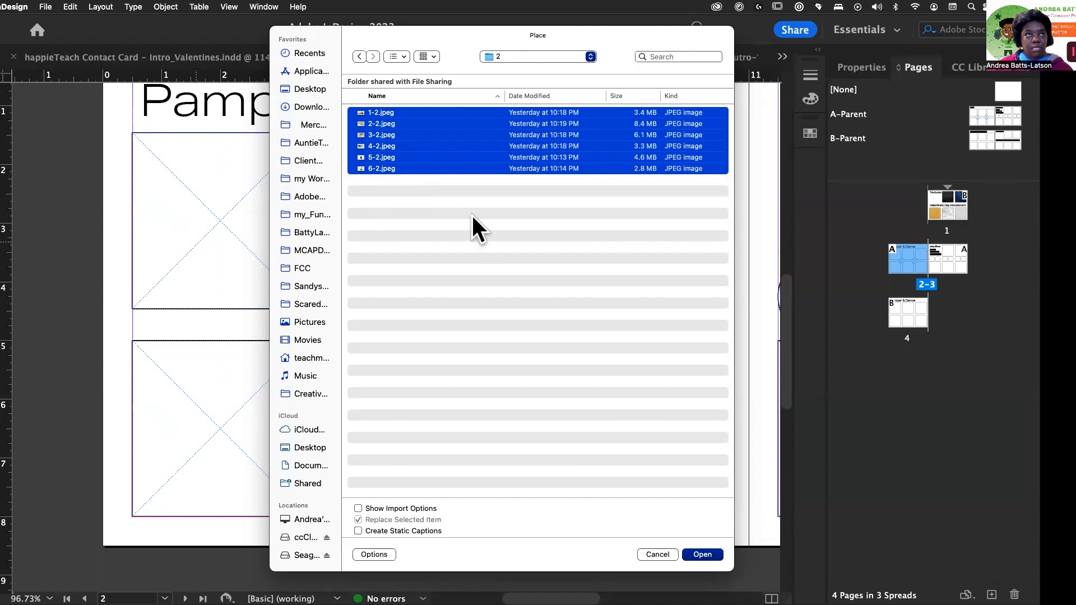
pyautogui.press('Return')
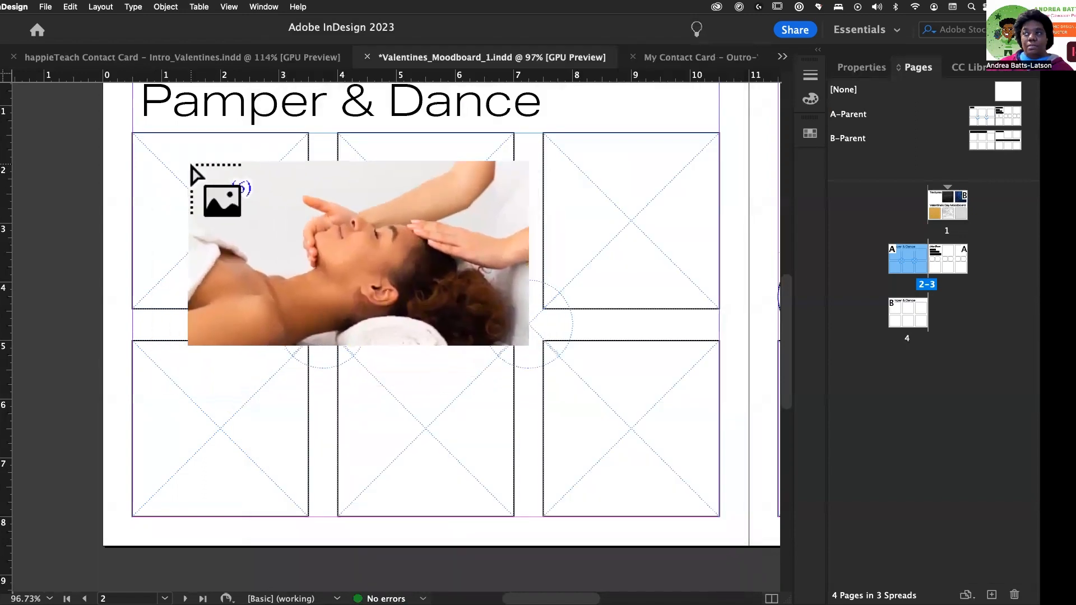
# Step: Place the six loaded images into the page 2 square placeholders in order, filling the upper row and then the lower row
pyautogui.click(192, 167)
pyautogui.click(404, 174)
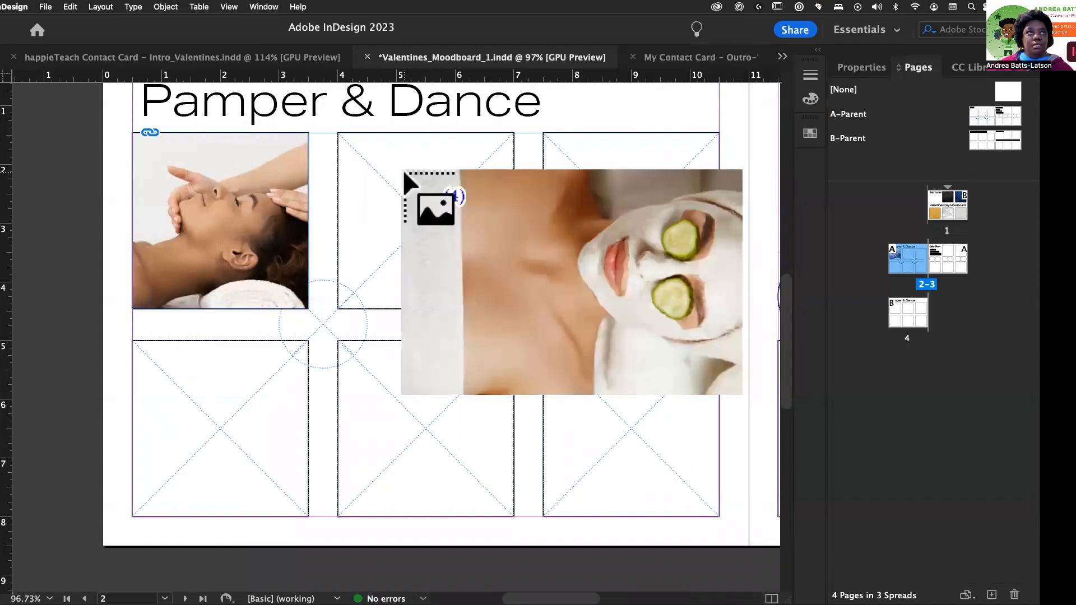
pyautogui.click(616, 191)
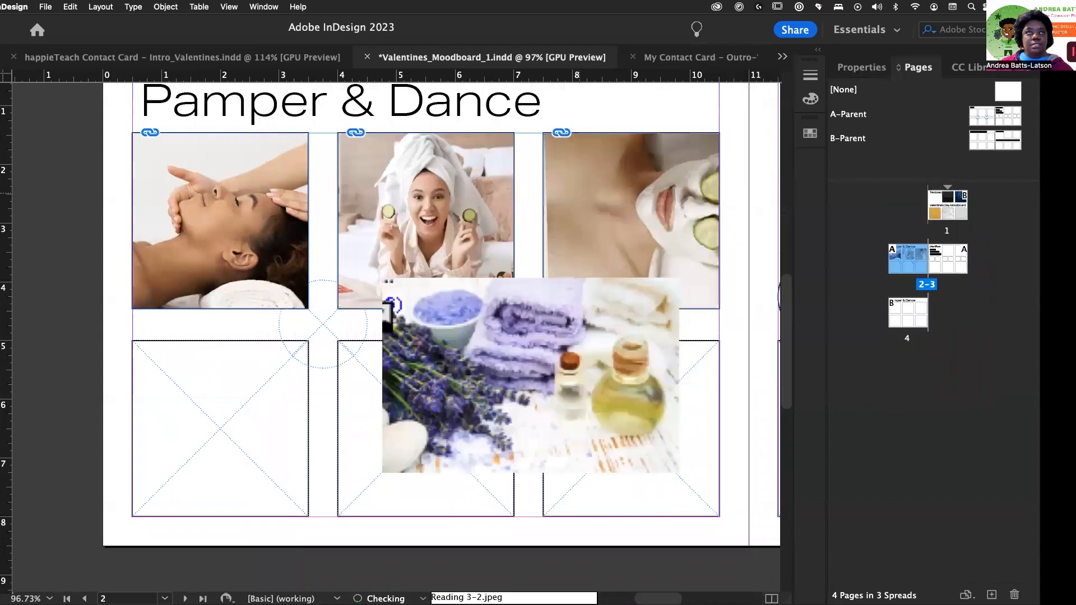
pyautogui.click(224, 356)
pyautogui.click(425, 388)
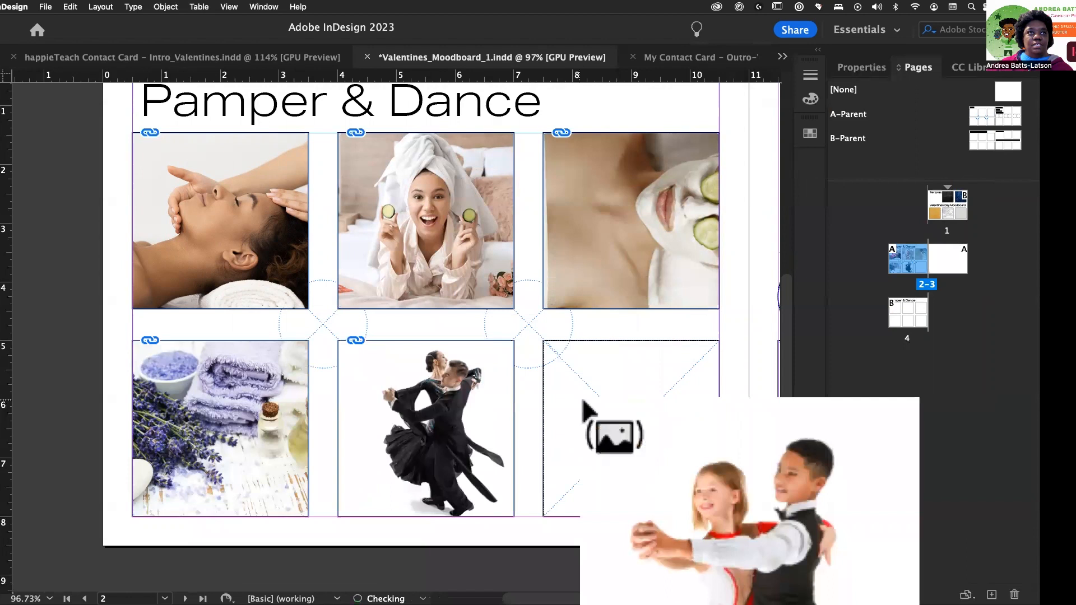
pyautogui.click(594, 434)
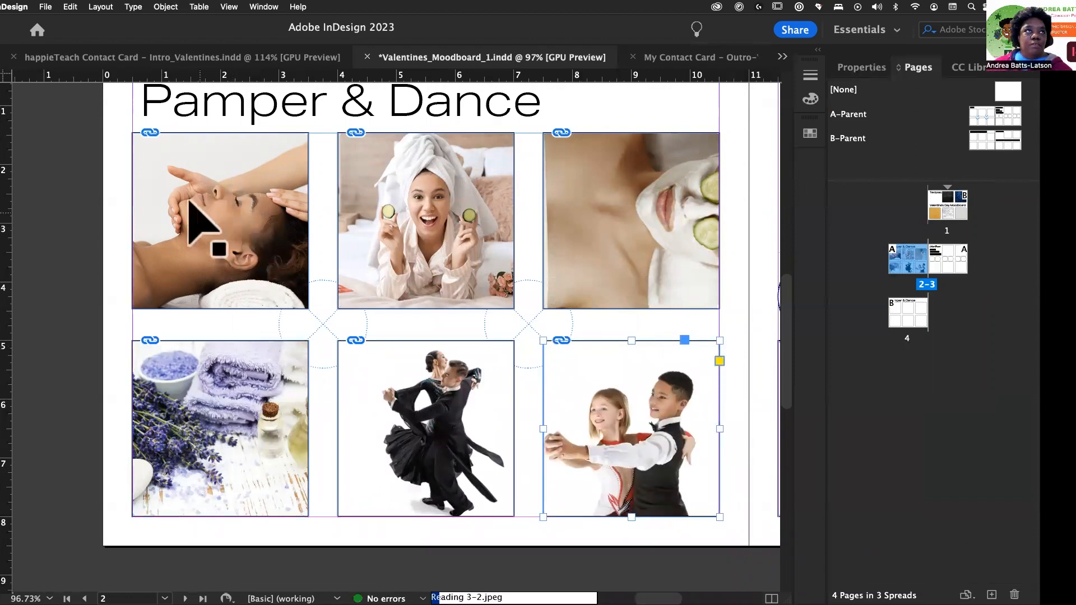
# Step: Rotate the sideways face-mask image 90° counterclockwise inside the third upper frame so the head points up
pyautogui.click(630, 221)
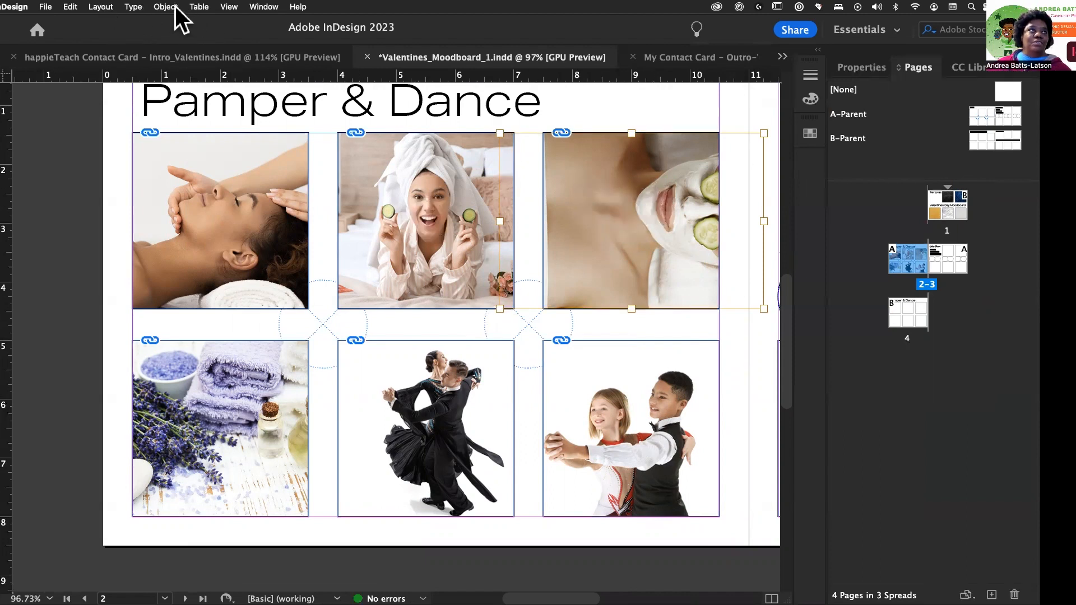
pyautogui.click(155, 6)
pyautogui.moveTo(163, 23)
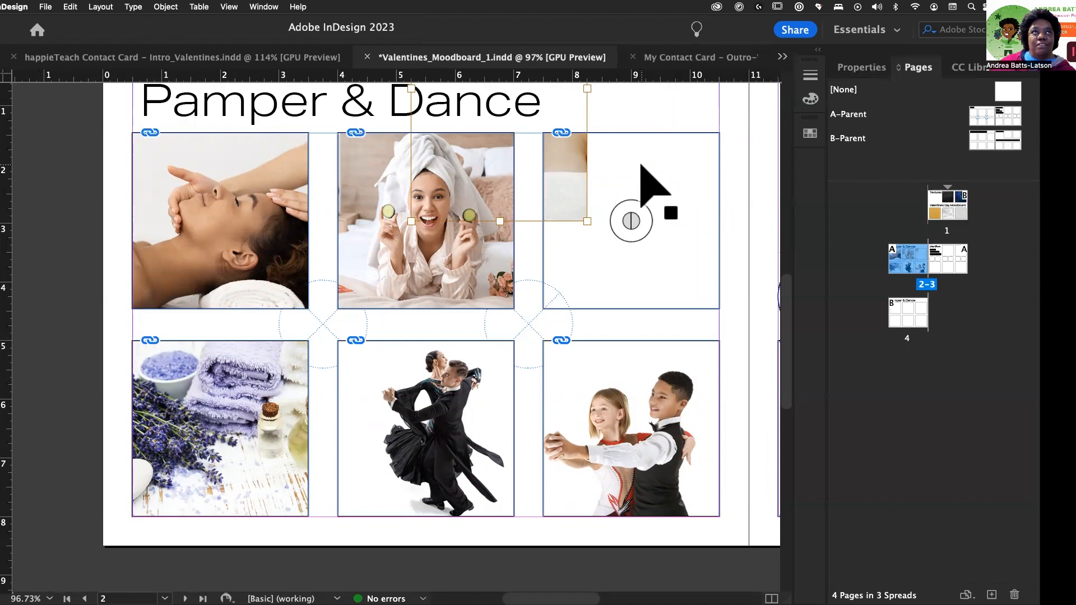
# Step: Refit the rotated face-mask image to its frame with Fill Frame Proportionally
pyautogui.click(643, 166)
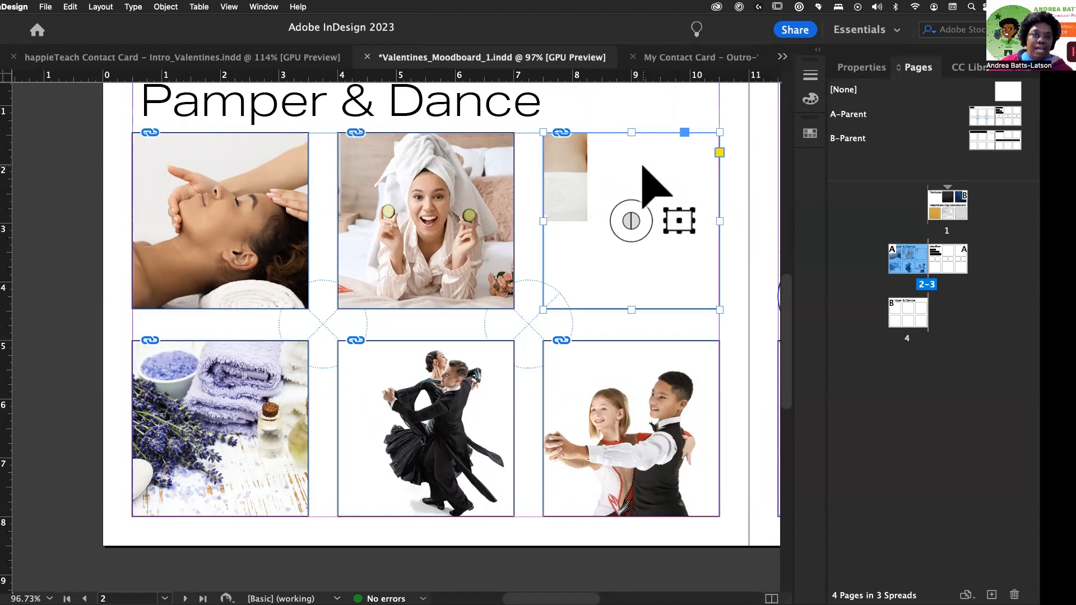
pyautogui.rightClick(644, 168)
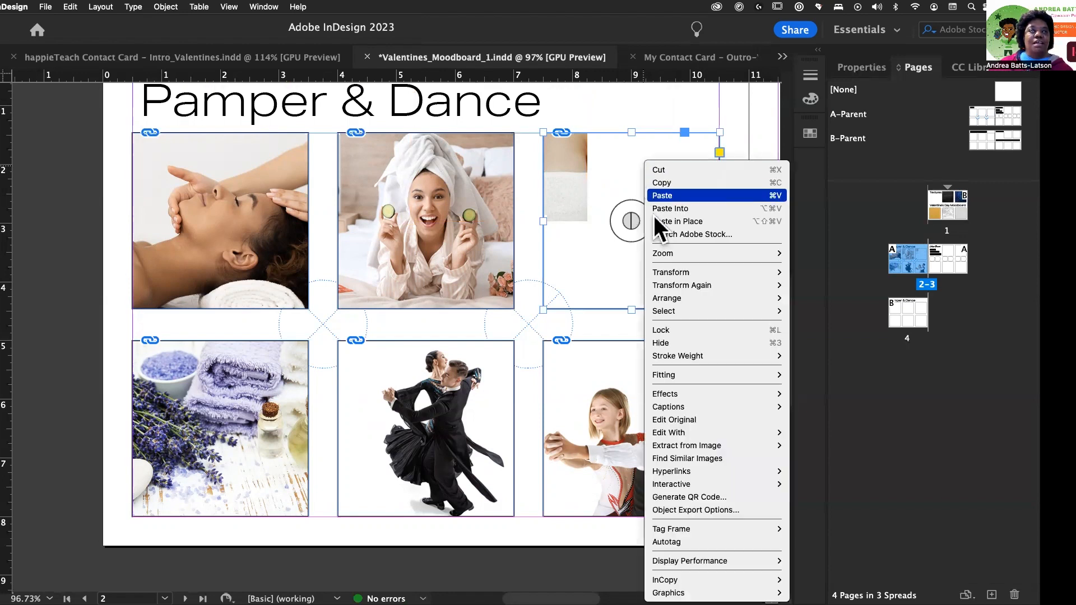
pyautogui.moveTo(687, 375)
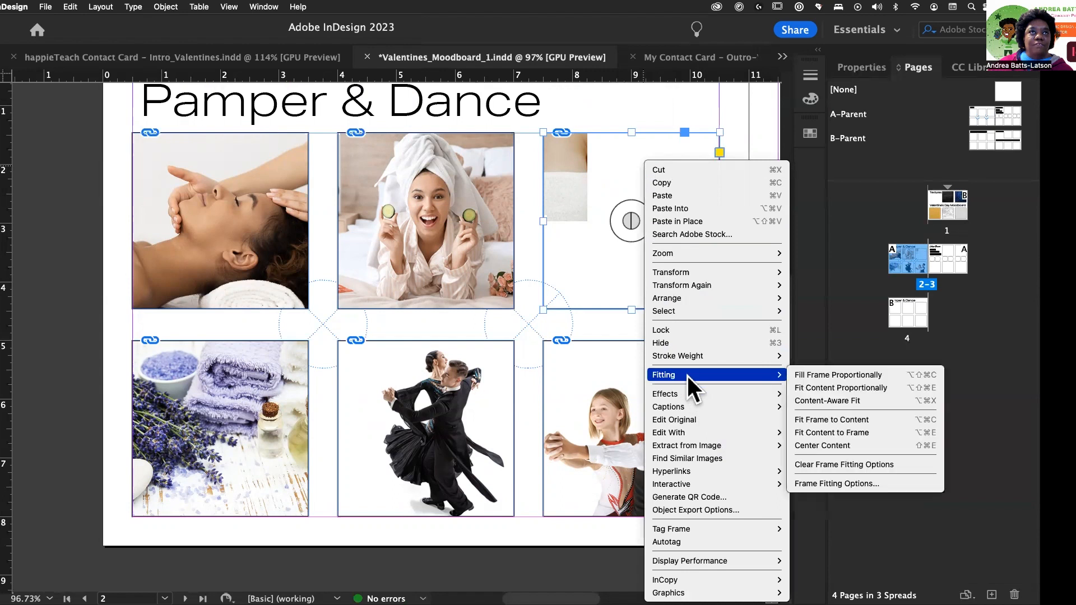
pyautogui.click(817, 375)
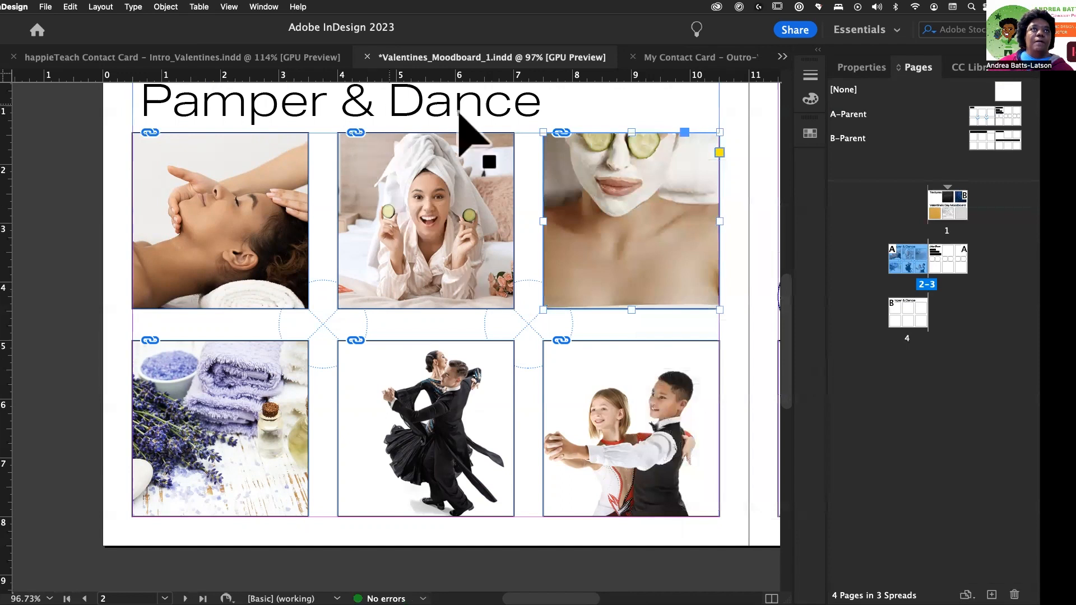
# Step: Move the face-mask image down inside the third upper frame on page 2 until the image's top edge meets the frame's top
pyautogui.click(628, 214)
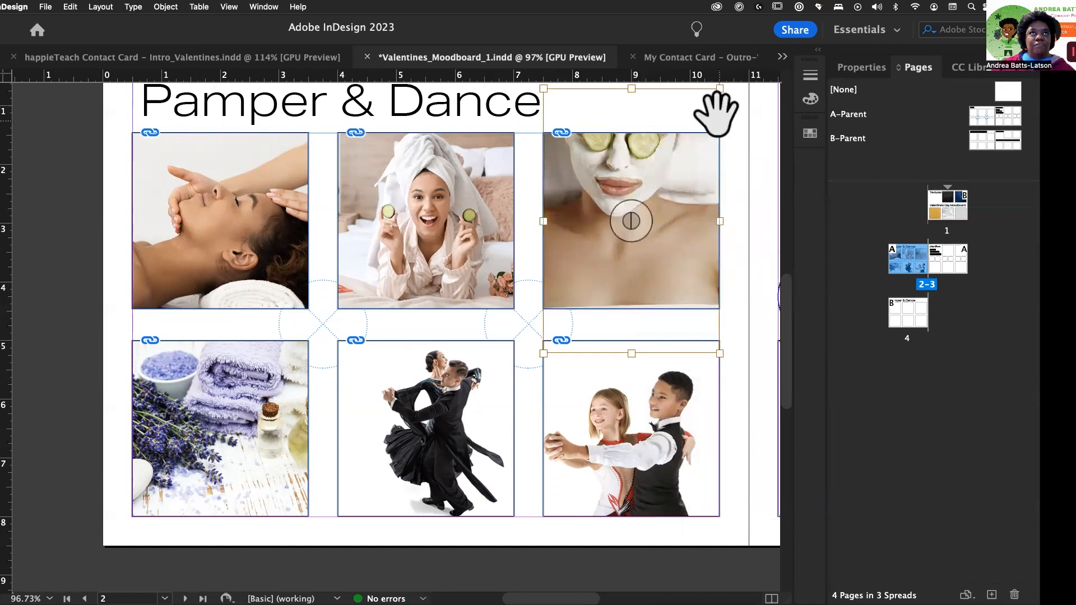
pyautogui.click(754, 128)
pyautogui.click(596, 213)
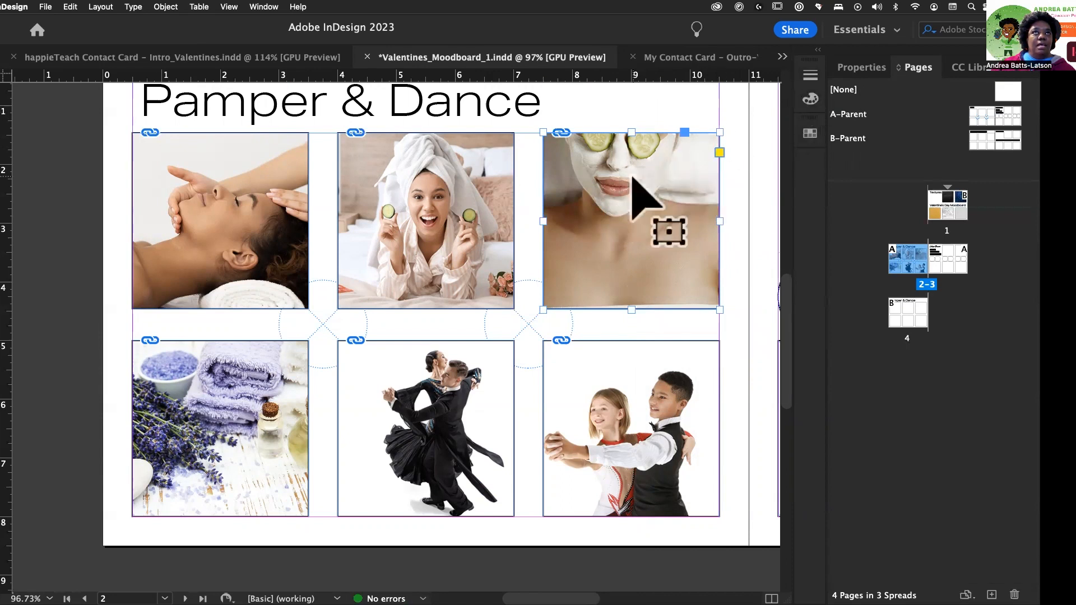
pyautogui.click(629, 222)
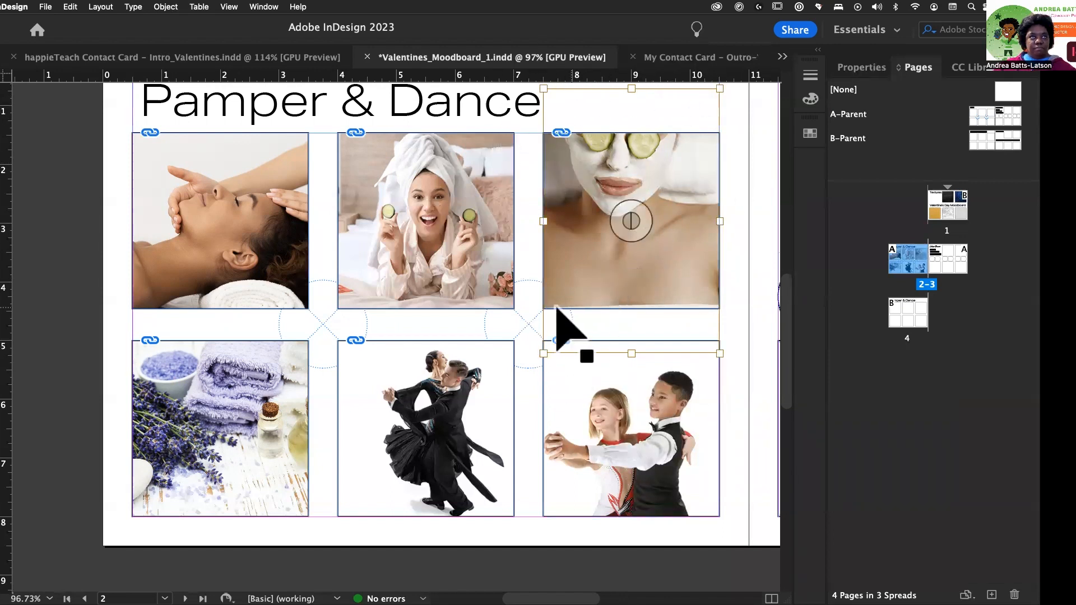
pyautogui.press('Down')
pyautogui.press('Down')
pyautogui.press('Down')
pyautogui.press('Down')
pyautogui.press('Down')
pyautogui.press('Down')
pyautogui.press('Down')
pyautogui.press('Down')
pyautogui.press('Down')
pyautogui.press('Down')
pyautogui.press('Down')
pyautogui.press('Down')
pyautogui.press('Down')
pyautogui.press('Down')
pyautogui.press('Down')
pyautogui.press('Down')
pyautogui.press('Down')
pyautogui.press('Down')
pyautogui.press('Down')
pyautogui.press('Down')
pyautogui.press('Down')
pyautogui.press('Down')
pyautogui.press('Down')
pyautogui.press('Down')
pyautogui.press('Down')
pyautogui.press('Down')
pyautogui.press('Down')
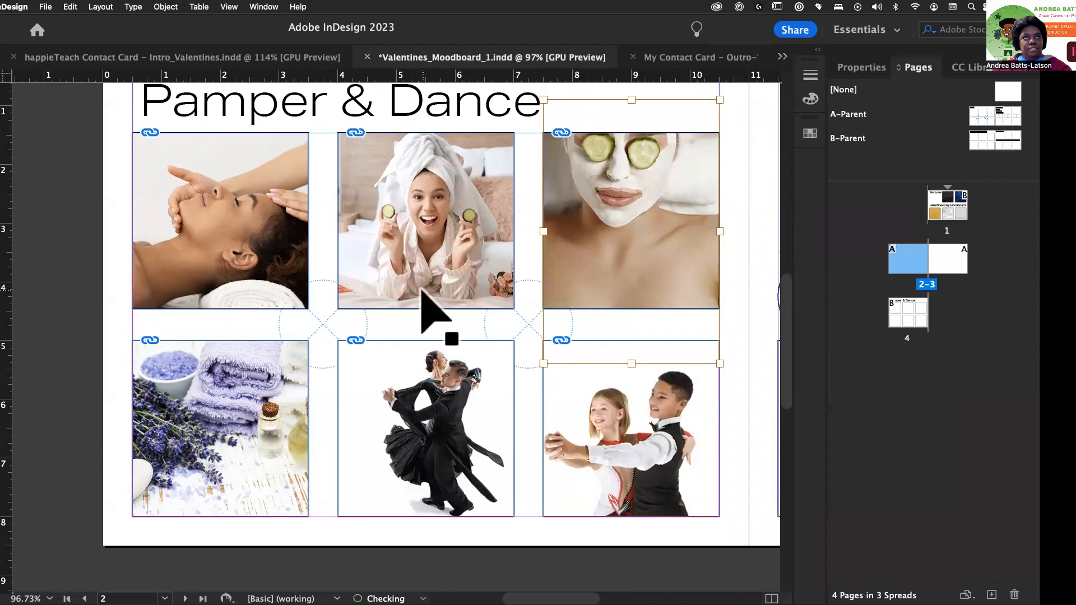
pyautogui.press('Down')
pyautogui.press('Down')
pyautogui.press('Down')
pyautogui.press('Down')
pyautogui.press('Down')
pyautogui.press('Down')
pyautogui.press('Down')
pyautogui.press('Down')
pyautogui.press('Down')
pyautogui.press('Down')
pyautogui.press('Down')
pyautogui.press('Down')
pyautogui.press('Down')
pyautogui.press('Down')
pyautogui.press('Down')
pyautogui.press('Down')
pyautogui.press('Down')
pyautogui.press('Down')
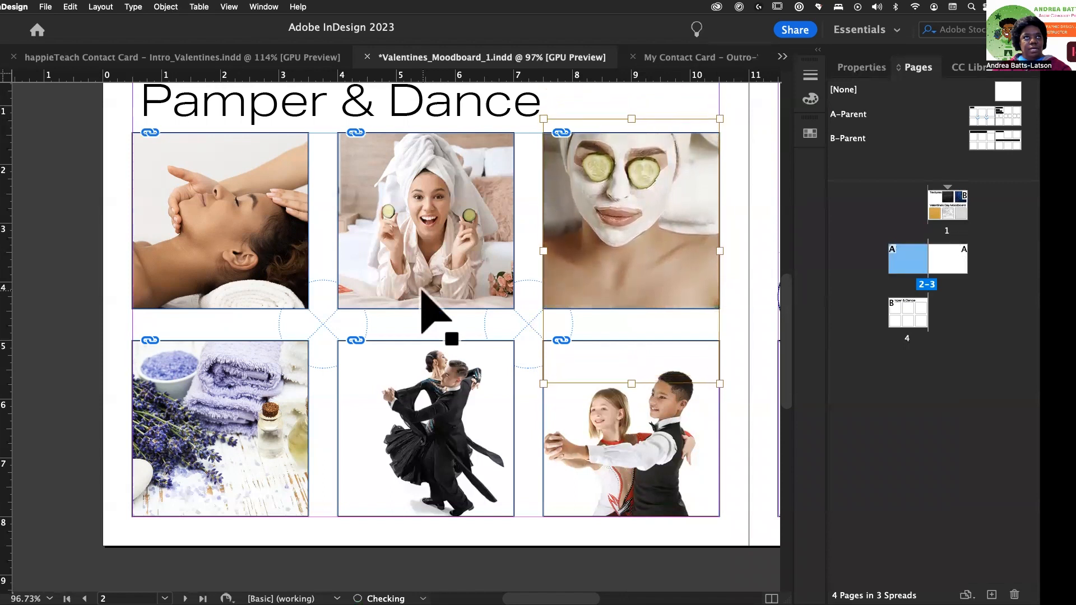
pyautogui.press('Down')
pyautogui.press('Down')
pyautogui.press('Down')
pyautogui.press('Down')
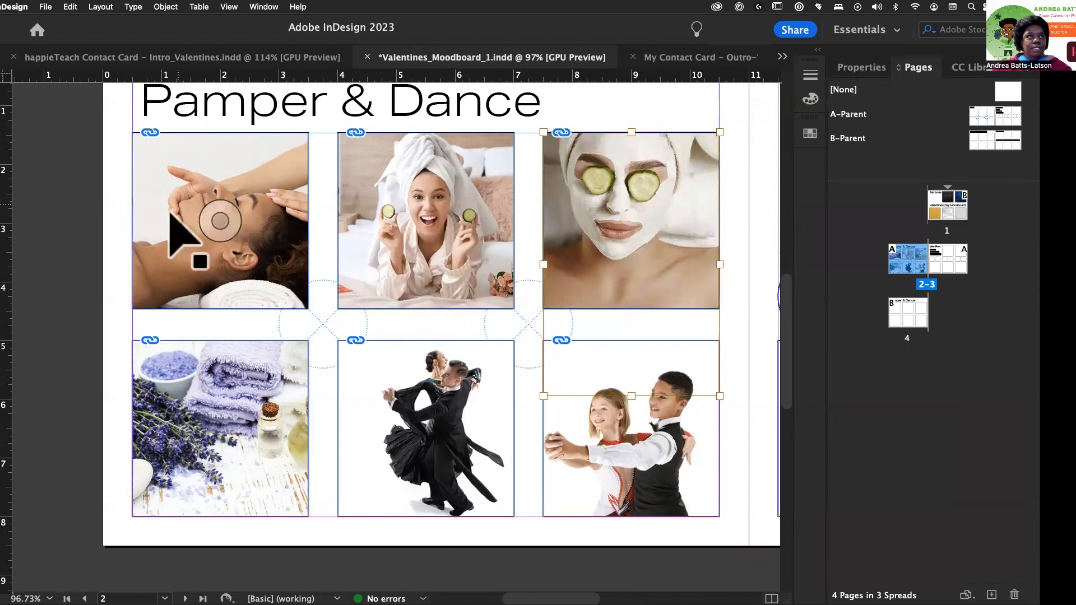
pyautogui.click(118, 221)
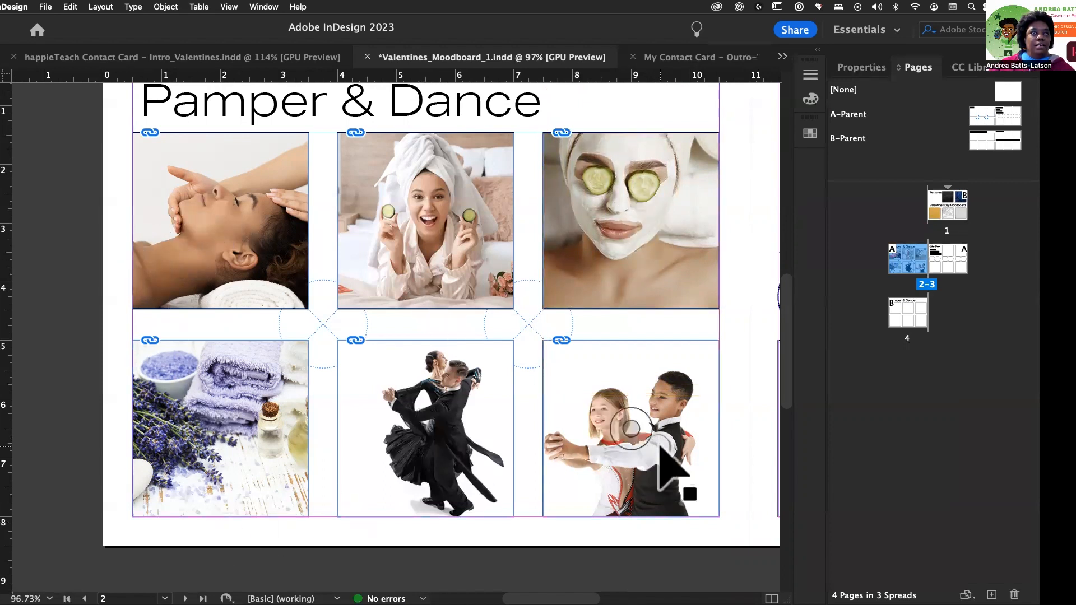
# Step: Nudge the dancing children image slightly right inside the third lower frame on page 2 to centre the pair
pyautogui.click(633, 434)
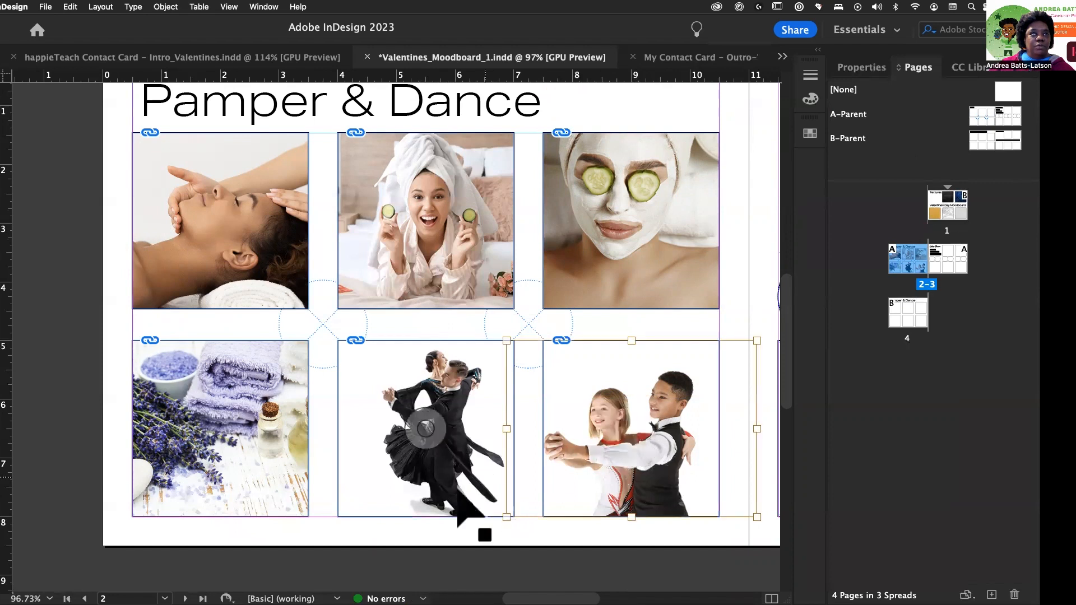
pyautogui.press('Right')
pyautogui.press('Right')
pyautogui.press('Right')
pyautogui.press('Right')
pyautogui.press('Right')
pyautogui.press('Right')
pyautogui.press('Right')
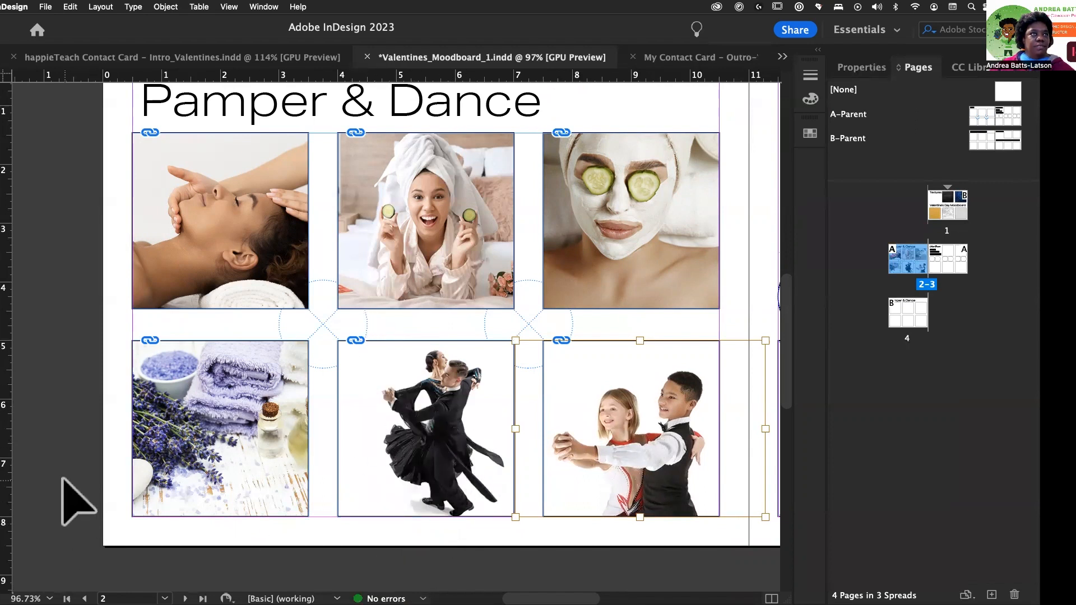
pyautogui.click(67, 498)
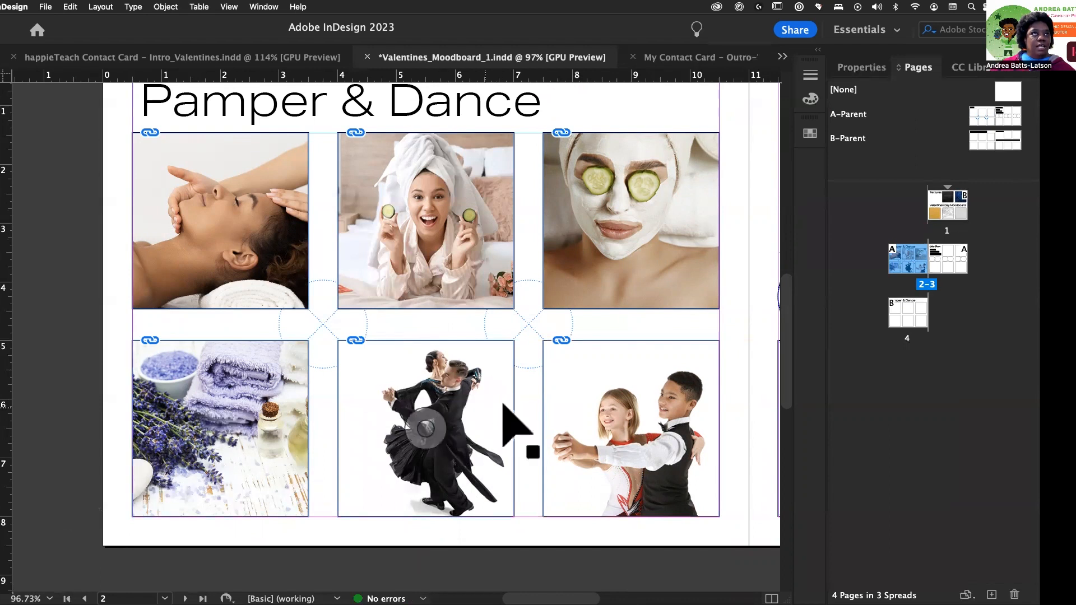
# Step: Load the five files 1-3.jpeg, 2-3.jpeg, 3-3.ai, 4-3.ai and 5-3.ai from folder 3 inside Photos for placing on page 3
pyautogui.hscroll(5, 507, 420)
pyautogui.hscroll(5, 507, 420)
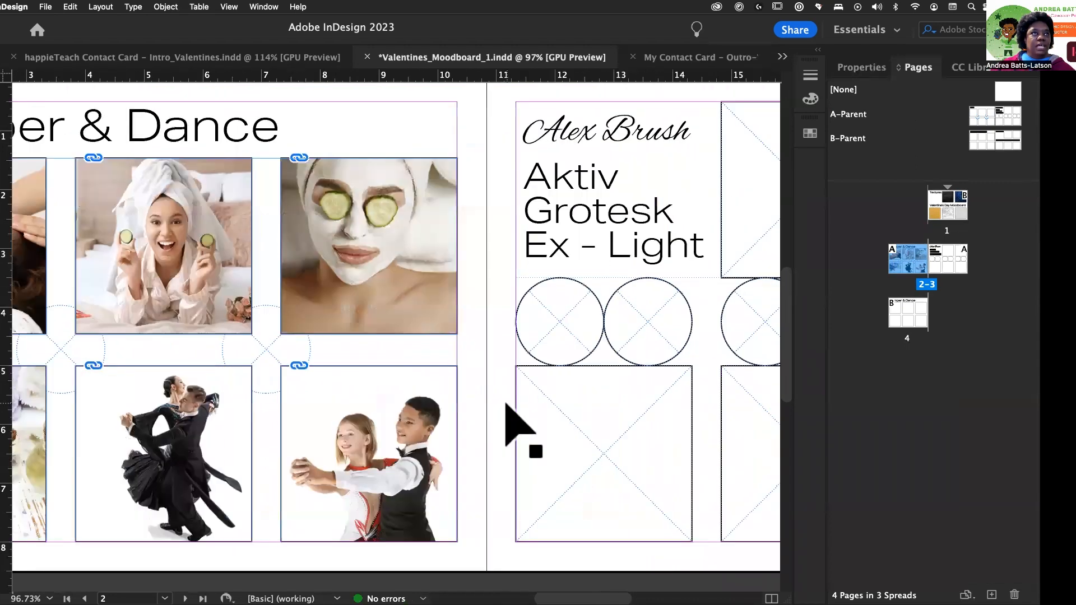
pyautogui.hscroll(3, 506, 404)
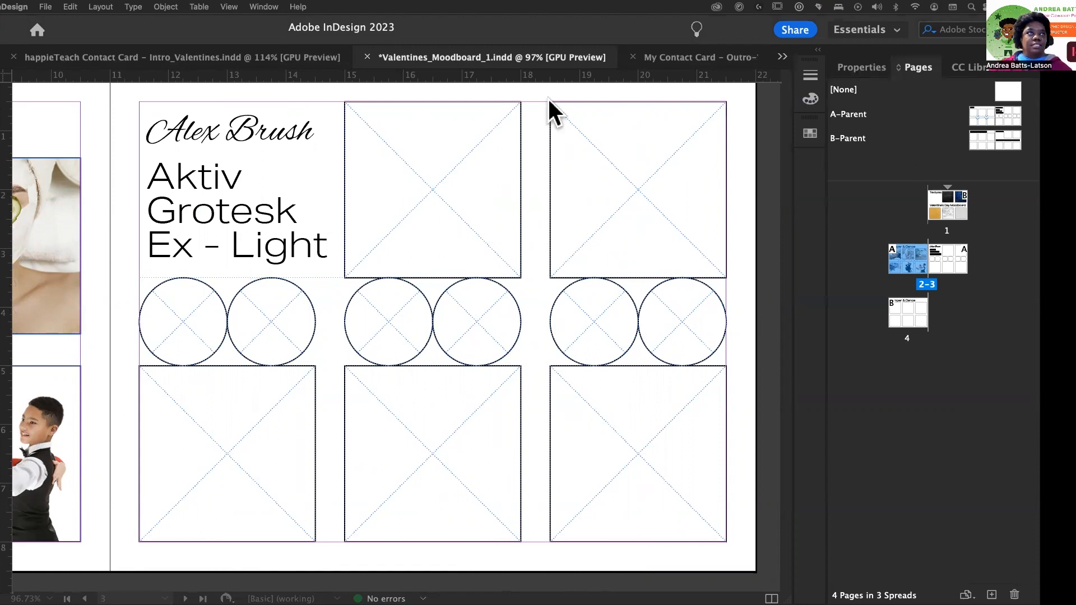
pyautogui.click(429, 201)
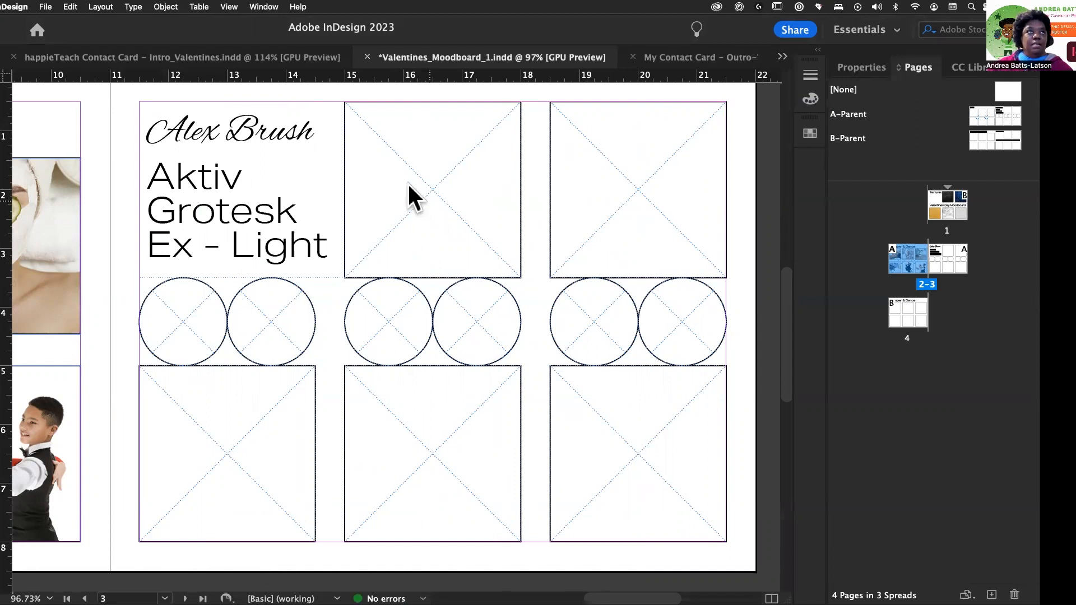
pyautogui.press('super+d')
pyautogui.click(499, 57)
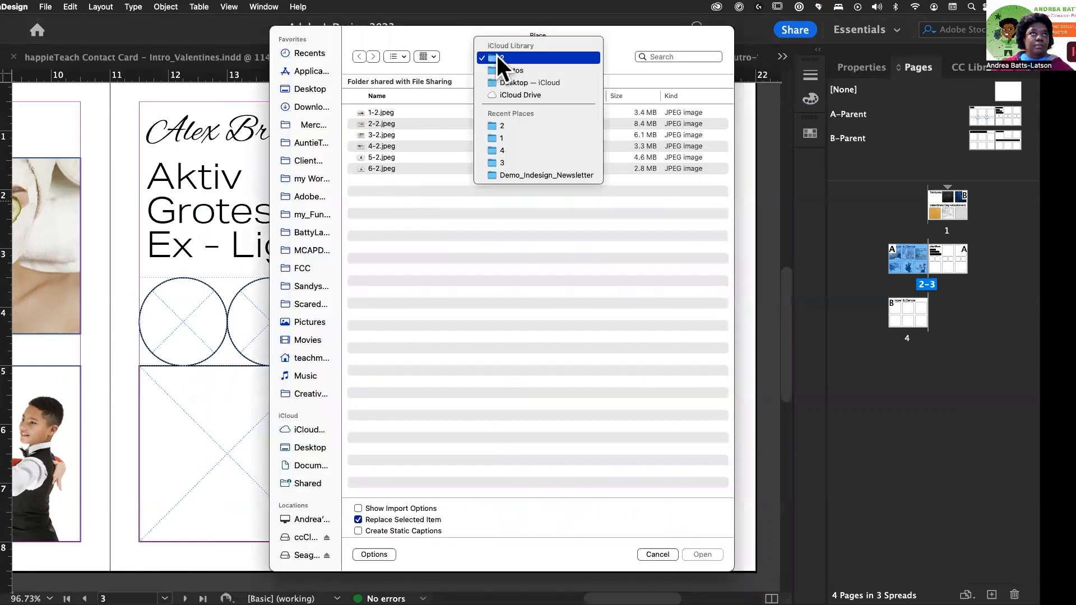
pyautogui.click(497, 69)
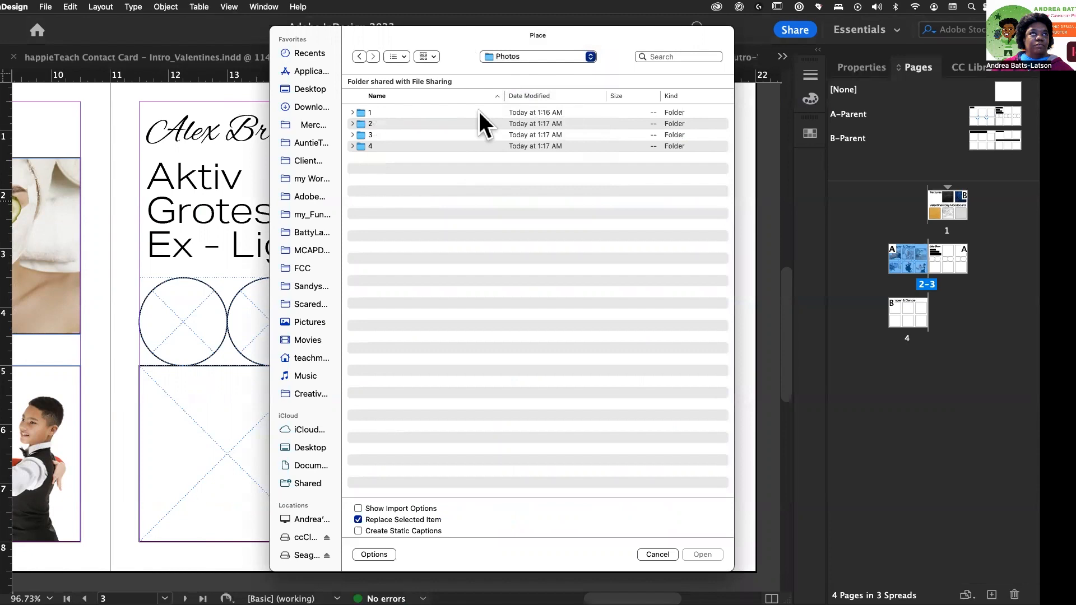
pyautogui.doubleClick(368, 133)
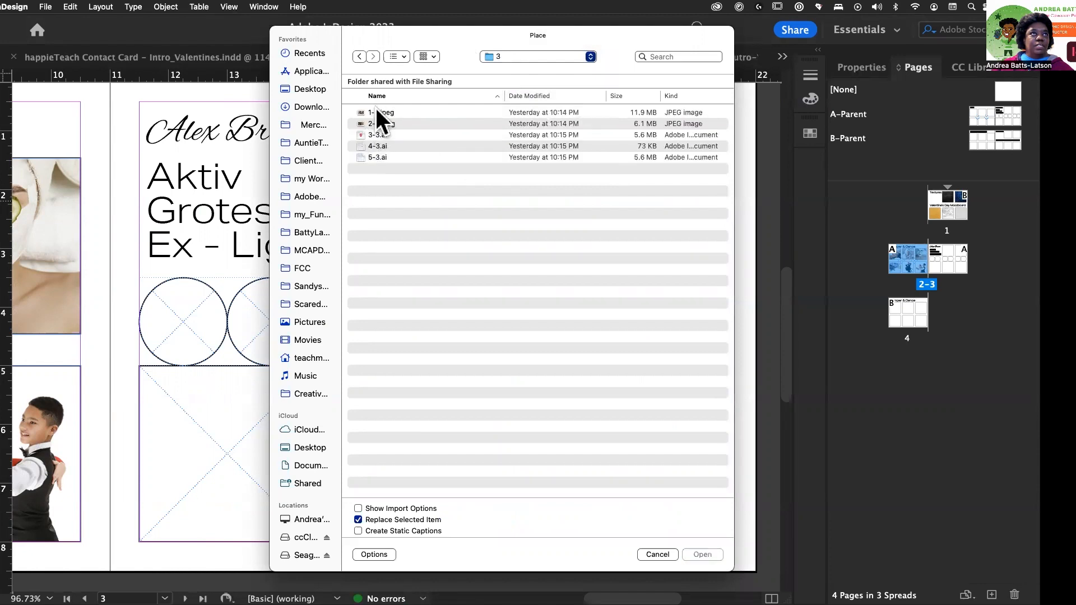
pyautogui.click(375, 112)
pyautogui.keyDown('shift'); pyautogui.click(376, 156); pyautogui.keyUp('shift')
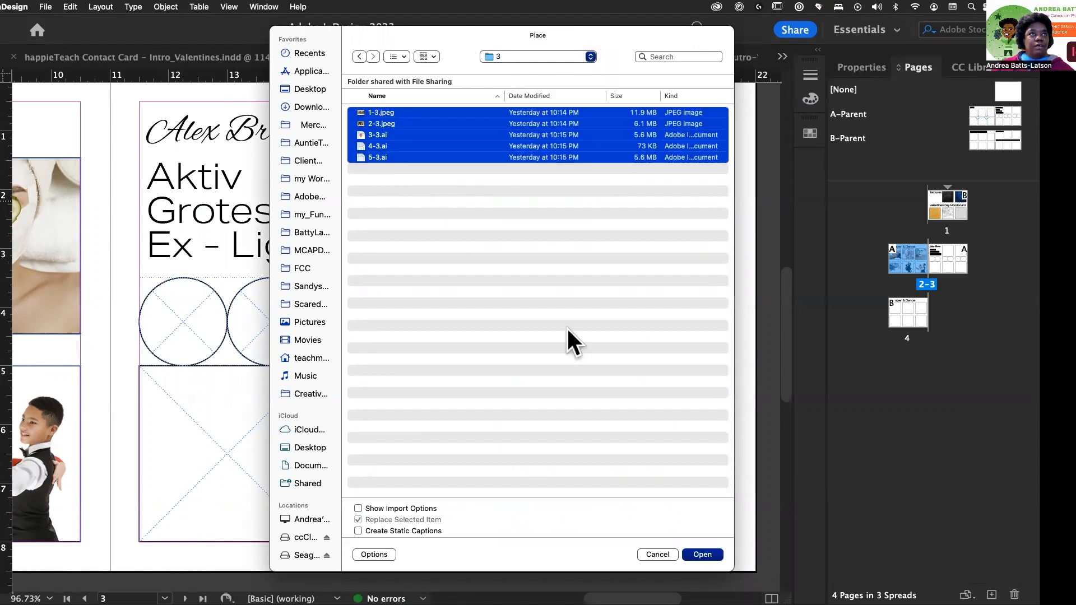
pyautogui.click(705, 556)
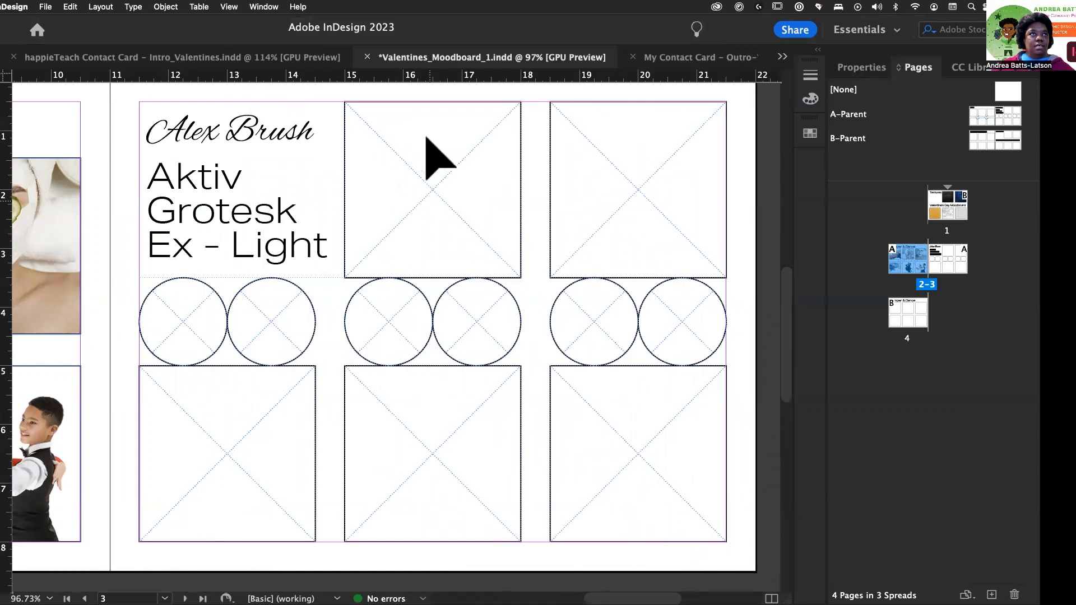
# Step: Place the five loaded files into the page 3 square placeholders in order, filling the upper two and then the lower three
pyautogui.click(418, 164)
pyautogui.click(426, 174)
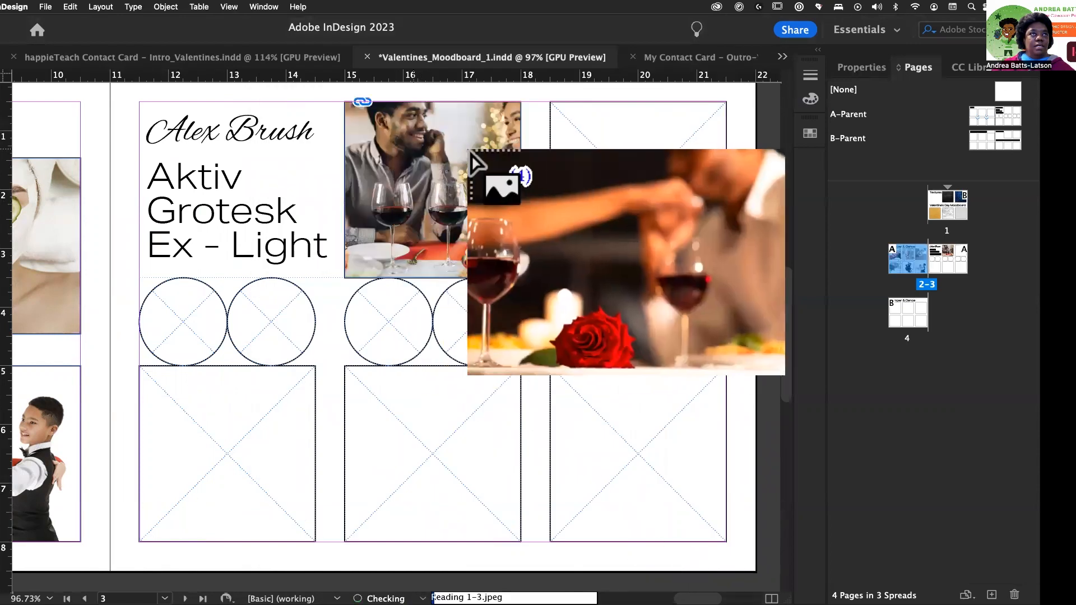
pyautogui.click(619, 168)
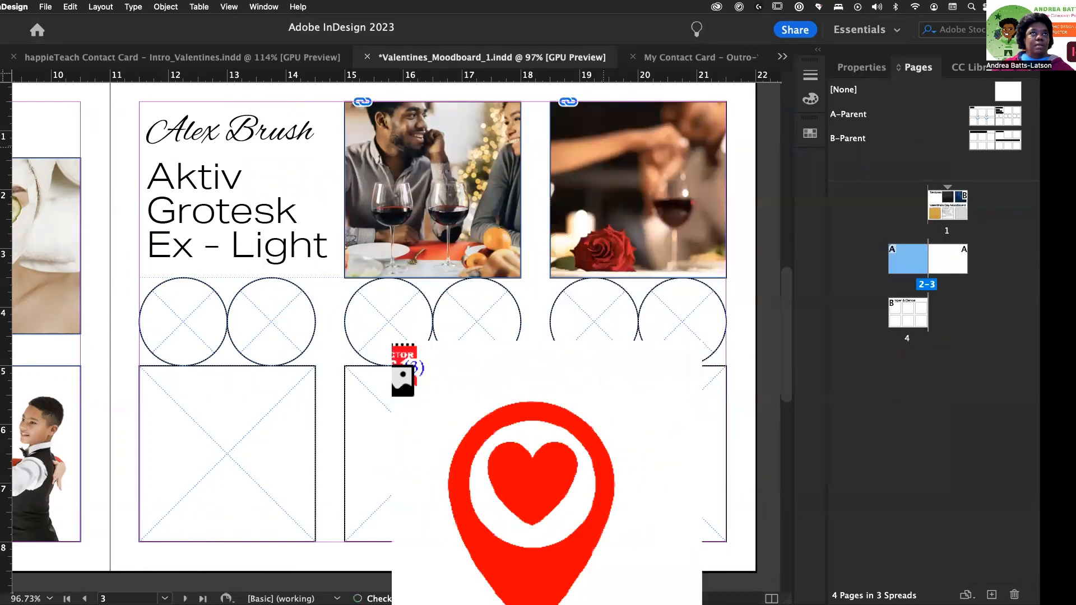
pyautogui.click(181, 406)
pyautogui.click(399, 427)
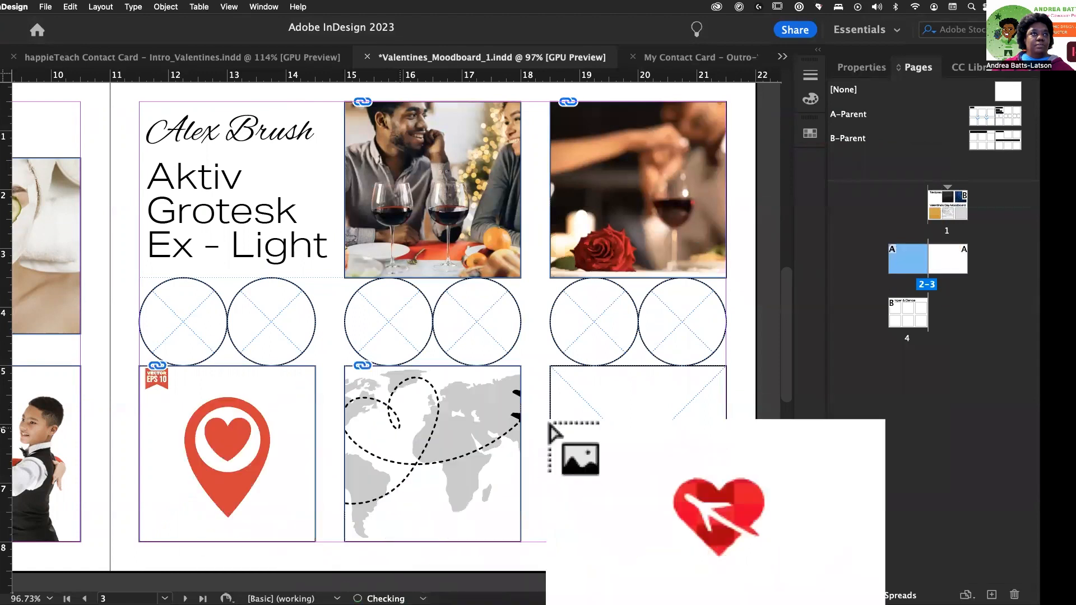
pyautogui.click(622, 422)
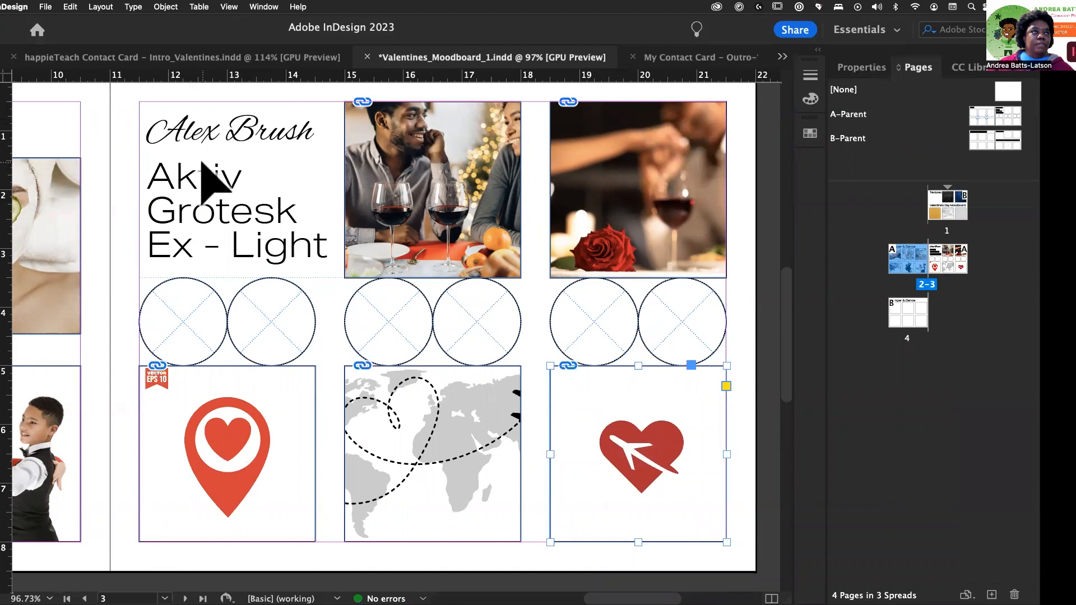
# Step: Copy the word "Dance" from the "Pamper & Dance" title on page 2
pyautogui.hscroll(-5, 212, 182)
pyautogui.scroll(2, 212, 182)
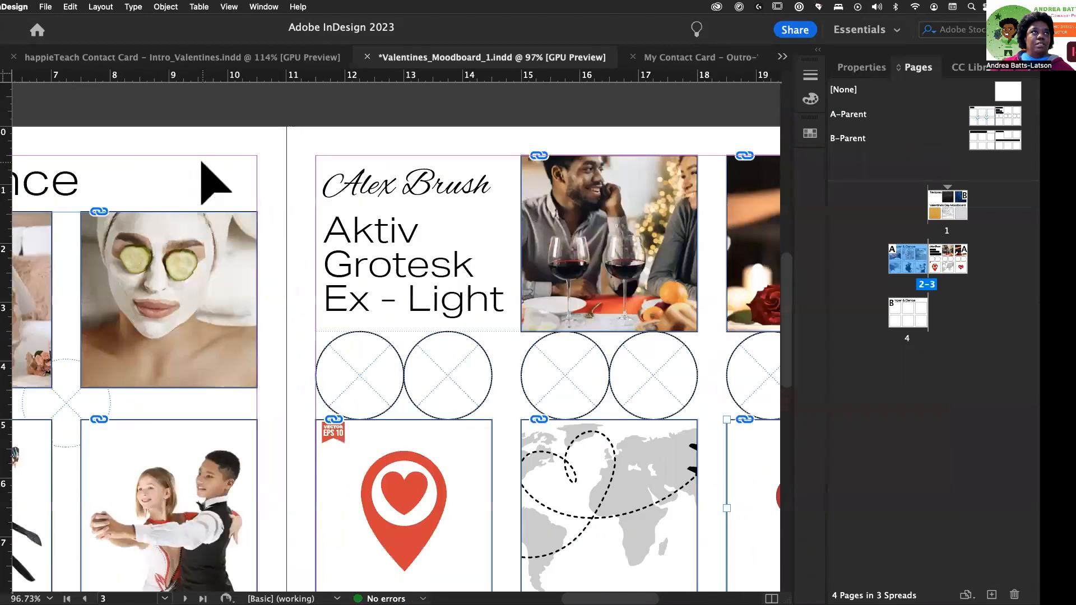
pyautogui.hscroll(-3, 213, 182)
pyautogui.hscroll(5, 213, 182)
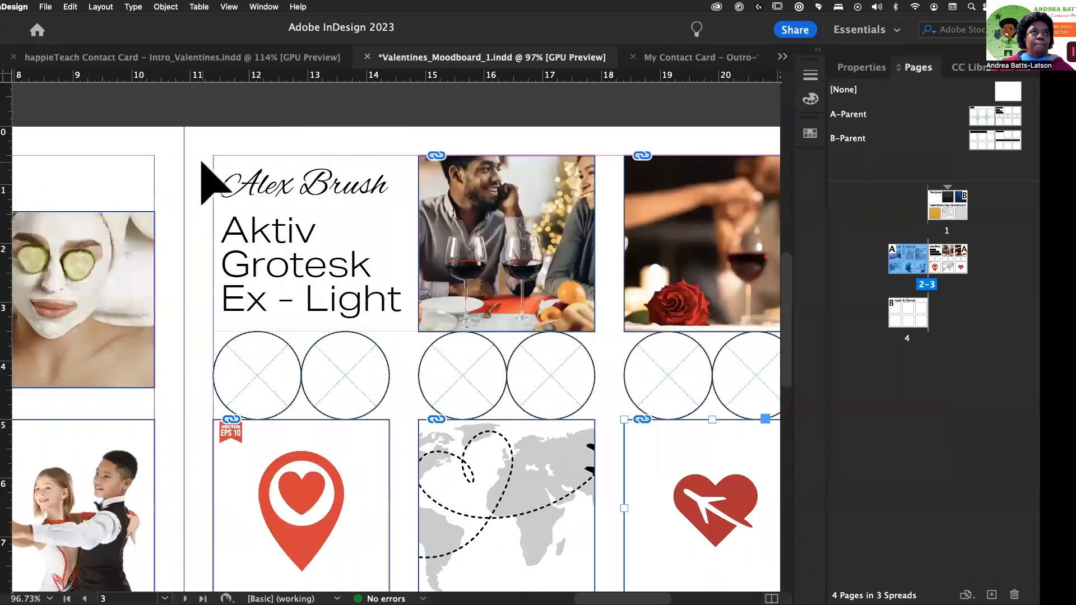
pyautogui.hscroll(1, 203, 164)
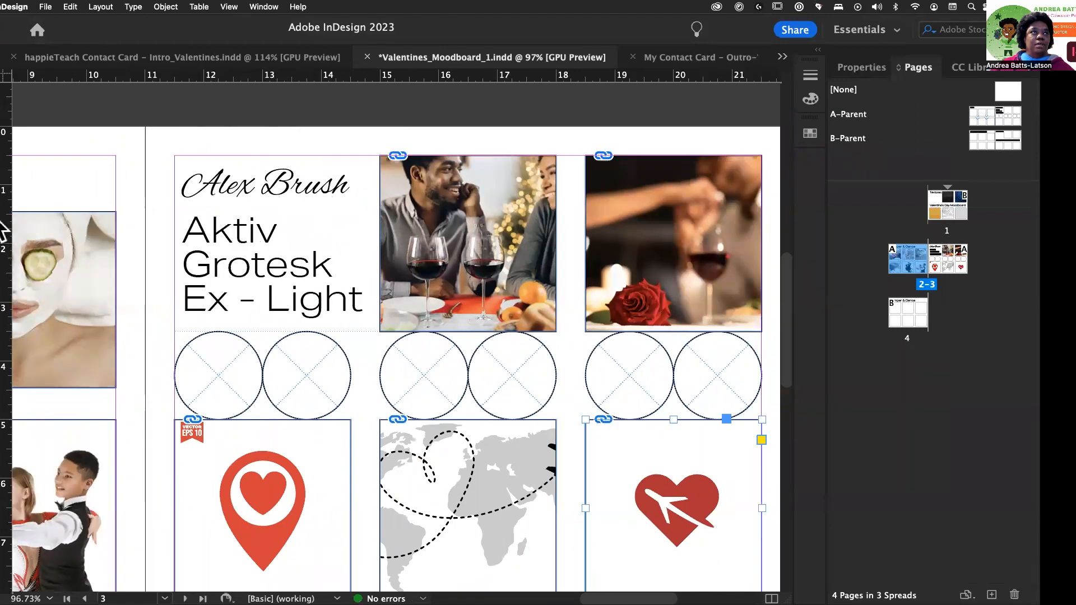
pyautogui.hscroll(-10, 96, 228)
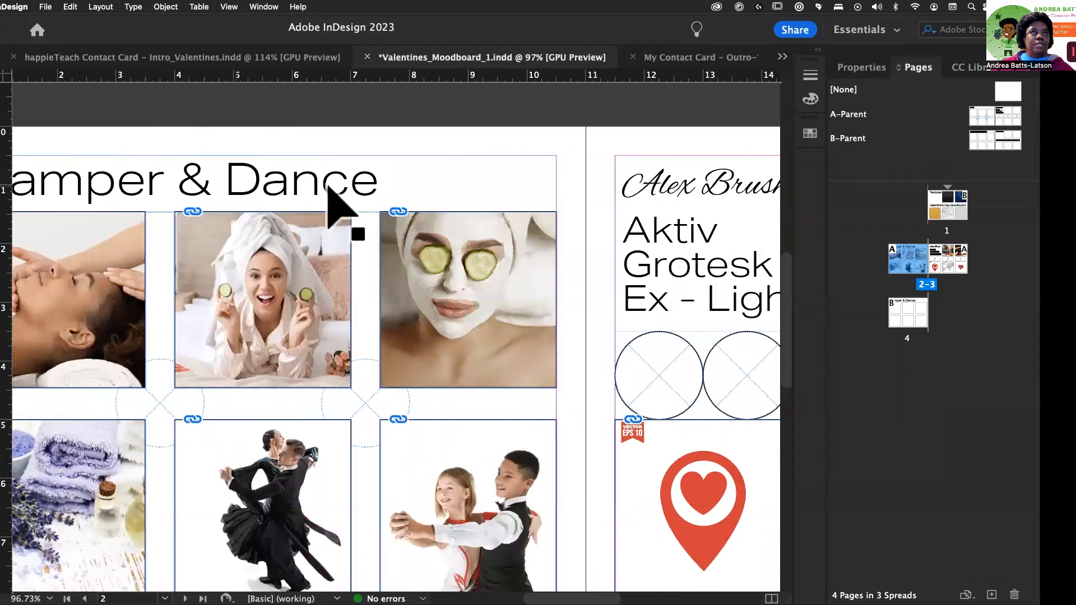
pyautogui.doubleClick(170, 182)
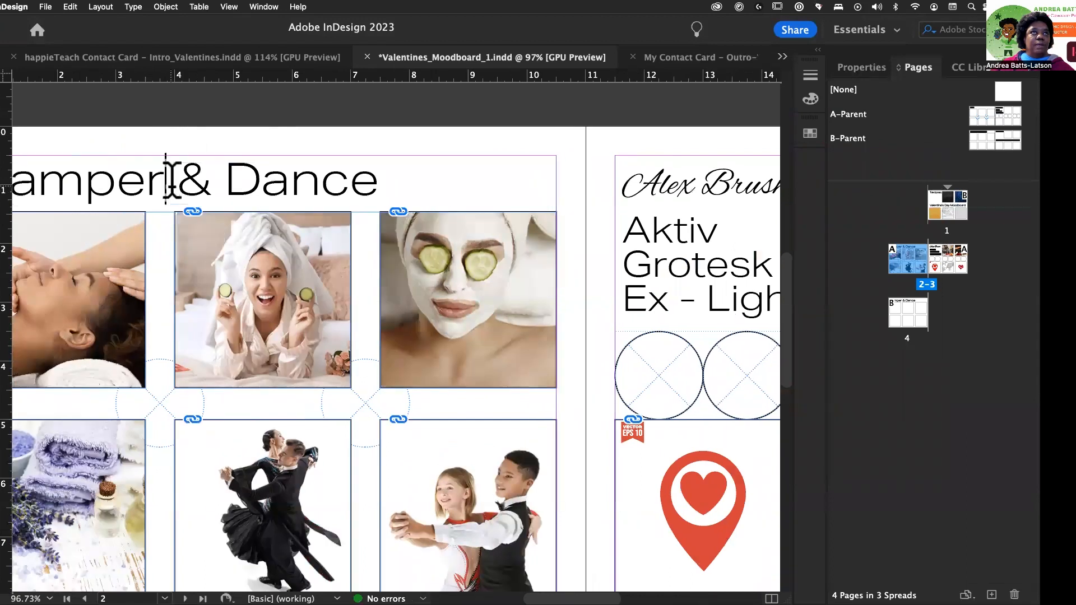
pyautogui.press('super+a')
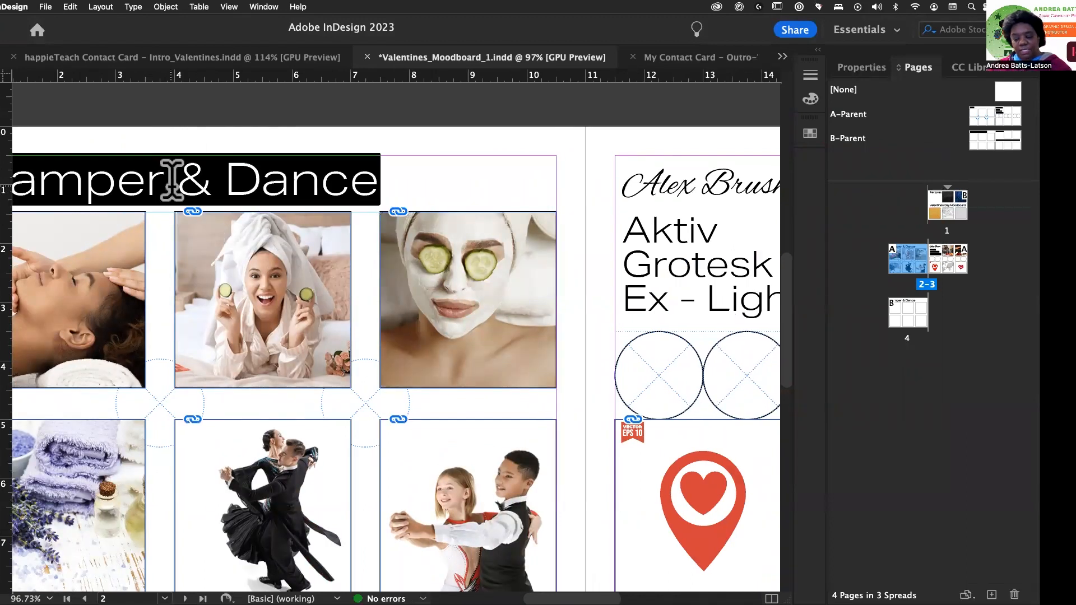
pyautogui.click(265, 174)
pyautogui.doubleClick(265, 174)
pyautogui.press('super+c')
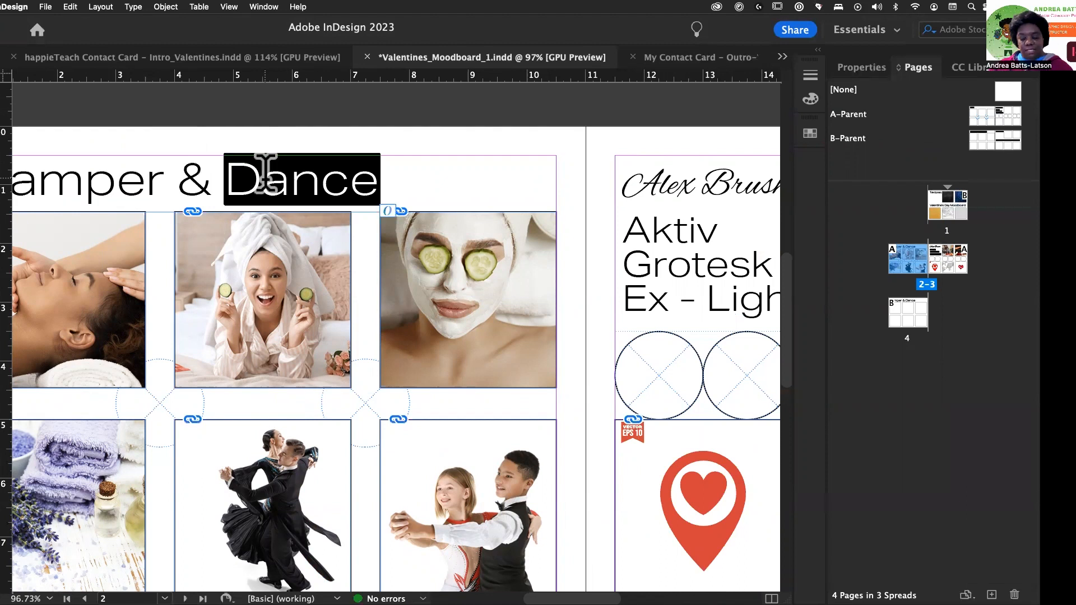
pyautogui.hscroll(2, 641, 185)
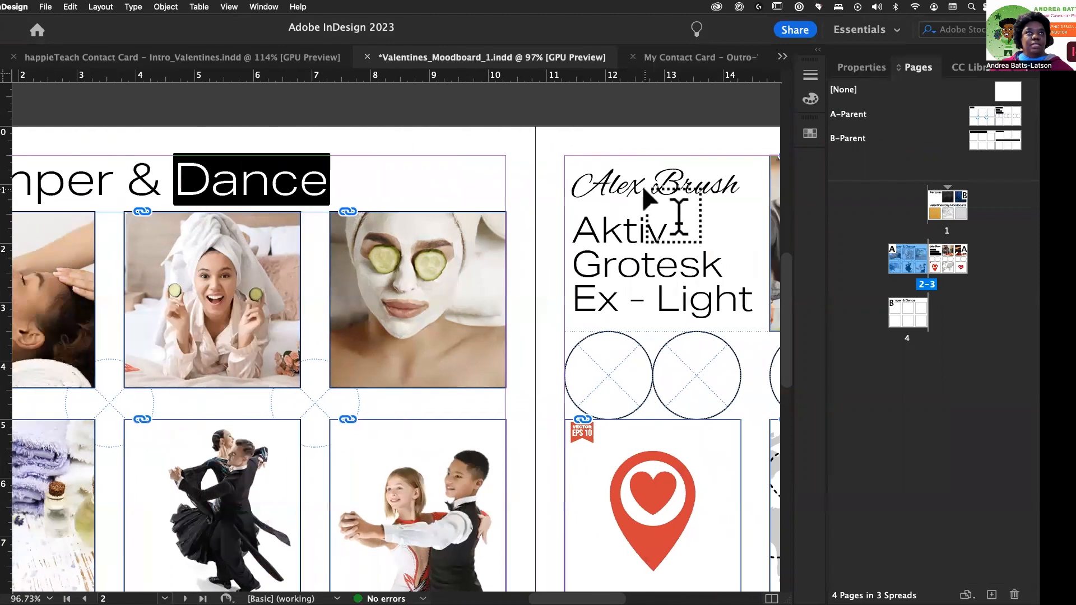
pyautogui.hscroll(2, 641, 185)
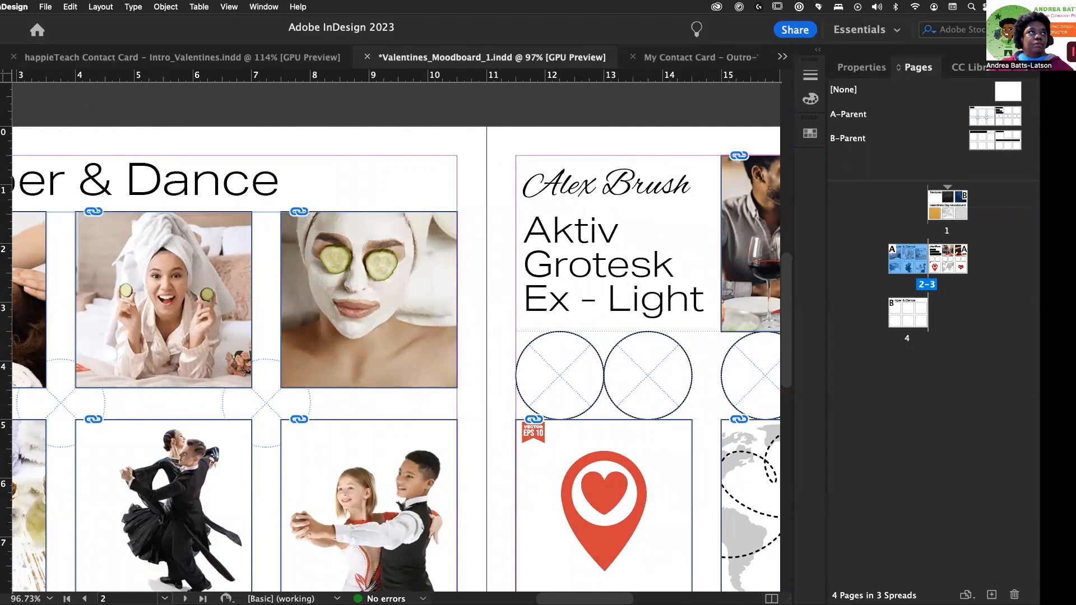
# Step: Reduce the "Alex Brush" line in the page 3 font sample text to 30 pt
pyautogui.click(597, 183)
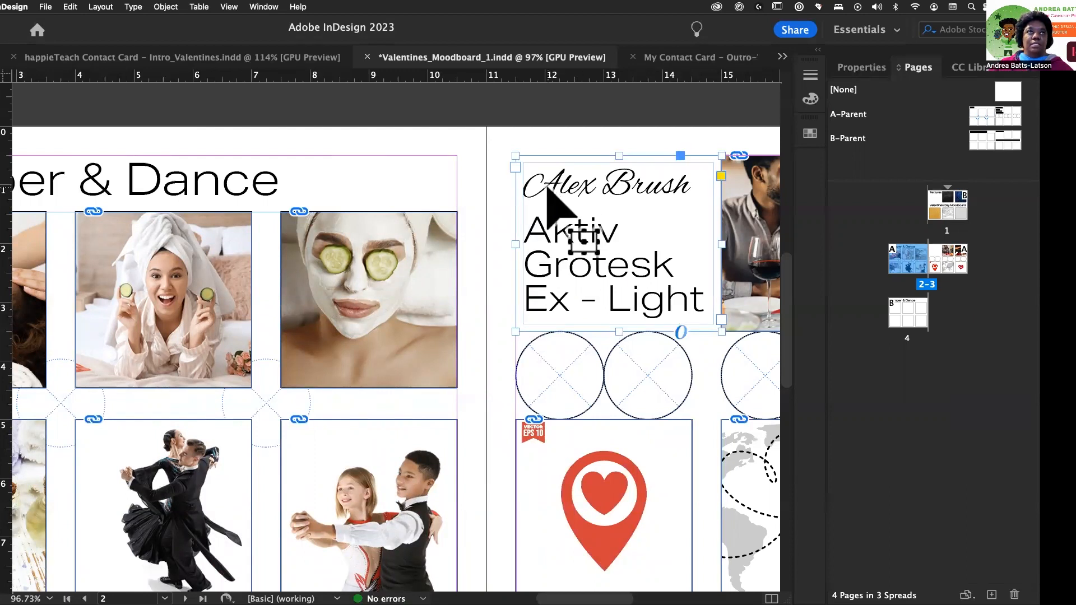
pyautogui.doubleClick(700, 297)
pyautogui.moveTo(701, 298)
pyautogui.mouseDown()
pyautogui.moveTo(595, 250)
pyautogui.moveTo(524, 174)
pyautogui.mouseUp()
pyautogui.click(869, 66)
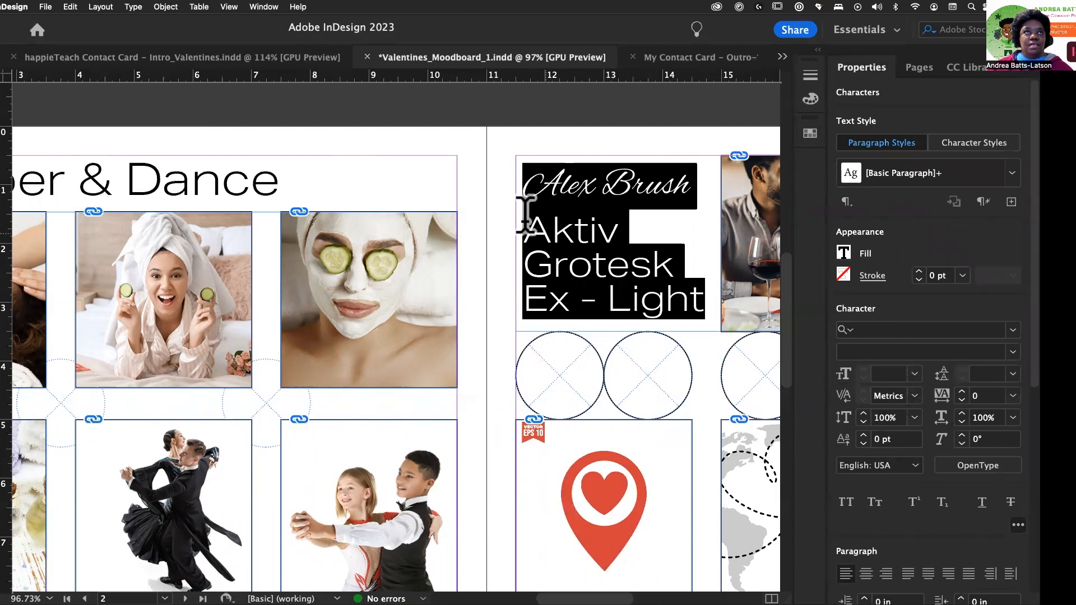
pyautogui.click(493, 218)
pyautogui.moveTo(683, 185); pyautogui.dragTo(480, 185)
pyautogui.click(864, 378)
pyautogui.click(864, 378)
pyautogui.click(863, 378)
pyautogui.click(864, 378)
pyautogui.click(864, 378)
pyautogui.click(864, 378)
pyautogui.click(863, 378)
pyautogui.click(864, 378)
pyautogui.click(864, 378)
pyautogui.click(863, 379)
pyautogui.click(864, 378)
pyautogui.click(864, 378)
pyautogui.click(864, 378)
pyautogui.click(864, 378)
pyautogui.click(864, 378)
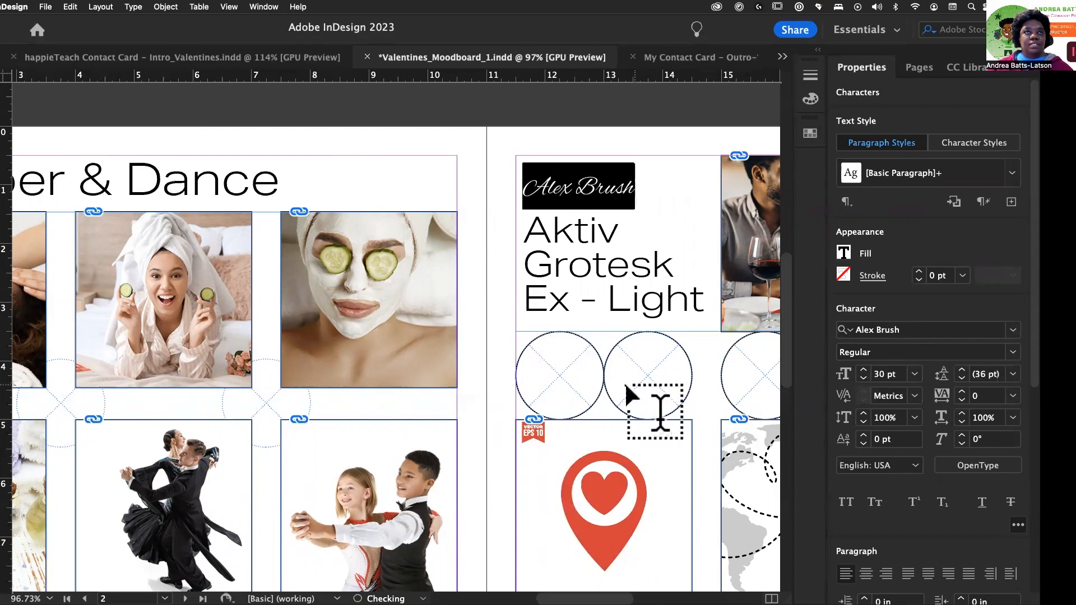
# Step: Reduce the "Aktiv Grotesk Ex - Light" sample text on page 3 to 30 pt
pyautogui.moveTo(695, 302); pyautogui.dragTo(532, 233)
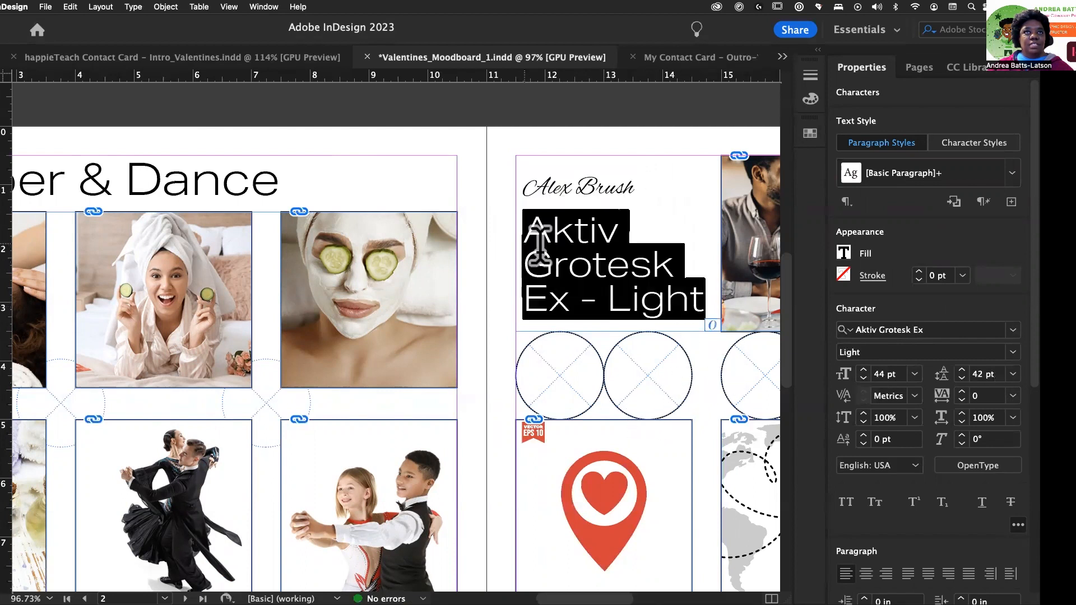
pyautogui.click(863, 378)
pyautogui.click(863, 378)
pyautogui.click(862, 378)
pyautogui.click(863, 378)
pyautogui.click(863, 378)
pyautogui.click(862, 378)
pyautogui.click(863, 378)
pyautogui.click(863, 378)
pyautogui.click(863, 378)
pyautogui.click(863, 378)
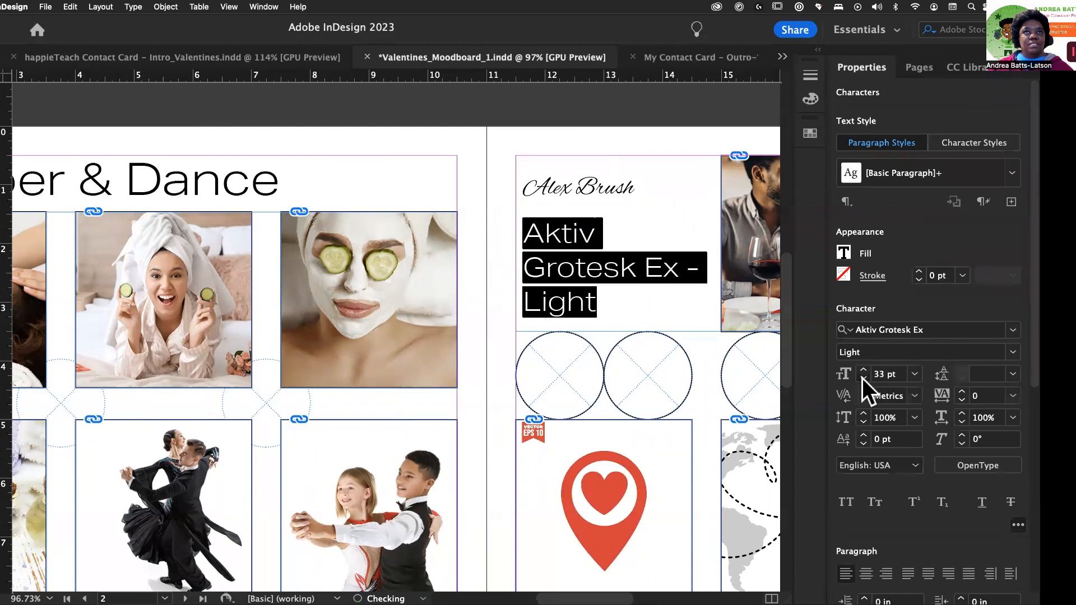
pyautogui.click(863, 378)
pyautogui.click(863, 378)
pyautogui.click(863, 378)
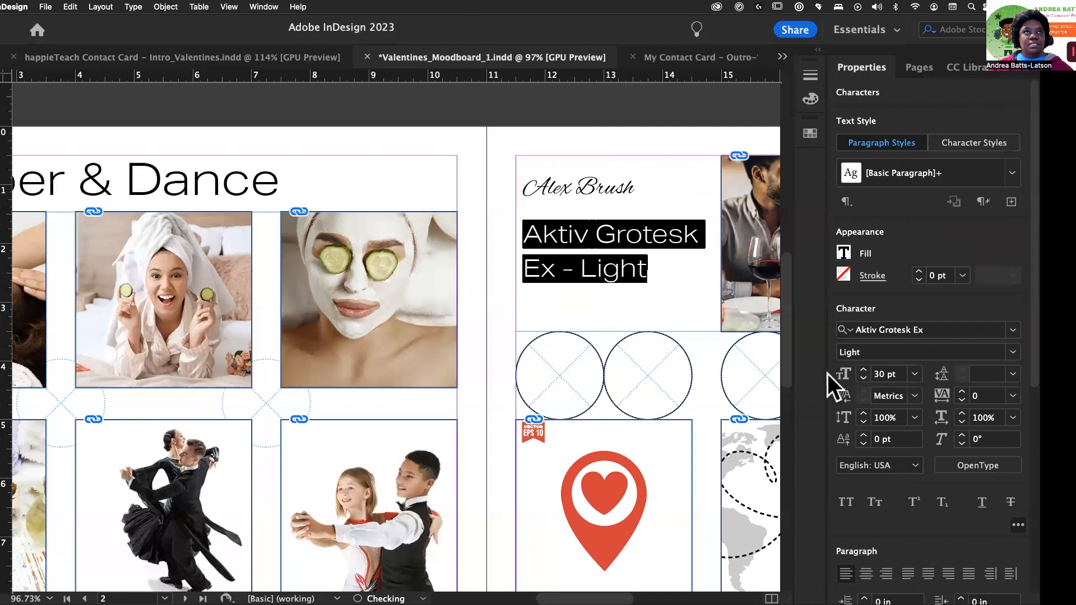
pyautogui.click(676, 264)
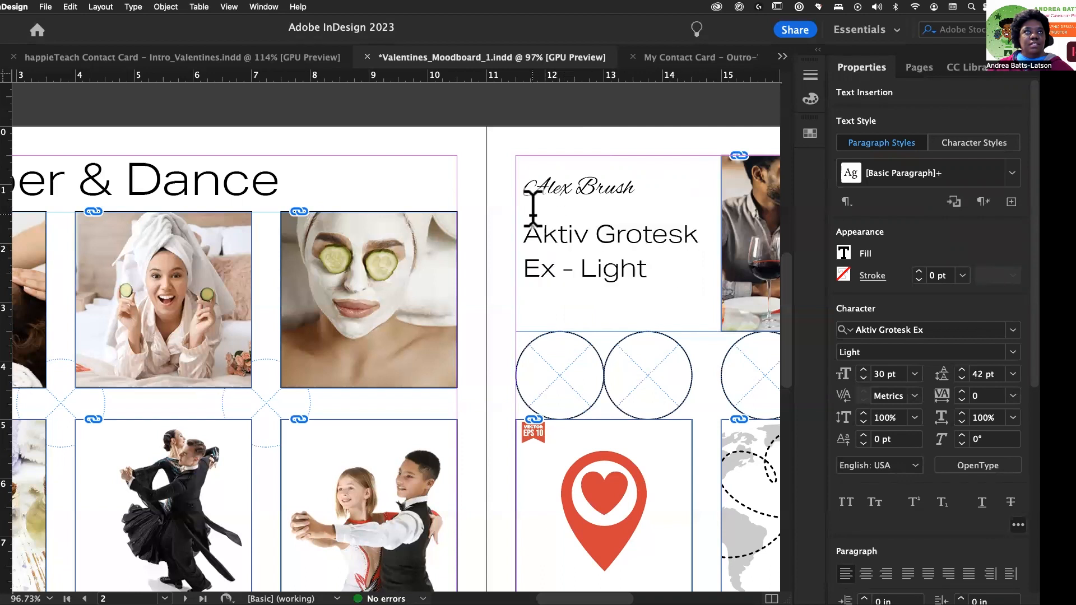
# Step: Paste the copied "Dance" text on a new line above "Alex Brush" and reword it as "Date & Location"
pyautogui.click(530, 188)
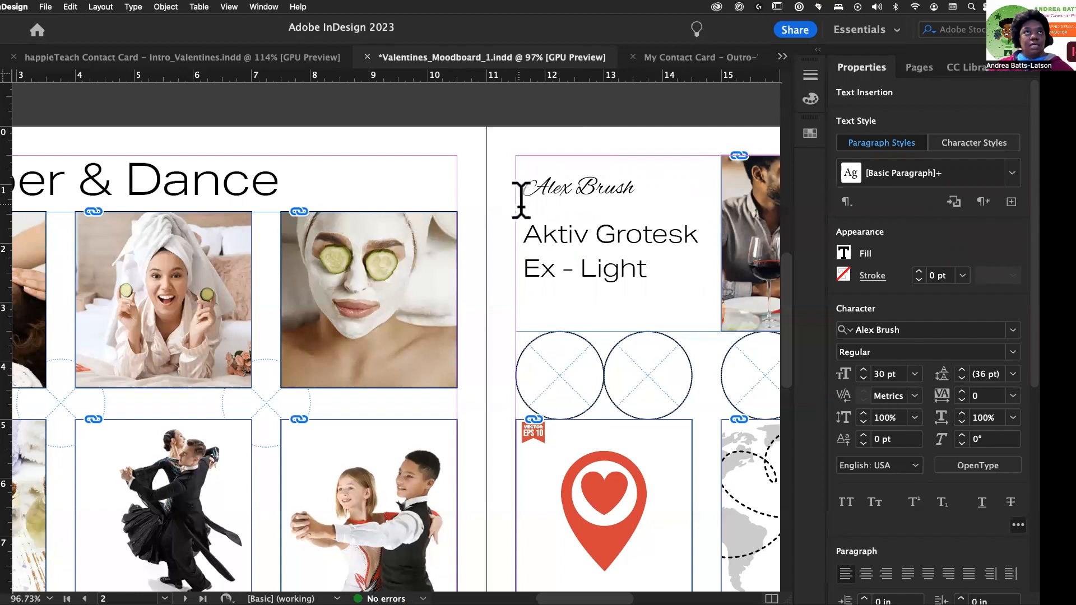
pyautogui.press('Return')
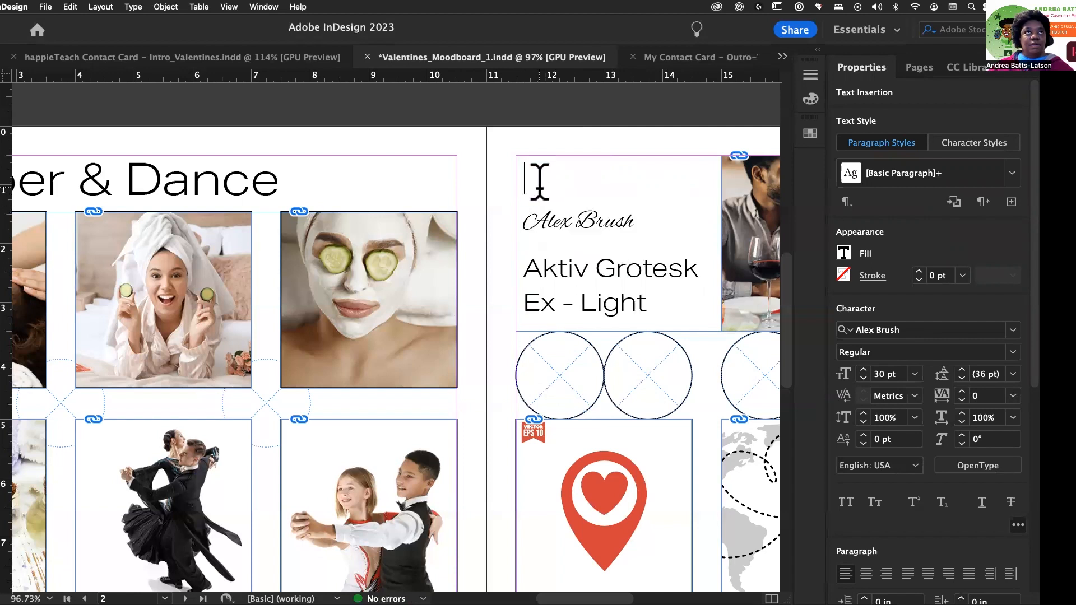
pyautogui.press('super+v')
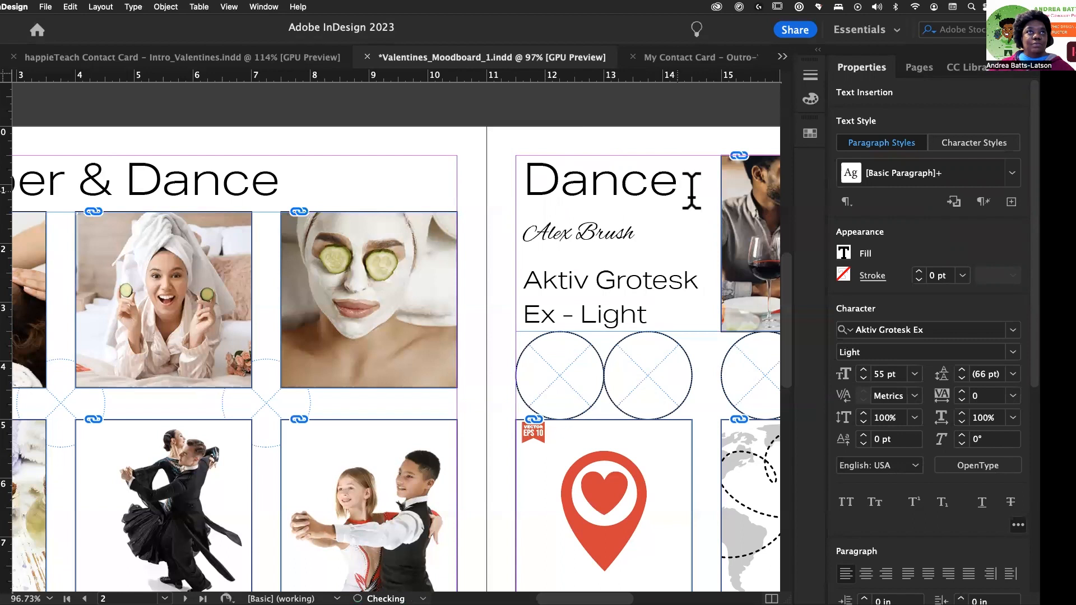
pyautogui.moveTo(681, 181); pyautogui.dragTo(518, 182)
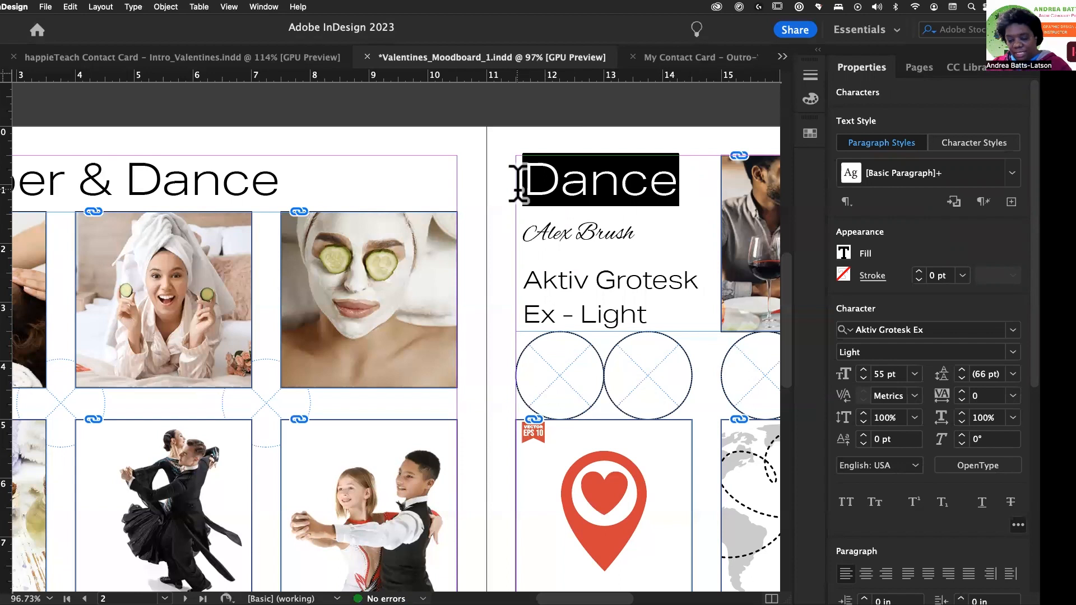
pyautogui.write('Date')
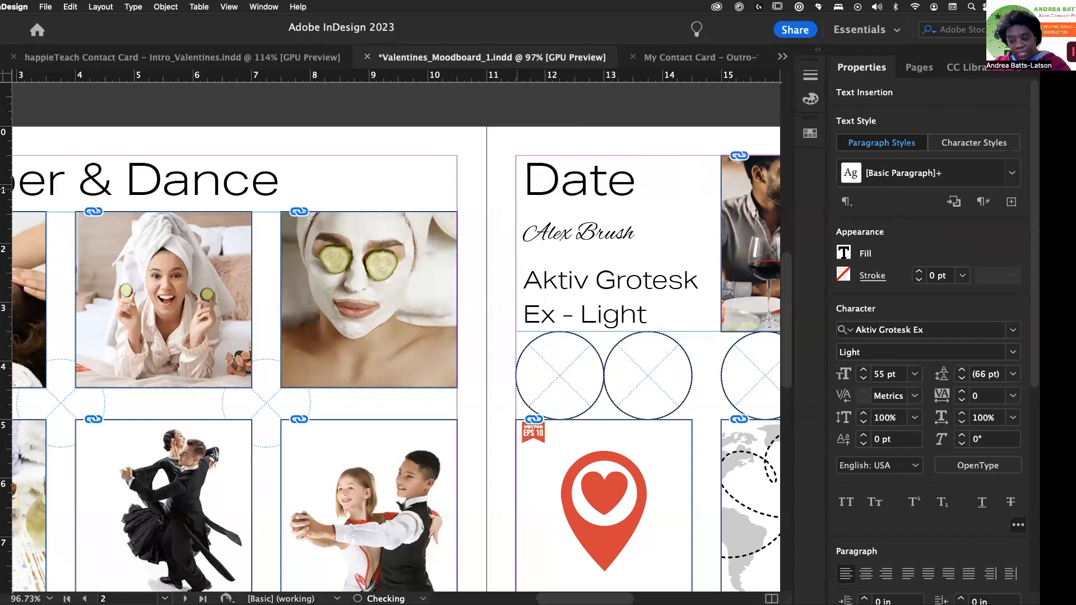
pyautogui.write(' &')
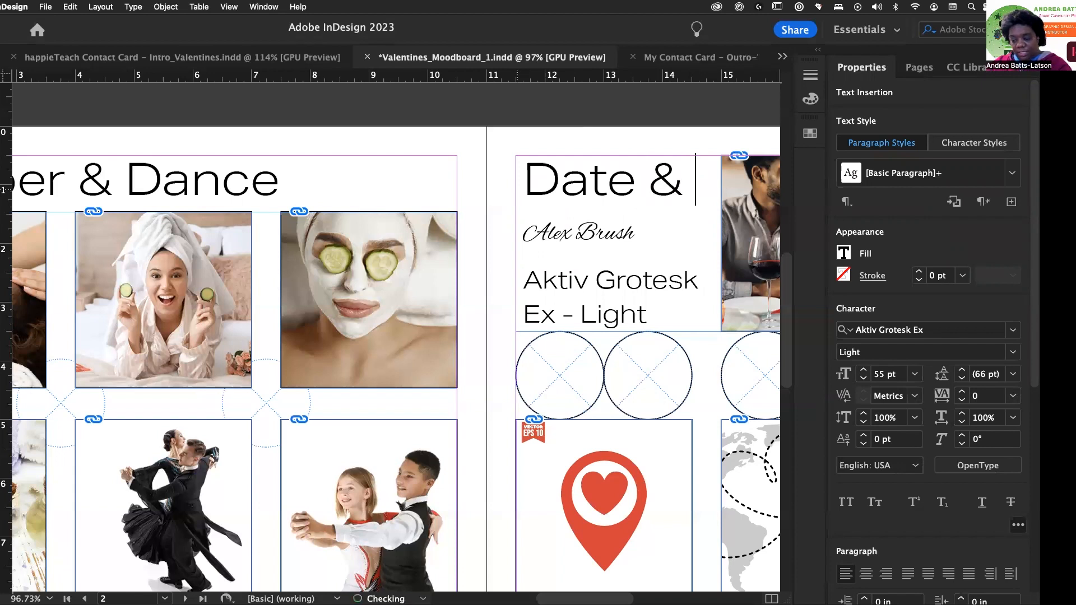
pyautogui.write(' Location')
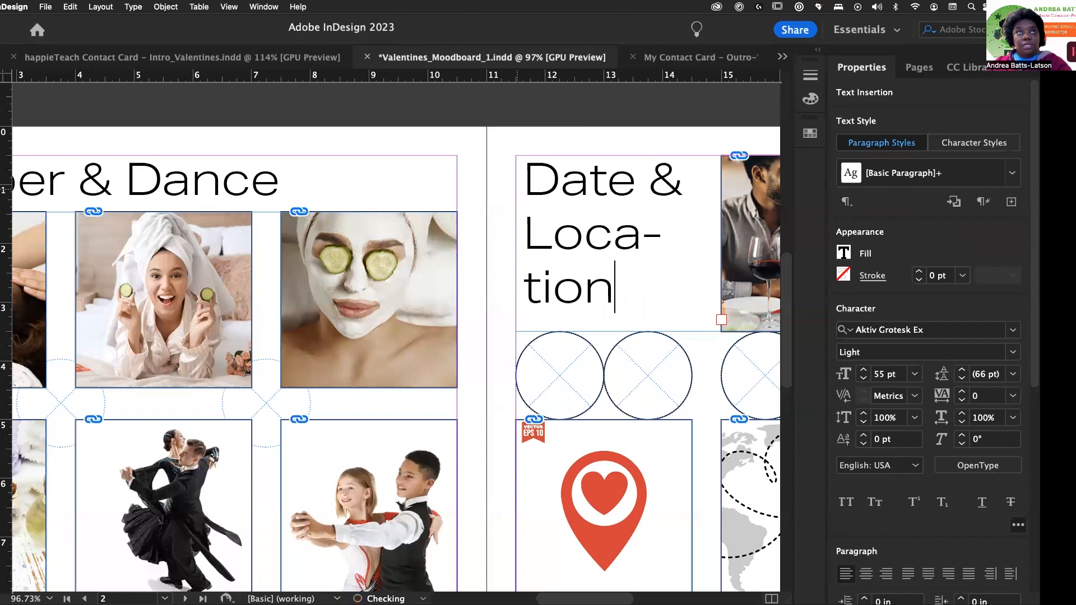
# Step: Reduce the "Date & Location" title on page 3 to 42 pt
pyautogui.moveTo(631, 284); pyautogui.dragTo(513, 193)
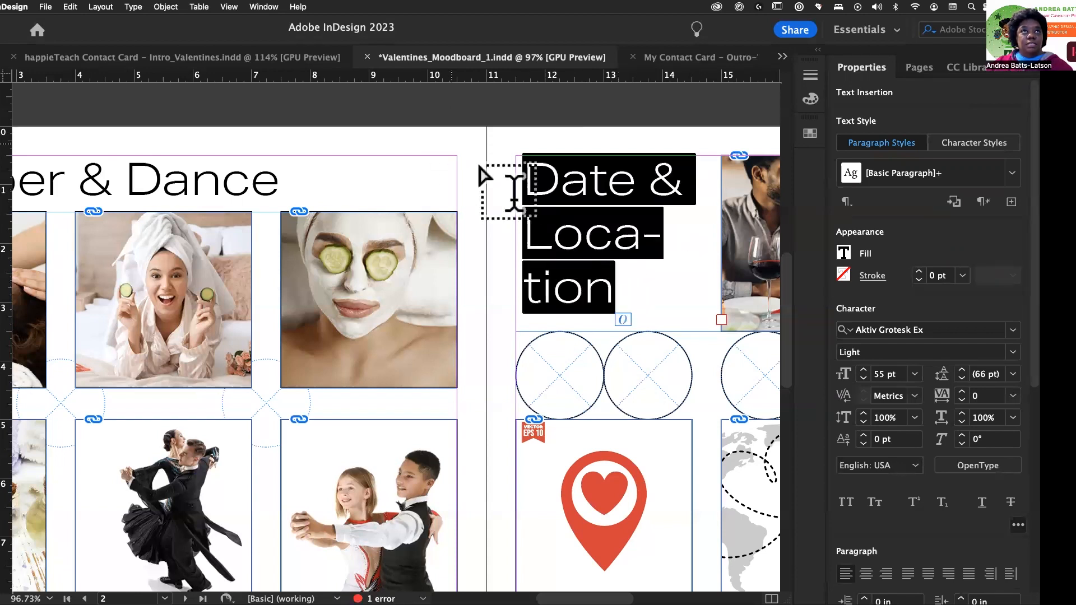
pyautogui.click(863, 379)
pyautogui.click(863, 378)
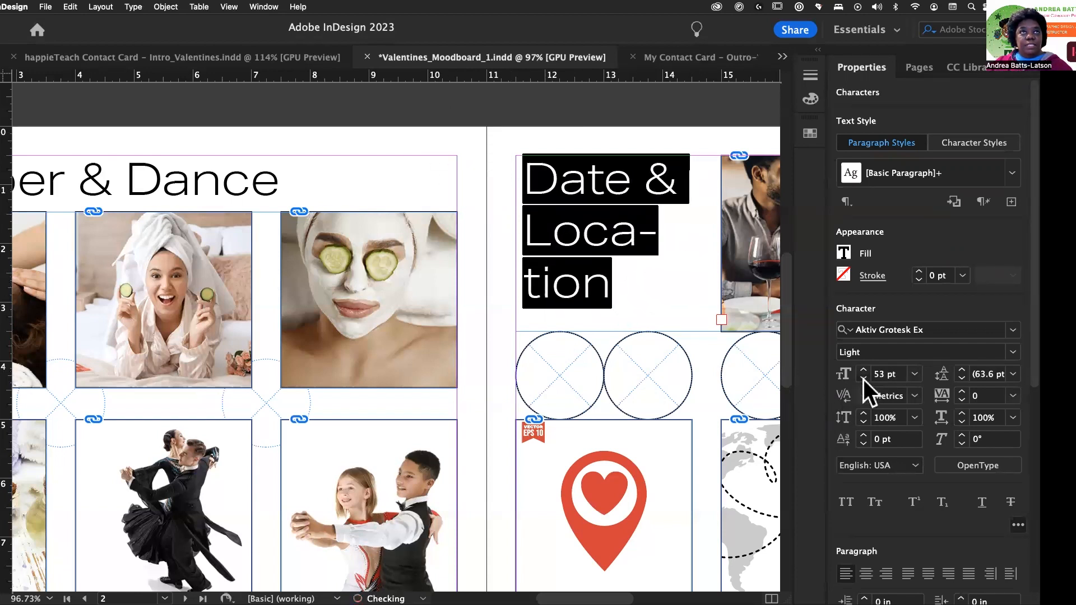
pyautogui.click(863, 379)
pyautogui.click(863, 379)
pyautogui.click(863, 378)
pyautogui.click(863, 379)
pyautogui.click(863, 378)
pyautogui.click(862, 378)
pyautogui.click(863, 379)
pyautogui.click(863, 379)
pyautogui.click(862, 378)
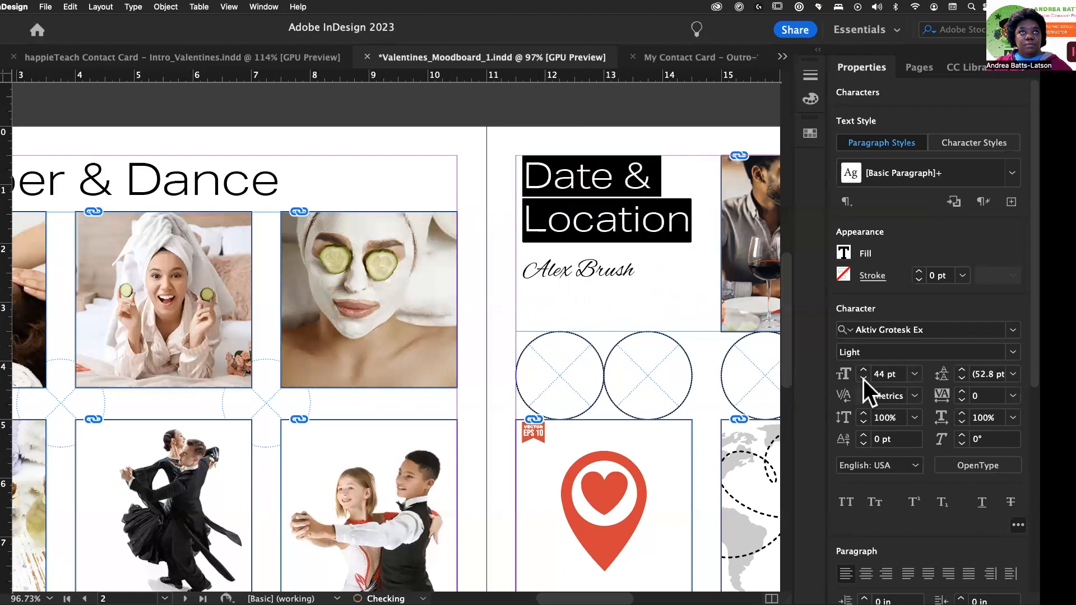
pyautogui.click(862, 378)
pyautogui.click(862, 379)
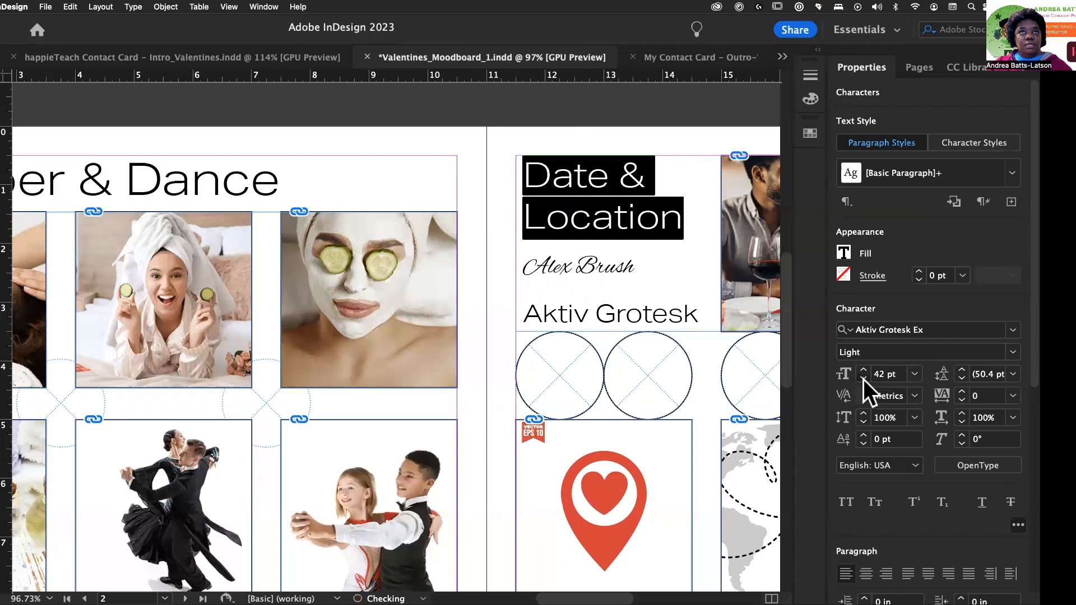
pyautogui.click(863, 378)
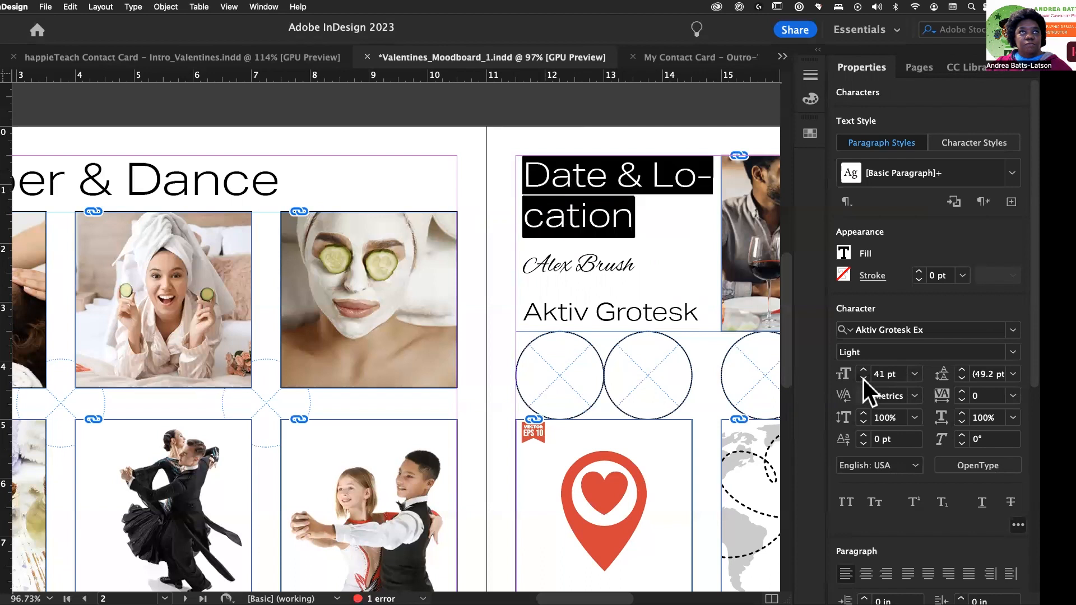
pyautogui.click(862, 379)
pyautogui.click(863, 369)
pyautogui.click(863, 369)
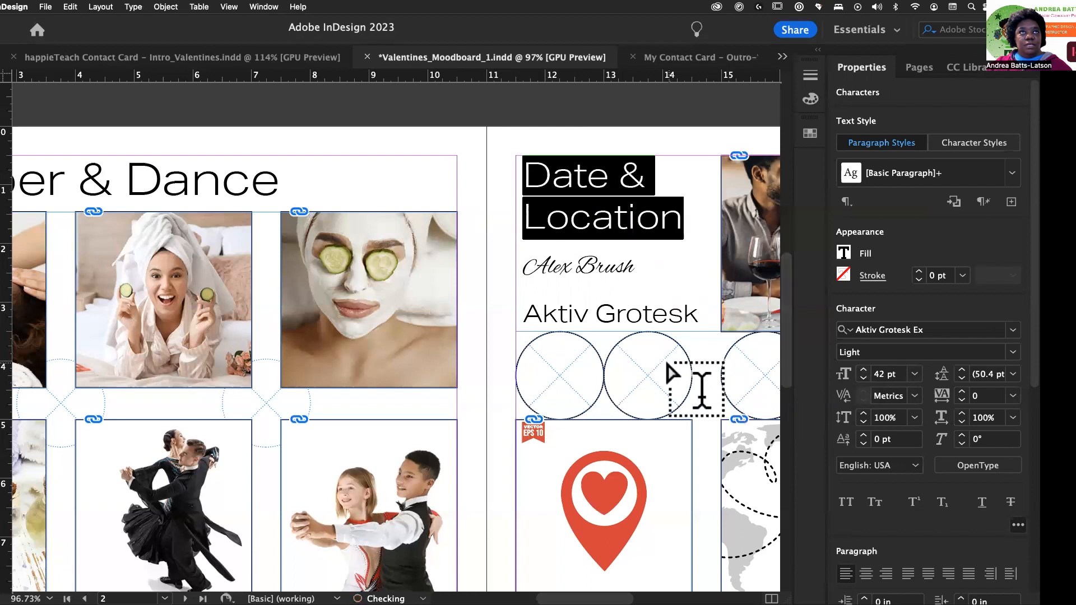
# Step: Set the "Alex Brush" line and the "Aktiv Grotesk Ex" text below the page 3 title to 24 pt
pyautogui.moveTo(523, 260)
pyautogui.mouseDown()
pyautogui.moveTo(620, 312)
pyautogui.moveTo(728, 343)
pyautogui.mouseUp()
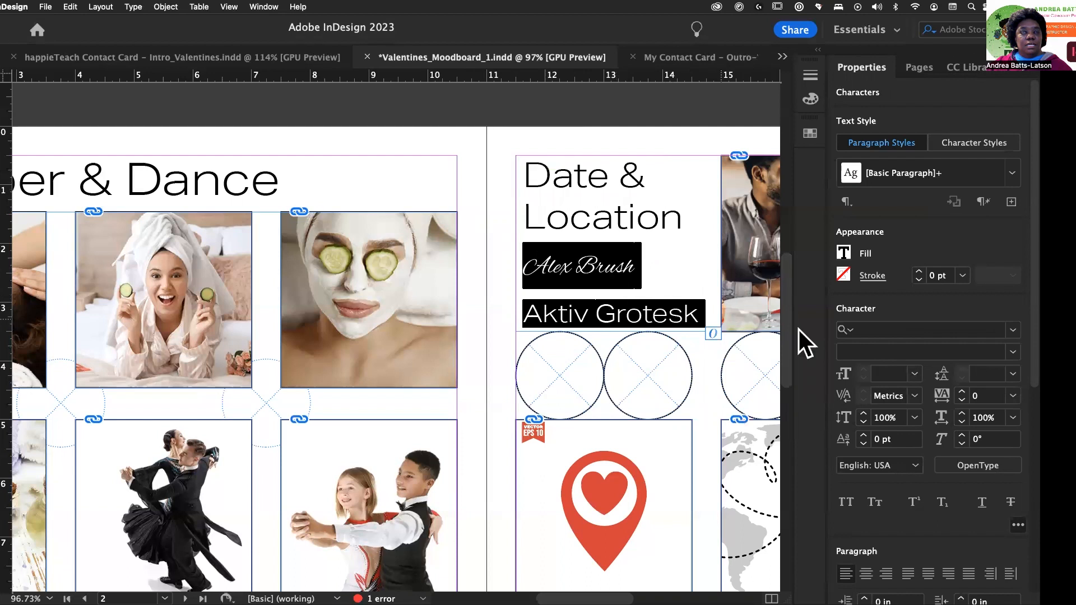
pyautogui.click(914, 373)
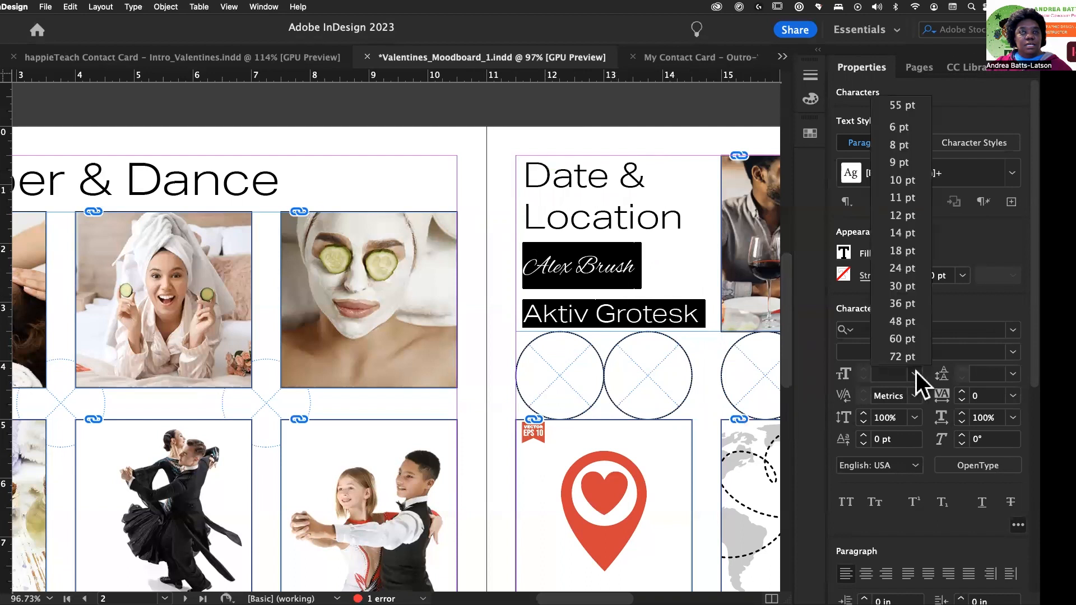
pyautogui.click(903, 268)
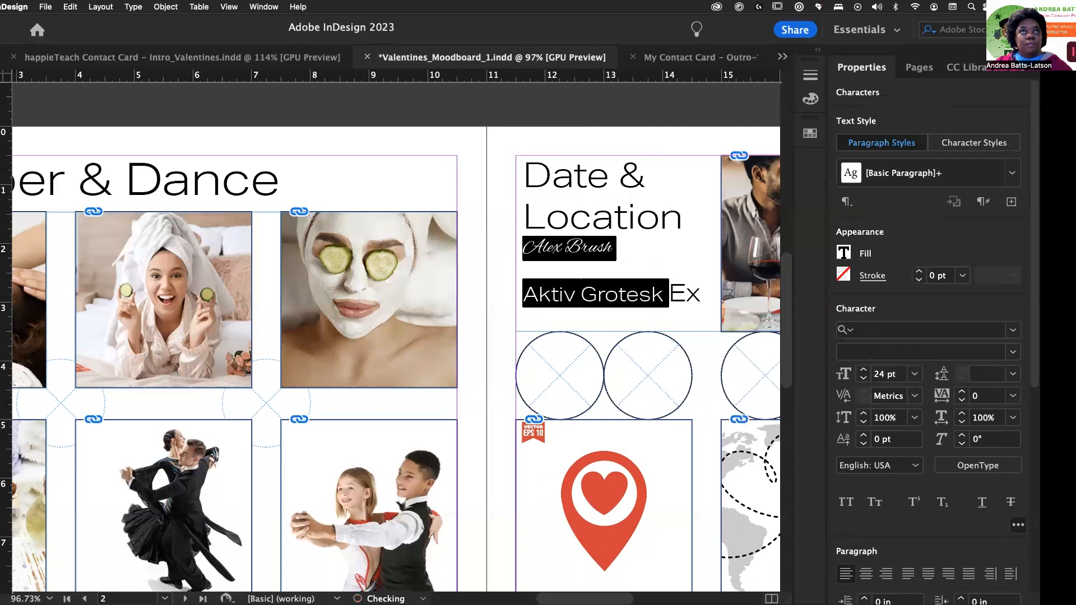
pyautogui.click(665, 291)
pyautogui.moveTo(665, 291); pyautogui.dragTo(708, 293)
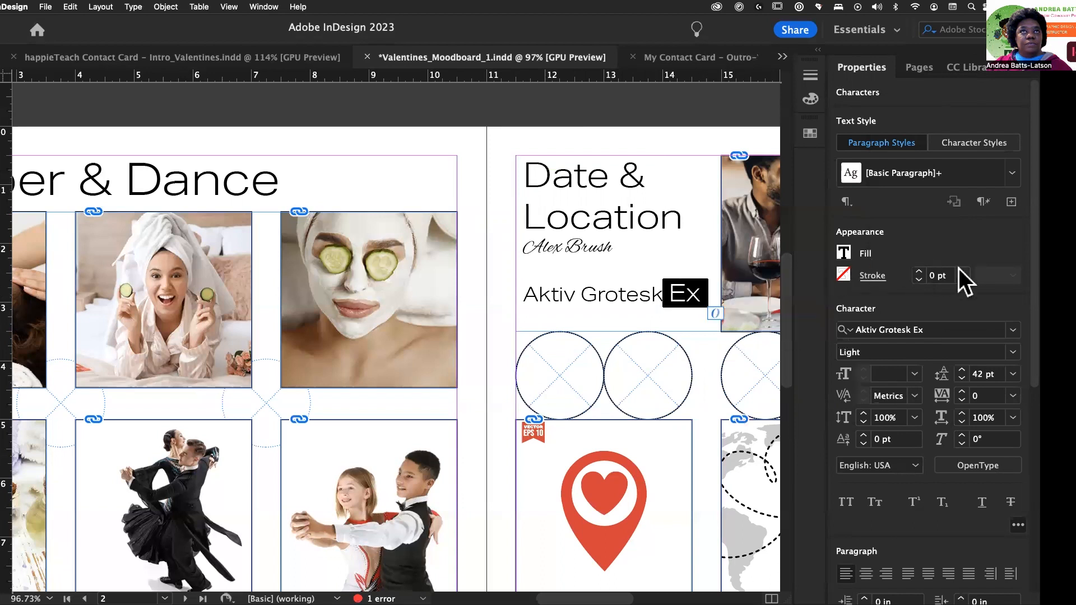
pyautogui.click(915, 374)
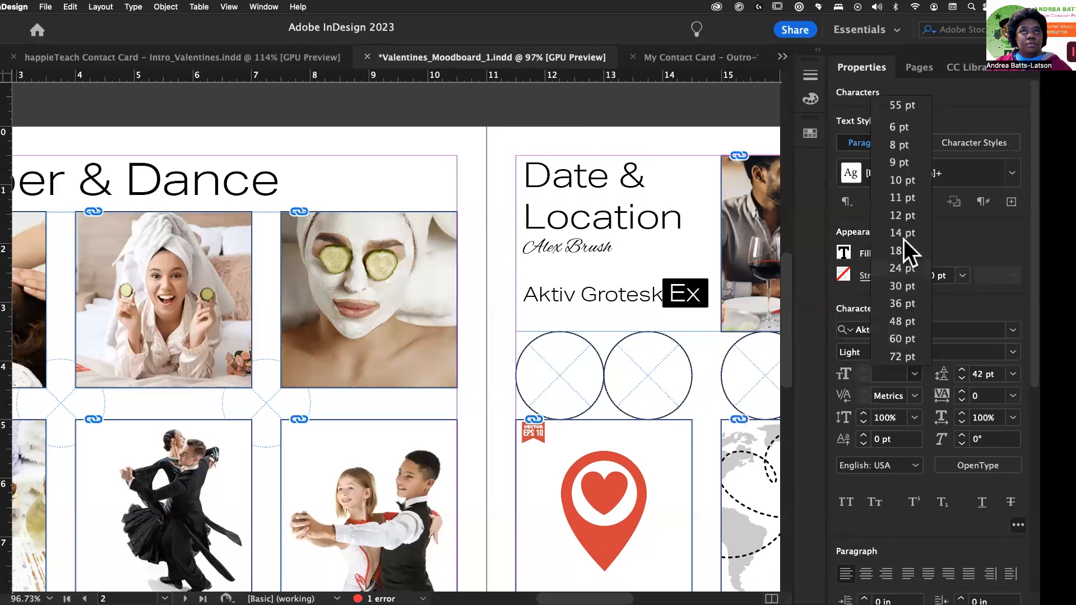
pyautogui.click(903, 268)
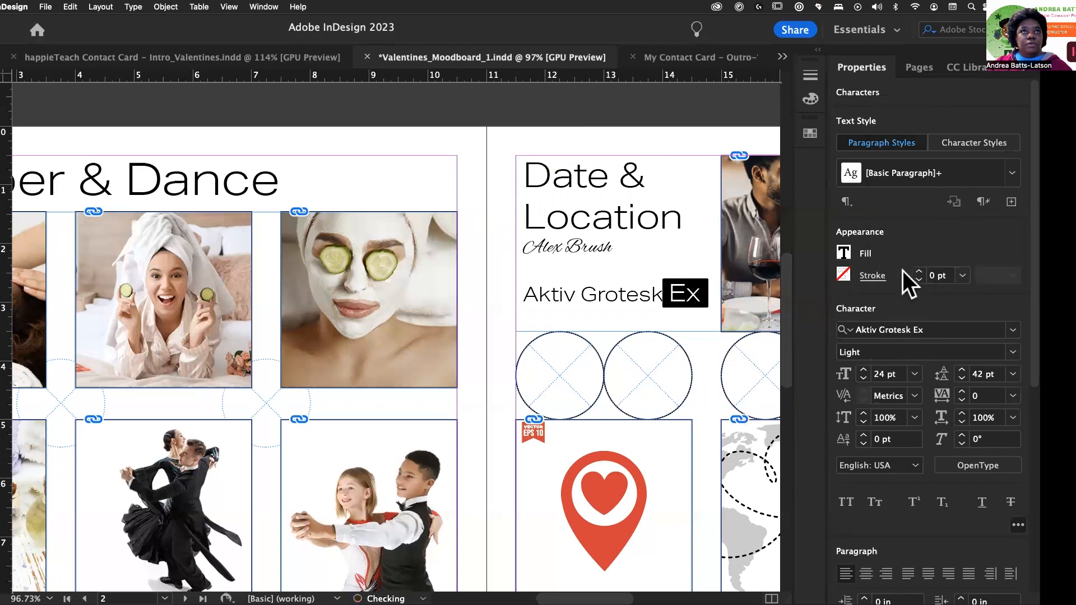
# Step: Tighten the leading of the "Aktiv Grotesk Ex –" line on page 3 to 34.8 pt
pyautogui.click(614, 293)
pyautogui.moveTo(526, 294); pyautogui.dragTo(807, 322)
pyautogui.hscroll(-4, 163, 317)
pyautogui.hscroll(-3, 163, 317)
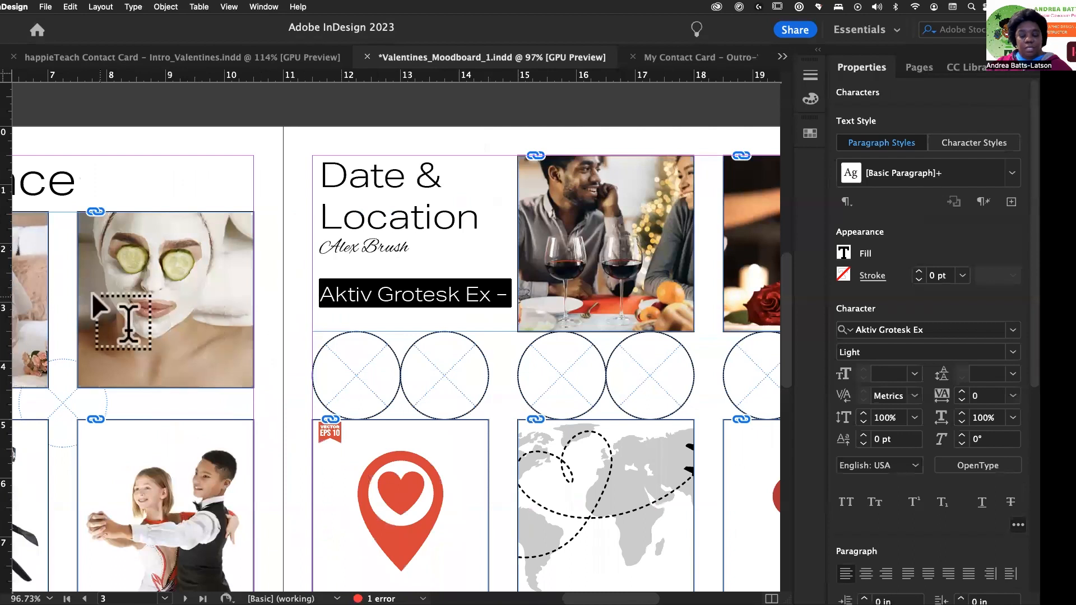
pyautogui.hotkey('alt', 'Up')
pyautogui.hotkey('alt', 'Up')
pyautogui.hotkey('alt', 'Up')
pyautogui.hotkey('alt', 'Up')
pyautogui.hotkey('alt', 'Up')
pyautogui.hotkey('alt', 'Up')
pyautogui.hotkey('alt', 'Up')
pyautogui.hotkey('alt', 'Up')
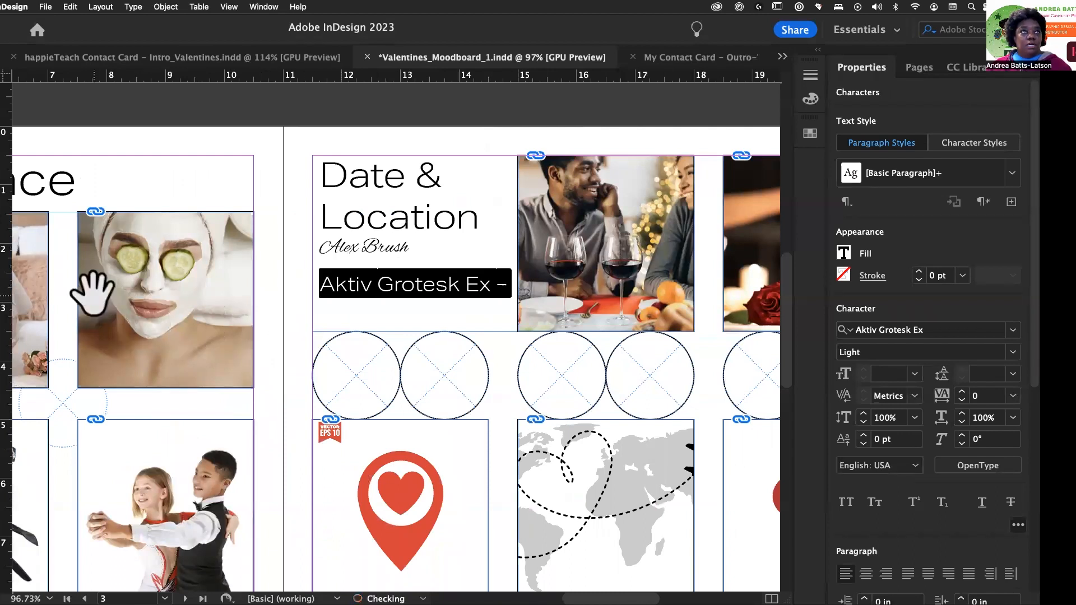
pyautogui.hotkey('alt', 'Up')
pyautogui.hotkey('alt', 'Up')
pyautogui.hotkey('alt', 'Up')
pyautogui.hotkey('alt', 'Up')
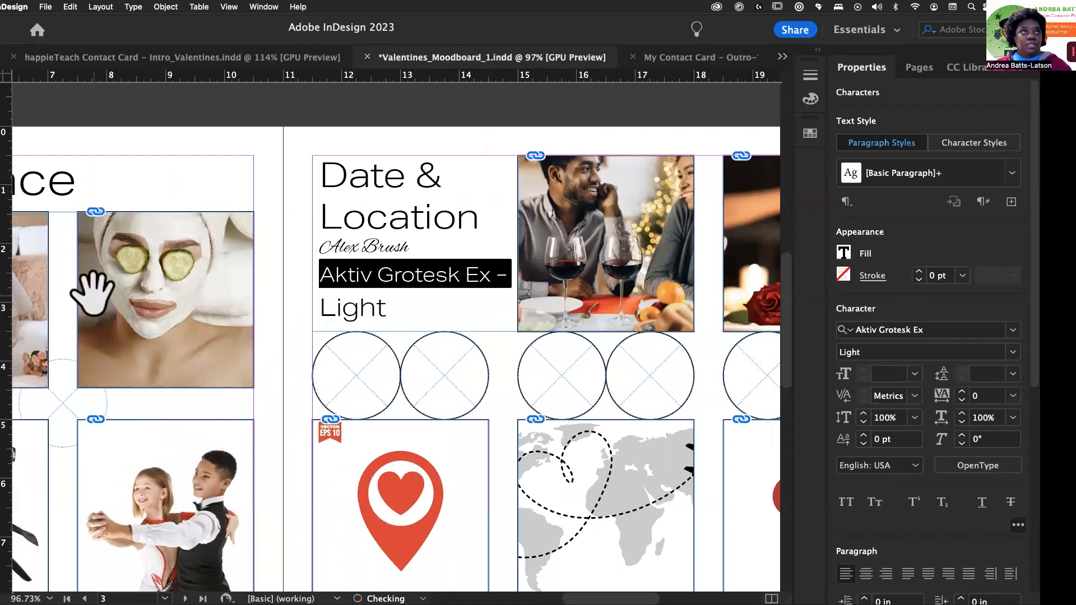
# Step: Match the leading of the word "Light" to the line above it by setting it to 34.8 pt
pyautogui.moveTo(399, 303); pyautogui.dragTo(313, 303)
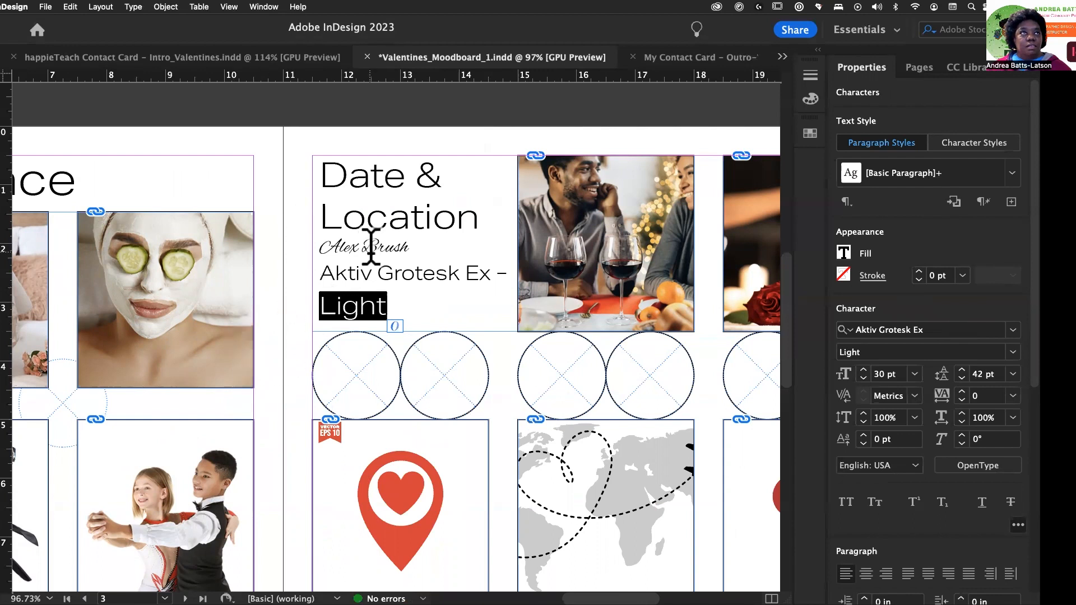
pyautogui.click(370, 266)
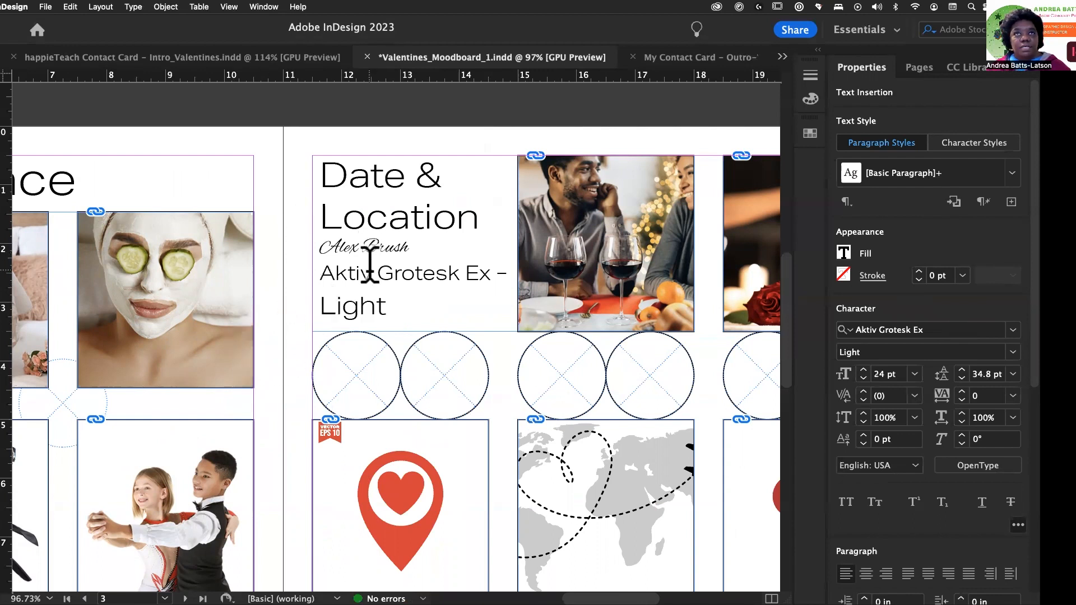
pyautogui.moveTo(396, 302); pyautogui.dragTo(320, 302)
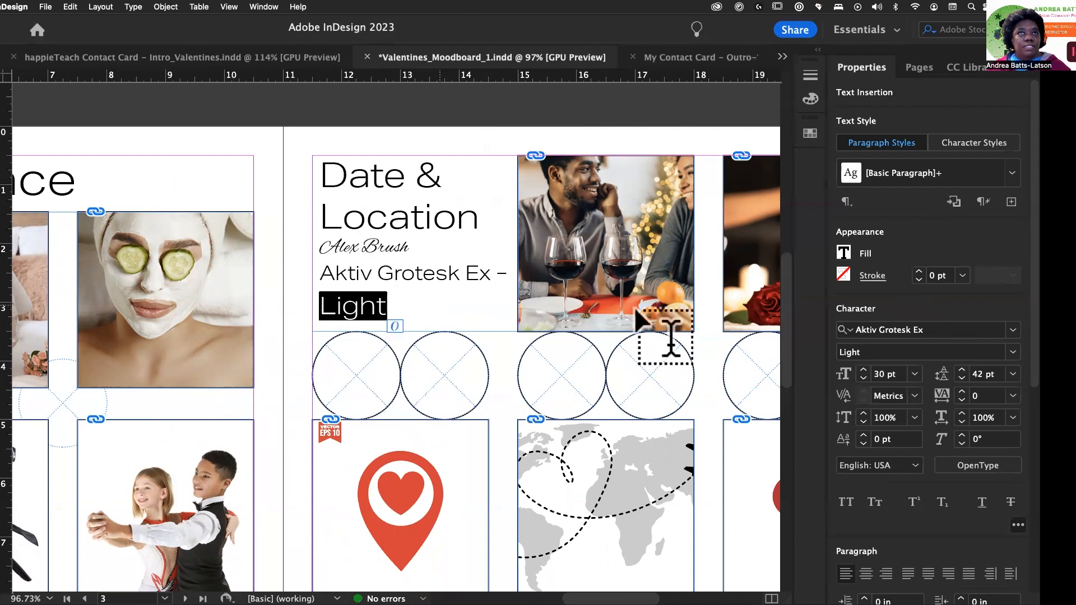
pyautogui.doubleClick(993, 372)
pyautogui.write('34')
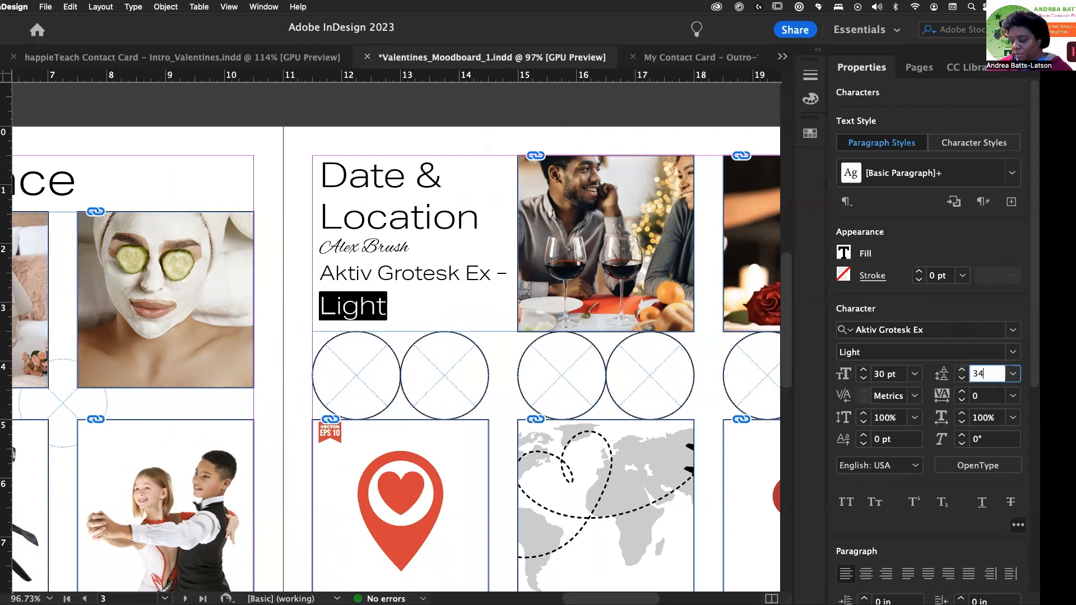
pyautogui.write('.8')
pyautogui.press('Return')
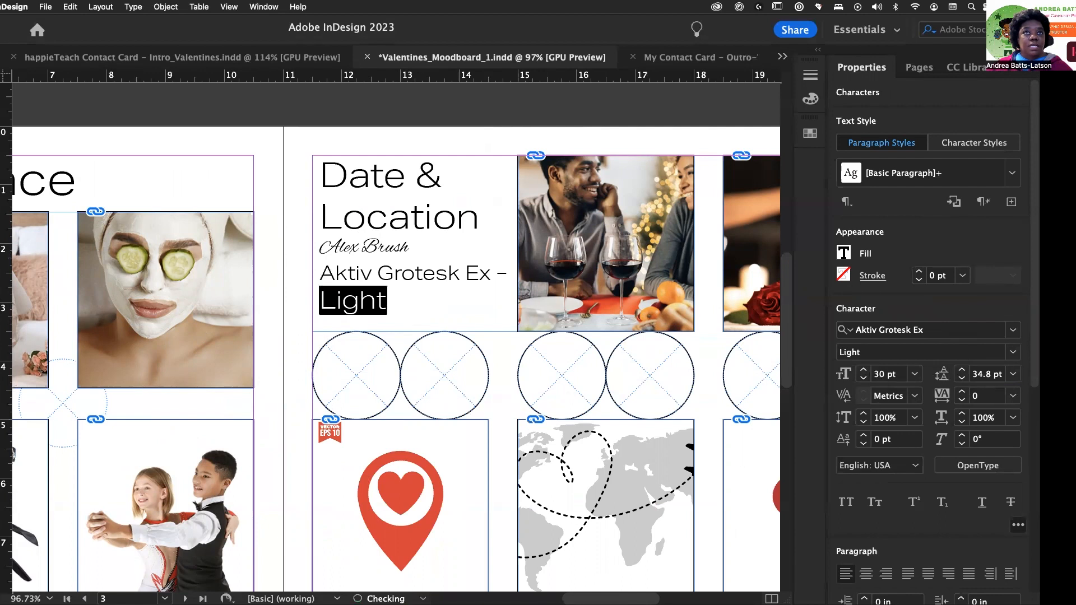
# Step: Set the font size of the word "Light" in the page 3 sample text to 24 pt
pyautogui.click(356, 273)
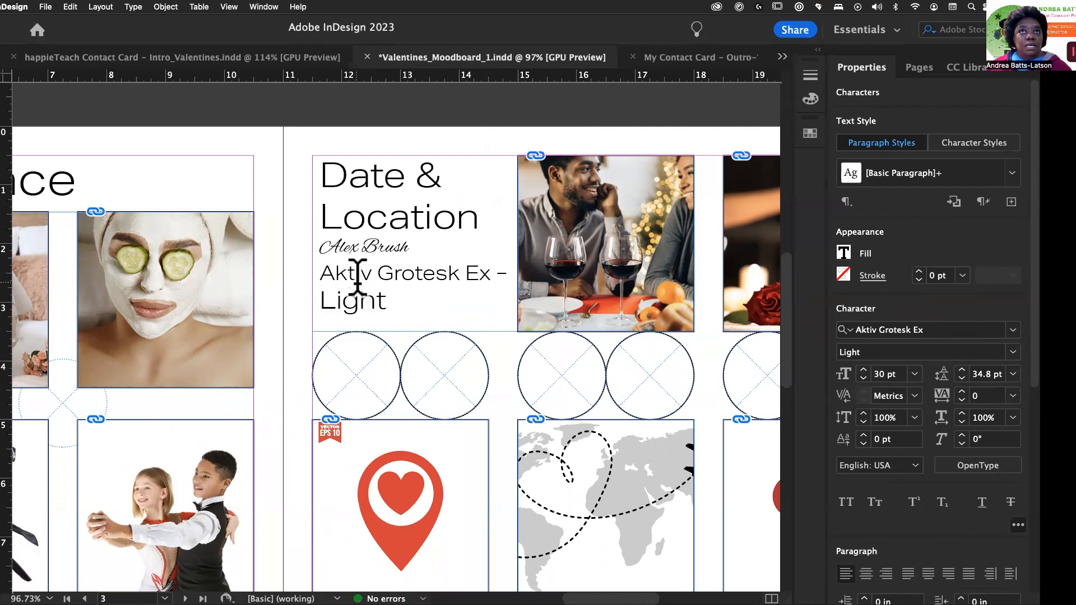
pyautogui.doubleClick(400, 302)
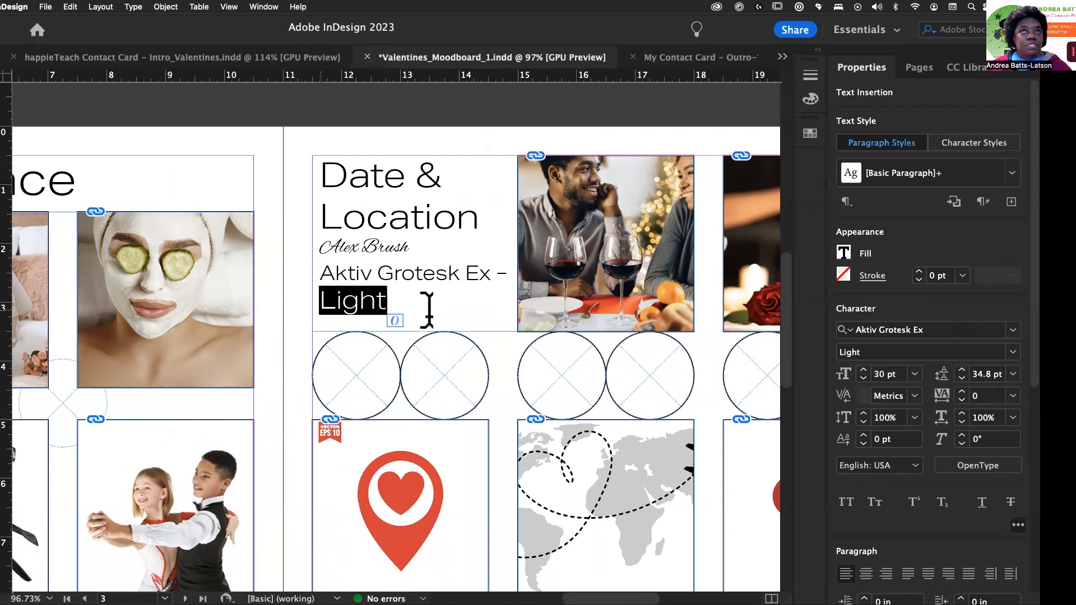
pyautogui.click(914, 374)
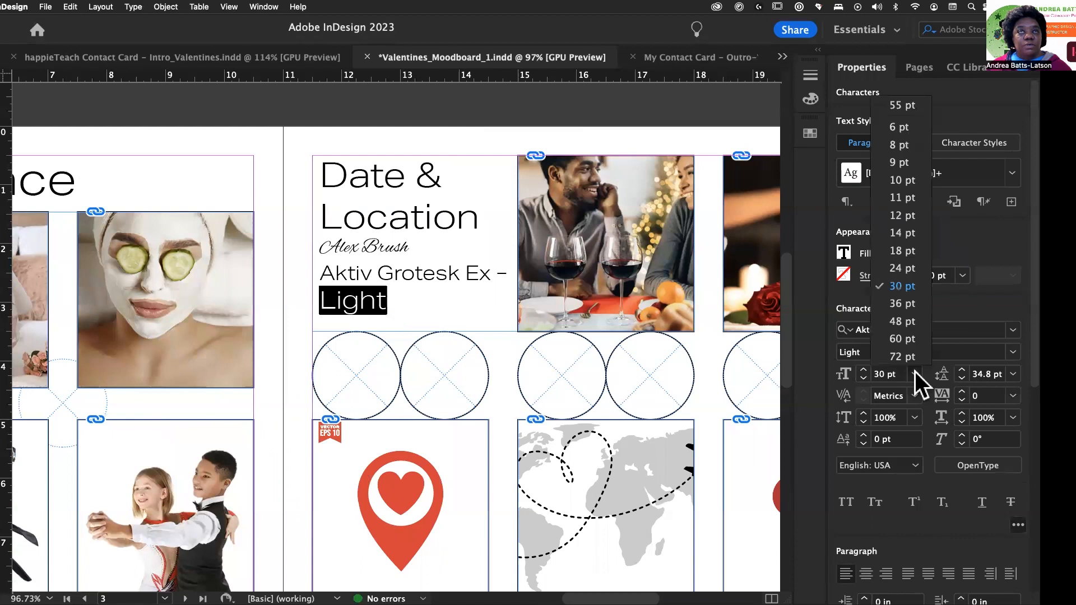
pyautogui.click(901, 268)
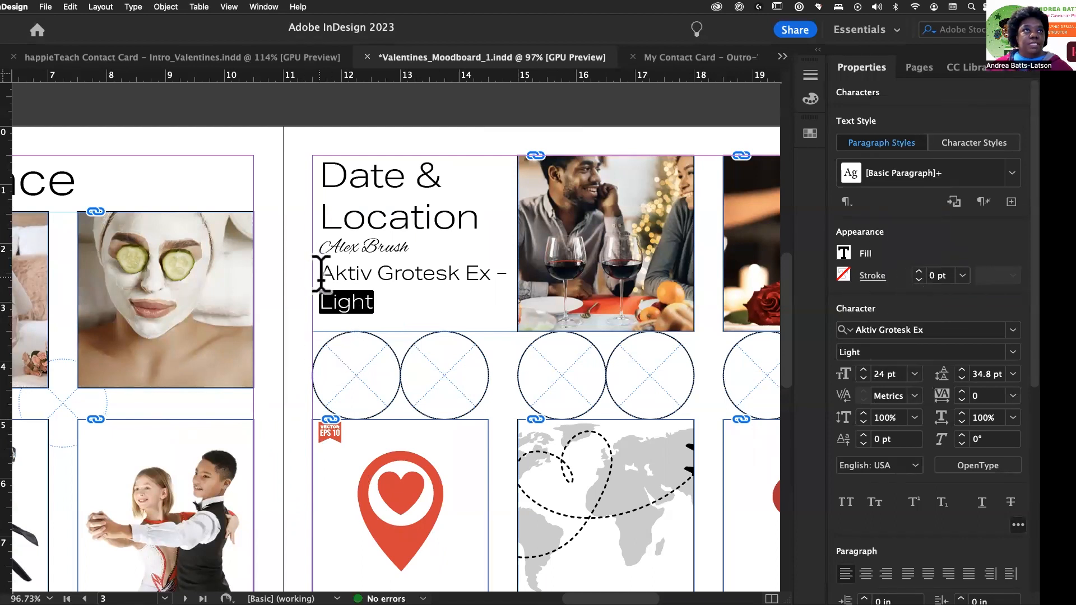
# Step: Increase the leading of the "Alex Brush" line on page 3 to 46.8 pt
pyautogui.click(359, 278)
pyautogui.moveTo(329, 247); pyautogui.dragTo(473, 247)
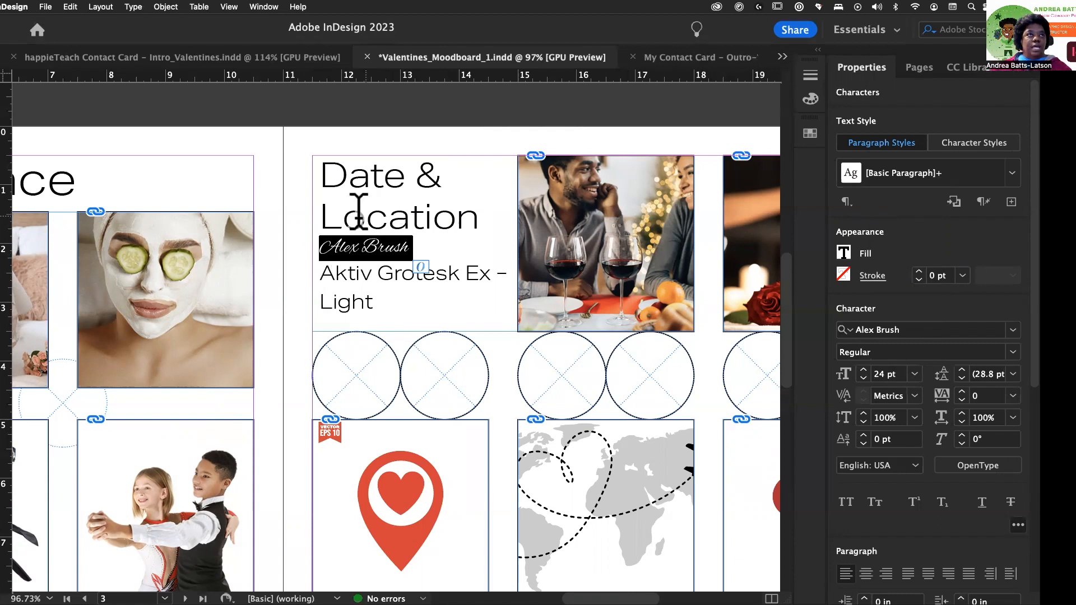
pyautogui.moveTo(339, 247)
pyautogui.mouseDown()
pyautogui.moveTo(269, 260)
pyautogui.moveTo(288, 271)
pyautogui.moveTo(254, 285)
pyautogui.mouseUp()
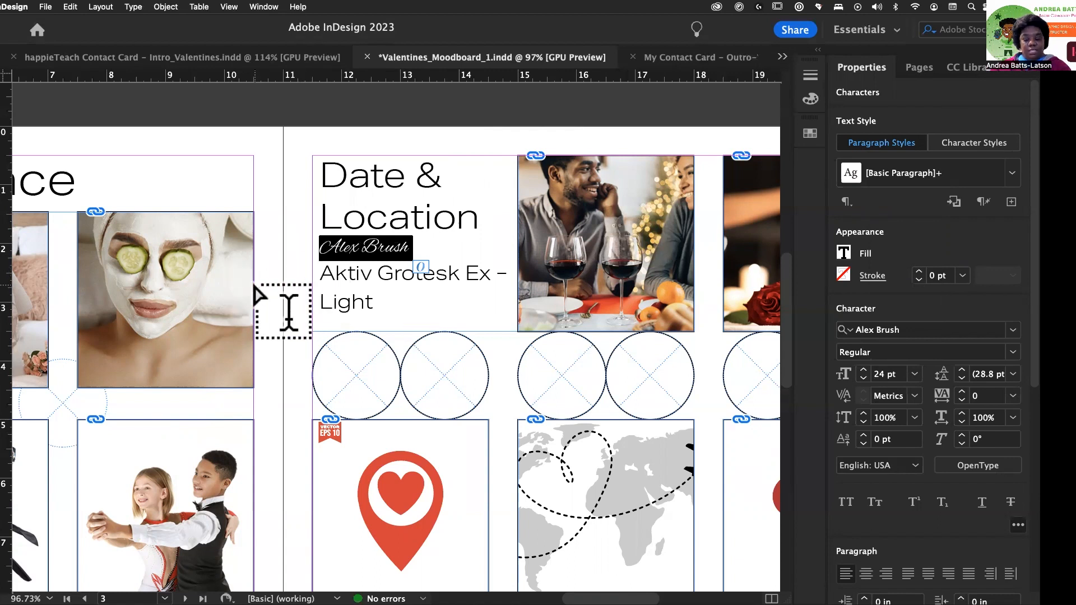
pyautogui.moveTo(255, 287); pyautogui.dragTo(252, 283)
pyautogui.hotkey('alt', 'Down')
pyautogui.hotkey('alt', 'Down')
pyautogui.hotkey('alt', 'Down')
pyautogui.hotkey('alt', 'Down')
pyautogui.hotkey('alt', 'Down')
pyautogui.hotkey('alt', 'Down')
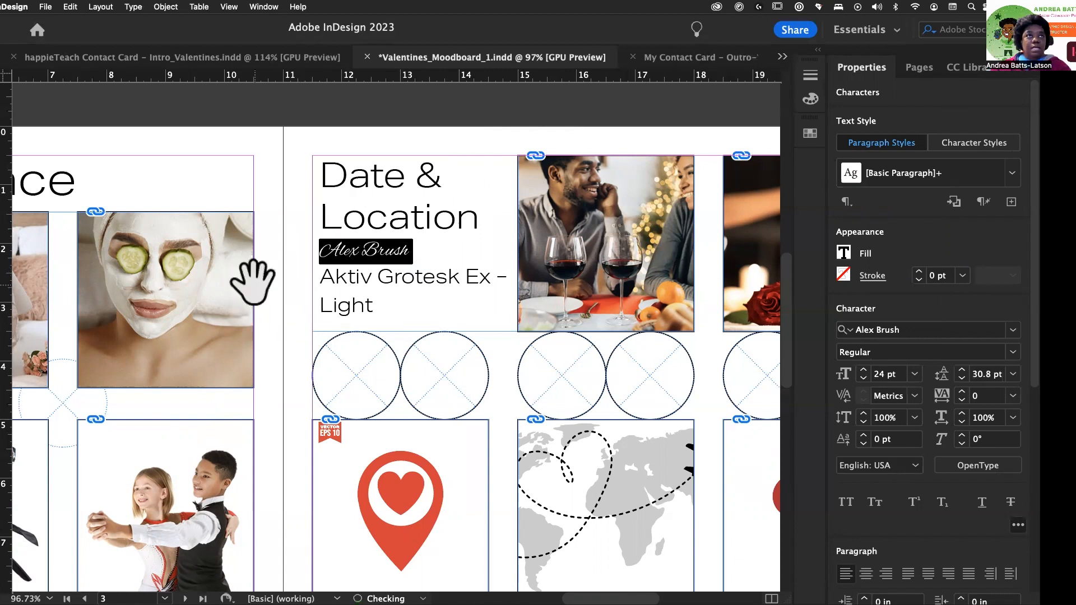
pyautogui.hotkey('alt', 'Down')
pyautogui.hotkey('alt', 'Down')
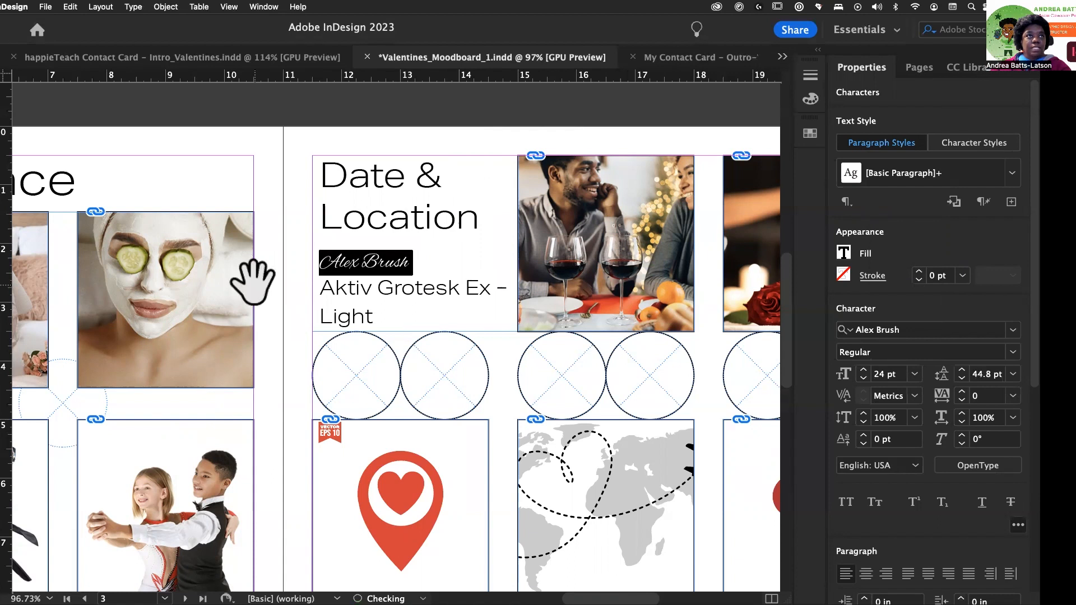
# Step: Tighten the leading of the word "Light" in the page 3 sample text to 26.8 pt
pyautogui.moveTo(252, 283)
pyautogui.mouseDown()
pyautogui.moveTo(283, 308)
pyautogui.moveTo(418, 353)
pyautogui.moveTo(372, 308)
pyautogui.moveTo(312, 313)
pyautogui.mouseUp()
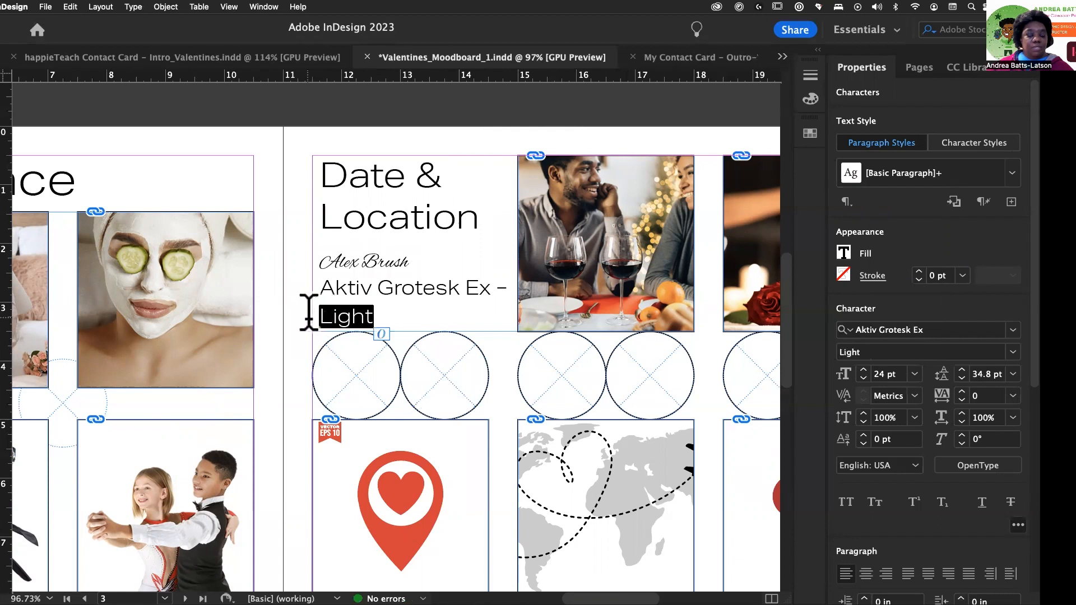
pyautogui.hotkey('alt', 'Up')
pyautogui.hotkey('alt', 'Up')
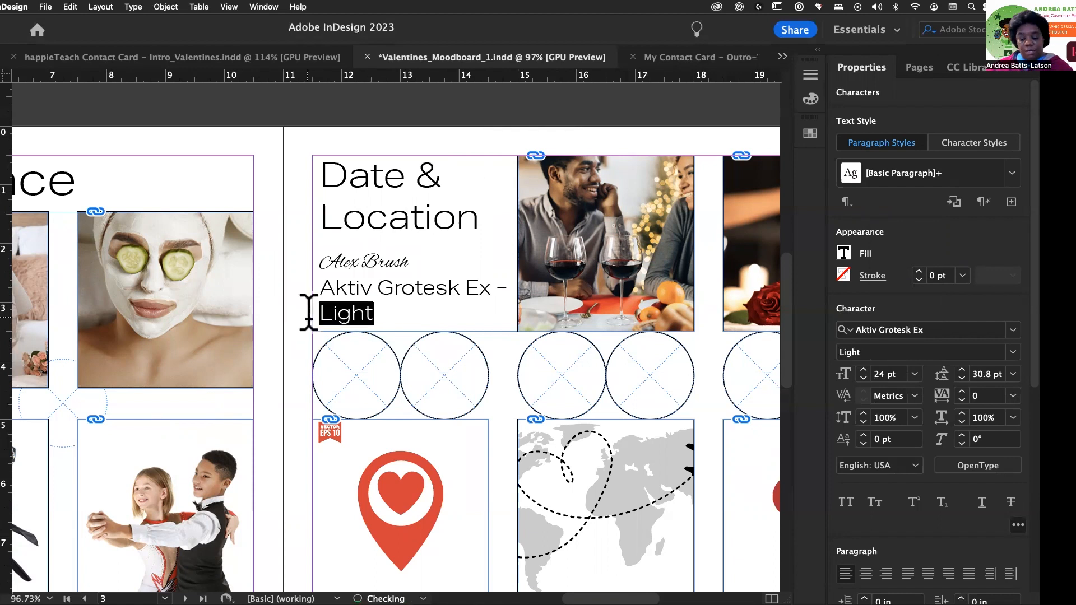
pyautogui.hotkey('alt', 'Up')
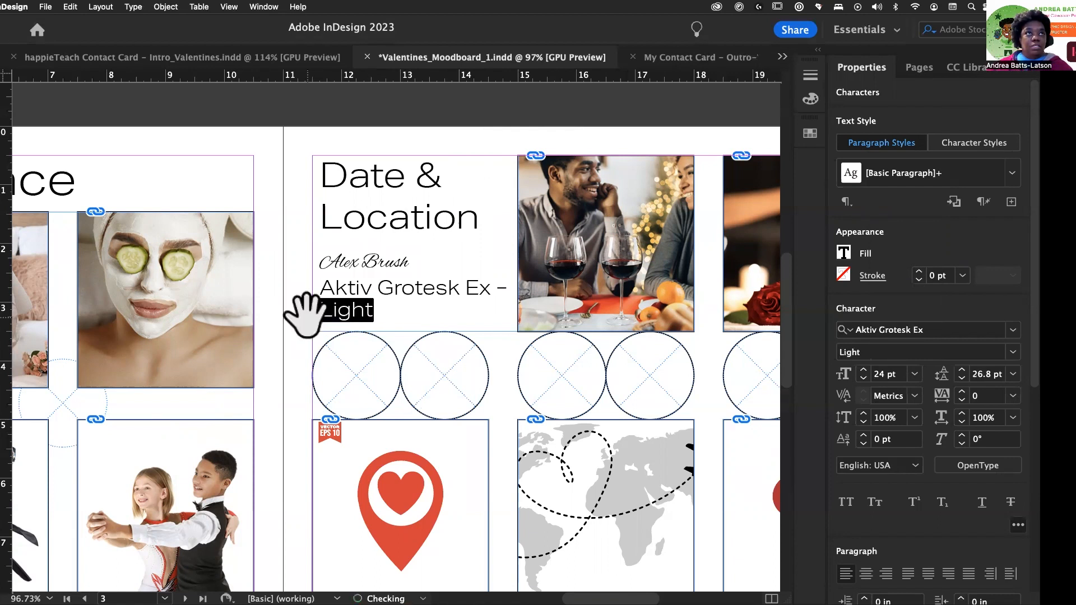
# Step: Make the whole "Aktiv Grotesk Ex – Light" sample text on page 3, including its dash, a uniform 24 pt
pyautogui.click(371, 287)
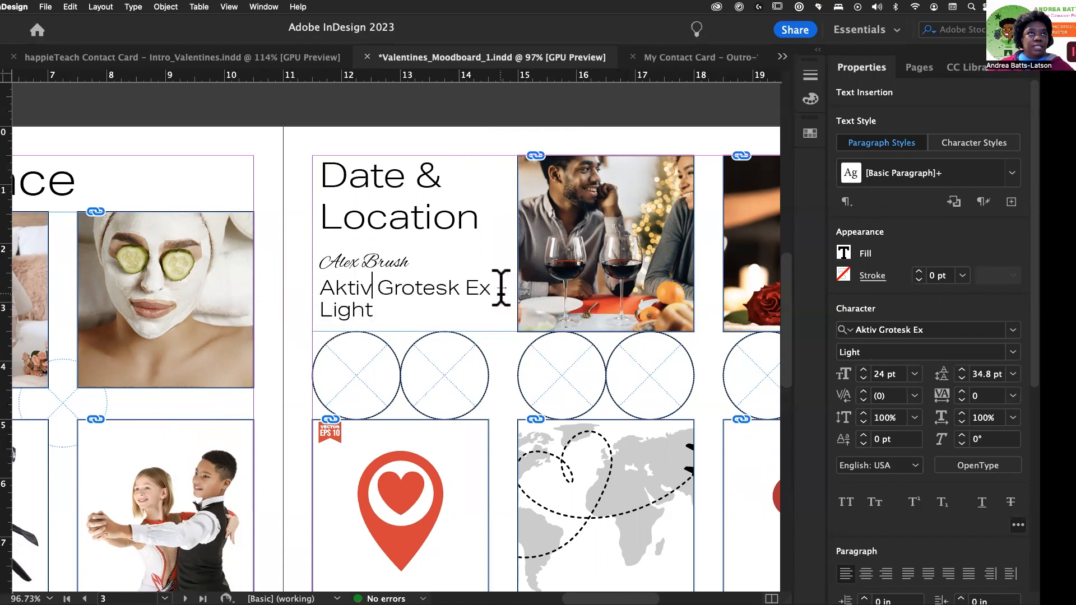
pyautogui.moveTo(507, 287); pyautogui.dragTo(490, 287)
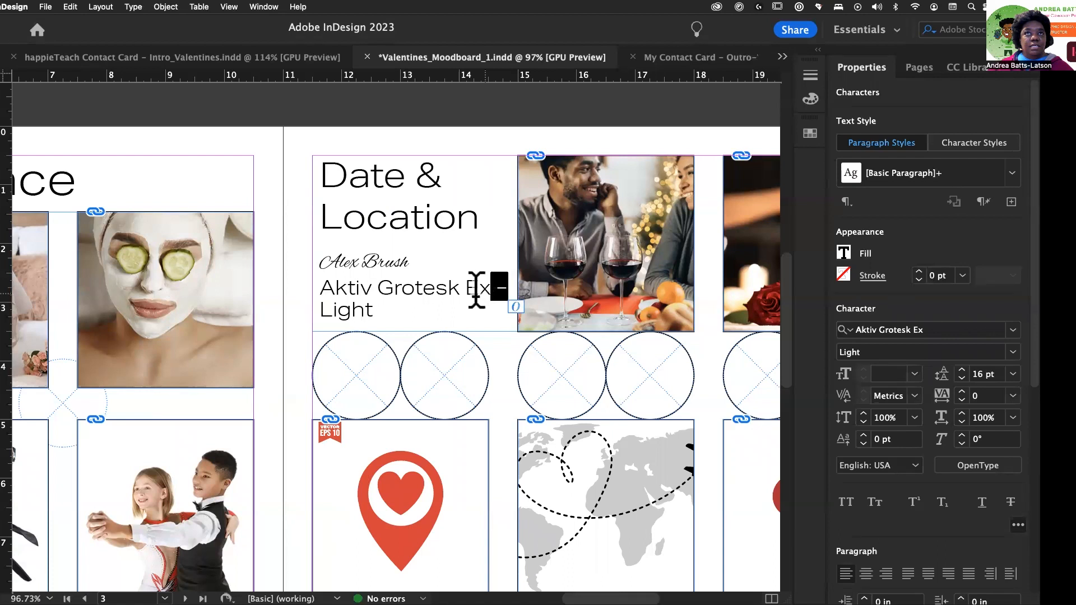
pyautogui.moveTo(375, 310); pyautogui.dragTo(307, 284)
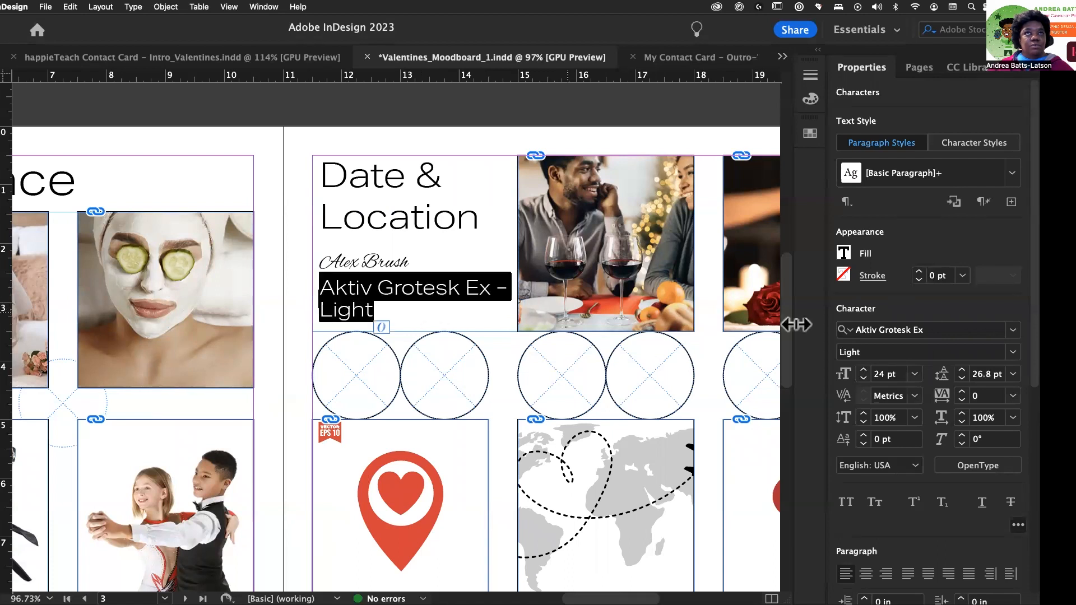
pyautogui.click(913, 372)
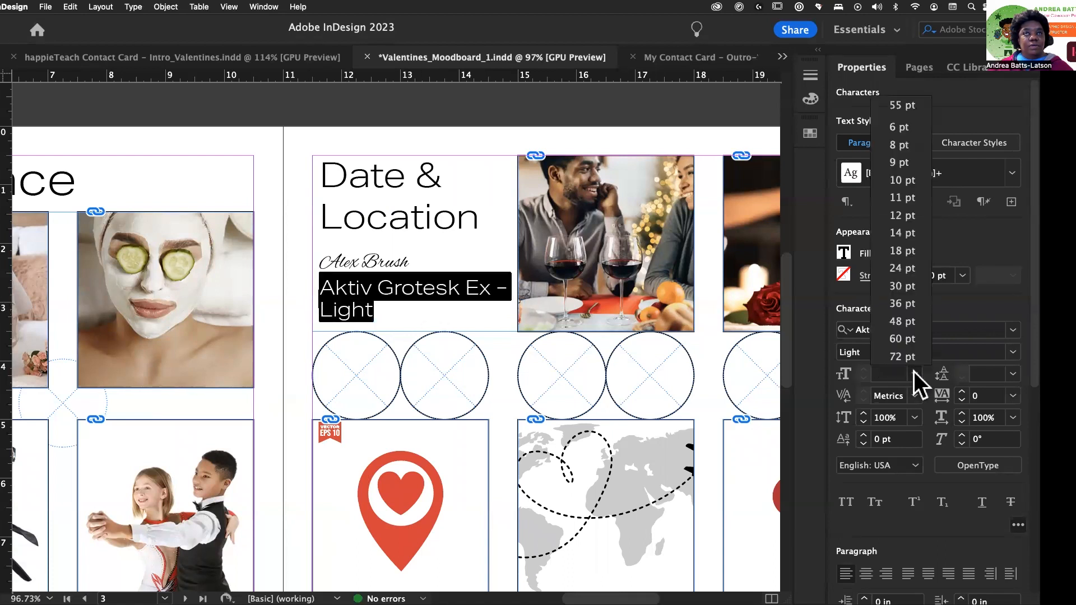
pyautogui.click(899, 264)
pyautogui.click(406, 304)
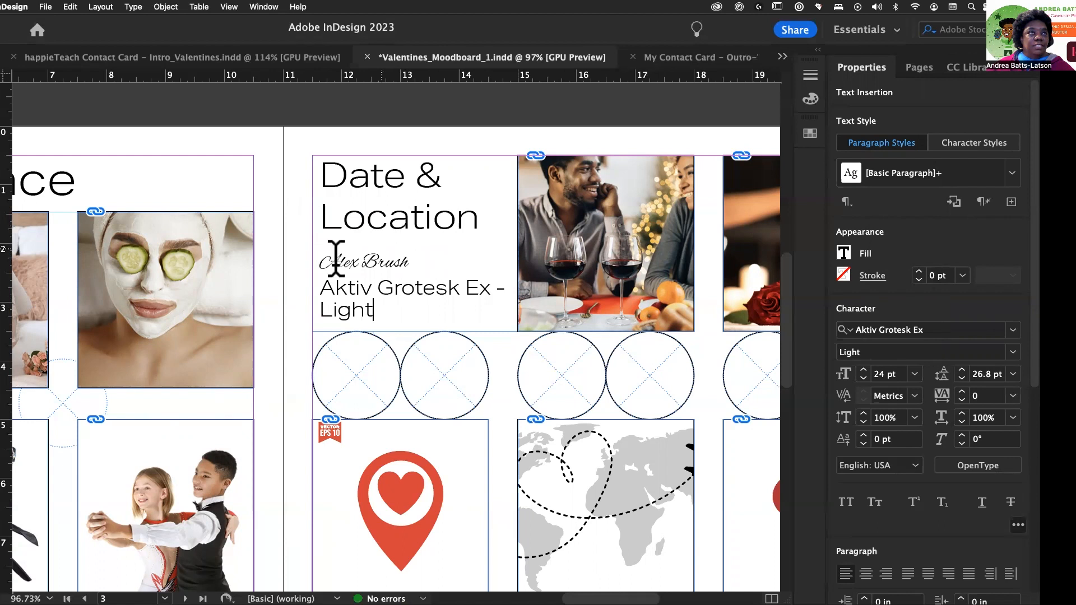
# Step: Move the font samples further below the page 3 title by setting the "Alex Brush" line's leading to 54.8 pt
pyautogui.moveTo(382, 303); pyautogui.dragTo(295, 266)
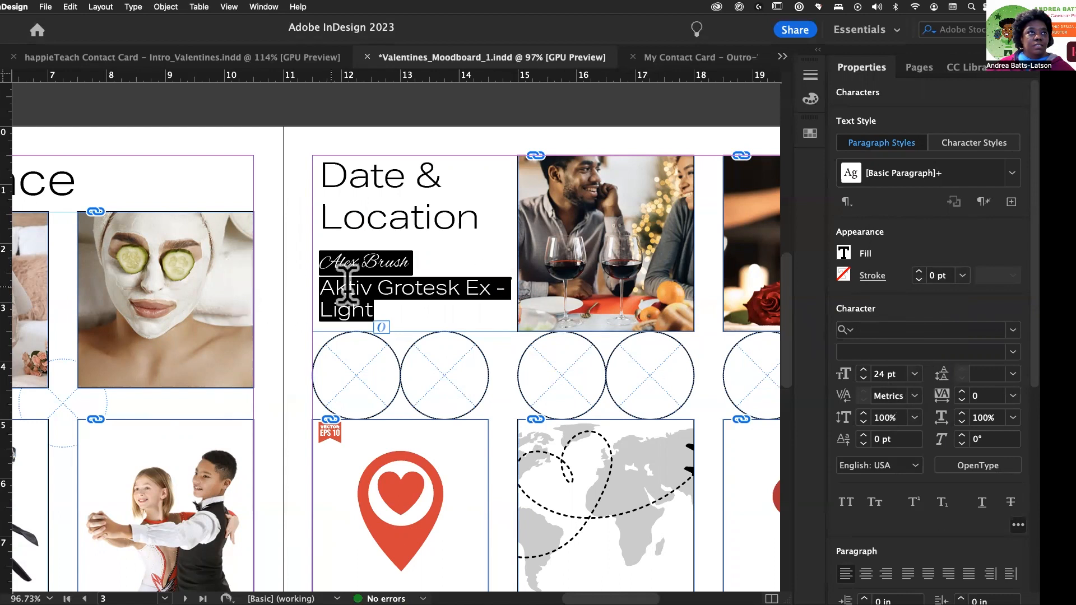
pyautogui.click(399, 307)
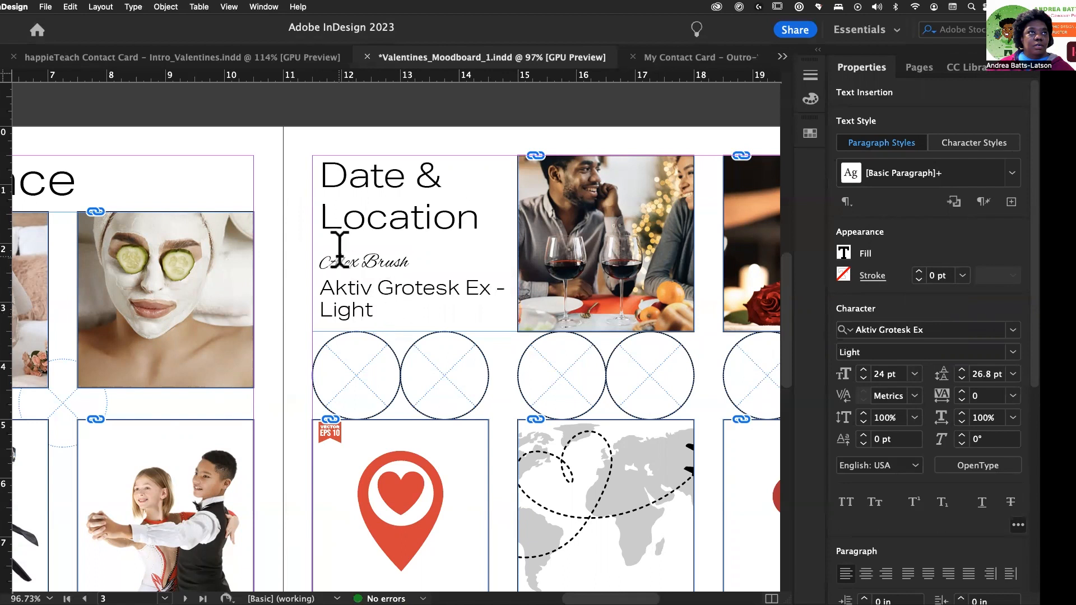
pyautogui.moveTo(322, 254); pyautogui.dragTo(448, 247)
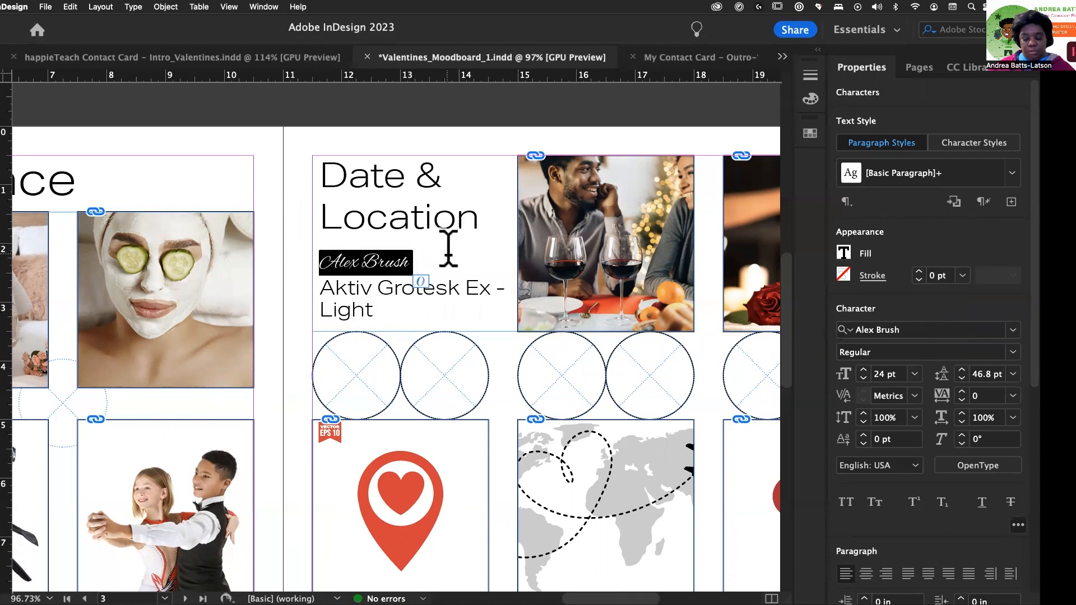
pyautogui.hotkey('alt', 'Down')
pyautogui.hotkey('alt', 'Down')
pyautogui.hotkey('alt', 'Down')
pyautogui.hotkey('alt', 'Down')
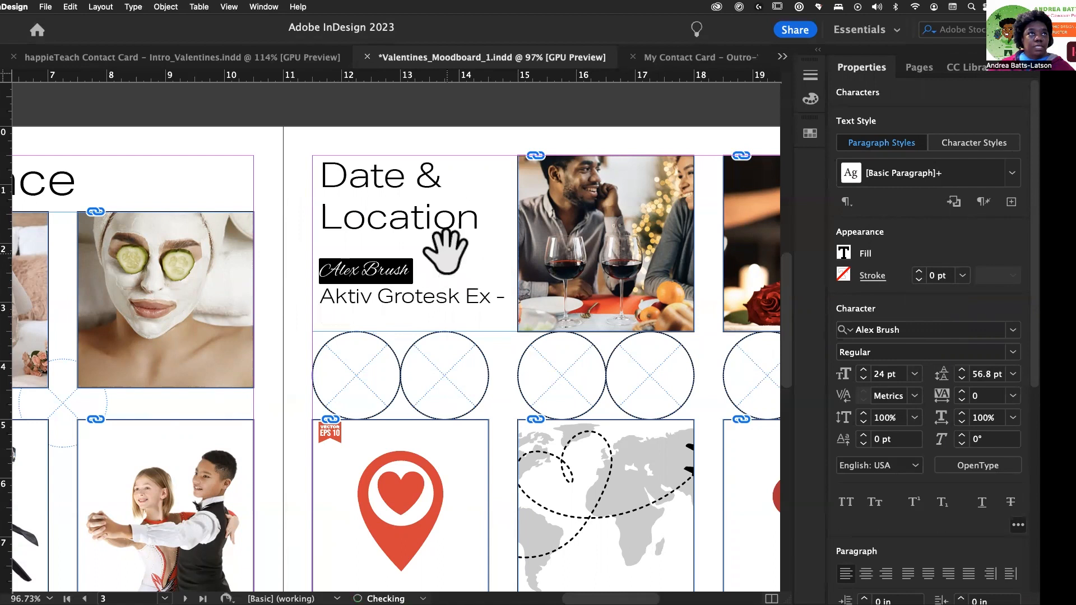
pyautogui.hotkey('alt', 'Up')
pyautogui.click(402, 220)
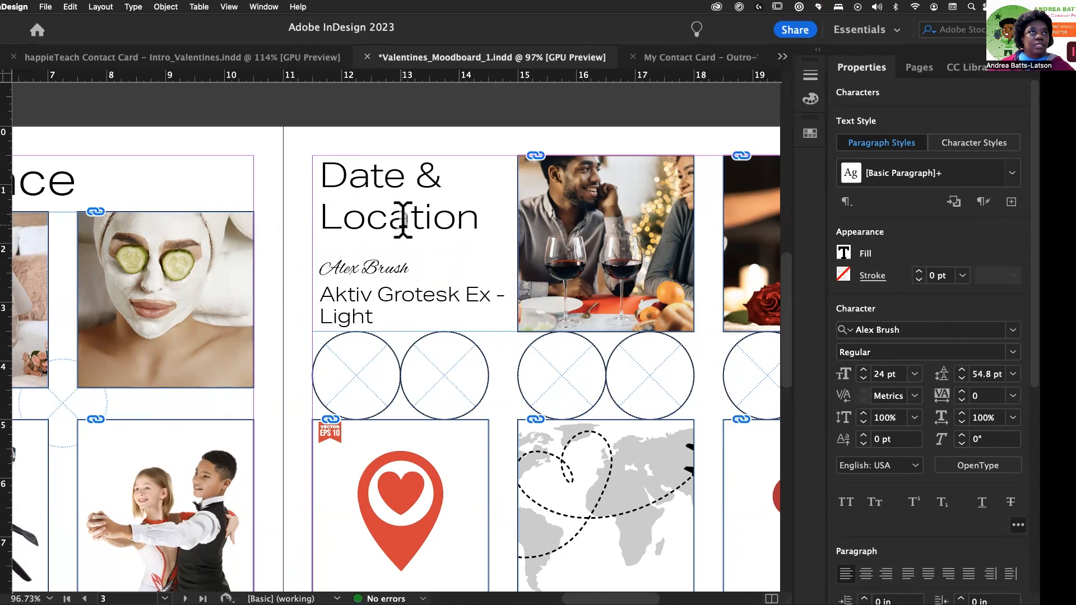
# Step: Draw a horizontal 3 pt divider line about 2.675 in long between the "Date & Location" title and the "Alex Brush" line
pyautogui.press('Escape')
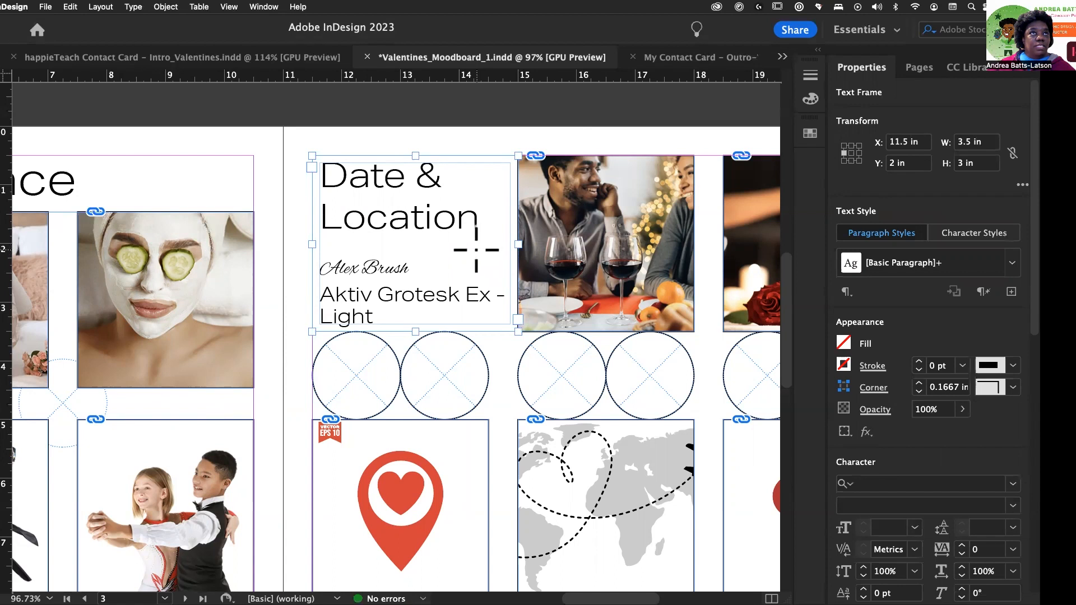
pyautogui.moveTo(477, 249); pyautogui.dragTo(320, 249)
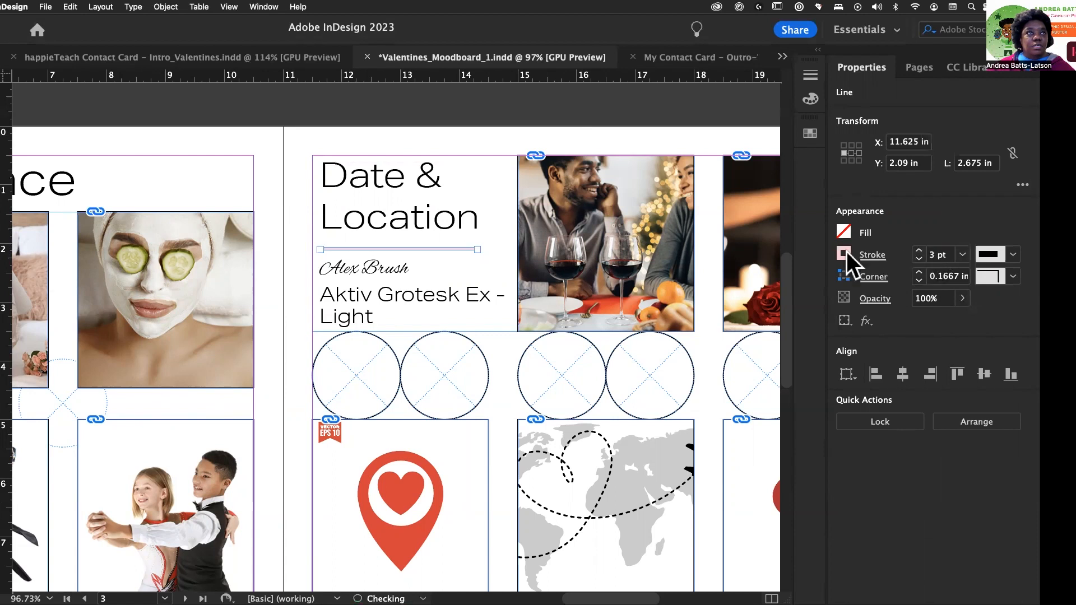
pyautogui.press('v')
pyautogui.click(356, 171)
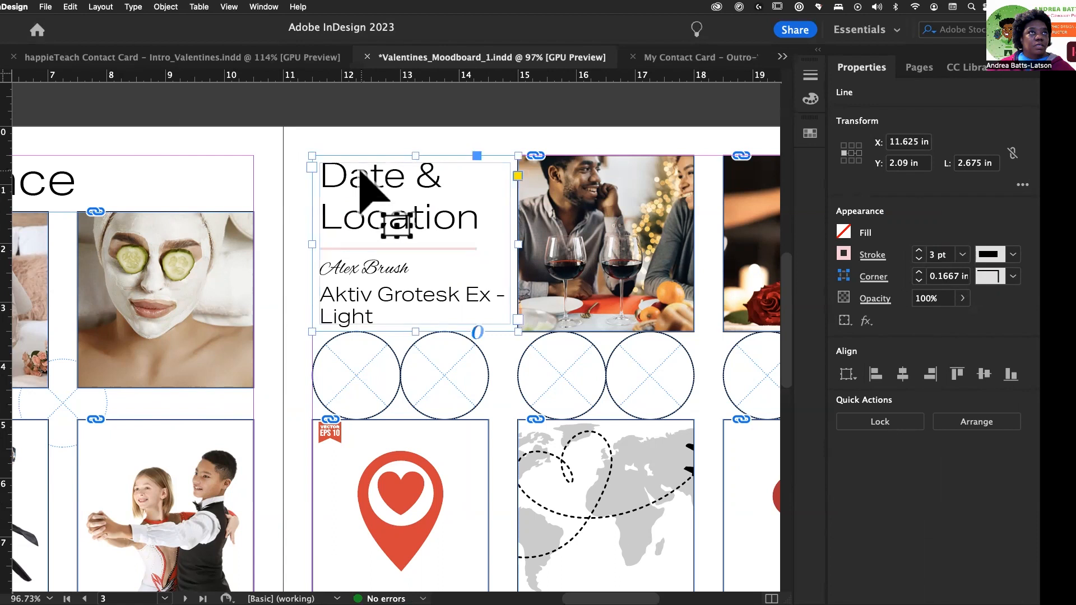
pyautogui.click(144, 135)
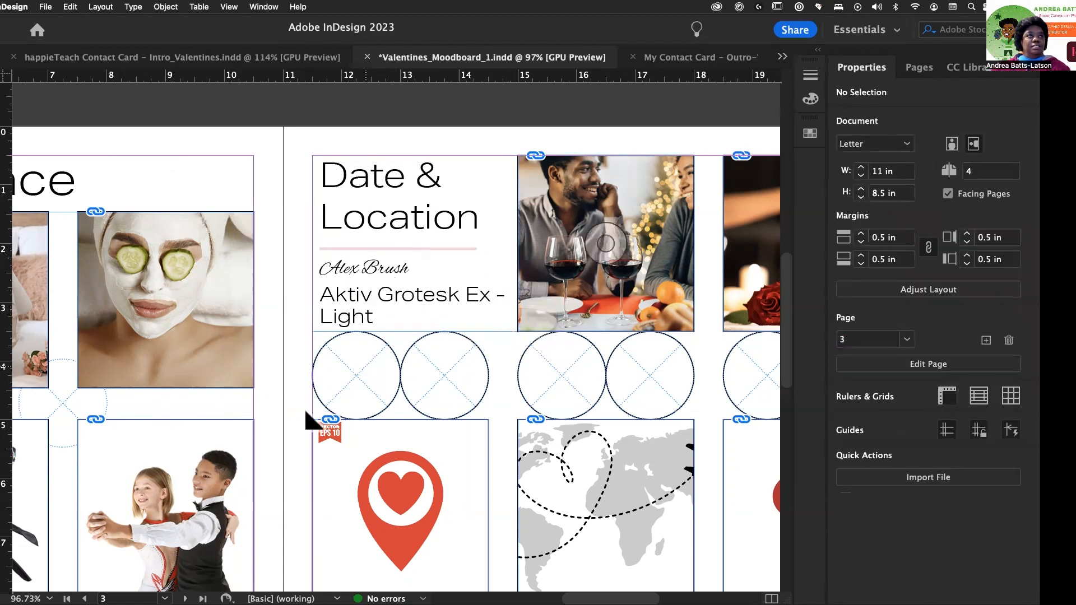
# Step: Change the divider line's stroke color to the light gray C=20 M=15 Y=15 swatch
pyautogui.click(413, 248)
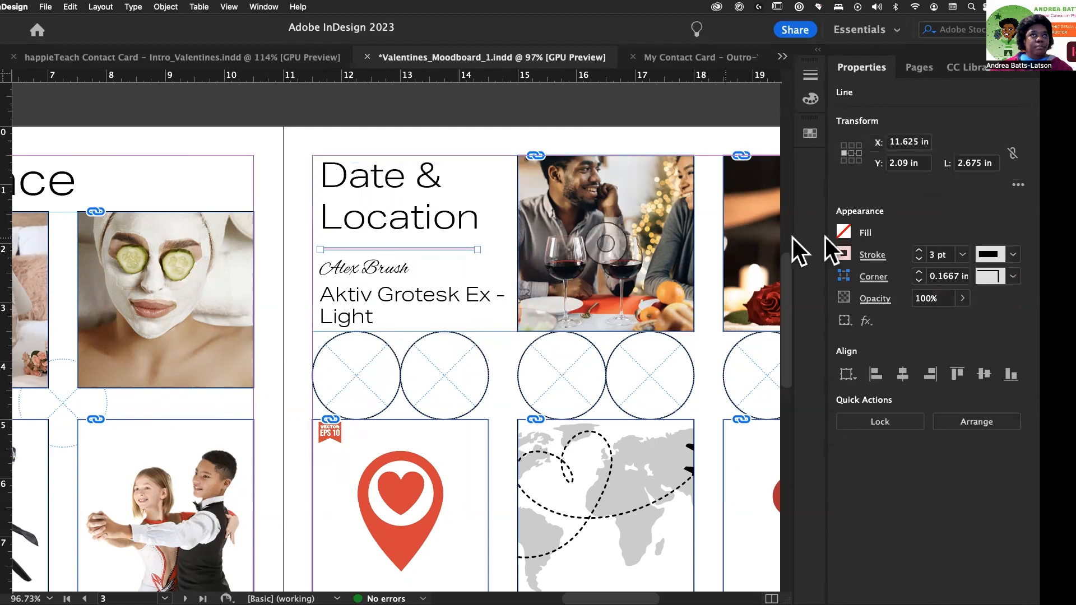
pyautogui.click(844, 253)
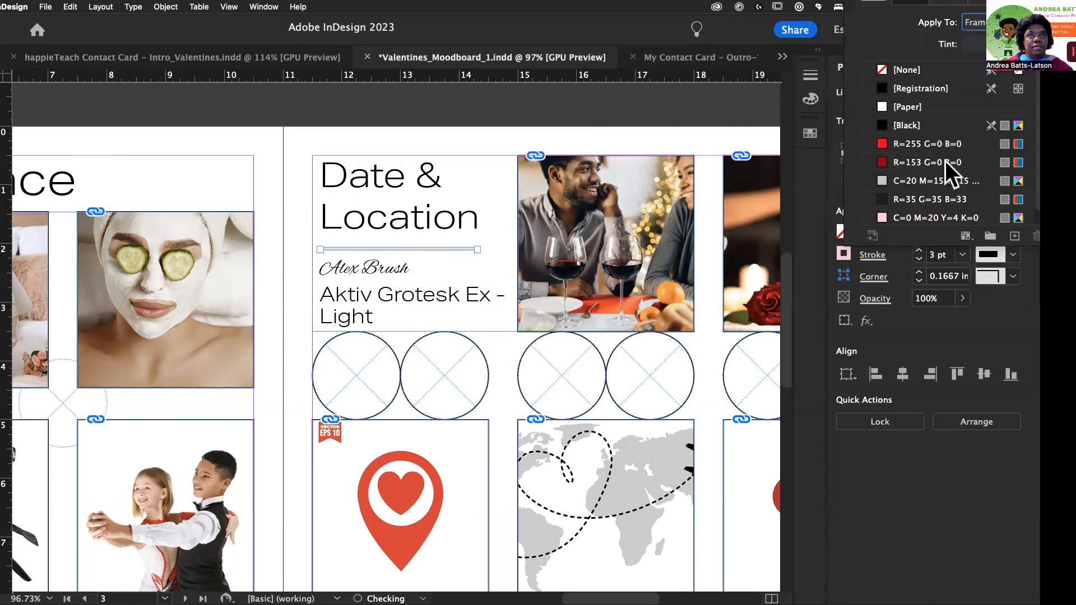
pyautogui.click(884, 182)
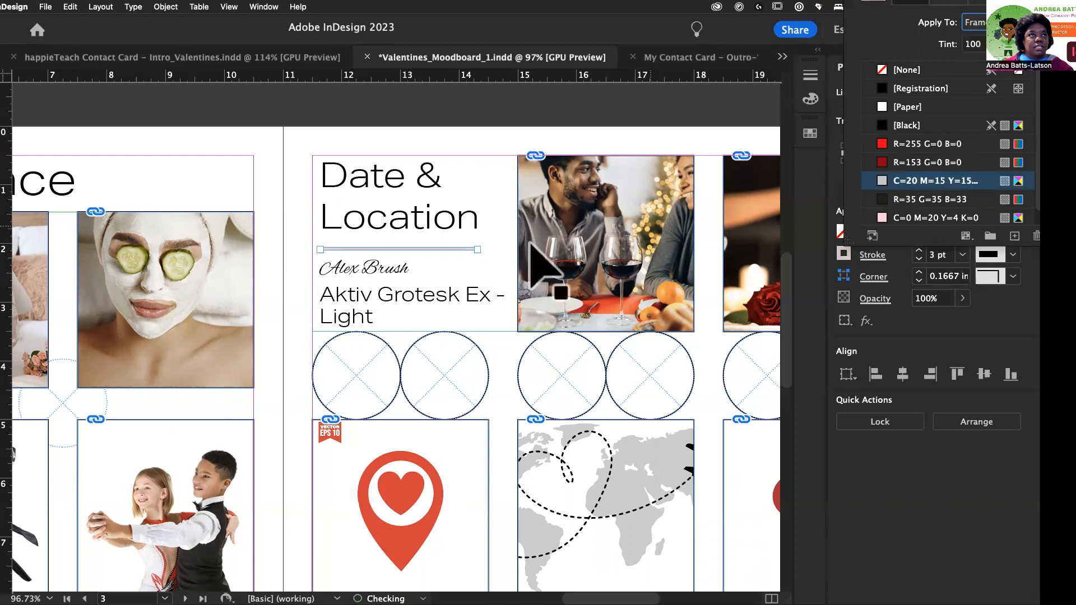
pyautogui.click(464, 269)
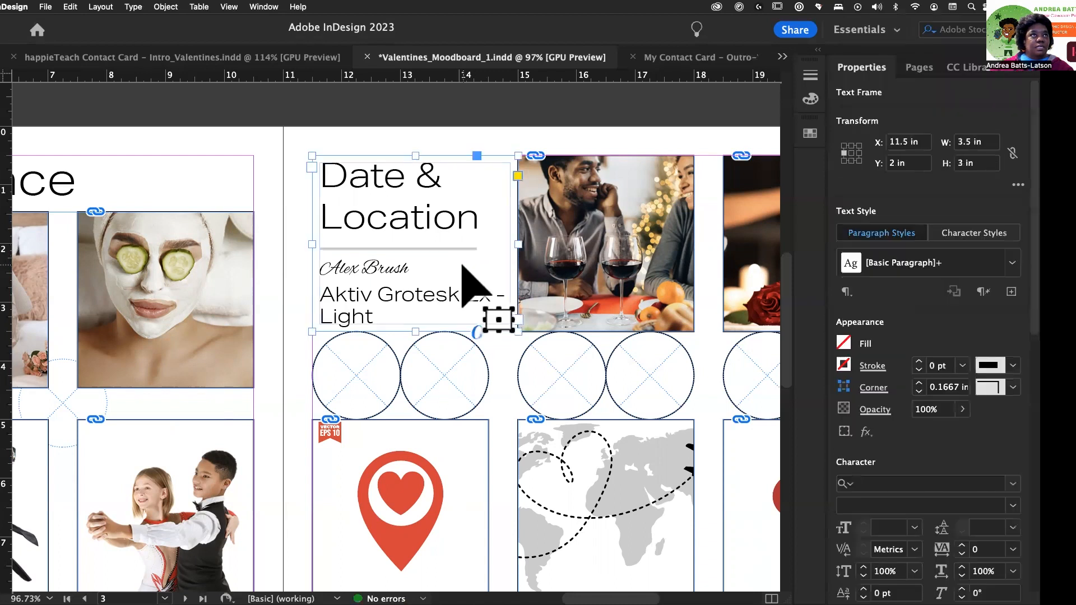
pyautogui.click(257, 145)
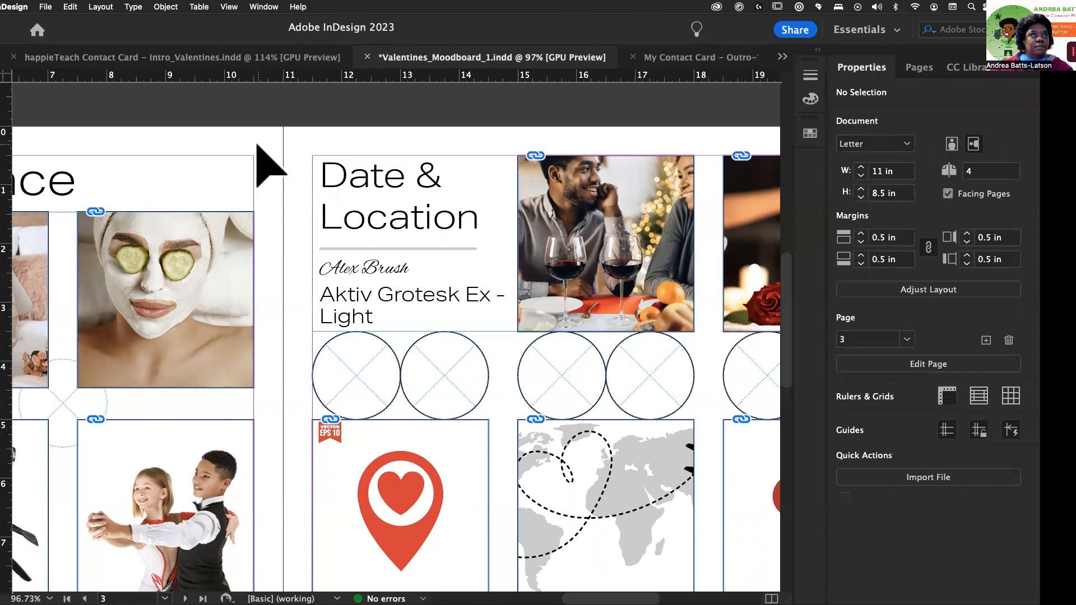
# Step: Shorten the gray divider line below the page 3 title to about 2.125 in from its right end
pyautogui.click(362, 252)
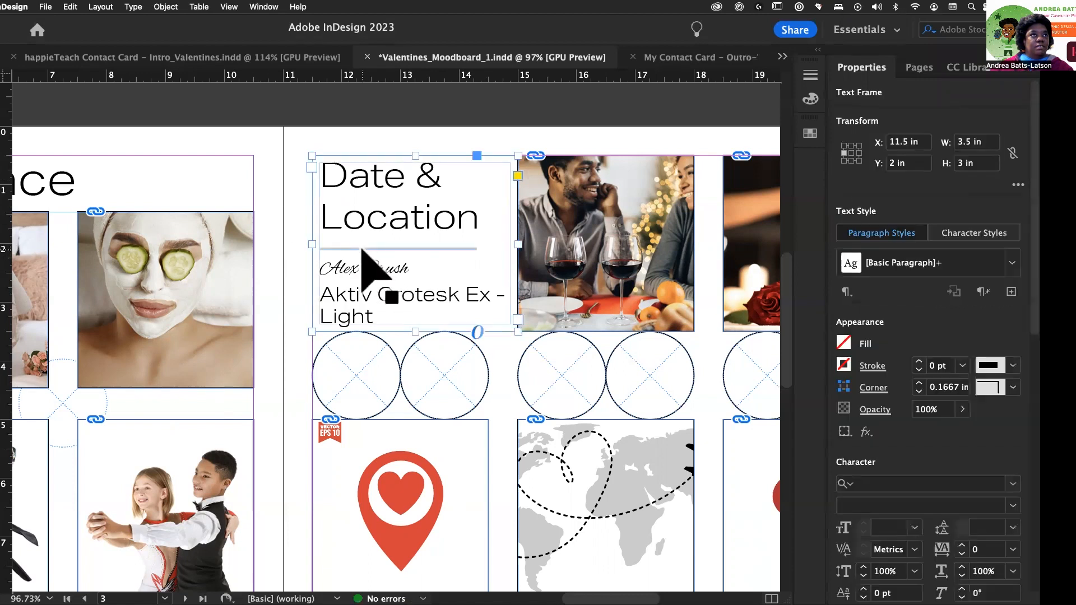
pyautogui.click(362, 251)
pyautogui.click(286, 137)
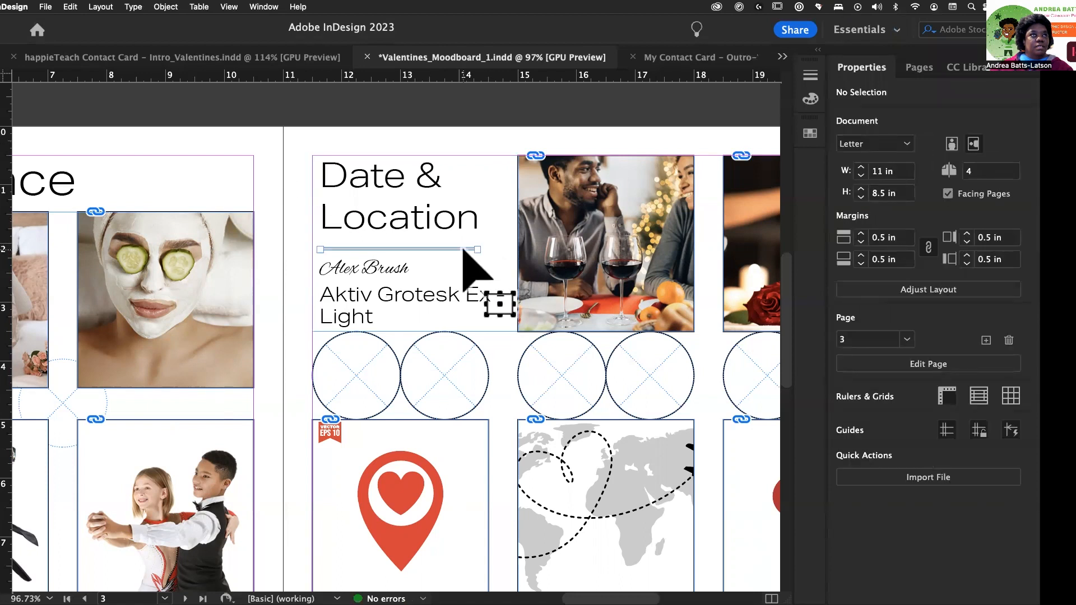
pyautogui.click(463, 250)
pyautogui.moveTo(477, 249); pyautogui.dragTo(444, 249)
pyautogui.click(446, 121)
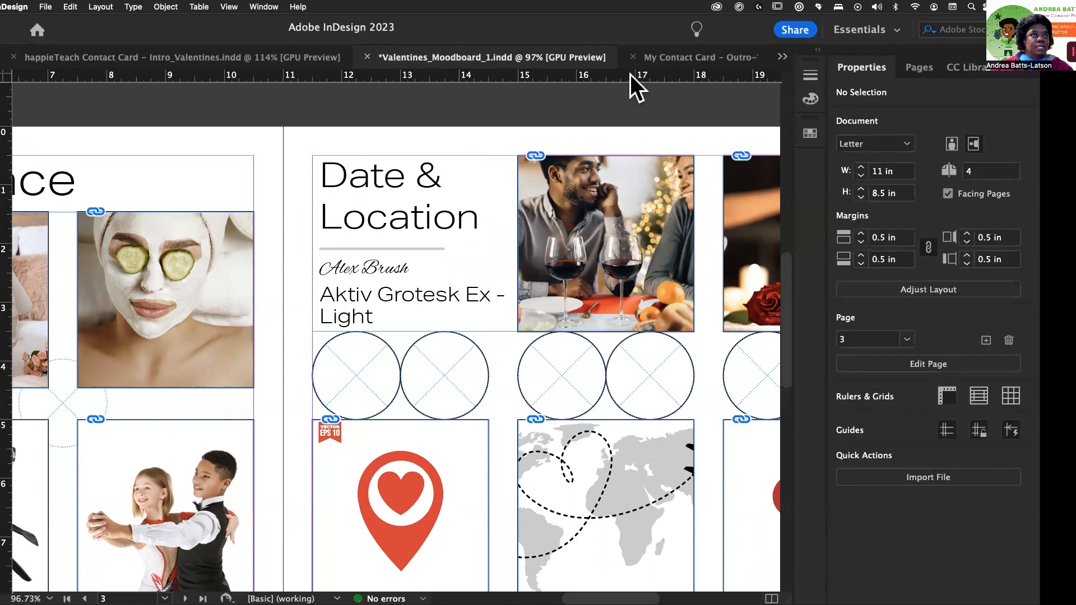
# Step: Review the layouts of pages 2 and 3, and select the gray divider line below the "Date & Location" title
pyautogui.hscroll(-3, 122, 336)
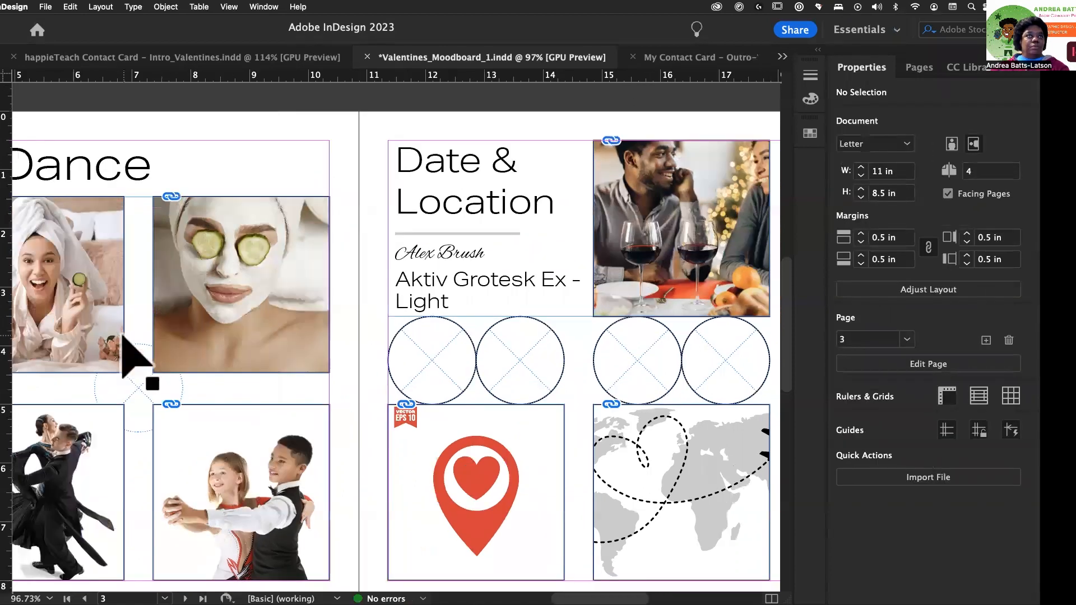
pyautogui.hscroll(-8, 122, 335)
pyautogui.scroll(-6, 122, 337)
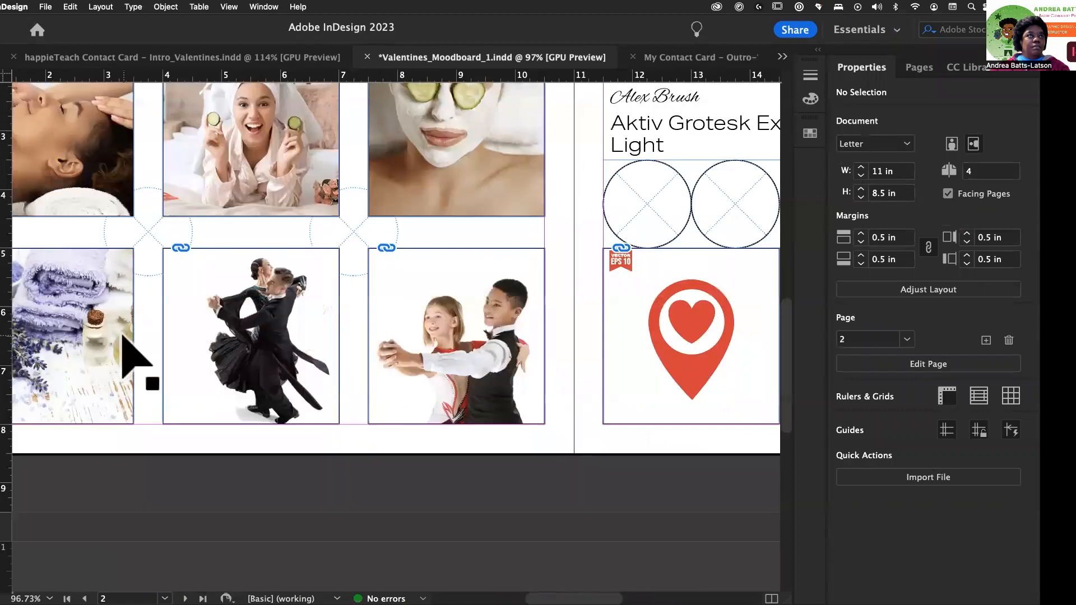
pyautogui.scroll(-10, 122, 336)
pyautogui.hscroll(3, 122, 336)
pyautogui.hscroll(-4, 122, 336)
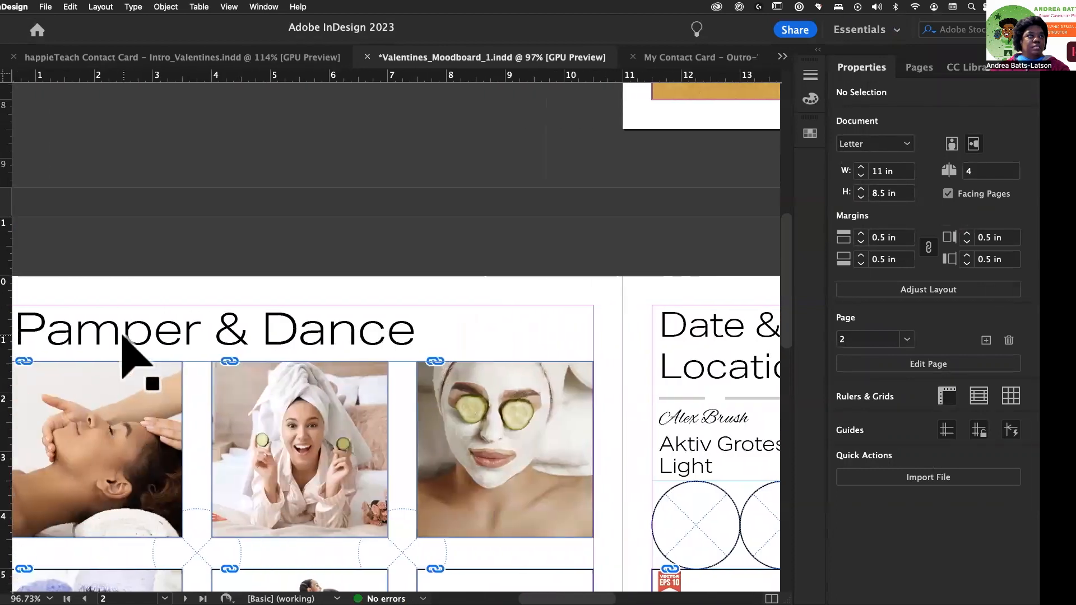
pyautogui.hscroll(5, 122, 336)
pyautogui.scroll(-9, 122, 335)
pyautogui.hscroll(13, 123, 335)
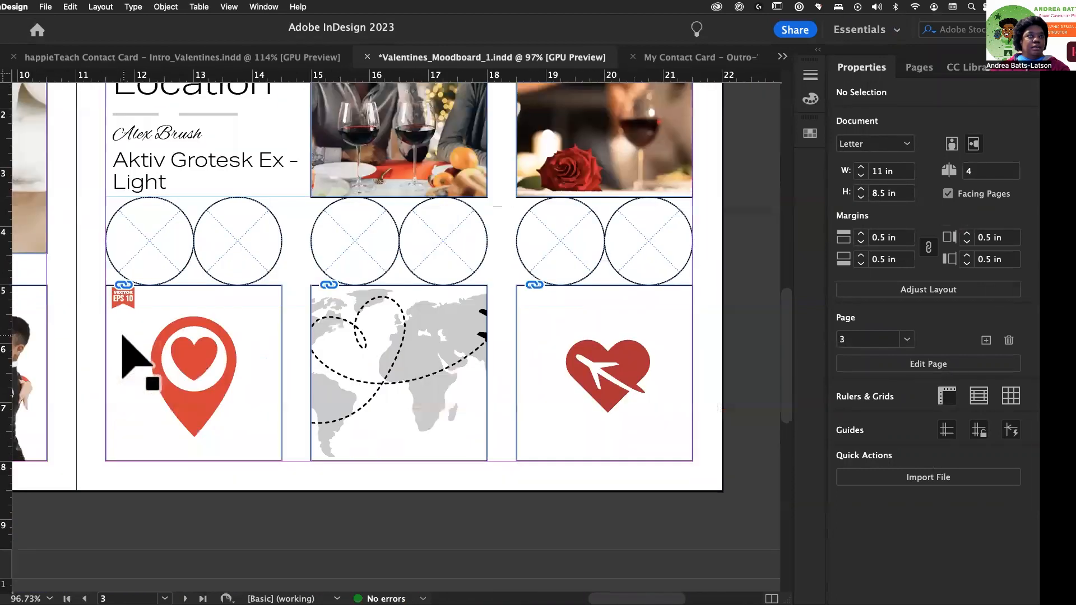
pyautogui.scroll(4, 122, 335)
pyautogui.hscroll(-1, 122, 335)
pyautogui.scroll(-1, 122, 336)
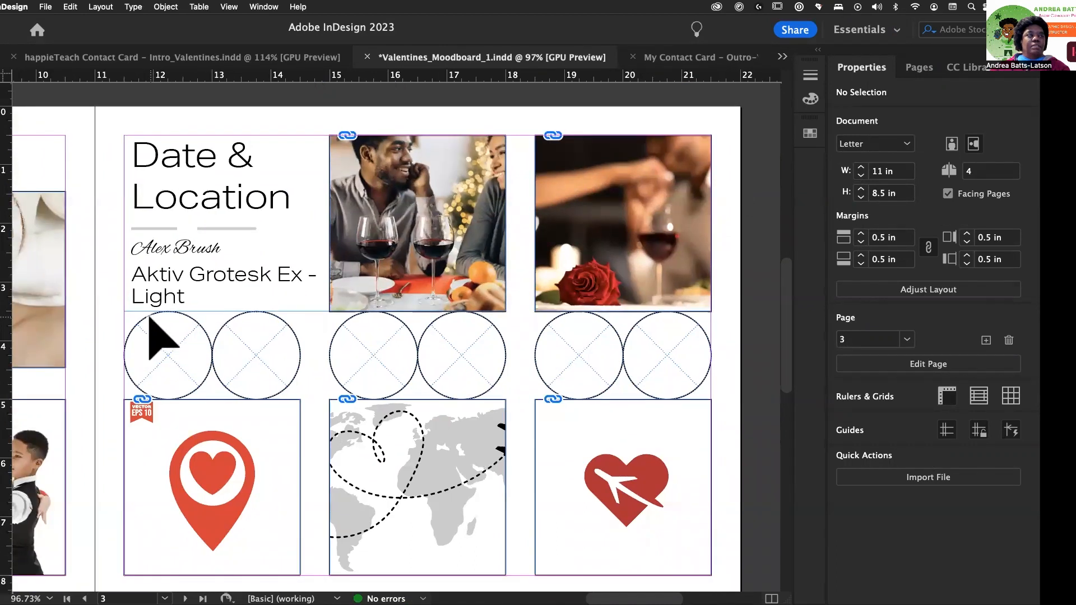
pyautogui.click(208, 229)
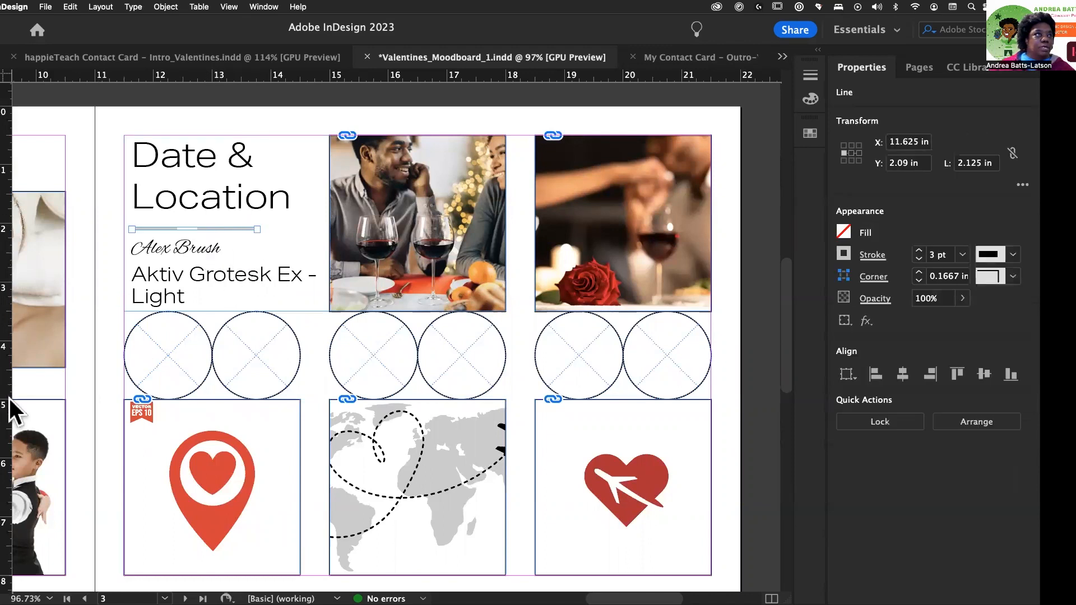
# Step: Set the stroke weight of the gray divider line below the "Date & Location" title to 2 pt
pyautogui.click(872, 255)
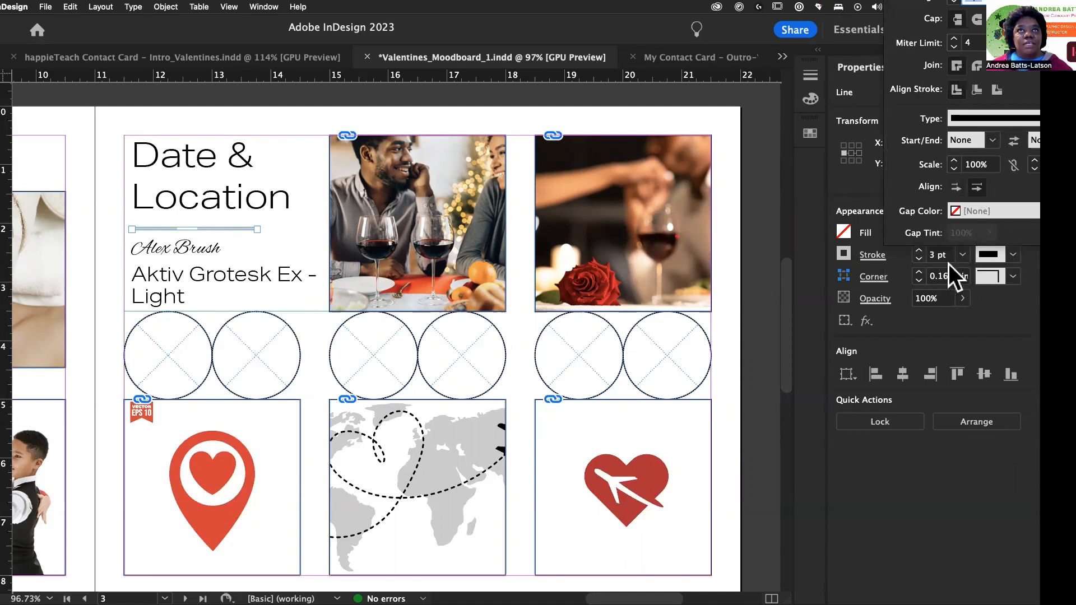
pyautogui.press('Down')
pyautogui.press('Down')
pyautogui.press('Down')
pyautogui.press('Down')
pyautogui.press('Down')
pyautogui.press('Down')
pyautogui.press('Up')
pyautogui.press('Up')
pyautogui.press('Up')
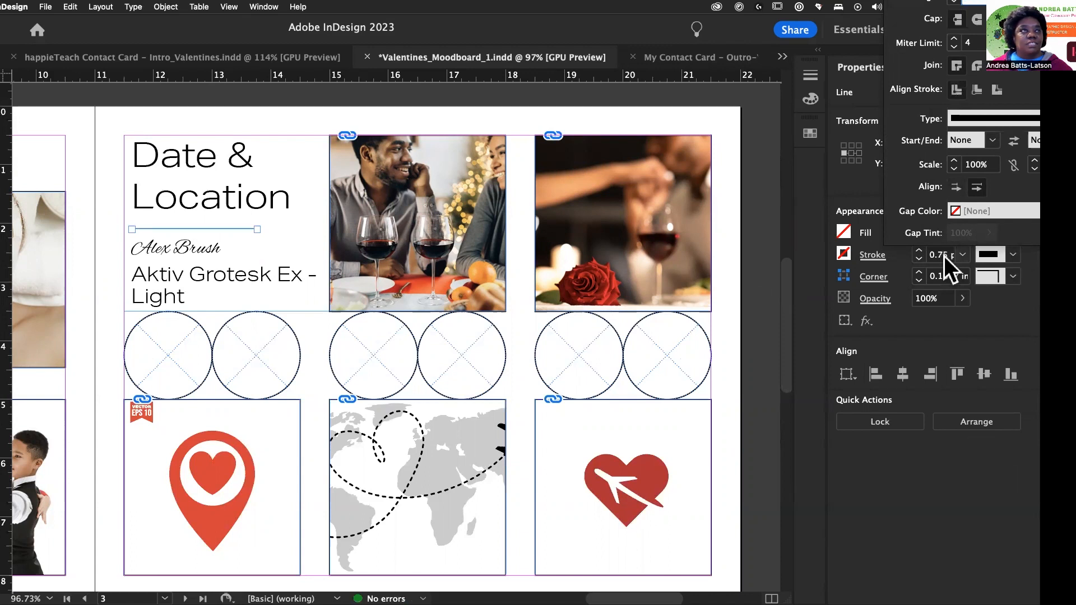
pyautogui.press('Up')
pyautogui.press('Up')
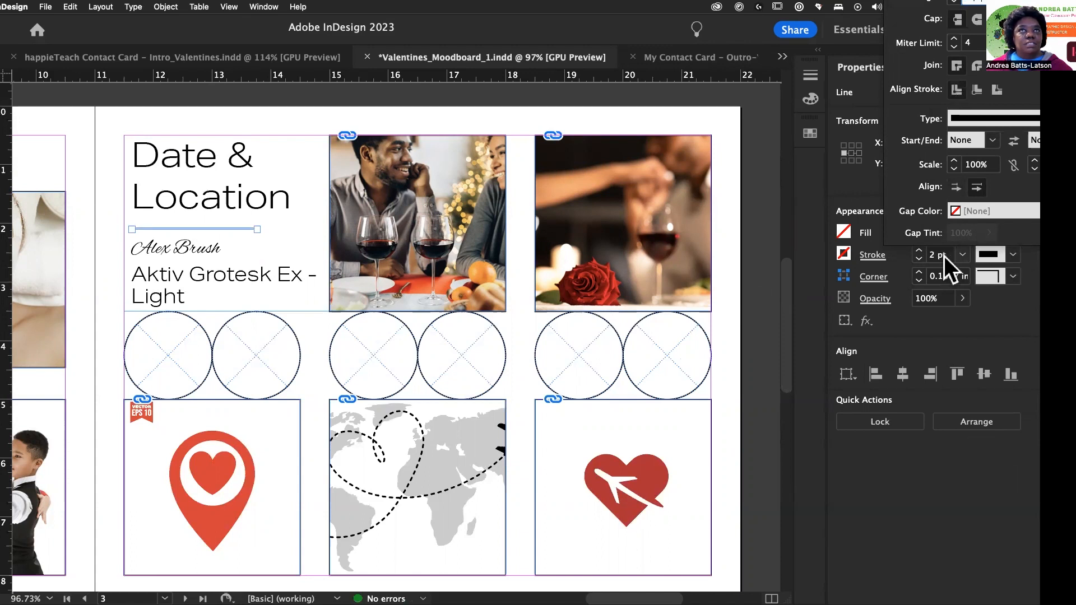
pyautogui.click(1015, 254)
pyautogui.click(1014, 253)
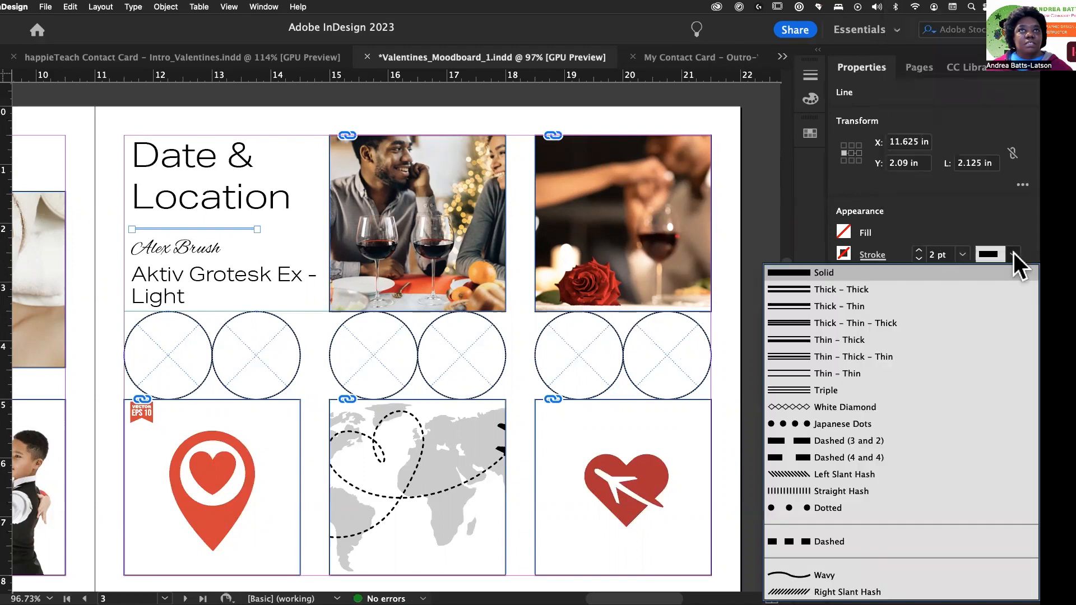
pyautogui.click(1013, 254)
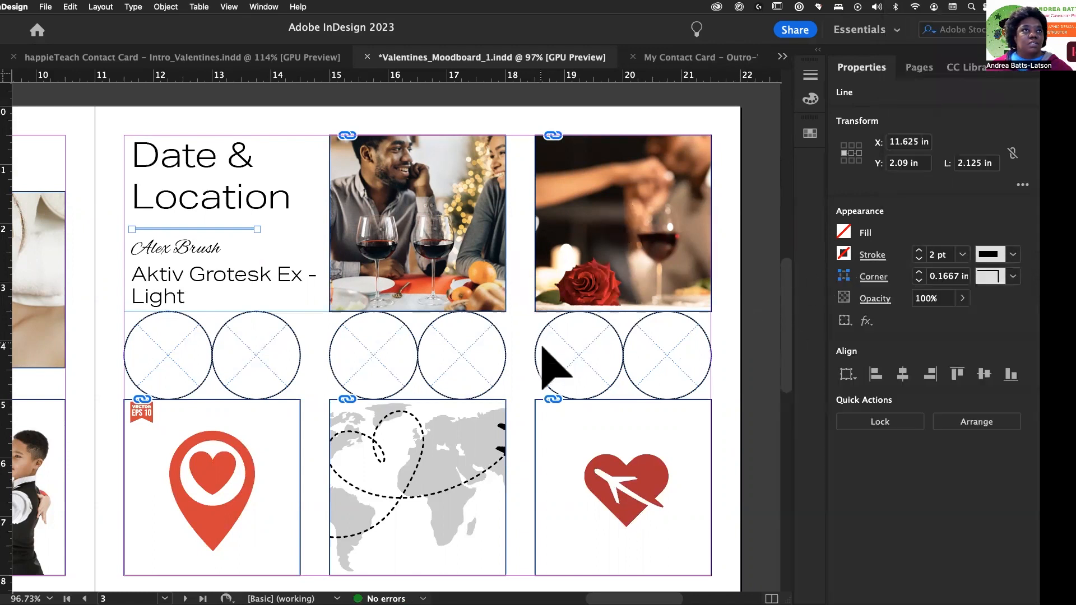
pyautogui.click(511, 328)
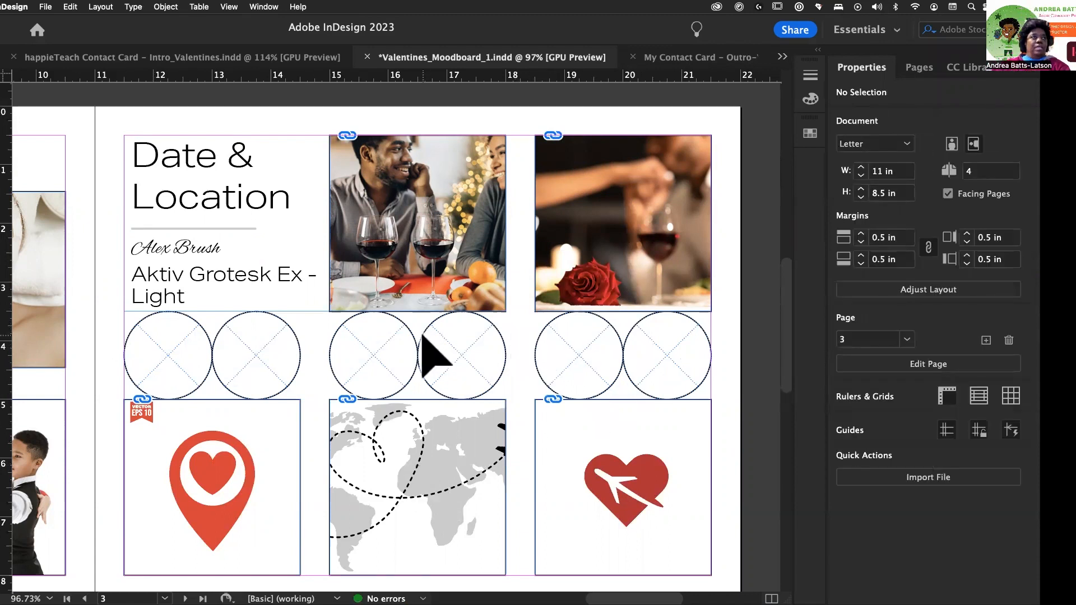
# Step: Create a 1.25 in by 1.25 in pink ellipse near the first circle frame below the "Date & Location" text
pyautogui.hscroll(3, 427, 336)
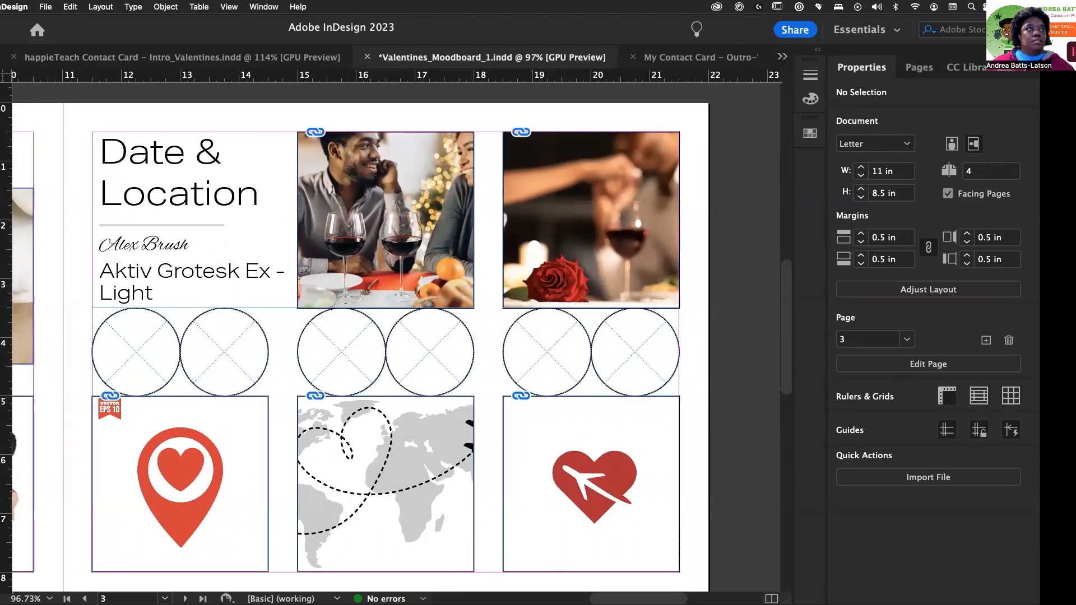
pyautogui.click(0, 298)
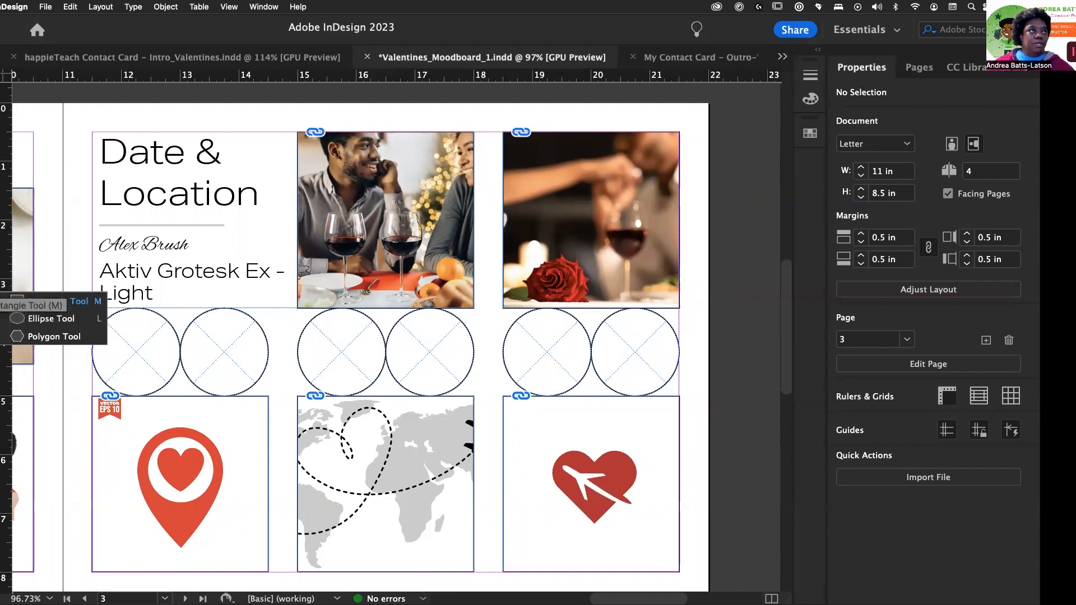
pyautogui.click(31, 320)
pyautogui.click(122, 336)
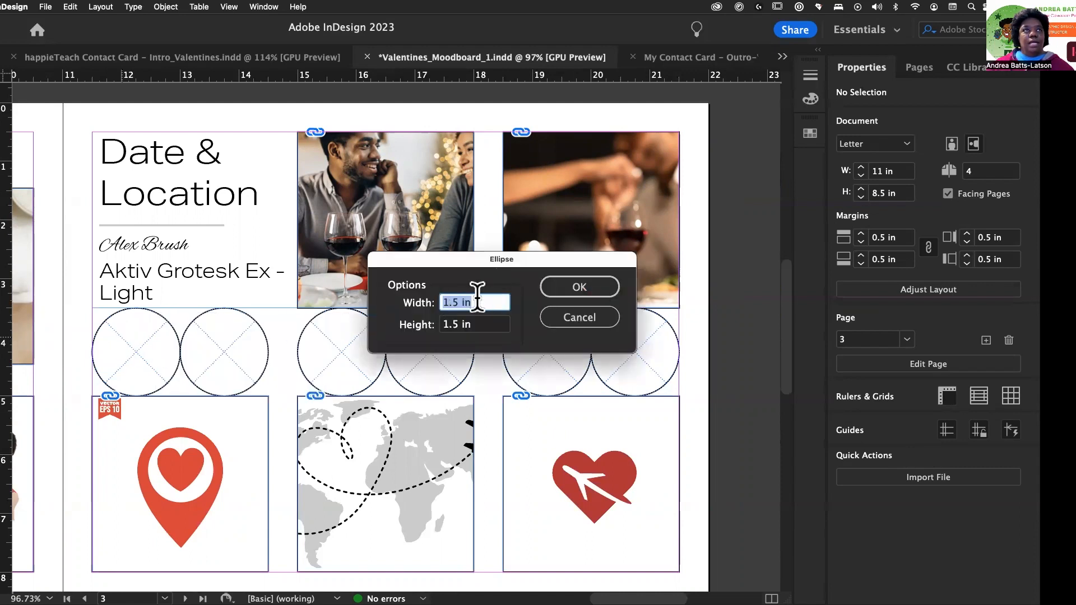
pyautogui.click(453, 303)
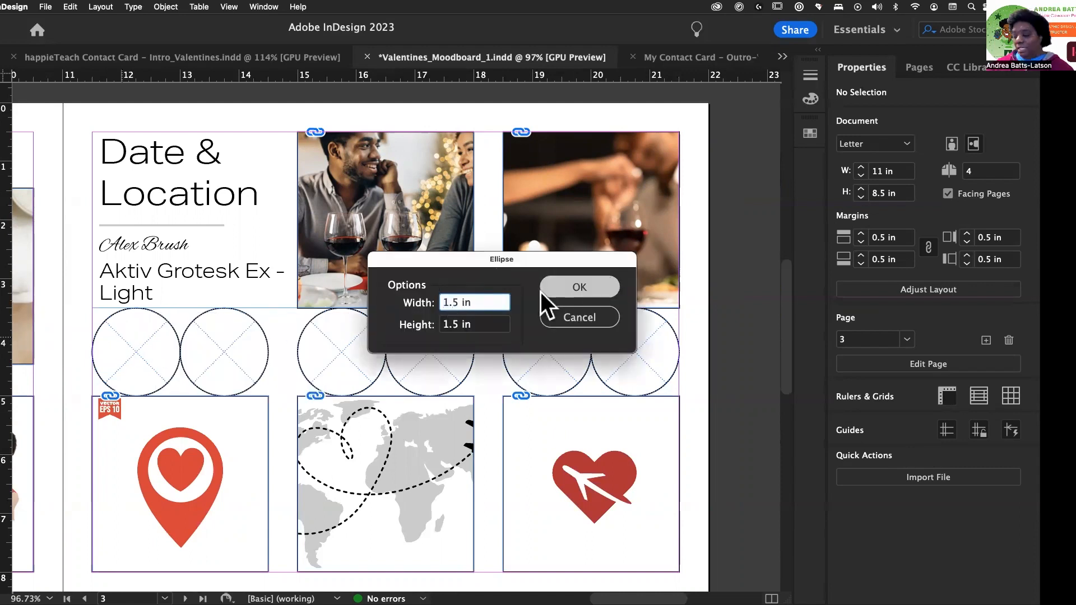
pyautogui.write('2')
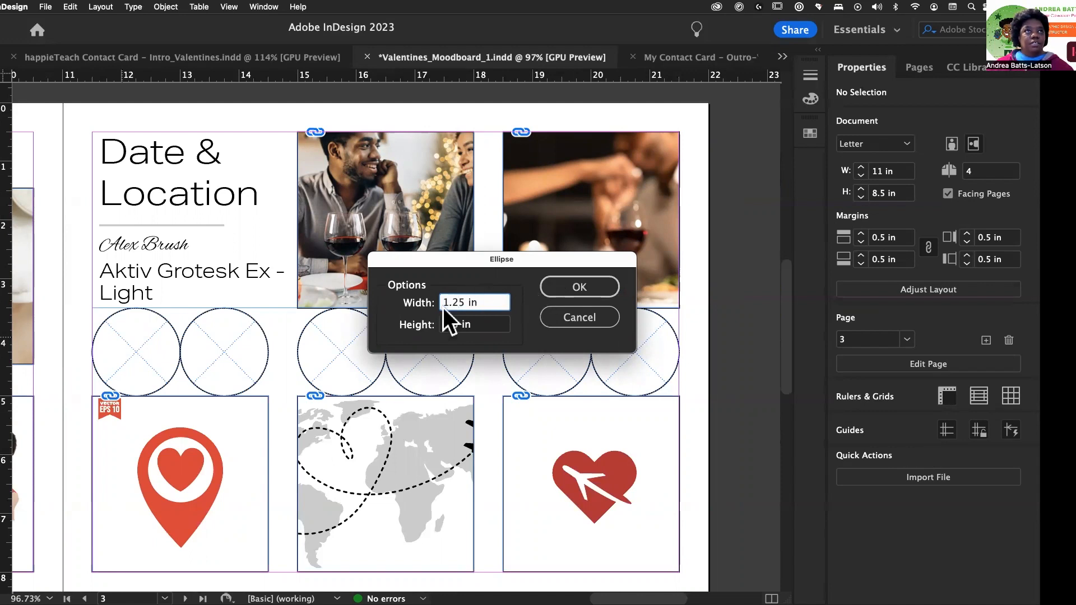
pyautogui.click(453, 324)
pyautogui.write('25')
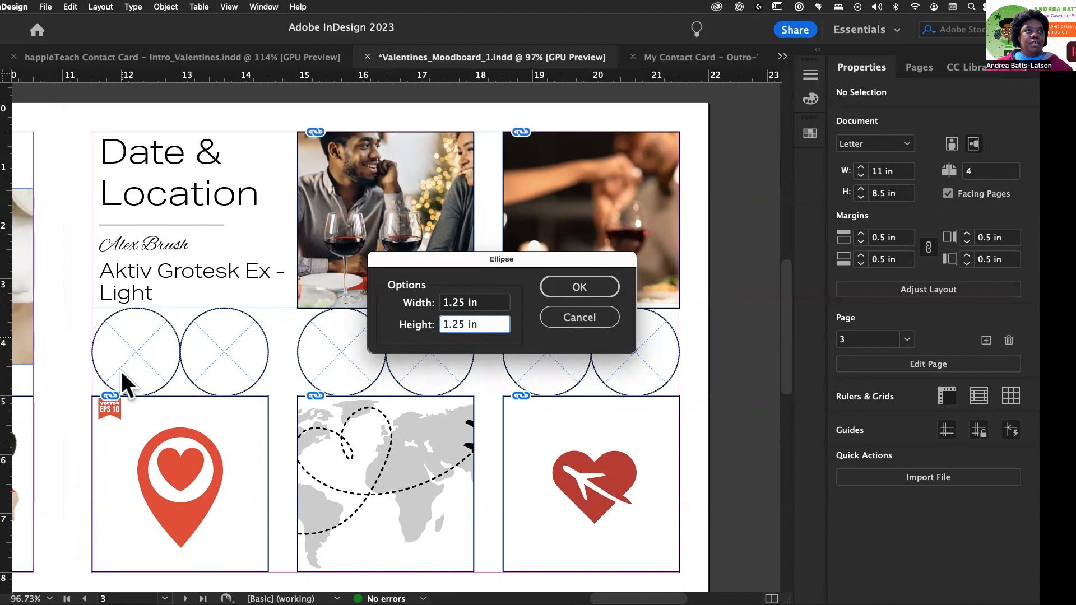
pyautogui.click(580, 287)
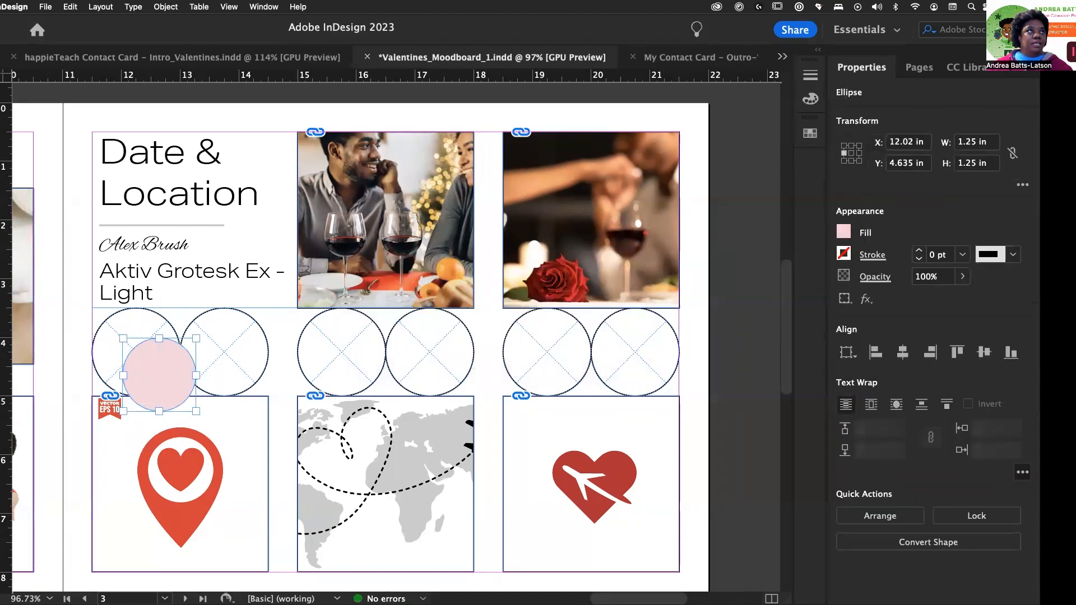
# Step: Center the pink circle inside the first circle frame and check the page in preview mode
pyautogui.moveTo(163, 403); pyautogui.dragTo(145, 386)
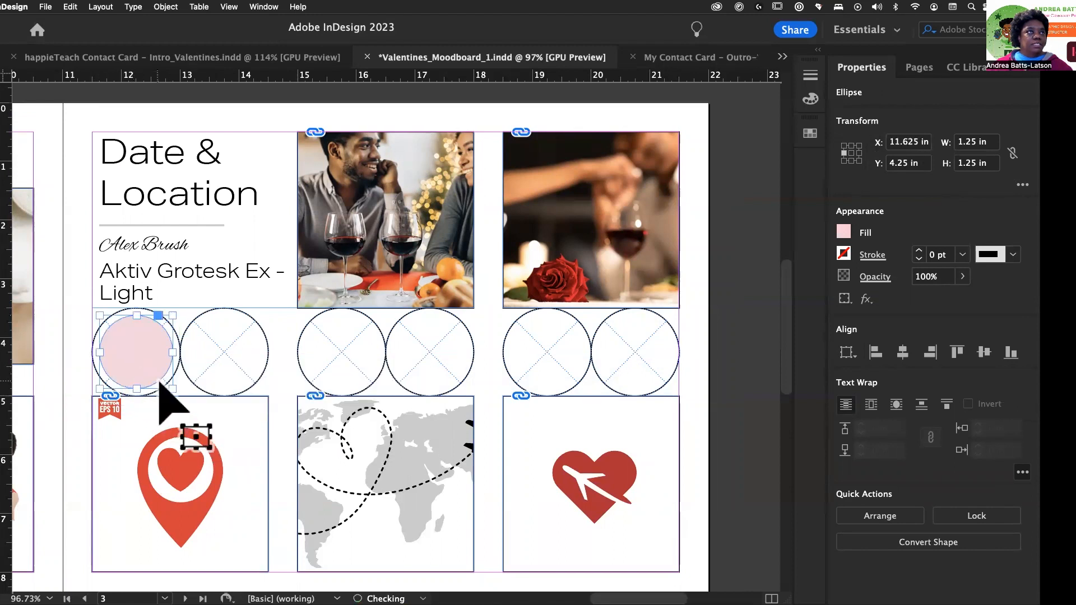
pyautogui.click(61, 384)
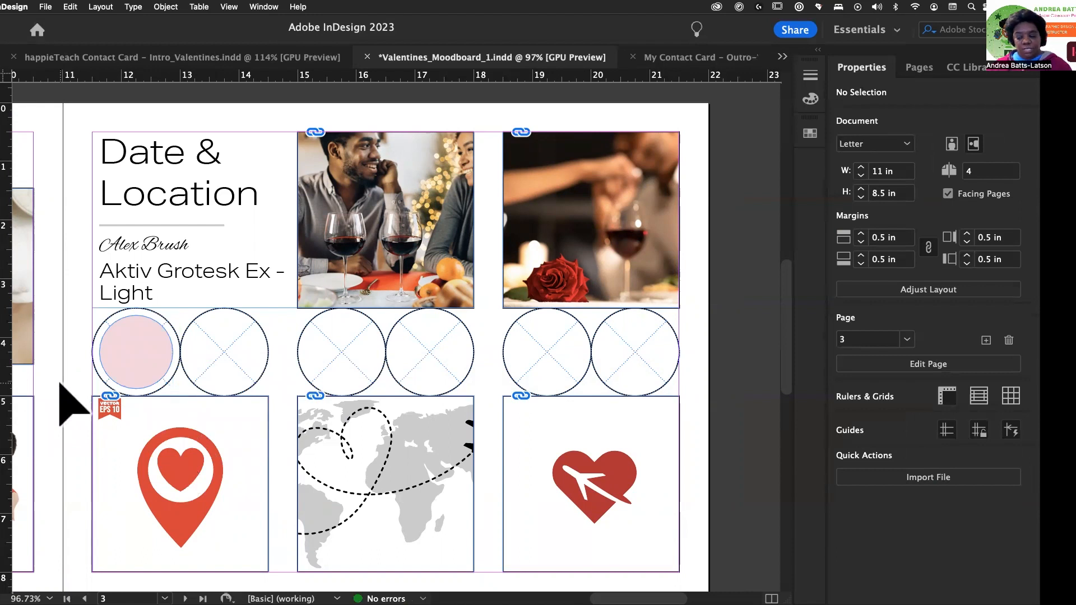
pyautogui.press('w')
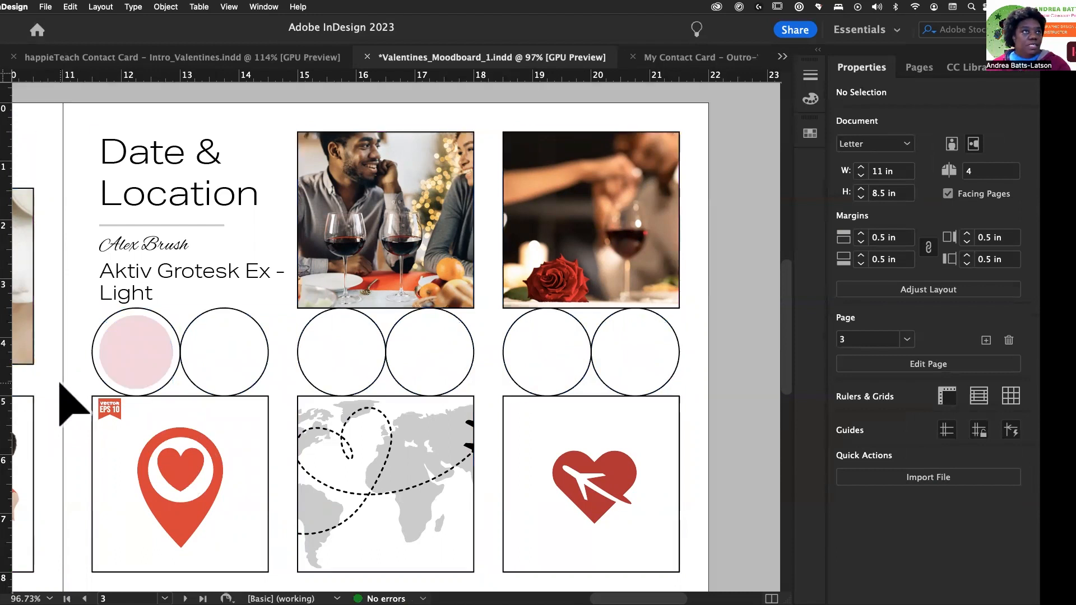
pyautogui.press('w')
# Step: Duplicate the pink circle into the second circle frame, and copy the pair into the middle and last pairs of frames
pyautogui.click(132, 342)
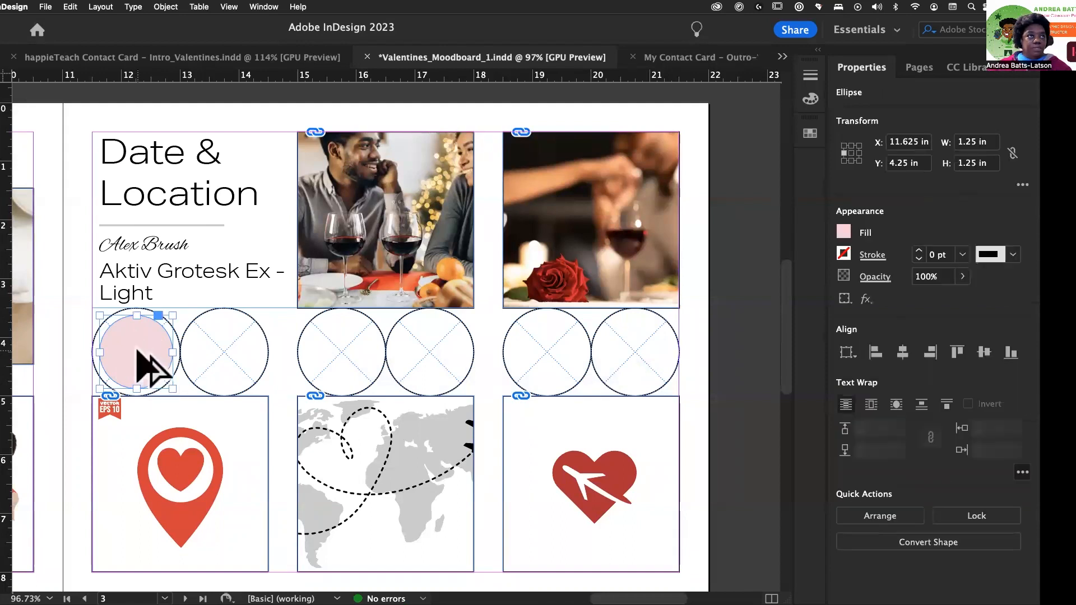
pyautogui.moveTo(137, 350); pyautogui.dragTo(225, 352)
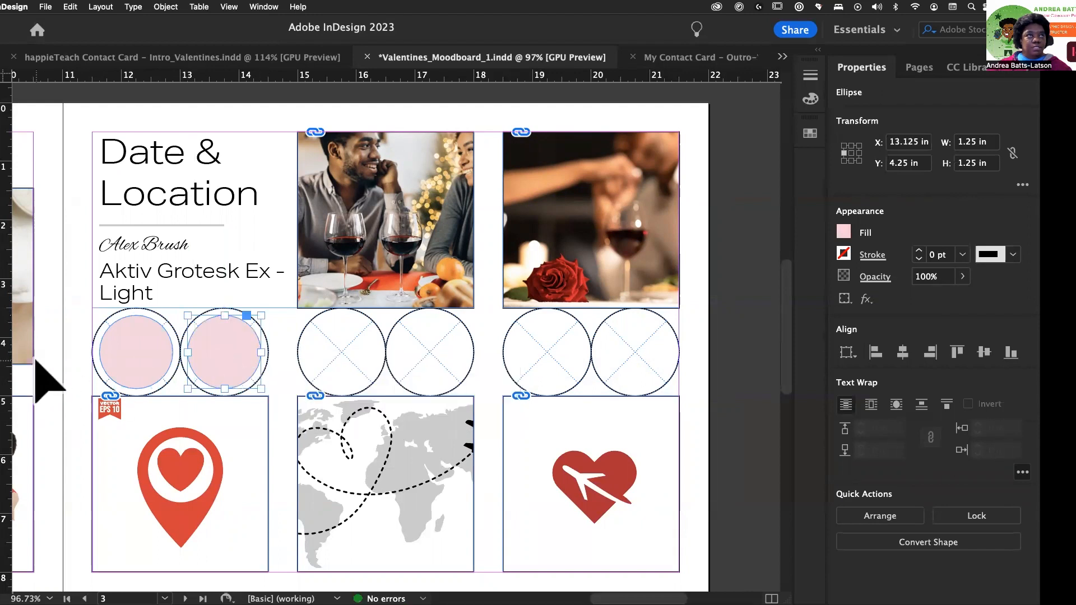
pyautogui.keyDown('shift'); pyautogui.click(117, 354); pyautogui.keyUp('shift')
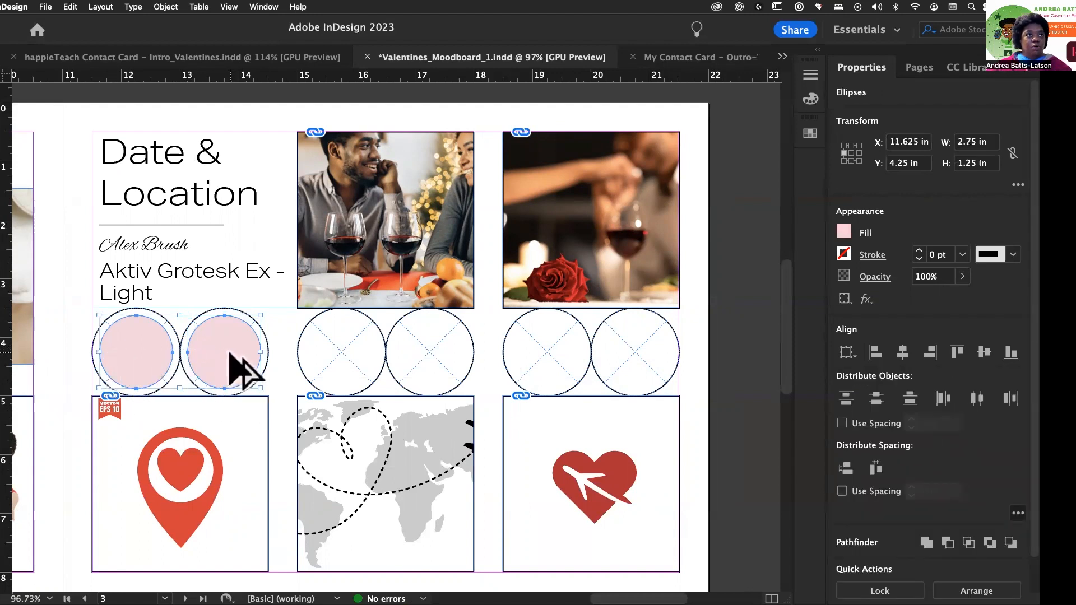
pyautogui.moveTo(230, 355); pyautogui.dragTo(636, 360)
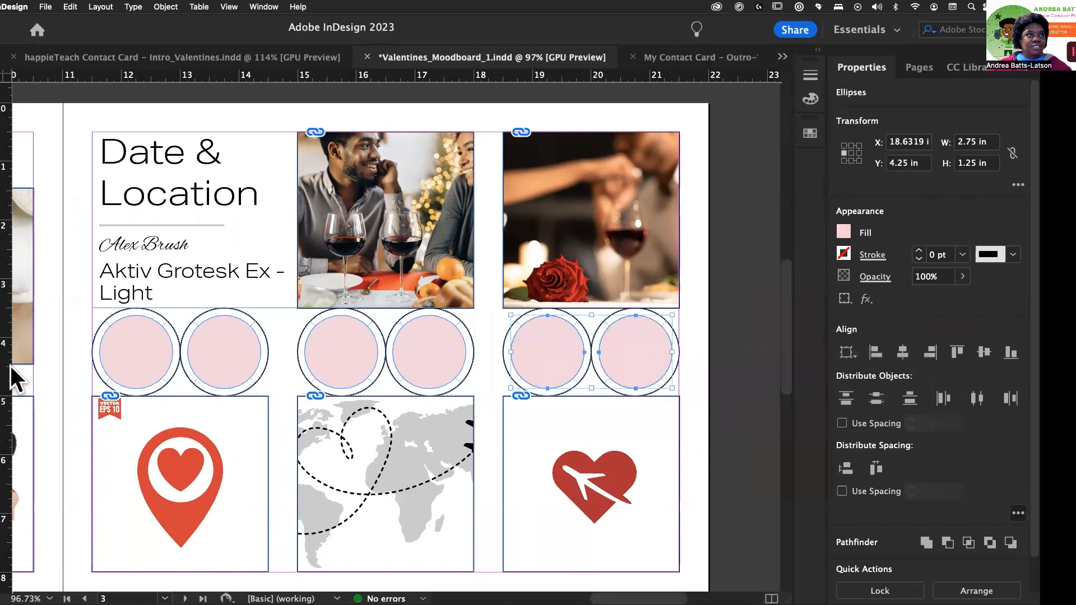
pyautogui.click(63, 376)
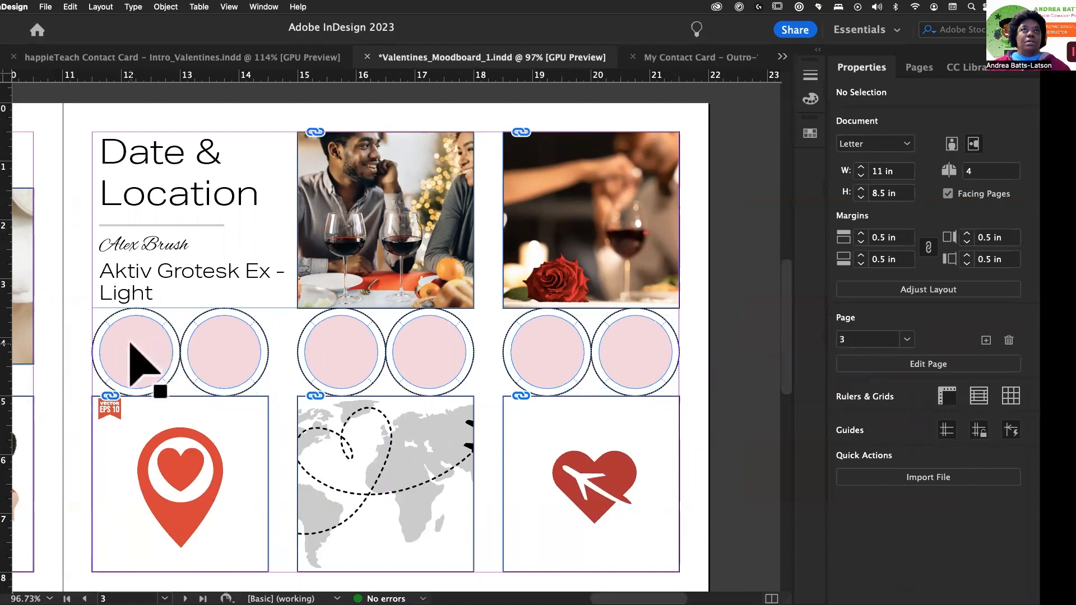
# Step: Open the document's color swatches and select the pink circle in the first circle frame
pyautogui.click(802, 135)
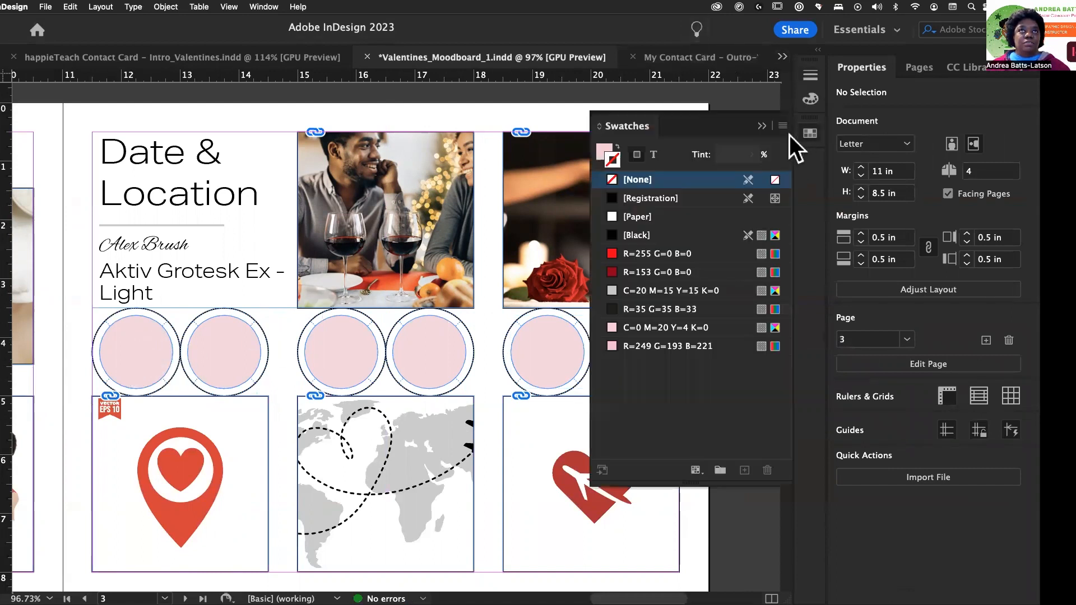
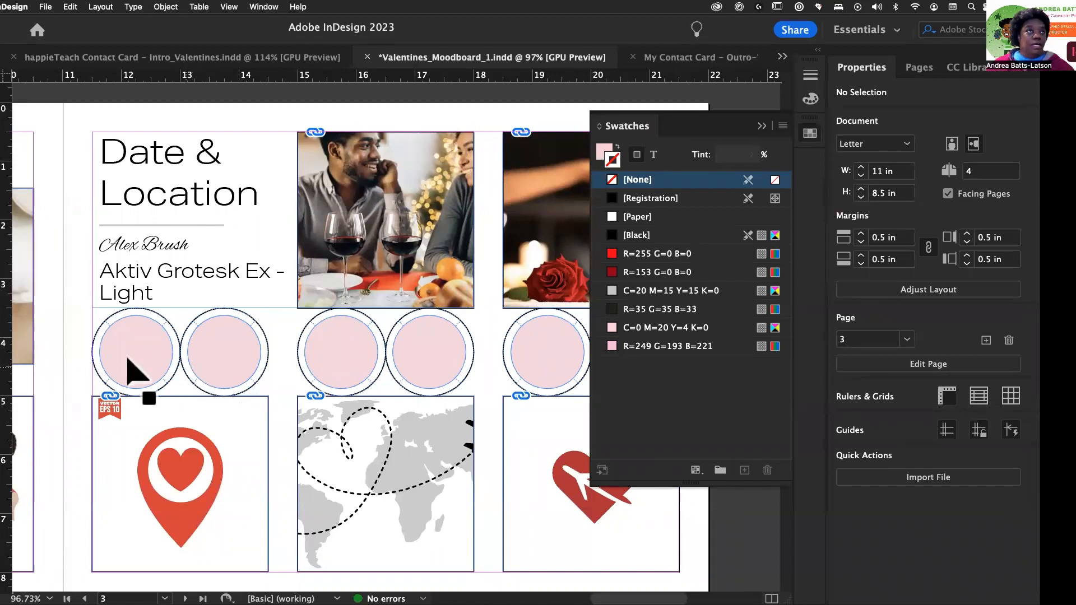
pyautogui.click(110, 365)
pyautogui.click(619, 253)
pyautogui.moveTo(620, 254)
pyautogui.mouseDown()
pyautogui.moveTo(332, 353)
pyautogui.moveTo(596, 250)
pyautogui.mouseUp()
pyautogui.press('super+z')
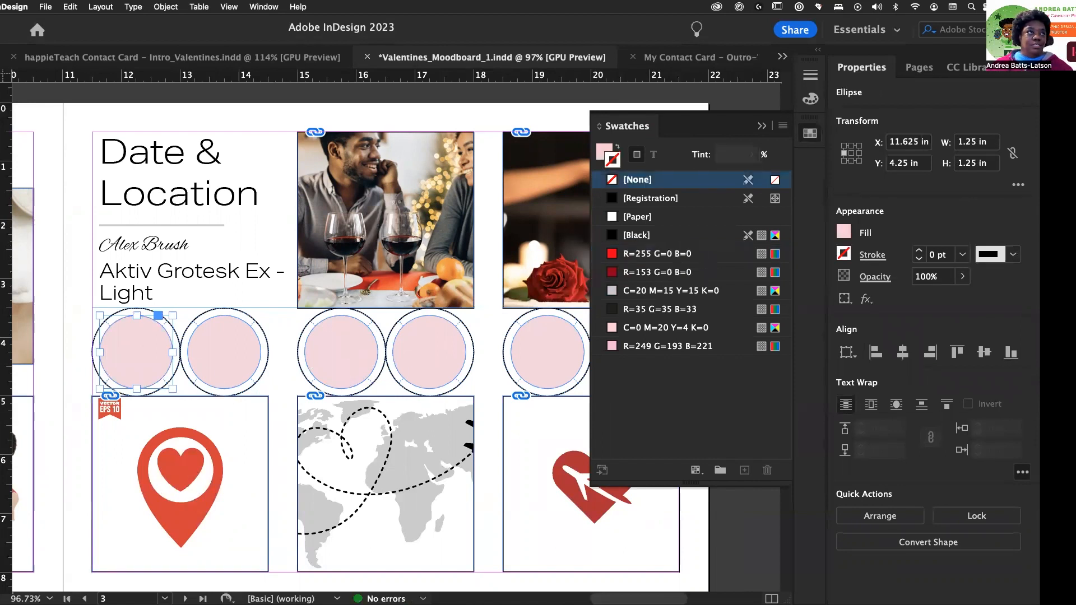
# Step: Fill the first circle with the R=255 G=0 B=0 swatch and the second with R=153 G=0 B=0
pyautogui.press('x')
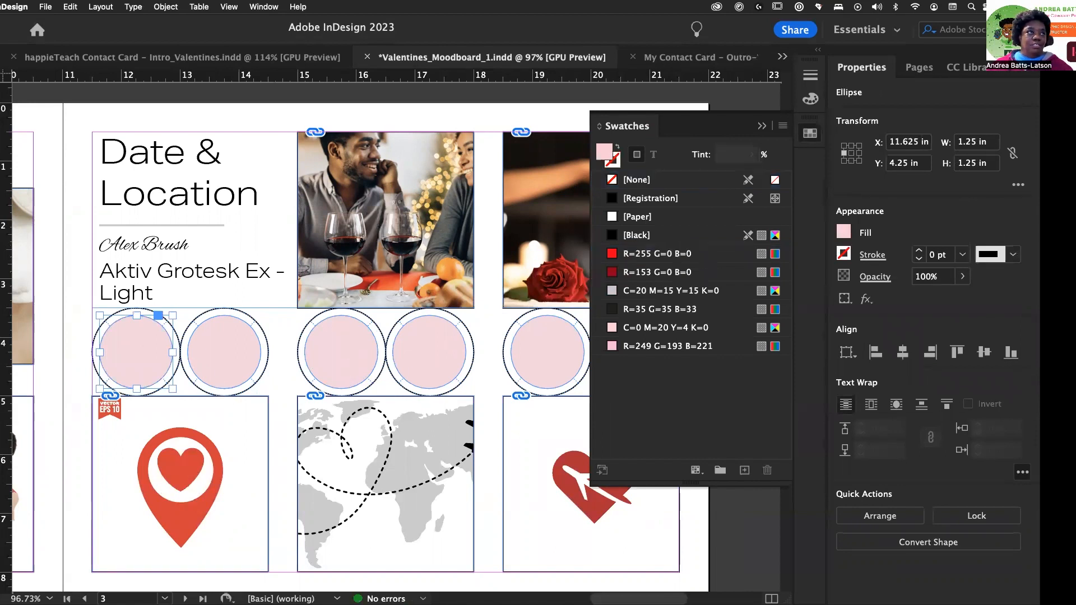
pyautogui.click(609, 253)
pyautogui.click(238, 367)
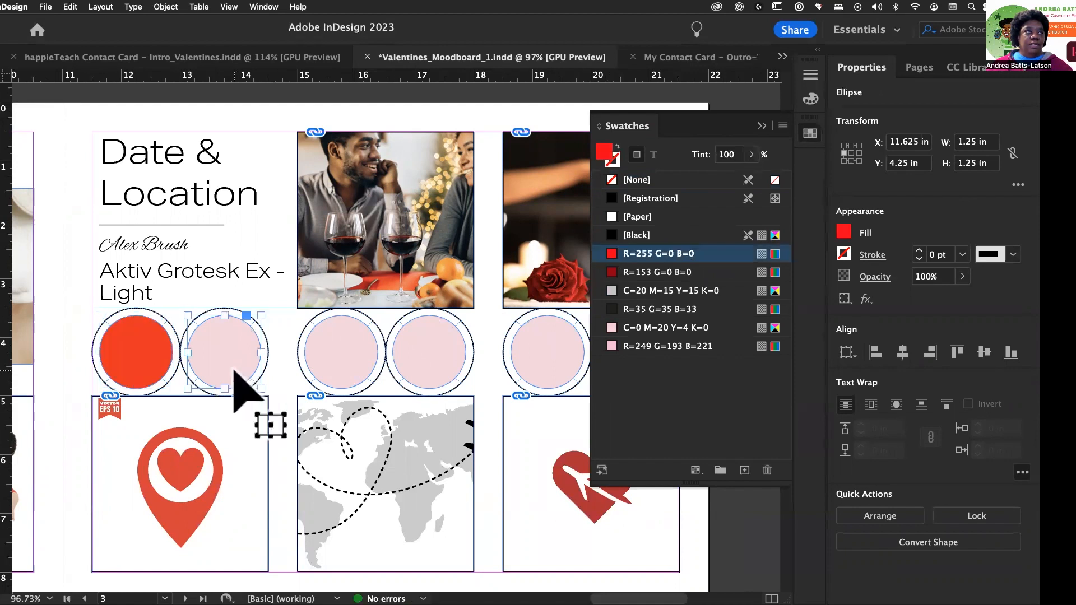
pyautogui.click(610, 272)
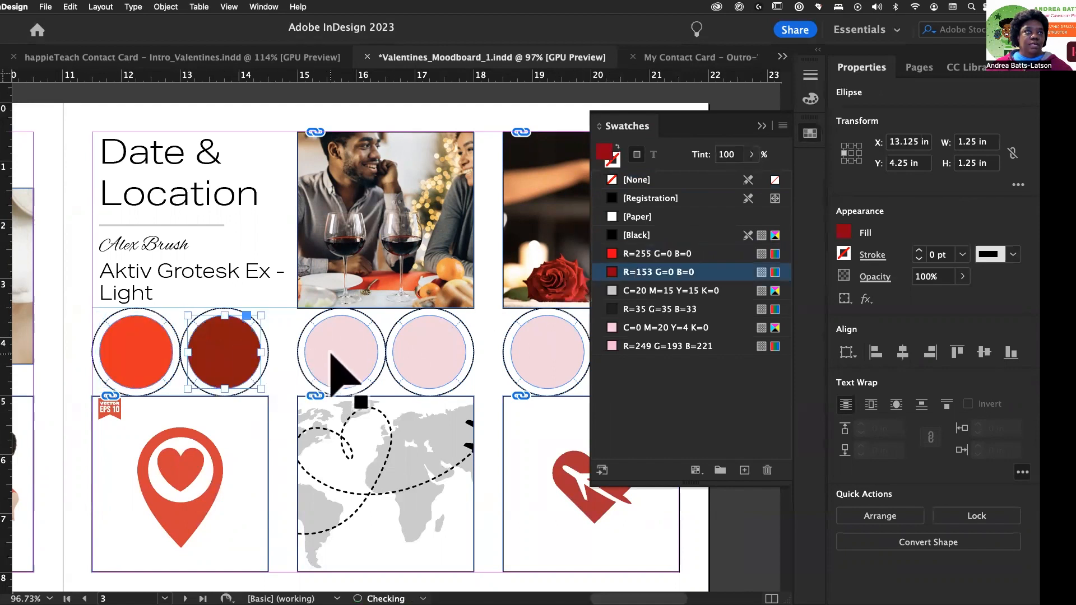
# Step: Fill the third circle with the C=20 M=15 Y=15 K=0 swatch and the fourth with R=35 G=35 B=33
pyautogui.click(373, 343)
pyautogui.click(609, 291)
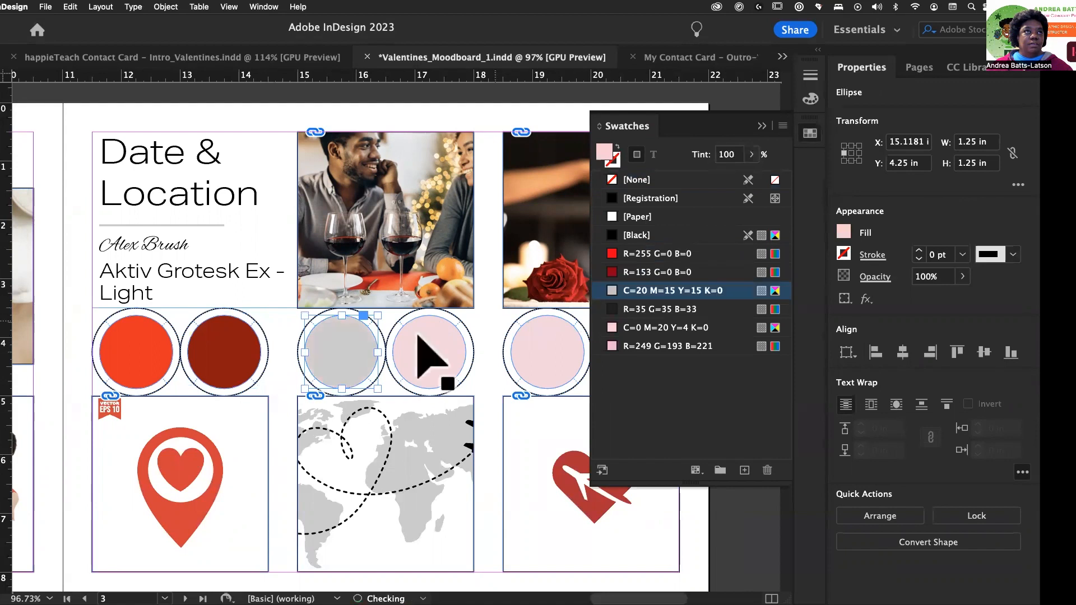
pyautogui.click(409, 344)
pyautogui.click(608, 309)
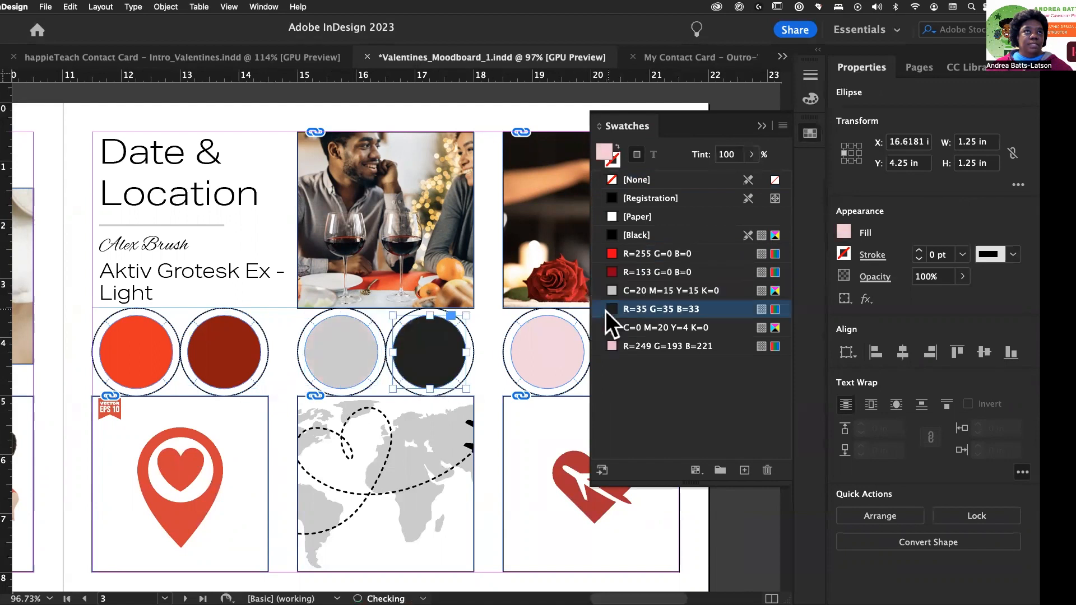
# Step: Fill the fifth circle with the C=0 M=20 Y=4 K=0 swatch and the sixth with R=249 G=193 B=221, and close the swatches
pyautogui.click(538, 345)
pyautogui.hscroll(3, 553, 360)
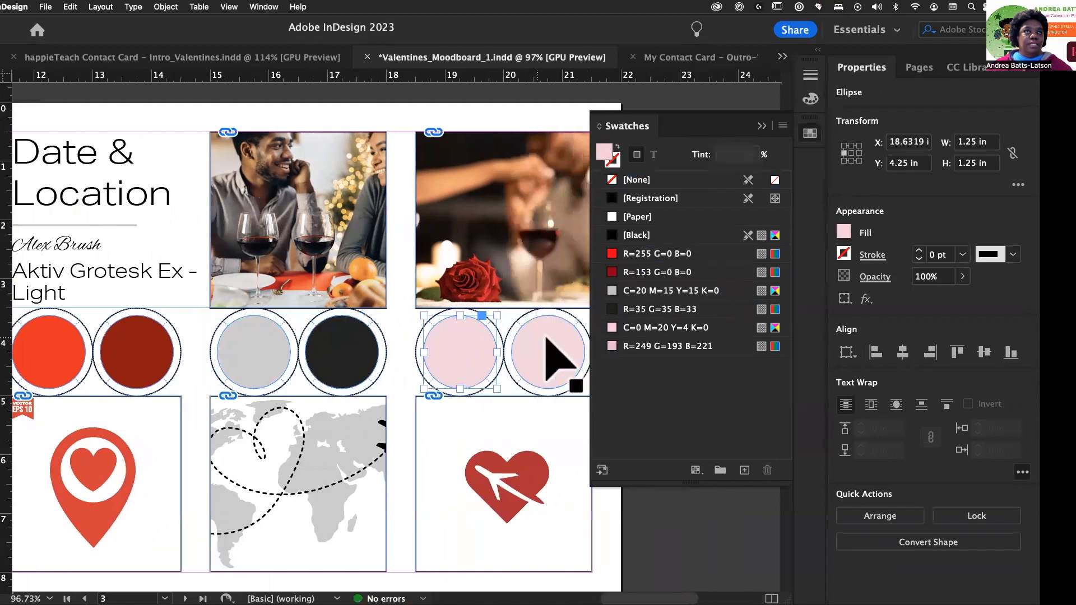
pyautogui.click(608, 327)
pyautogui.hscroll(3, 392, 370)
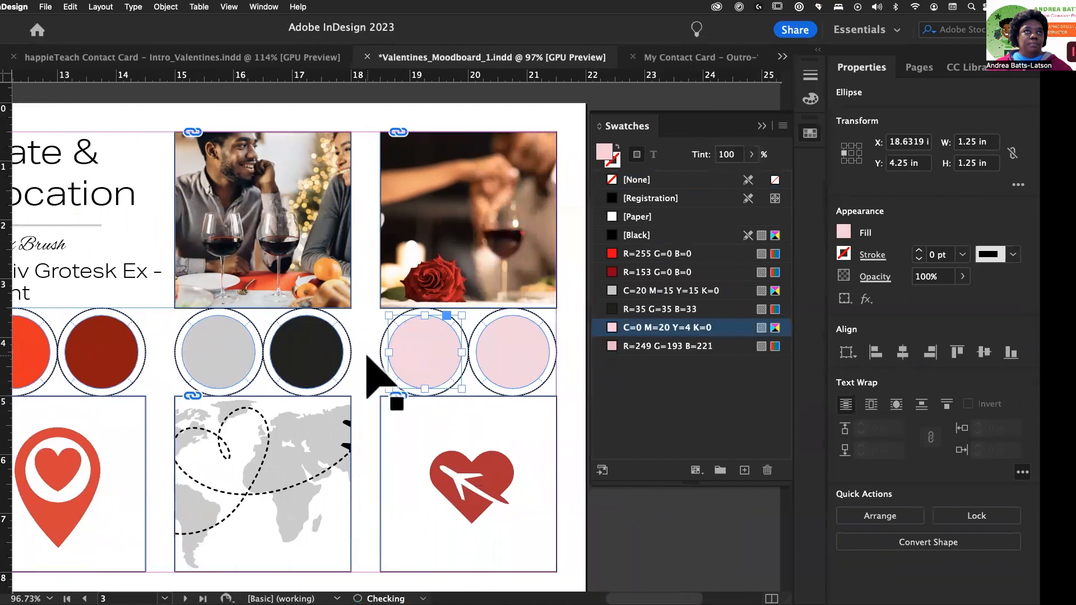
pyautogui.click(438, 357)
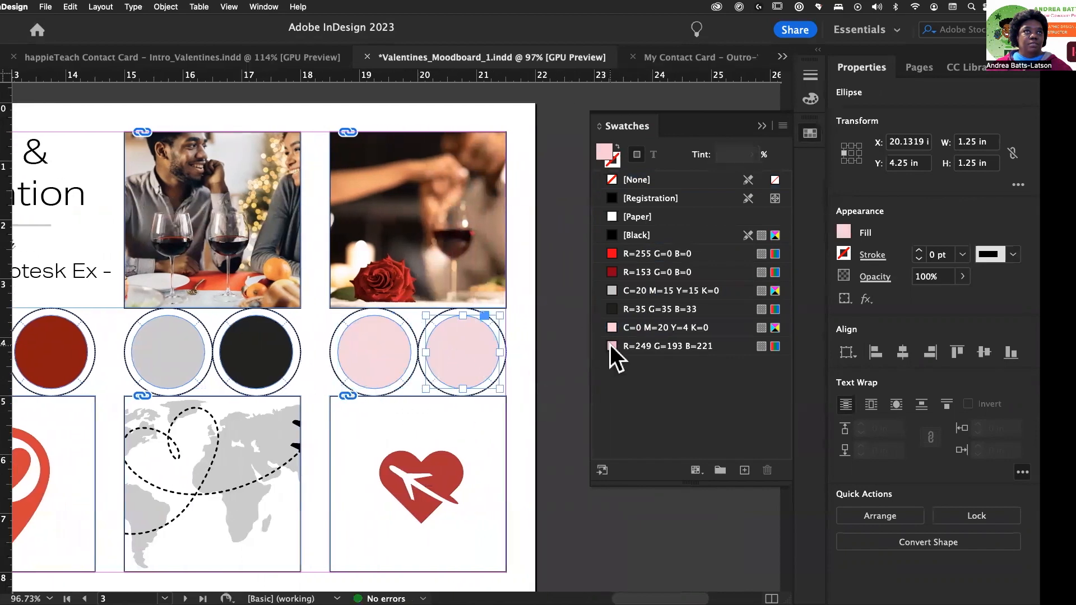
pyautogui.click(610, 346)
pyautogui.click(521, 312)
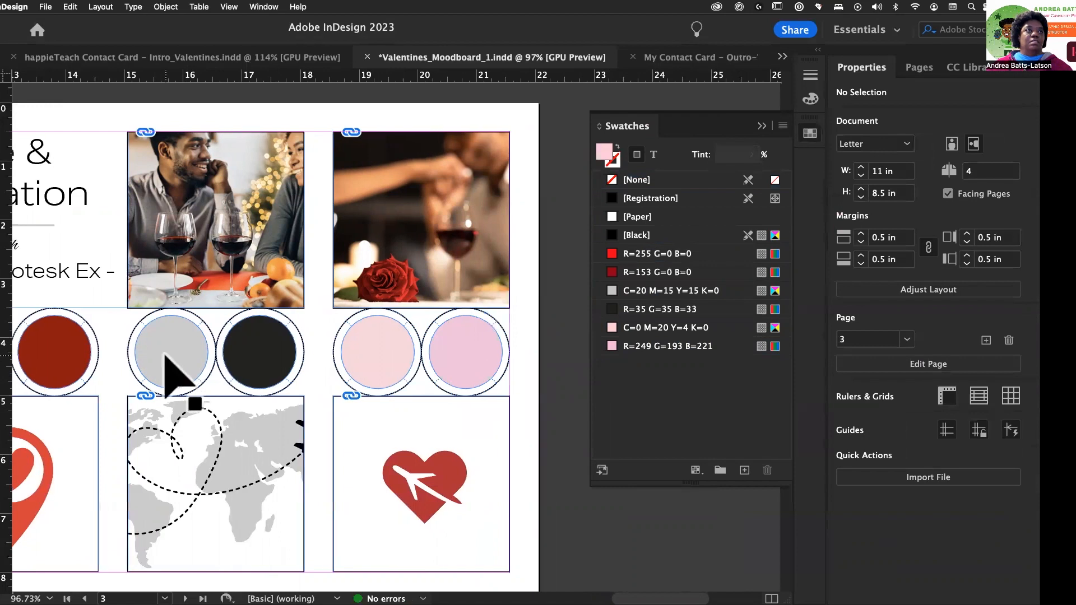
pyautogui.hscroll(-12, 187, 392)
pyautogui.hscroll(5, 166, 364)
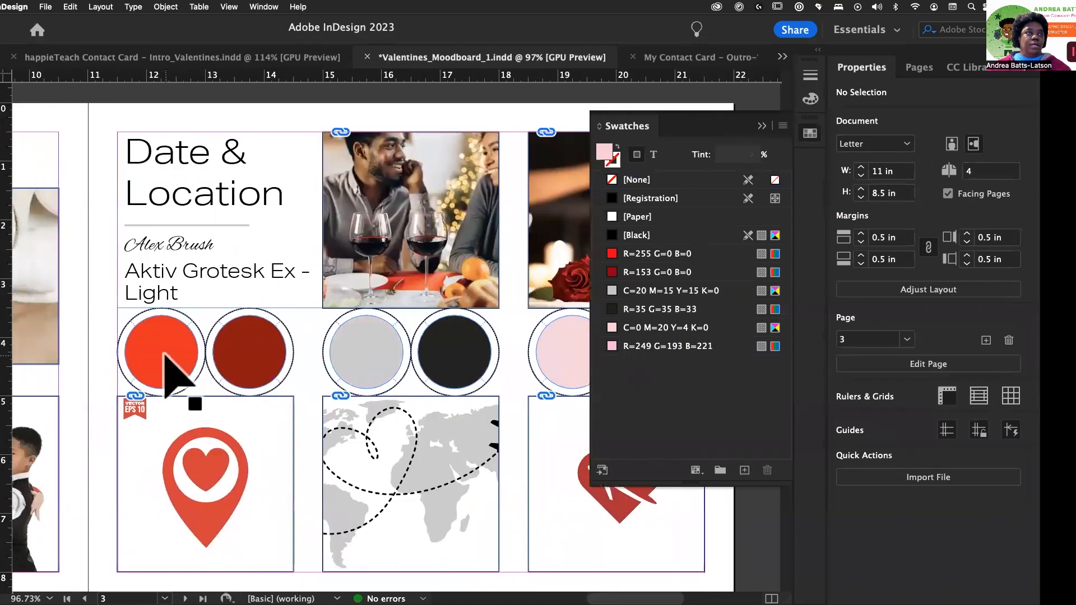
pyautogui.click(759, 128)
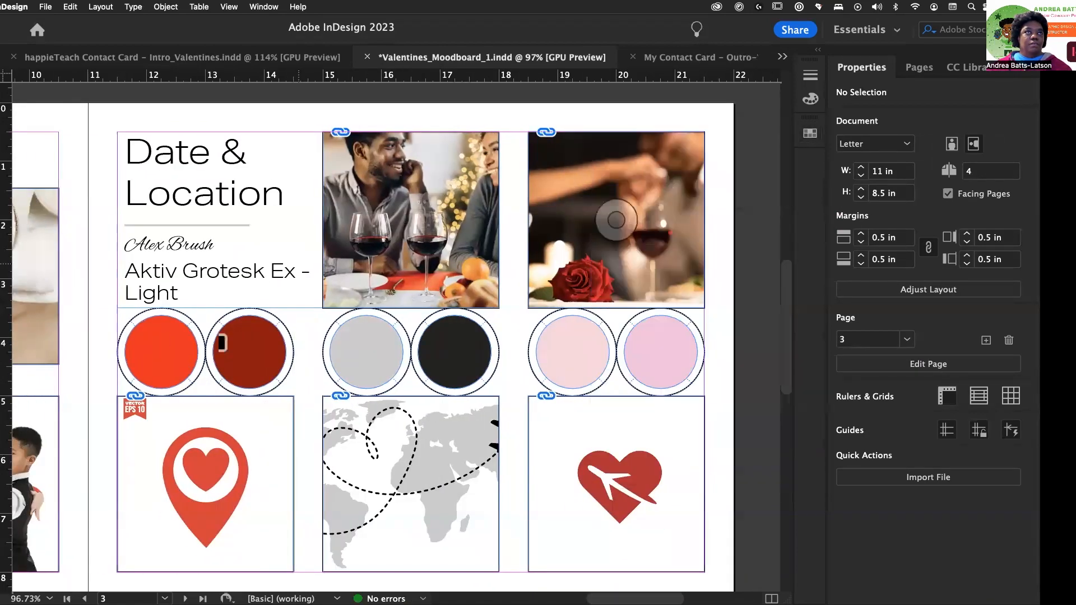
# Step: Shift the dining couple photo left inside its frame to an X offset of about -1.20 in, bringing both people into view
pyautogui.click(412, 221)
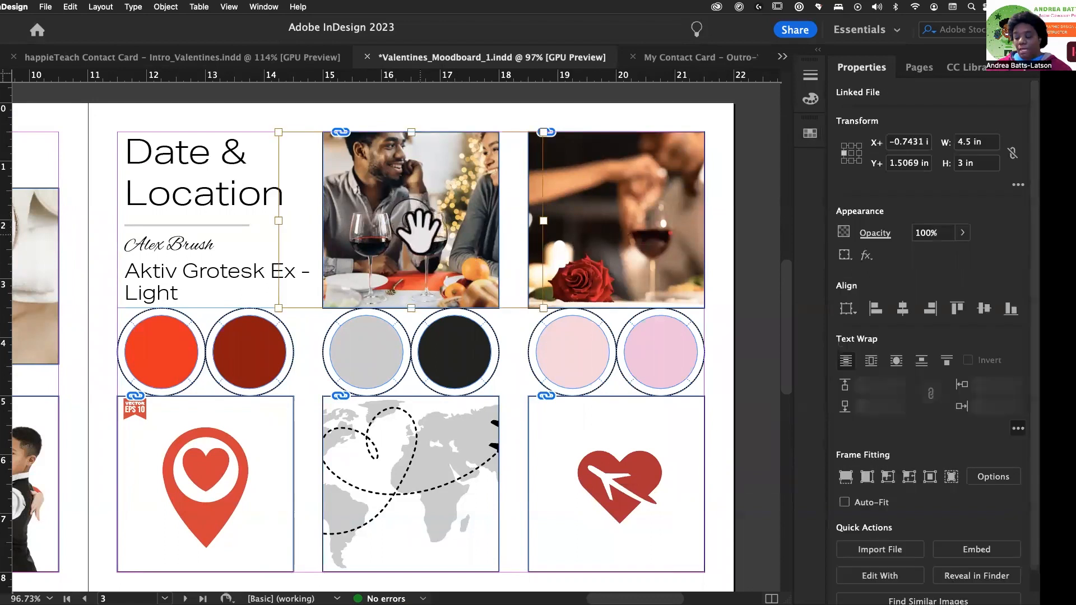
pyautogui.press('Left')
pyautogui.press('Left')
pyautogui.press('Left')
pyautogui.press('Left')
pyautogui.press('Left')
pyautogui.press('Left')
pyautogui.press('Left')
pyautogui.press('Left')
pyautogui.press('Left')
pyautogui.press('Left')
pyautogui.press('Left')
pyautogui.press('Left')
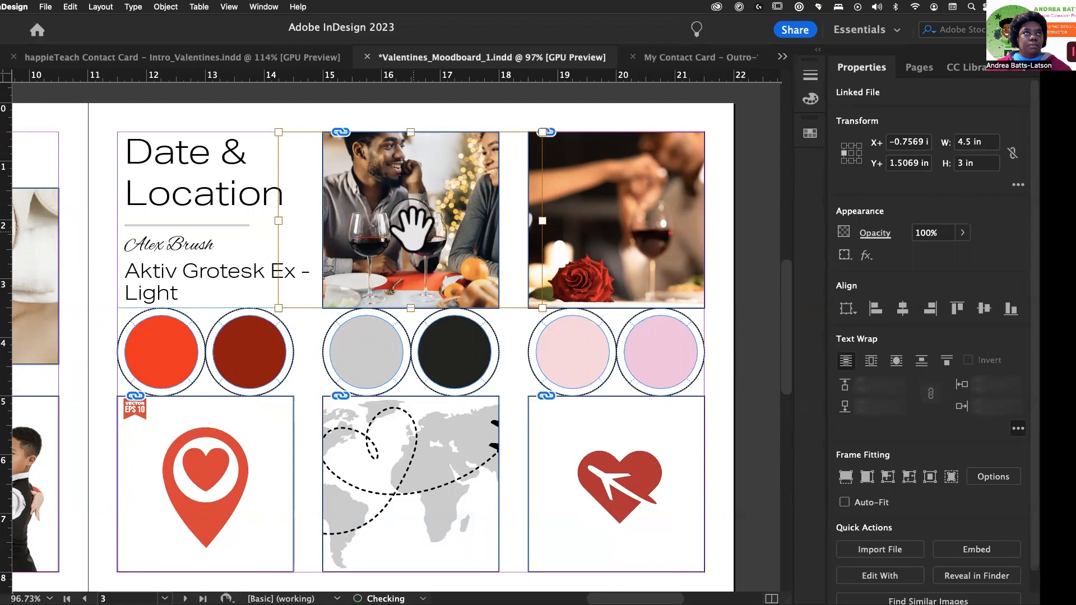
pyautogui.press('Left')
pyautogui.press('Left')
pyautogui.press('Left')
pyautogui.press('Left')
pyautogui.press('Left')
pyautogui.press('Left')
pyautogui.press('Left')
pyautogui.press('Left')
pyautogui.press('Left')
pyautogui.press('Left')
pyautogui.press('Left')
pyautogui.press('Left')
pyautogui.press('Left')
pyautogui.press('Left')
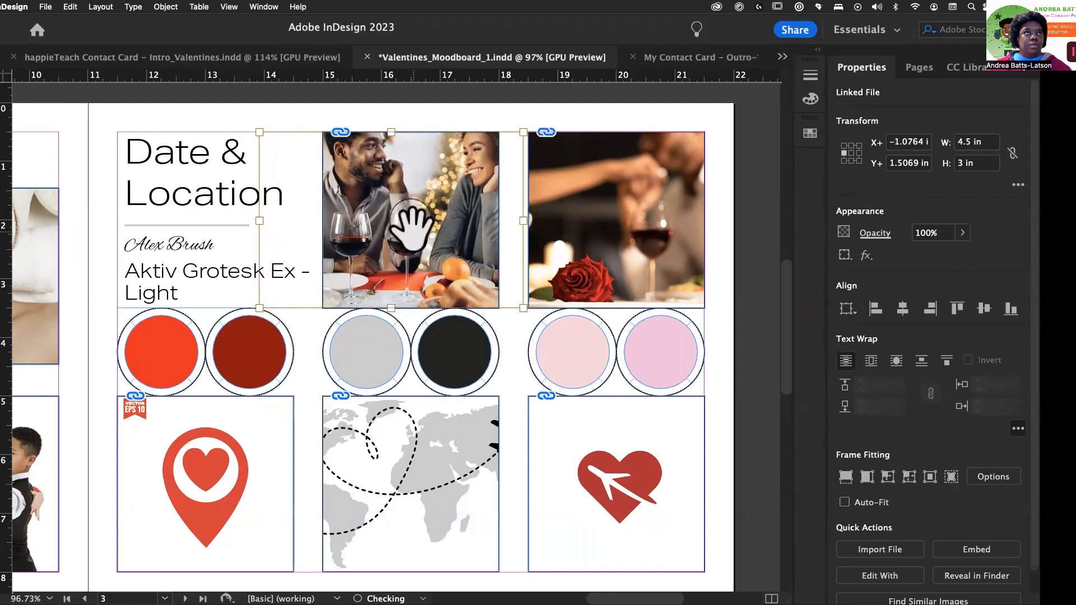
pyautogui.press('Left')
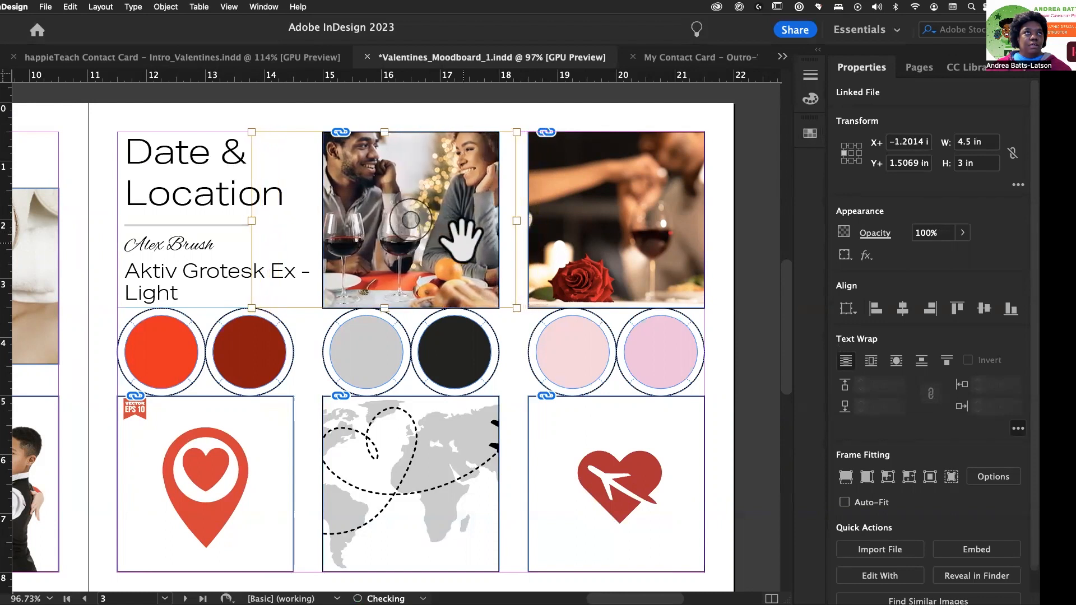
# Step: Shift the wine glass and rose photo left inside its frame to an X offset of about -0.83 in
pyautogui.click(616, 219)
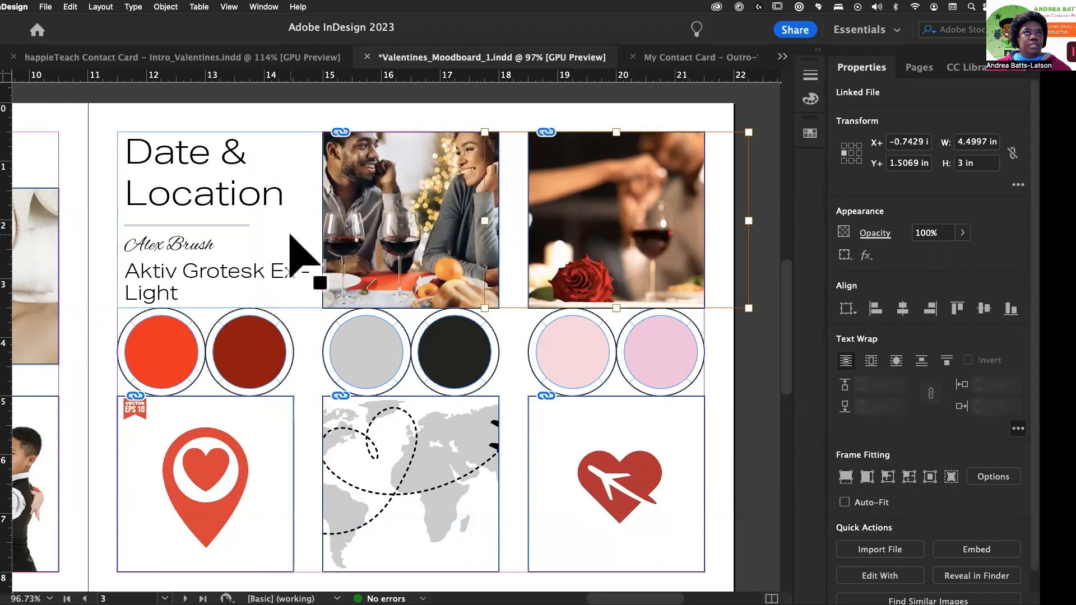
pyautogui.press('Left')
pyautogui.press('Left')
pyautogui.press('Left')
pyautogui.press('Left')
pyautogui.press('Left')
pyautogui.press('Left')
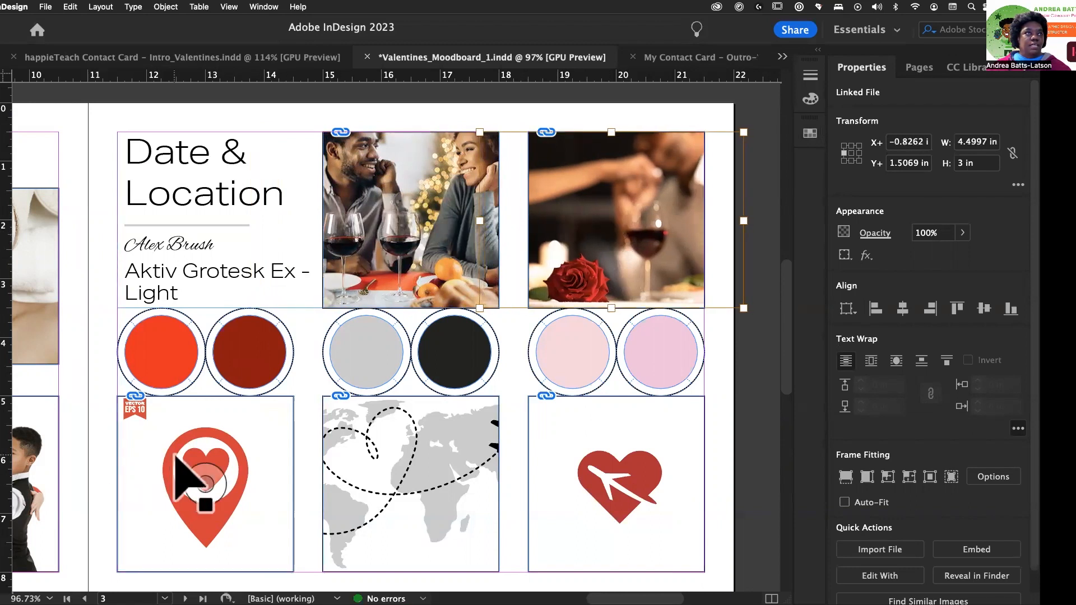
# Step: Enlarge the map pin image proportionally to about 4.24 in square and move it up slightly inside its frame
pyautogui.click(205, 479)
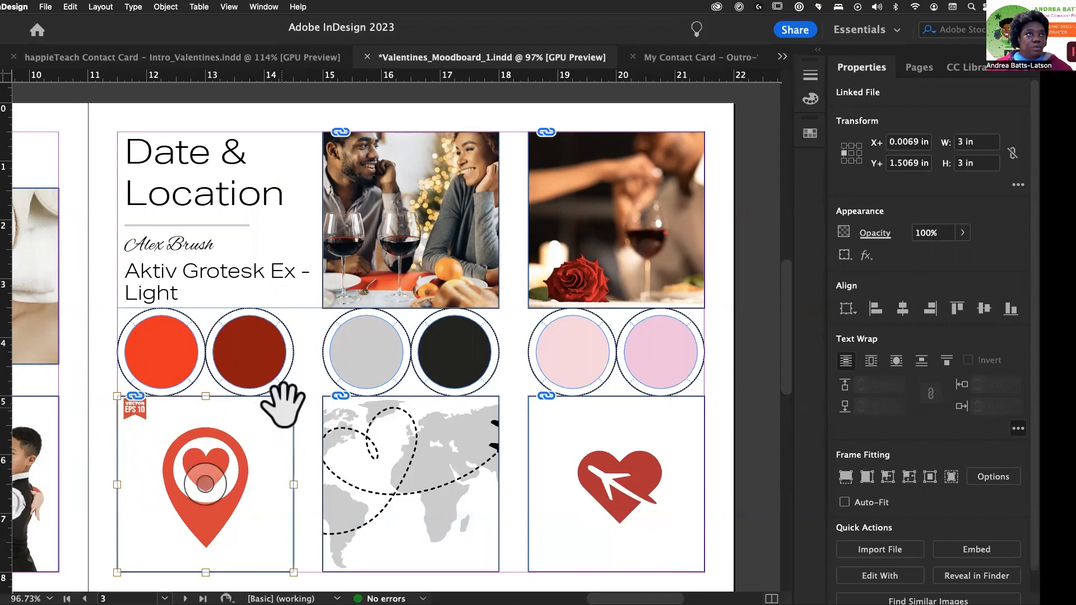
pyautogui.moveTo(293, 400); pyautogui.dragTo(312, 384)
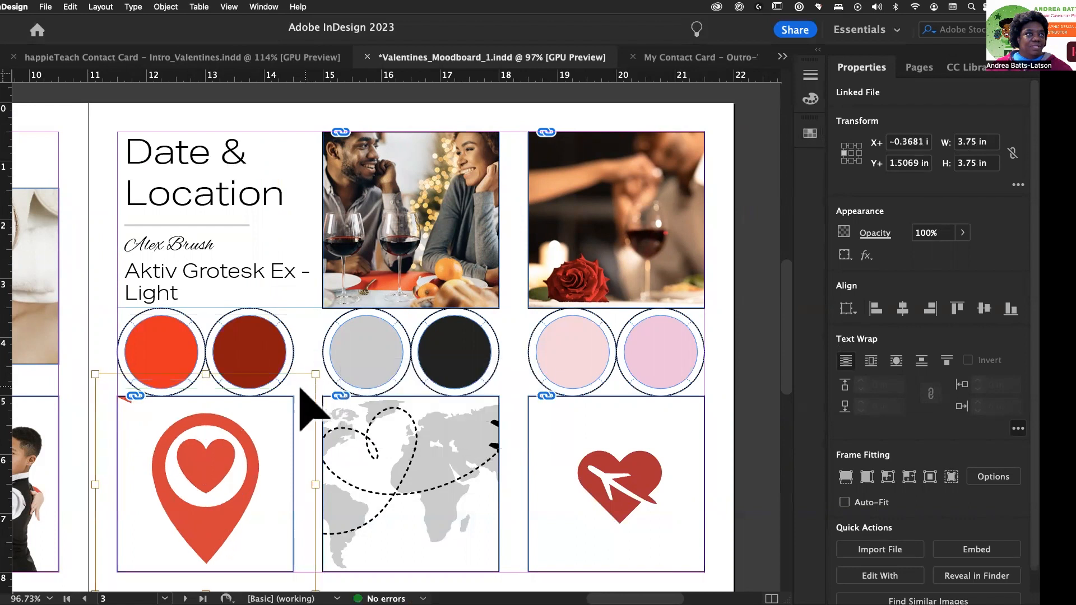
pyautogui.press('super+minus')
pyautogui.press('super+minus')
pyautogui.press('super+minus')
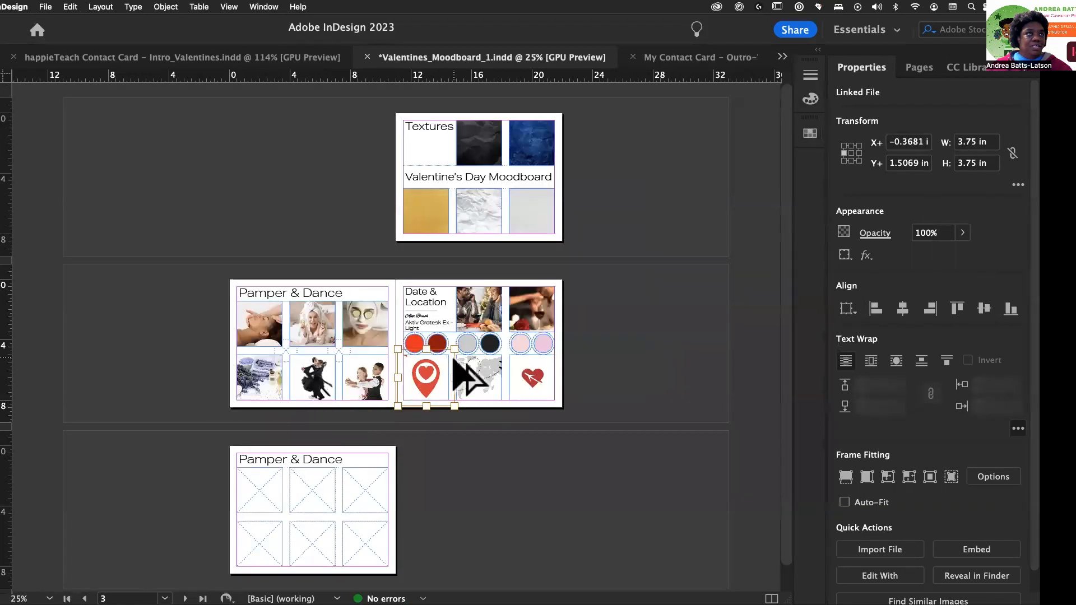
pyautogui.moveTo(454, 349); pyautogui.dragTo(458, 346)
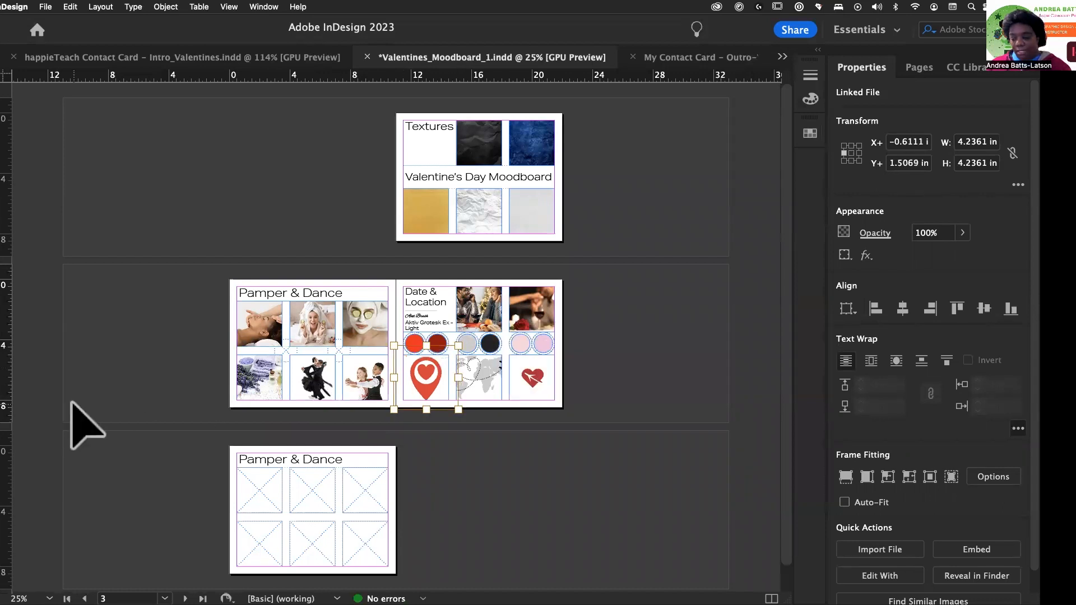
pyautogui.press('super+0')
pyautogui.moveTo(191, 471); pyautogui.dragTo(190, 464)
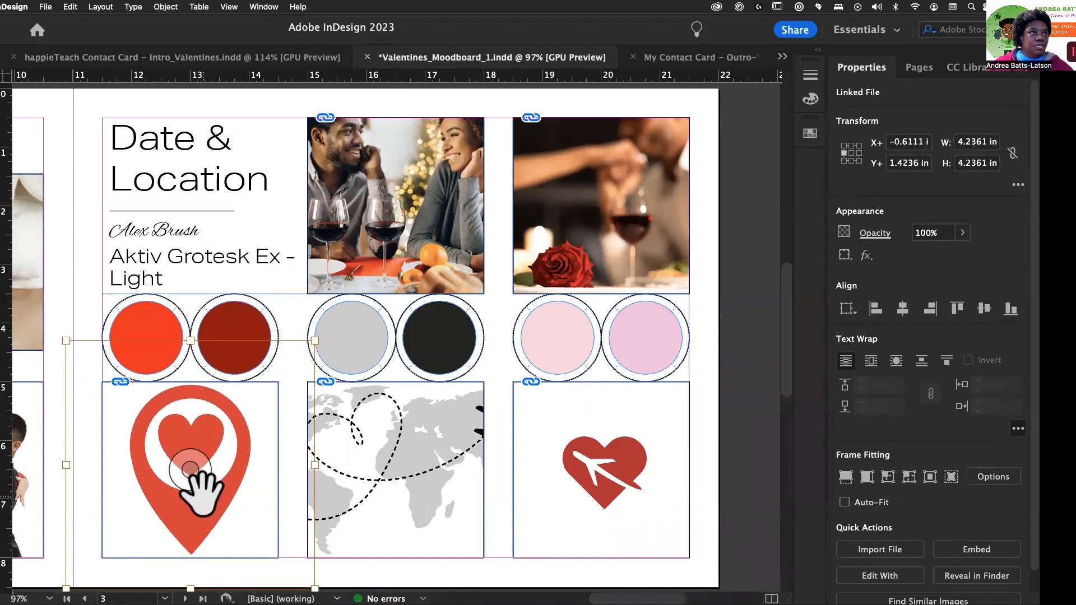
# Step: Shift the world map image right inside its frame to an X offset of about -1.14 in
pyautogui.click(386, 457)
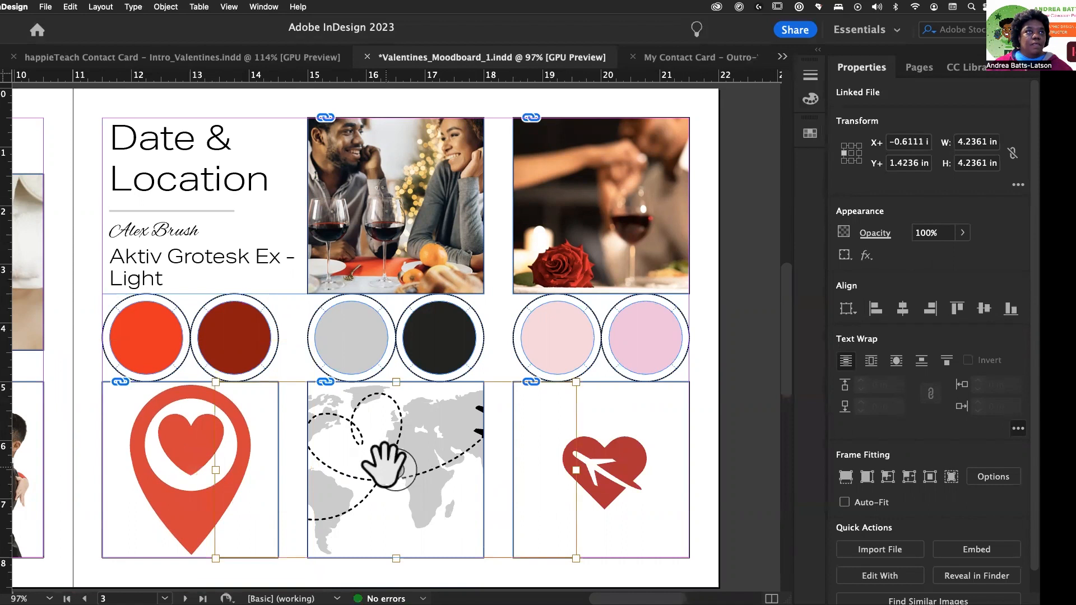
pyautogui.press('Right')
pyautogui.press('Right')
pyautogui.press('Right')
pyautogui.press('Right')
pyautogui.press('Right')
pyautogui.press('Right')
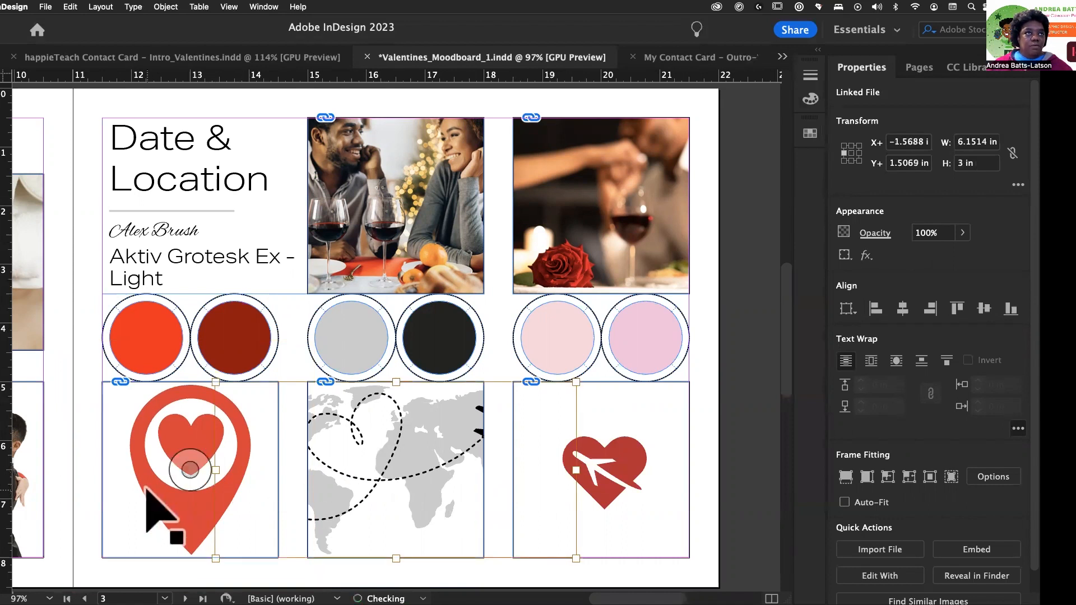
pyautogui.press('Right')
pyautogui.press('Right')
pyautogui.press('Right')
pyautogui.press('Right')
pyautogui.press('Right')
pyautogui.press('Right')
pyautogui.press('Right')
pyautogui.press('Right')
pyautogui.press('Right')
pyautogui.press('Right')
pyautogui.press('Right')
pyautogui.press('Right')
pyautogui.press('Right')
pyautogui.press('Right')
pyautogui.press('Right')
pyautogui.press('Right')
pyautogui.press('Right')
pyautogui.press('Right')
pyautogui.press('Right')
pyautogui.press('Right')
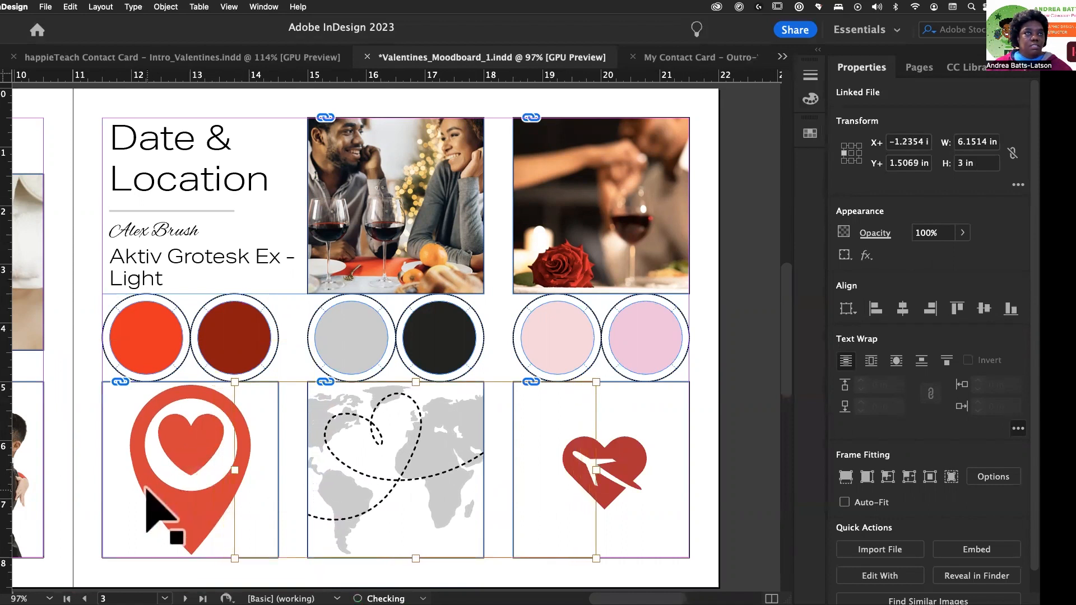
pyautogui.press('Right')
pyautogui.press('Right')
pyautogui.press('Right')
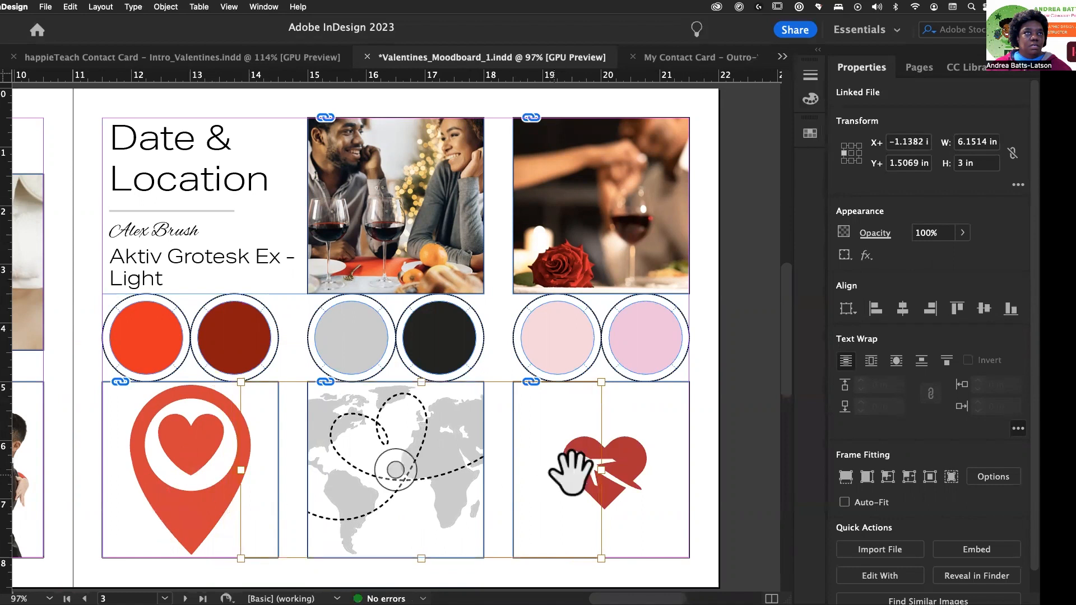
# Step: Enlarge the airplane heart image proportionally from its center to about 8.16 by 4.59 in
pyautogui.click(632, 485)
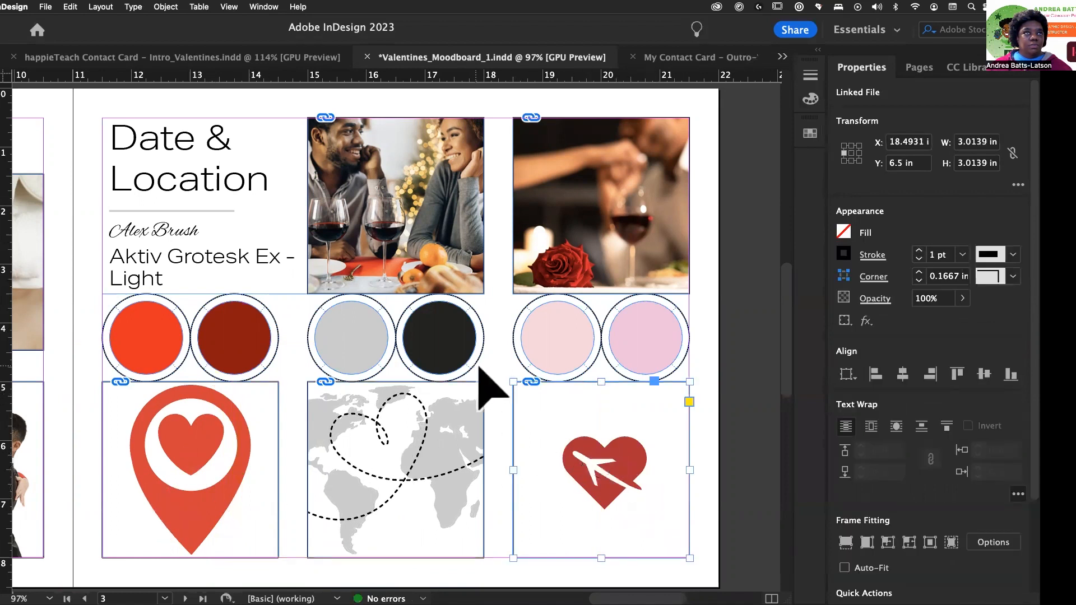
pyautogui.click(596, 468)
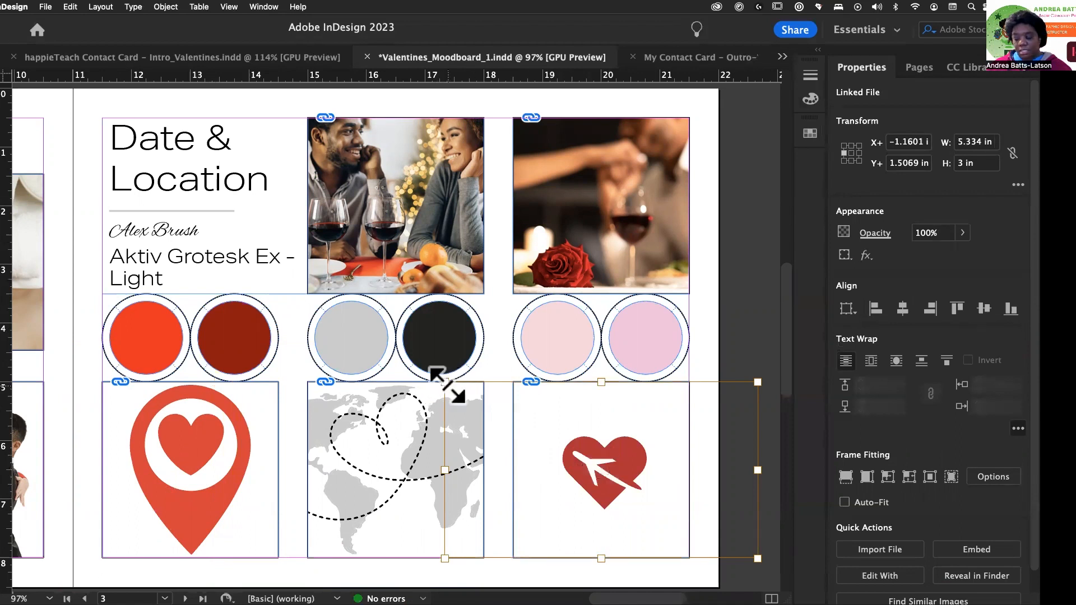
pyautogui.moveTo(445, 383); pyautogui.dragTo(353, 359)
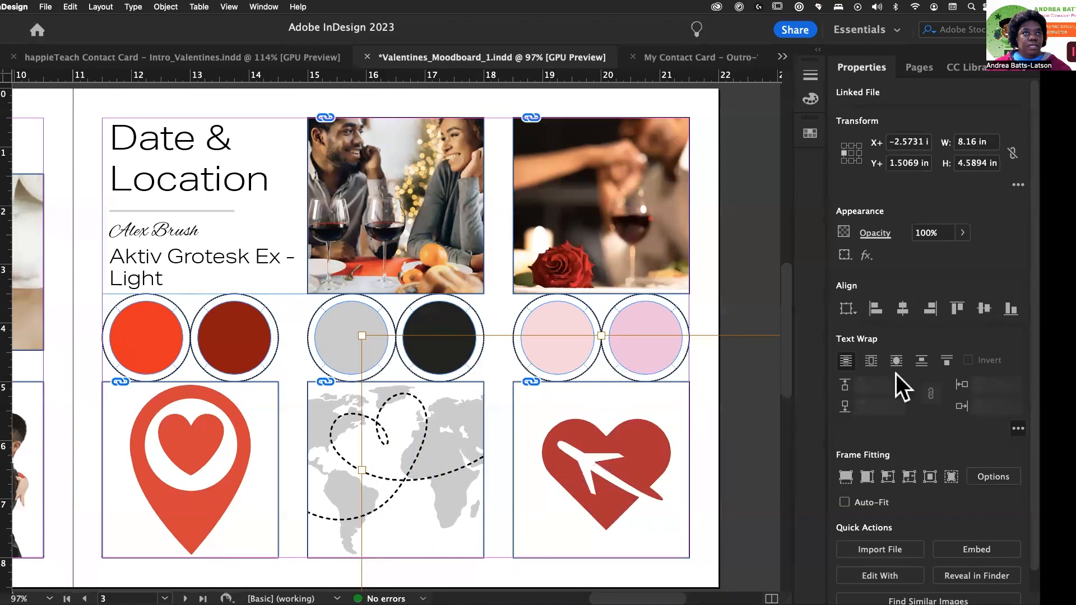
# Step: Center the airplane heart in its frame by nudging it to offsets of about X -2.66 in and Y 1.48 in, and deselect it
pyautogui.press('Left')
pyautogui.press('Left')
pyautogui.press('Left')
pyautogui.press('Left')
pyautogui.press('Left')
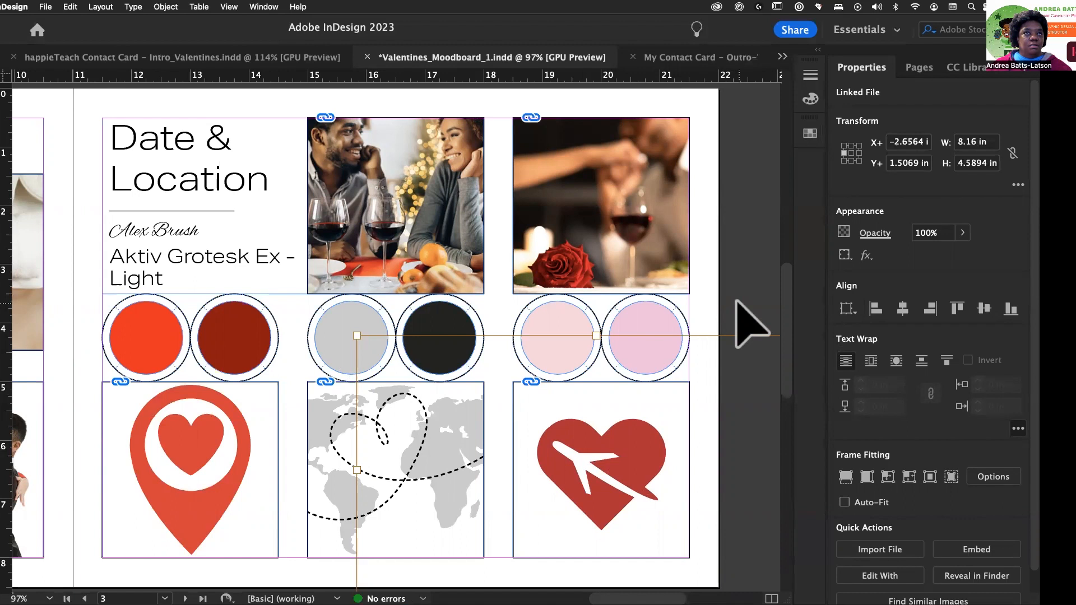
pyautogui.press('Up')
pyautogui.press('Up')
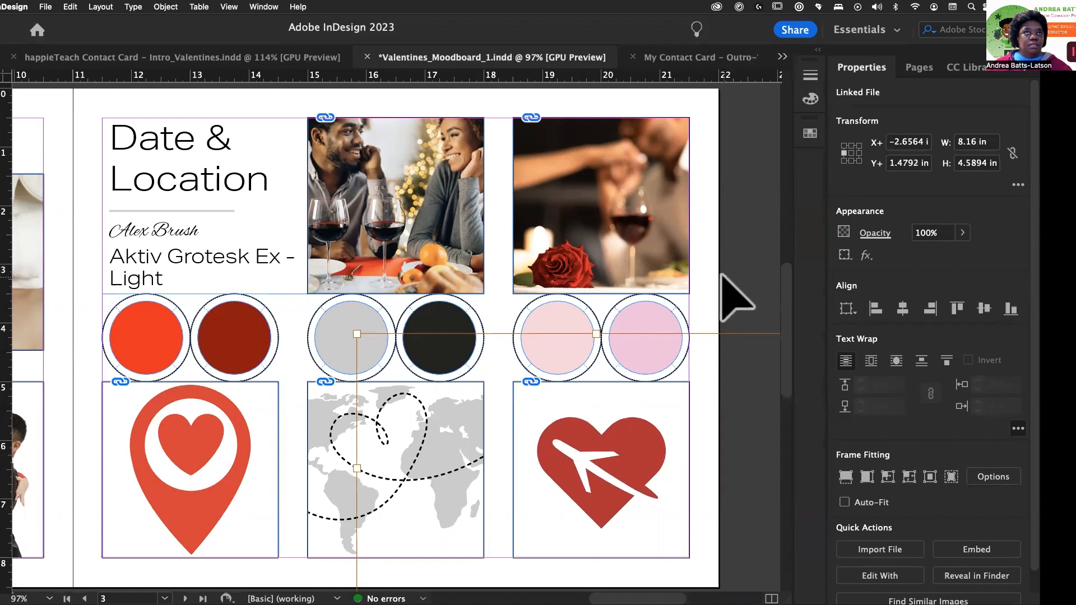
pyautogui.click(723, 277)
# Step: Shrink the map pin image proportionally around its center to leave more space inside its frame, and deselect it
pyautogui.scroll(-5, 264, 480)
pyautogui.hscroll(-7, 264, 480)
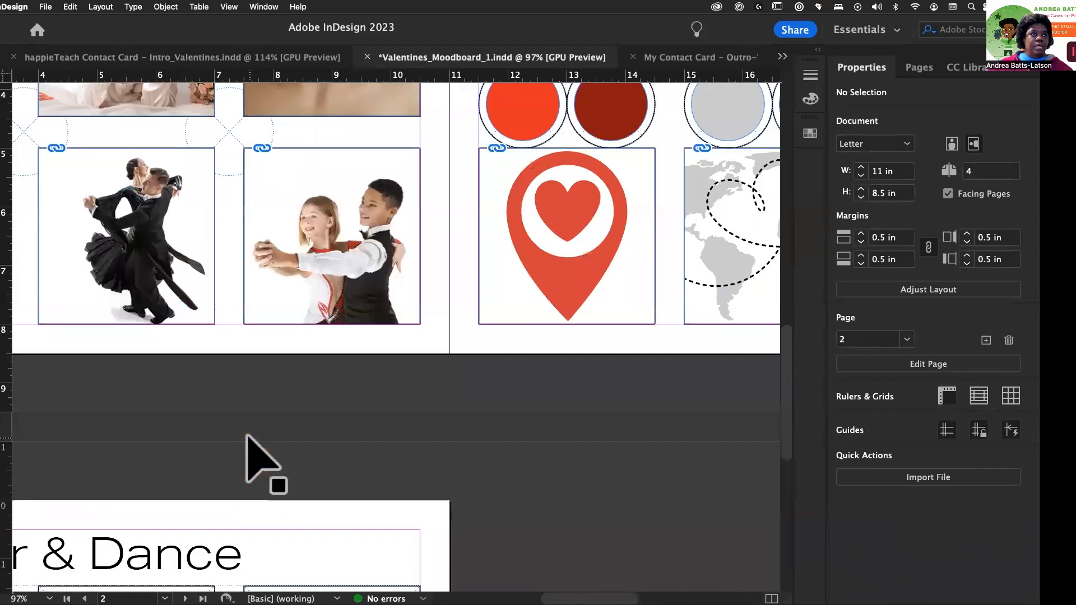
pyautogui.hscroll(-2, 254, 448)
pyautogui.scroll(5, 645, 353)
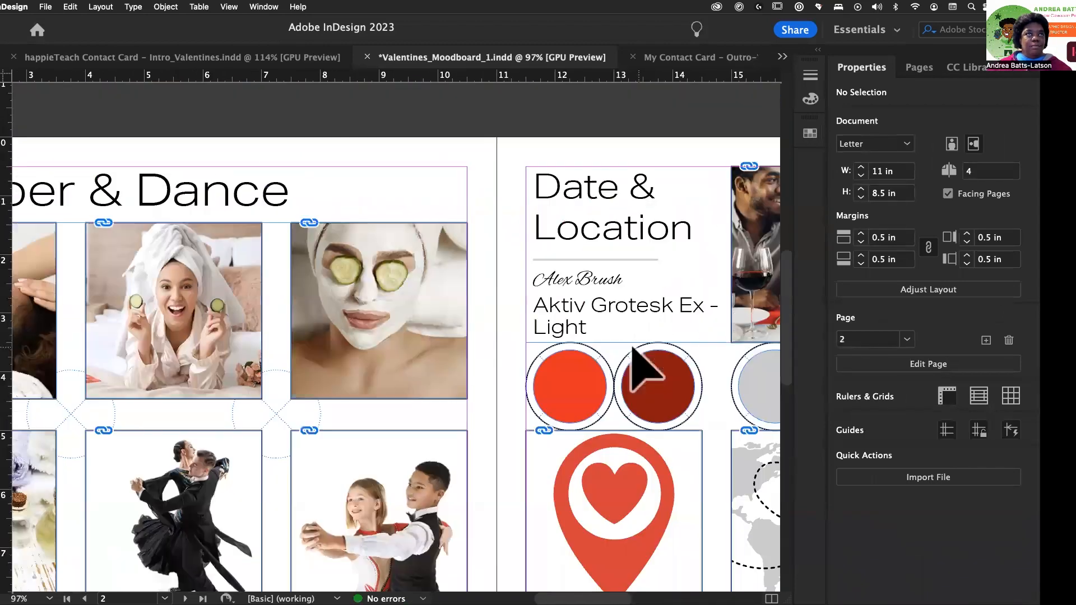
pyautogui.scroll(-4, 562, 469)
pyautogui.scroll(3, 562, 468)
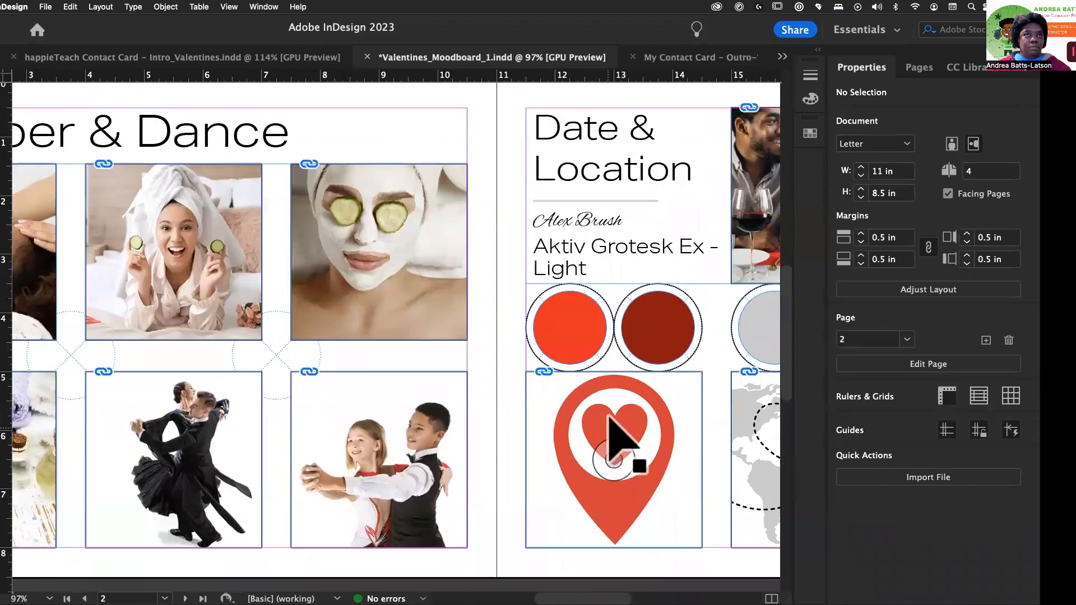
pyautogui.click(614, 454)
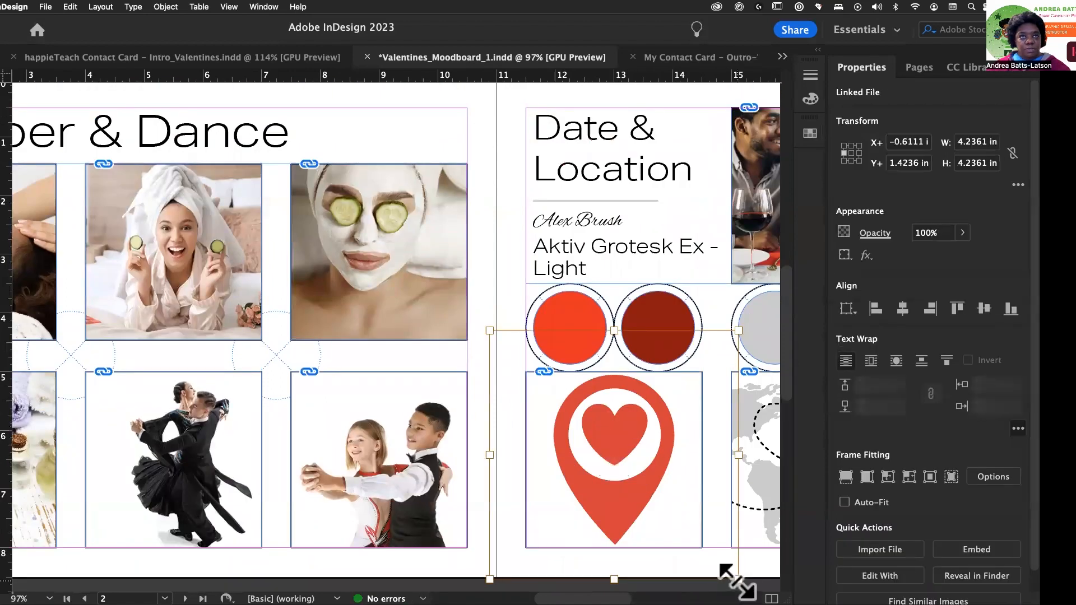
pyautogui.moveTo(738, 579); pyautogui.dragTo(727, 569)
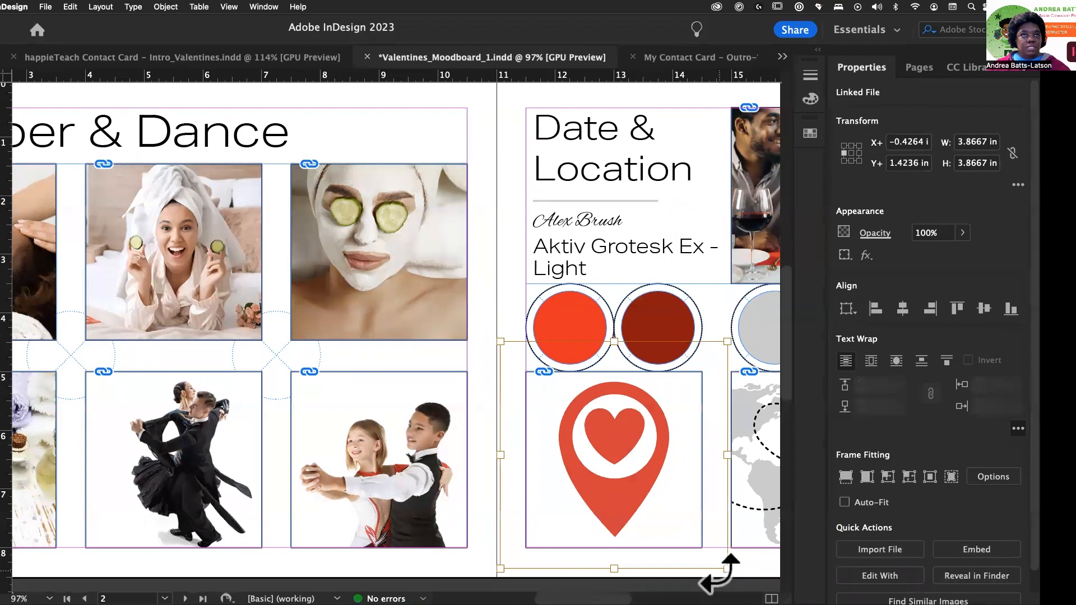
pyautogui.moveTo(727, 568); pyautogui.dragTo(721, 563)
pyautogui.click(372, 557)
# Step: Go to the empty six-frame layout on page 4 and save the document
pyautogui.scroll(-10, 372, 558)
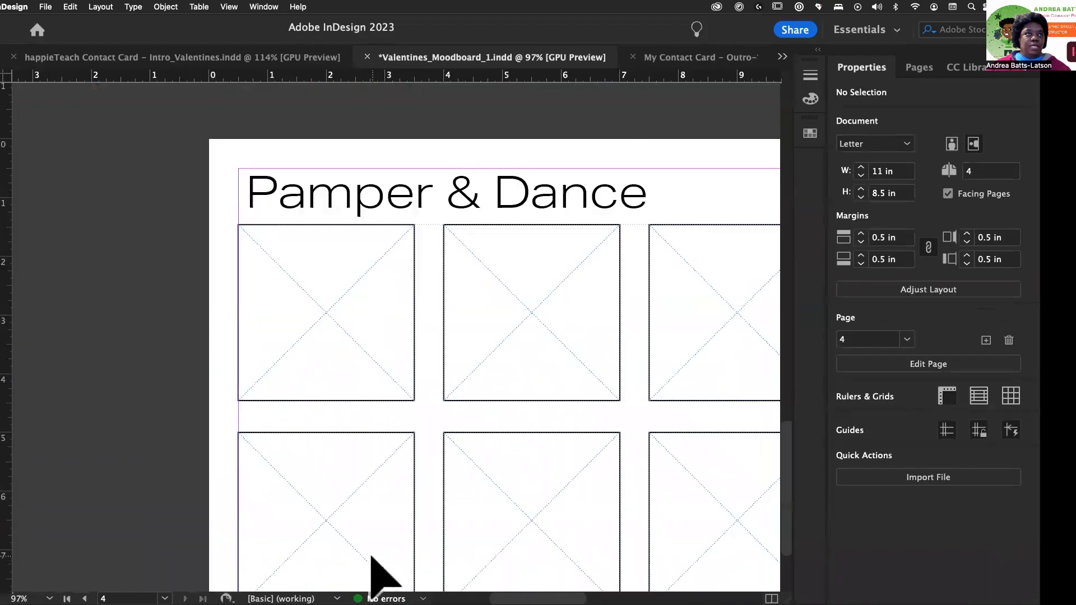
pyautogui.scroll(-2, 371, 556)
pyautogui.hscroll(2, 371, 556)
pyautogui.hscroll(1, 441, 498)
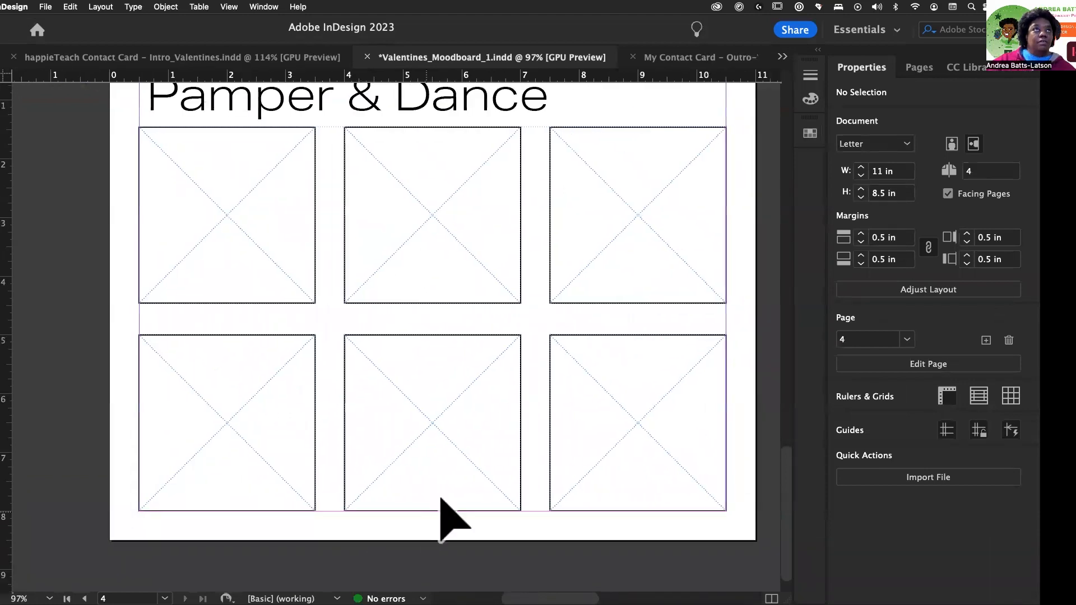
pyautogui.scroll(1, 372, 504)
pyautogui.hscroll(1, 372, 504)
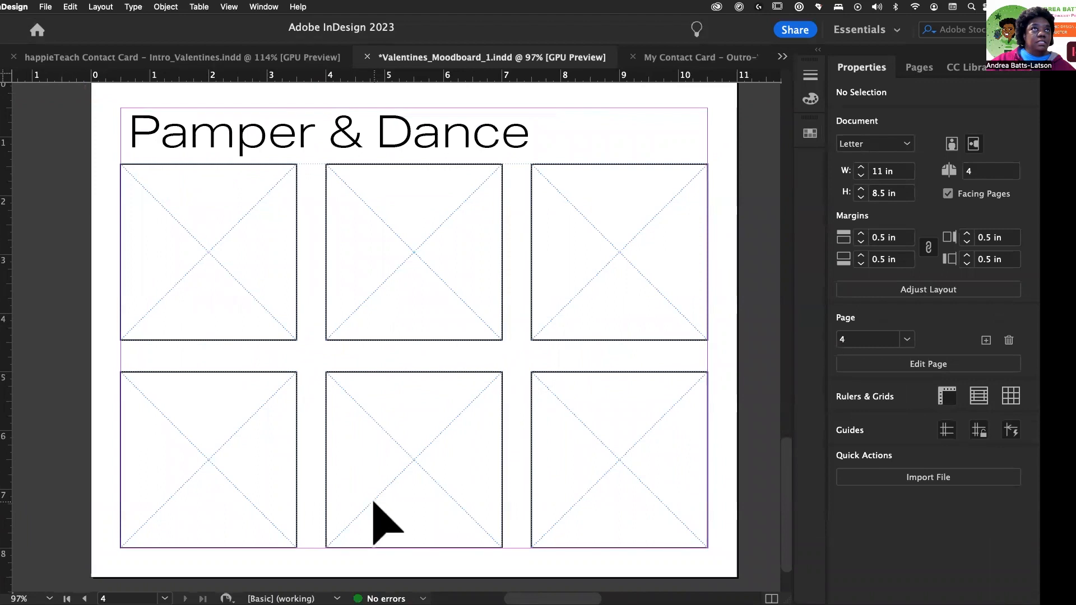
pyautogui.press('super+s')
# Step: Load all six files from folder 4 of the Photos directory for placing on page 4
pyautogui.hscroll(2, 374, 502)
pyautogui.scroll(-1, 374, 503)
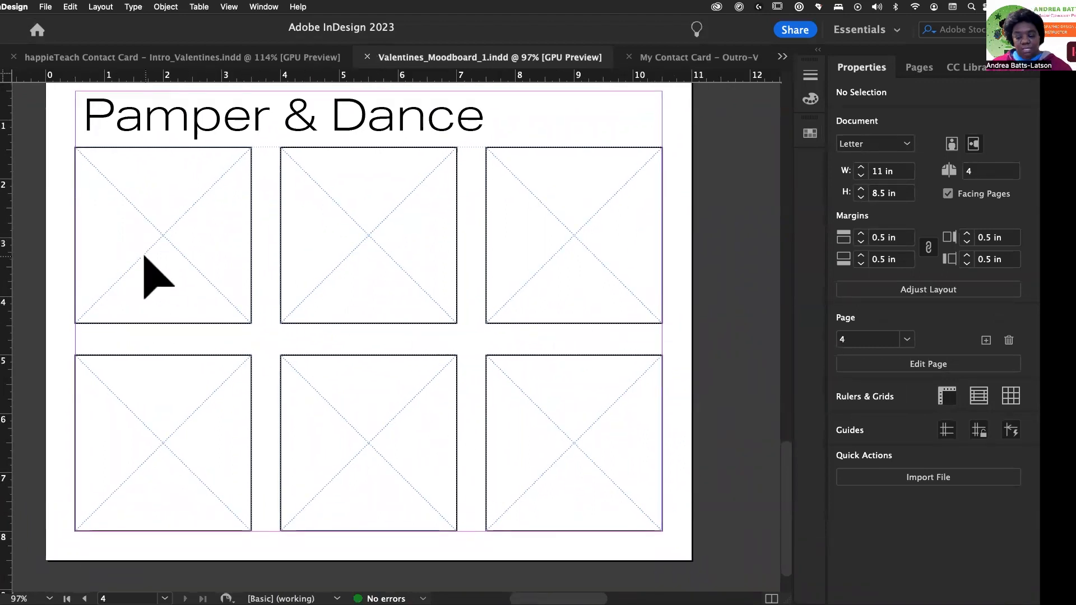
pyautogui.press('super+d')
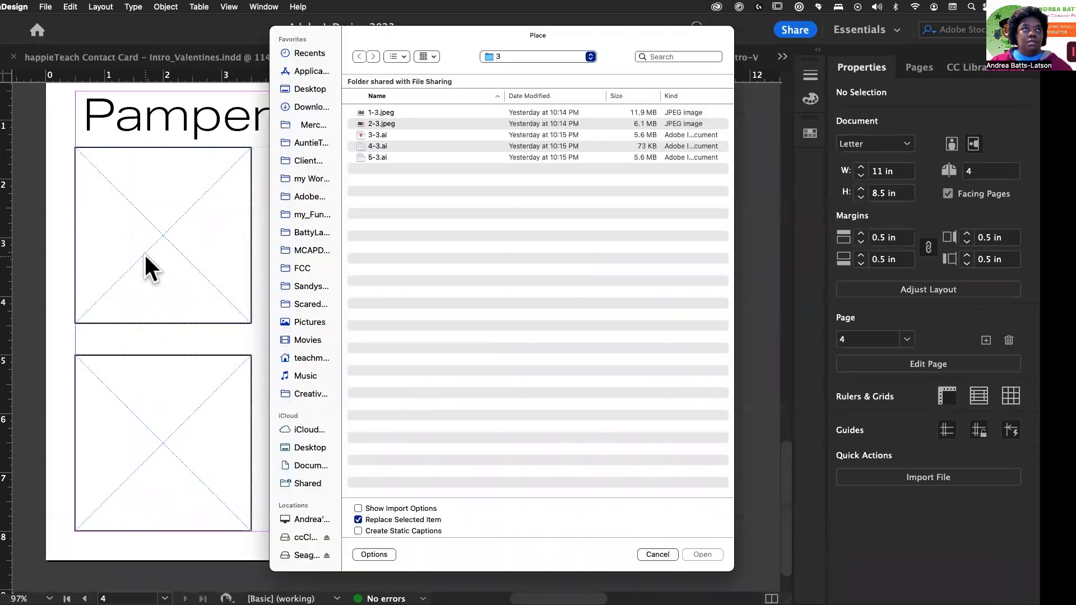
pyautogui.click(503, 55)
pyautogui.click(507, 69)
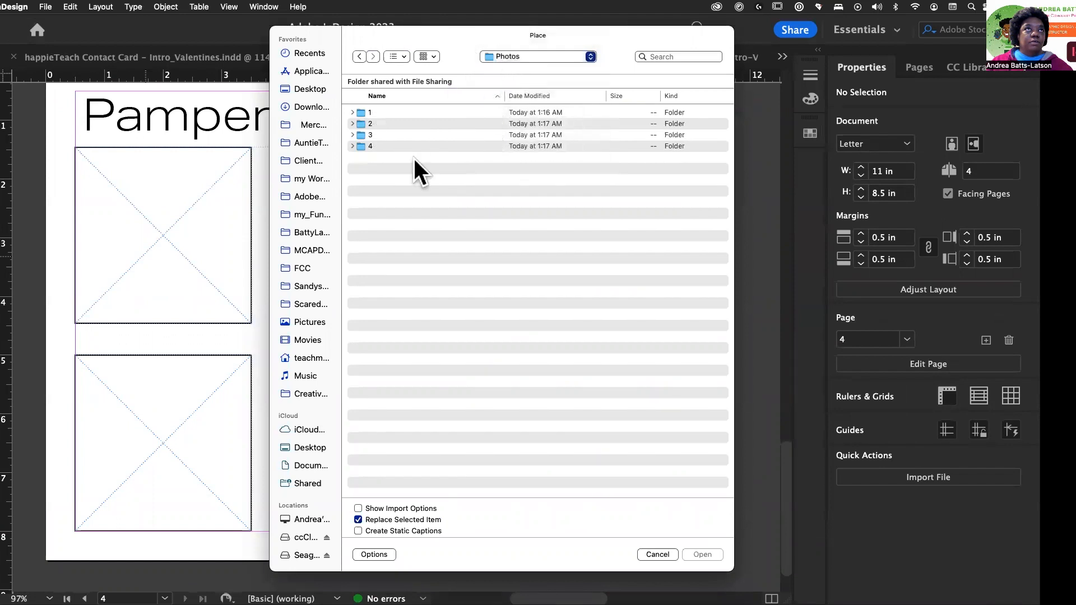
pyautogui.doubleClick(365, 145)
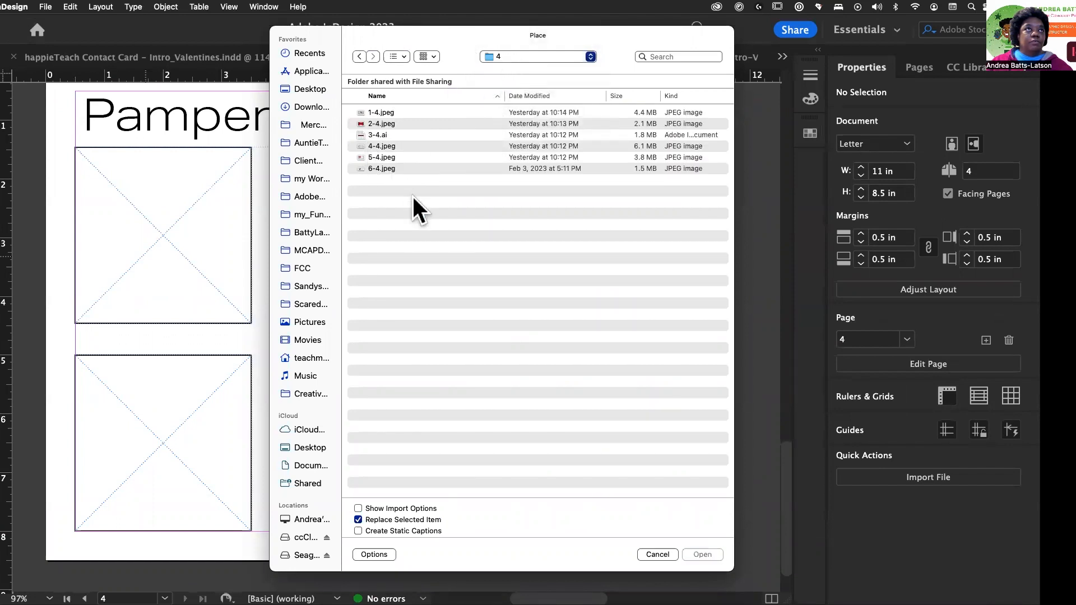
pyautogui.press('super+a')
pyautogui.press('Return')
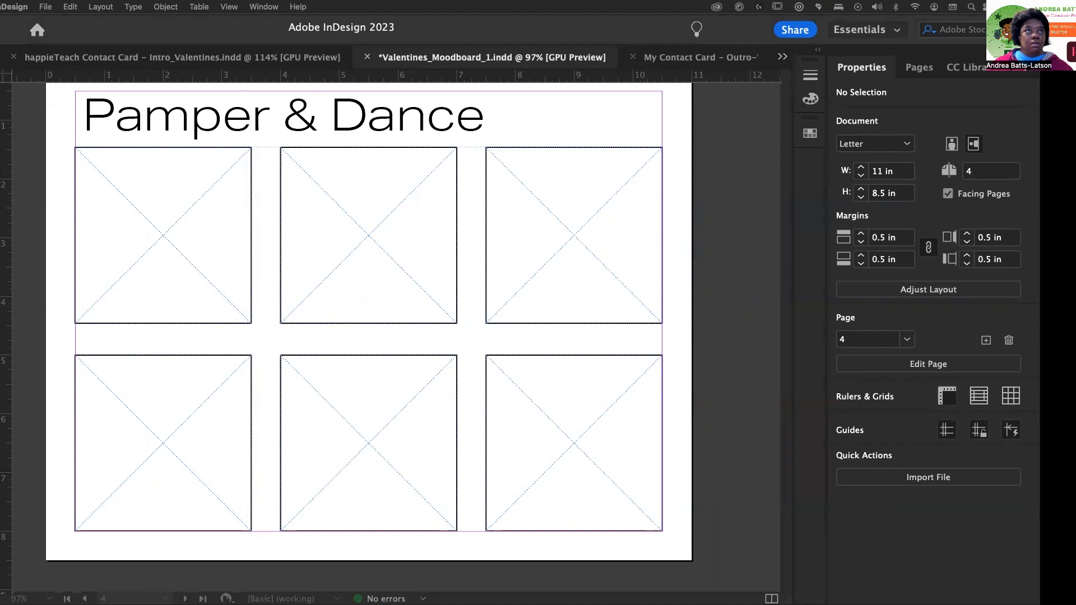
# Step: Place the six loaded images into the page 4 frames in order, filling the upper row and then the lower row
pyautogui.click(210, 202)
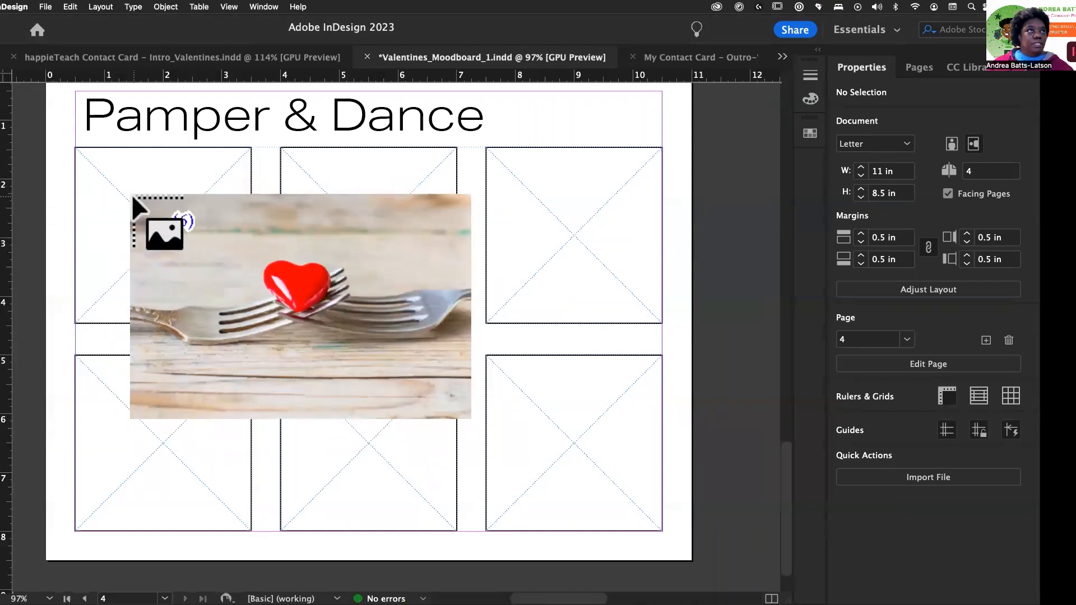
pyautogui.click(132, 195)
pyautogui.click(333, 212)
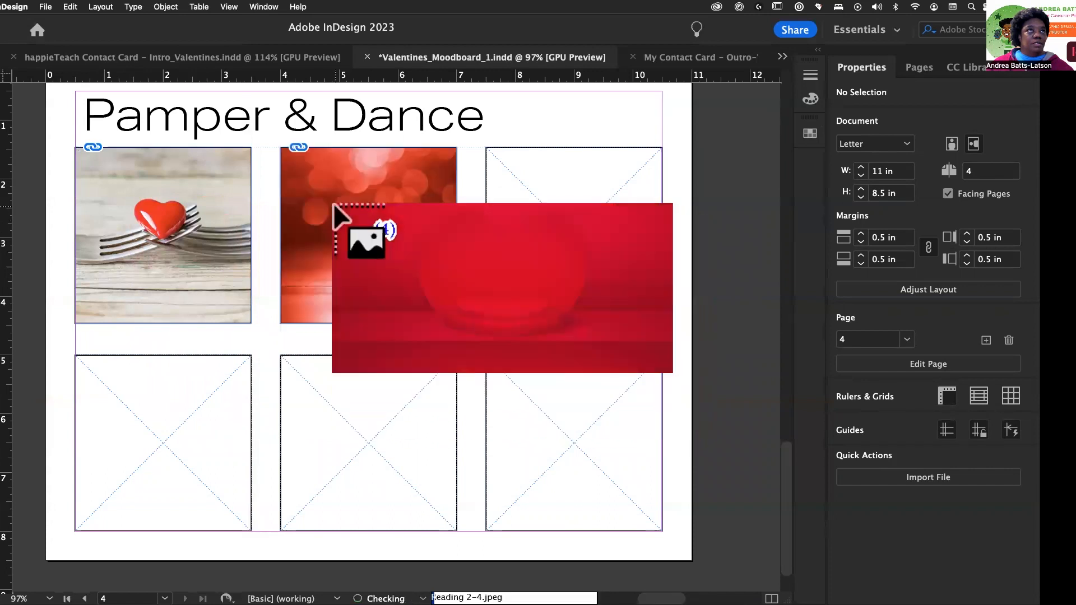
pyautogui.click(553, 208)
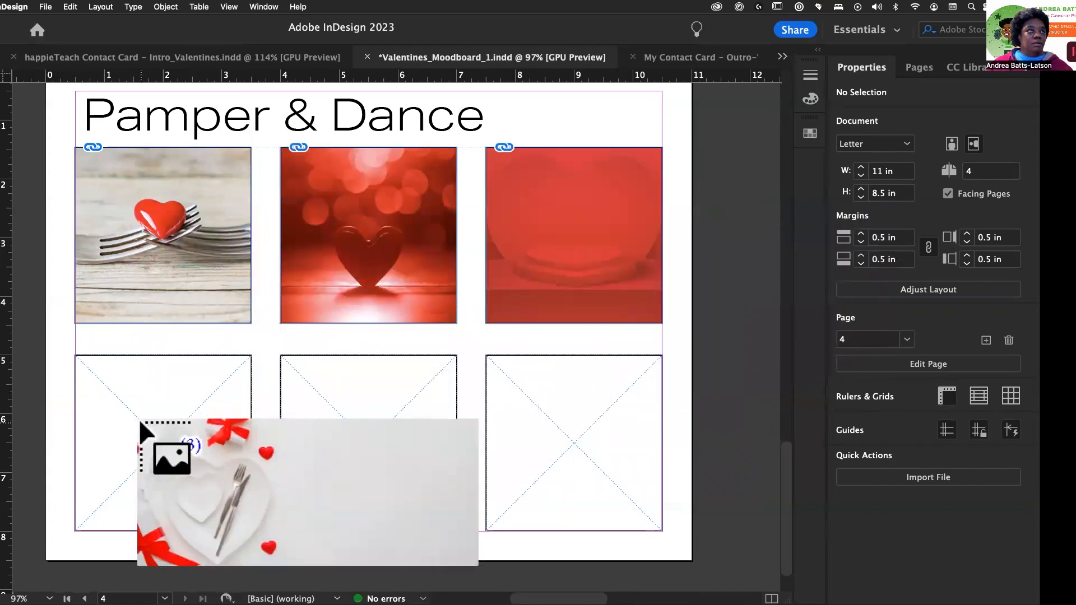
pyautogui.click(140, 419)
pyautogui.click(364, 415)
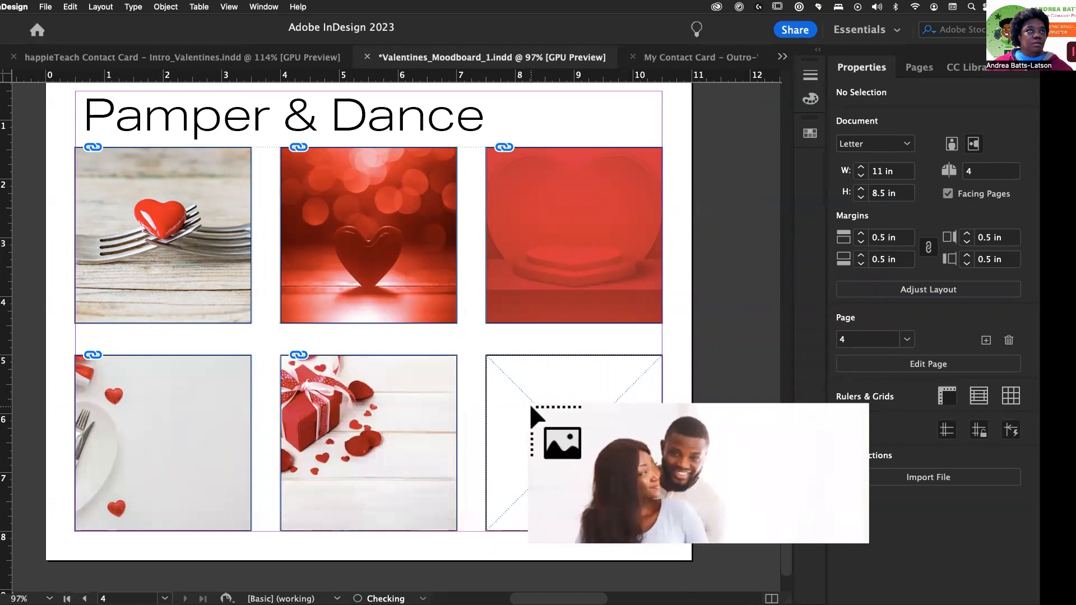
pyautogui.click(535, 413)
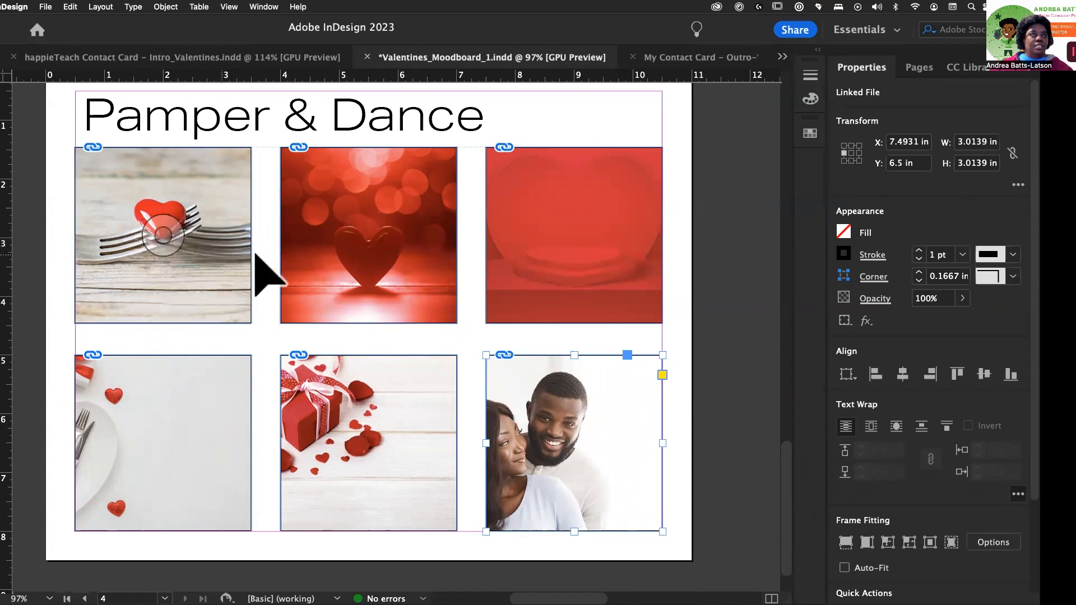
# Step: Shift the heart-shaped plate image right within its frame to an X offset of about -0.04 in, and deselect it
pyautogui.scroll(-1, 352, 241)
pyautogui.click(163, 431)
pyautogui.press('Right')
pyautogui.press('Right')
pyautogui.press('Right')
pyautogui.press('Right')
pyautogui.press('Right')
pyautogui.press('Right')
pyautogui.press('Right')
pyautogui.press('Right')
pyautogui.press('Right')
pyautogui.press('Right')
pyautogui.press('Right')
pyautogui.press('Right')
pyautogui.press('Right')
pyautogui.press('Right')
pyautogui.press('Right')
pyautogui.press('Right')
pyautogui.press('Right')
pyautogui.press('Right')
pyautogui.press('Right')
pyautogui.press('Right')
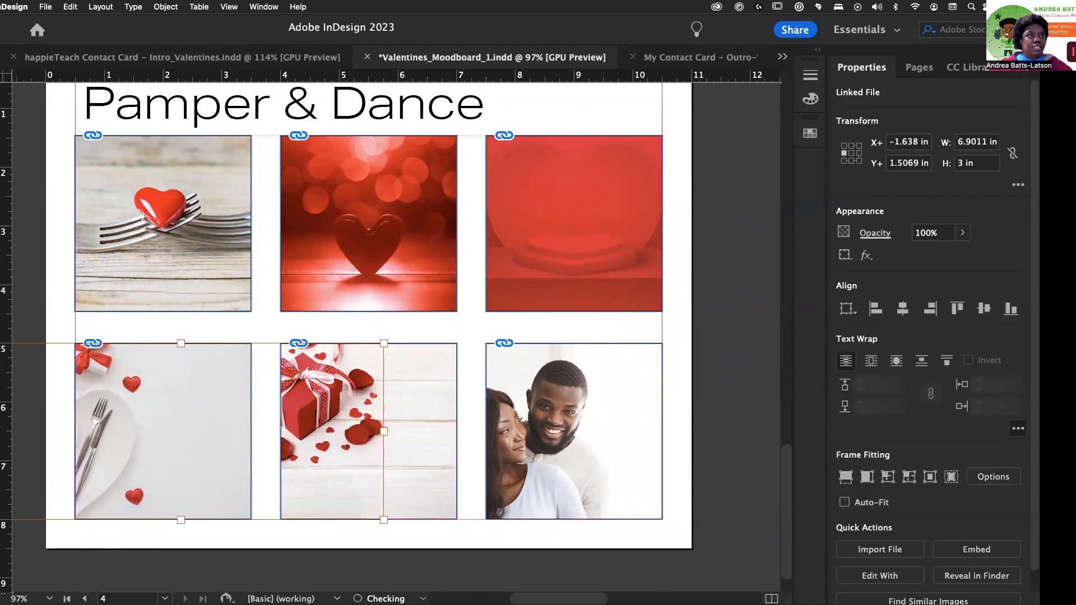
pyautogui.press('Right')
pyautogui.press('Right')
pyautogui.press('Right')
pyautogui.press('Right')
pyautogui.press('Right')
pyautogui.press('Right')
pyautogui.press('Right')
pyautogui.press('Right')
pyautogui.press('Right')
pyautogui.press('Right')
pyautogui.press('Right')
pyautogui.press('Right')
pyautogui.press('Right')
pyautogui.press('Right')
pyautogui.press('Right')
pyautogui.press('Right')
pyautogui.press('Right')
pyautogui.press('Right')
pyautogui.press('Right')
pyautogui.press('Right')
pyautogui.press('Right')
pyautogui.press('Right')
pyautogui.press('Right')
pyautogui.press('Right')
pyautogui.press('Right')
pyautogui.press('Right')
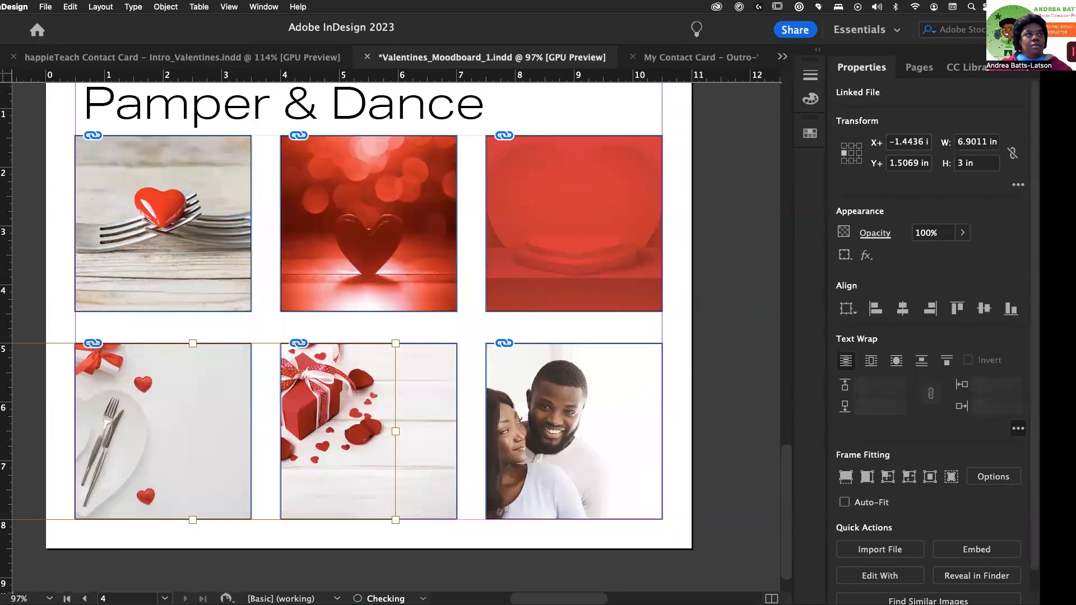
pyautogui.press('Right')
pyautogui.press('Right')
pyautogui.press('Right')
pyautogui.press('Right')
pyautogui.press('Right')
pyautogui.press('Right')
pyautogui.press('Right')
pyautogui.press('Right')
pyautogui.press('Right')
pyautogui.press('Right')
pyautogui.press('Right')
pyautogui.press('Right')
pyautogui.press('Right')
pyautogui.press('Right')
pyautogui.press('Right')
pyautogui.press('Right')
pyautogui.press('Right')
pyautogui.press('Right')
pyautogui.press('Right')
pyautogui.press('Right')
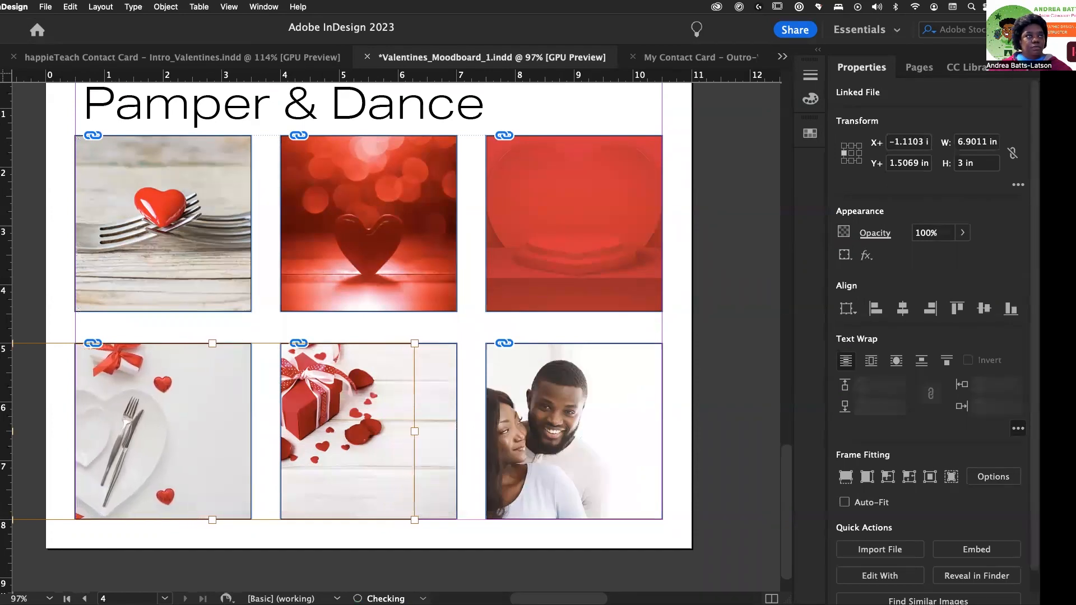
pyautogui.press('Right')
pyautogui.press('Right')
pyautogui.press('Right')
pyautogui.press('Right')
pyautogui.press('Right')
pyautogui.press('Right')
pyautogui.press('Right')
pyautogui.press('Right')
pyautogui.press('Right')
pyautogui.press('Right')
pyautogui.press('Right')
pyautogui.press('Right')
pyautogui.press('Right')
pyautogui.press('Right')
pyautogui.press('Right')
pyautogui.press('Right')
pyautogui.press('Right')
pyautogui.press('Right')
pyautogui.press('Right')
pyautogui.press('Right')
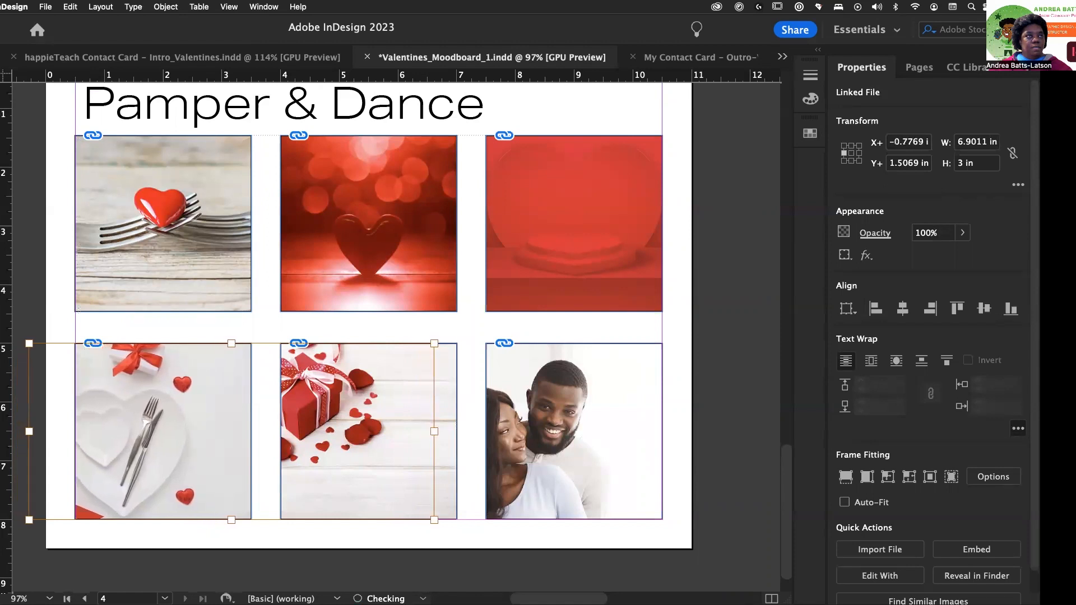
pyautogui.press('Right')
pyautogui.press('Right')
pyautogui.press('Right')
pyautogui.press('Right')
pyautogui.press('Right')
pyautogui.press('Right')
pyautogui.press('Right')
pyautogui.press('Right')
pyautogui.press('Right')
pyautogui.press('Right')
pyautogui.press('Right')
pyautogui.press('Right')
pyautogui.press('Right')
pyautogui.press('Right')
pyautogui.press('Right')
pyautogui.press('Right')
pyautogui.press('Right')
pyautogui.press('Right')
pyautogui.press('Right')
pyautogui.press('Right')
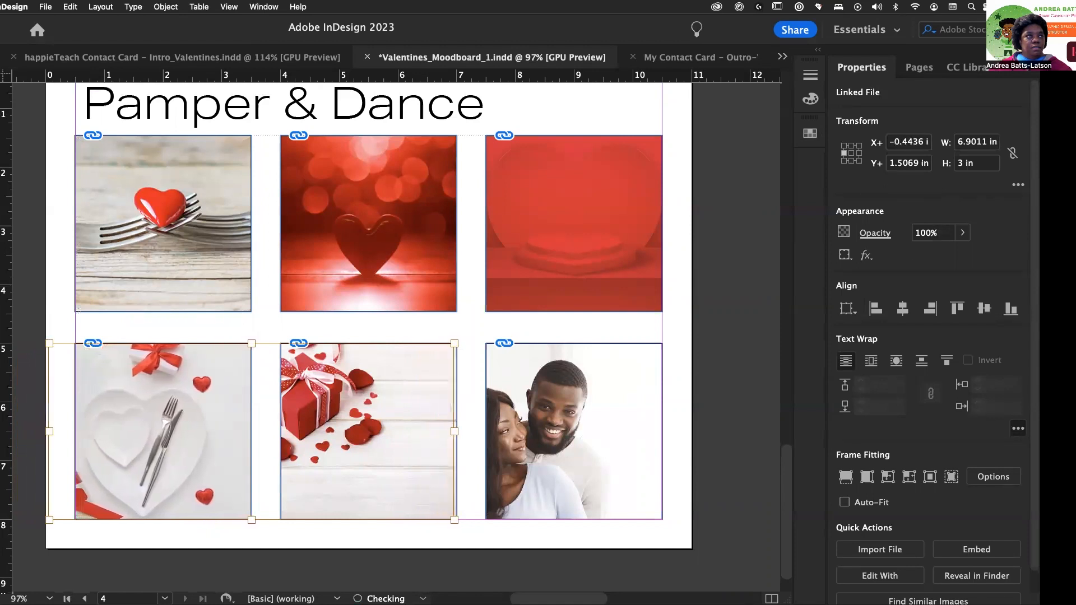
pyautogui.press('Right')
pyautogui.press('Right')
pyautogui.press('Right')
pyautogui.press('Right')
pyautogui.press('Right')
pyautogui.press('Right')
pyautogui.press('Right')
pyautogui.press('Right')
pyautogui.press('Right')
pyautogui.press('Right')
pyautogui.press('Right')
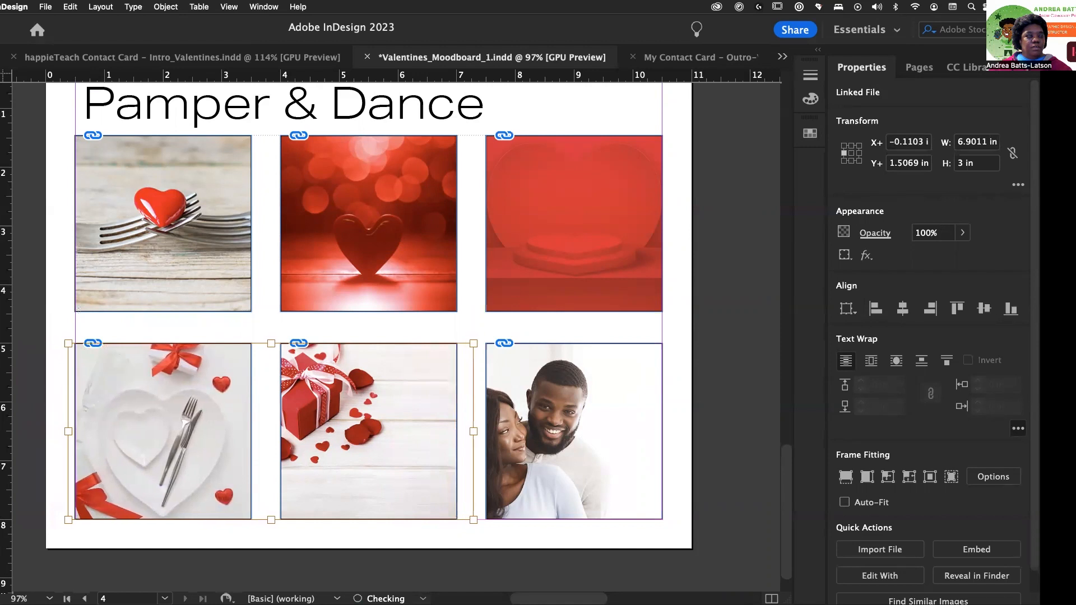
pyautogui.press('Right')
pyautogui.press('Right')
pyautogui.press('Left')
pyautogui.press('Left')
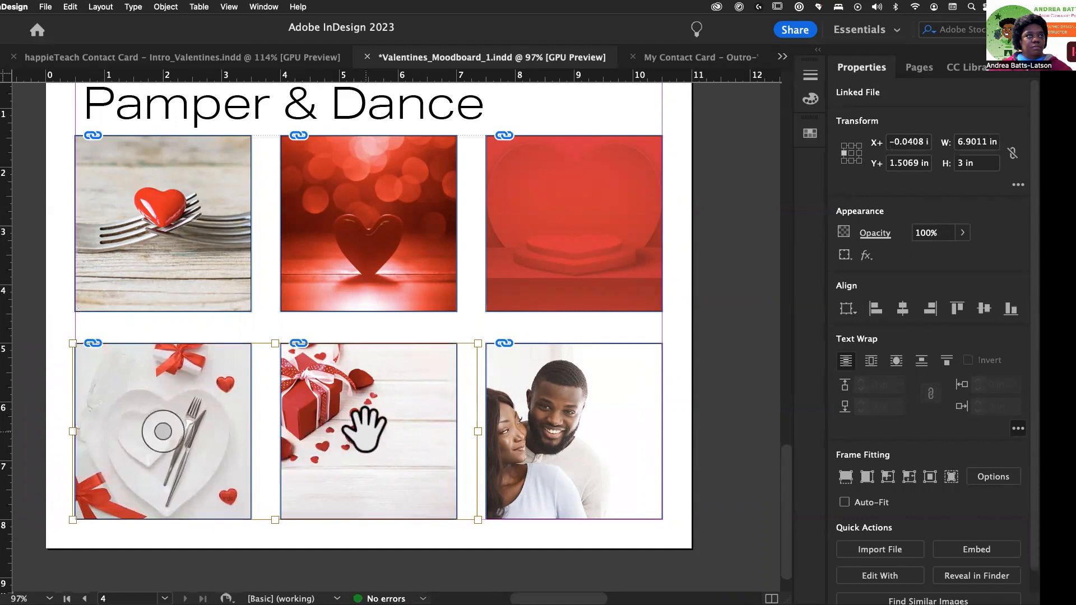
pyautogui.click(48, 465)
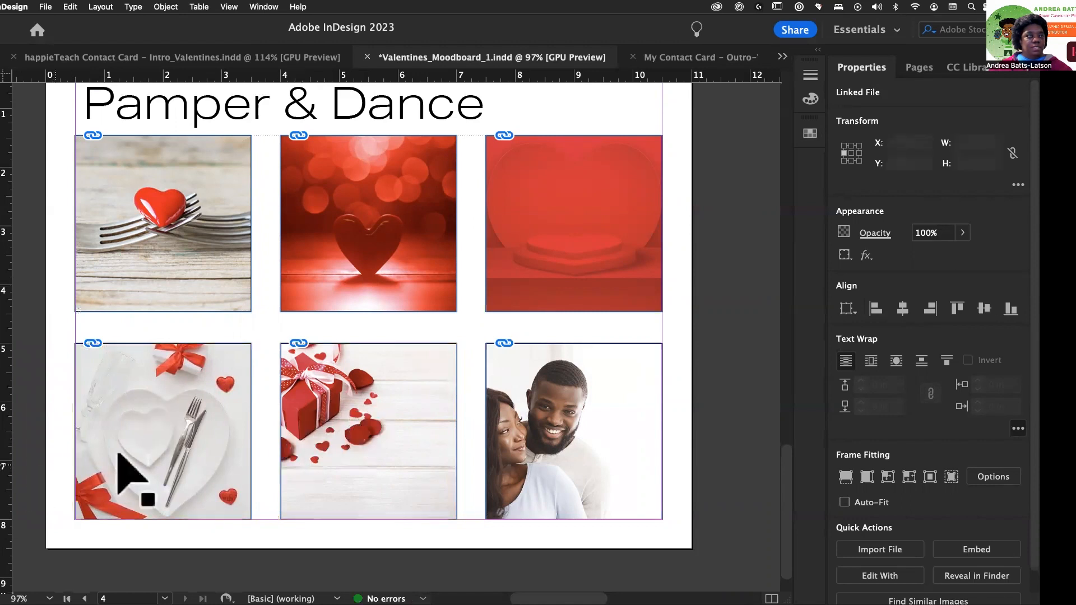
# Step: Shift the gift box image right within its frame to an X offset of about -0.28 in
pyautogui.click(372, 431)
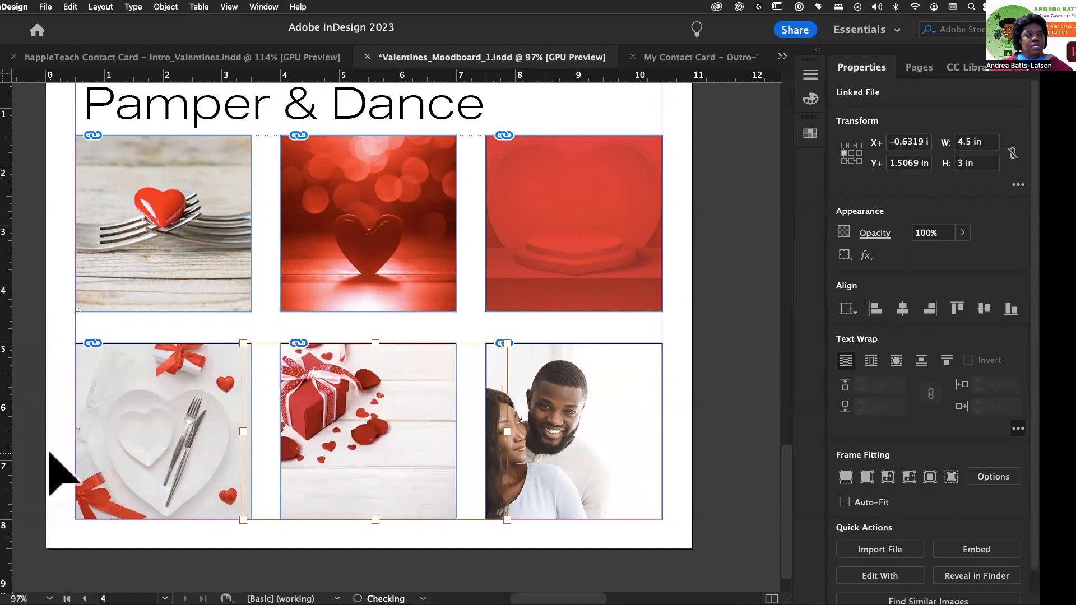
pyautogui.press('Right')
pyautogui.press('Right')
pyautogui.press('Right')
pyautogui.press('Right')
pyautogui.press('Right')
pyautogui.press('Right')
pyautogui.press('Right')
pyautogui.press('Right')
pyautogui.press('Right')
pyautogui.press('Right')
pyautogui.press('Right')
pyautogui.press('Right')
pyautogui.press('Right')
pyautogui.press('Right')
pyautogui.press('Right')
pyautogui.press('Right')
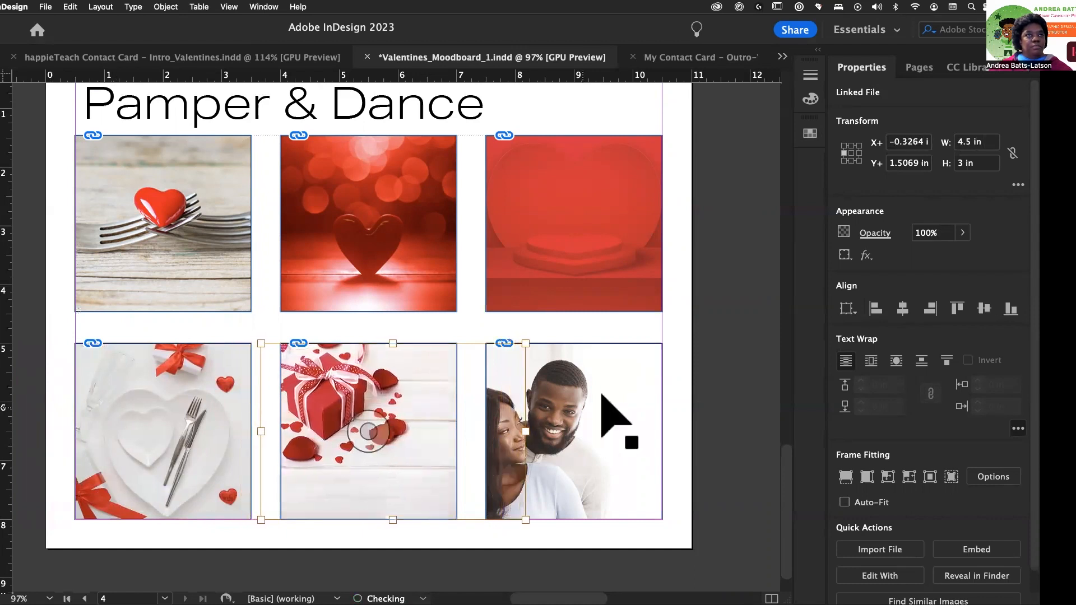
pyautogui.press('Right')
pyautogui.press('Right')
pyautogui.press('Right')
pyautogui.press('Right')
pyautogui.press('Right')
pyautogui.press('Right')
pyautogui.press('Right')
pyautogui.press('Right')
pyautogui.press('Right')
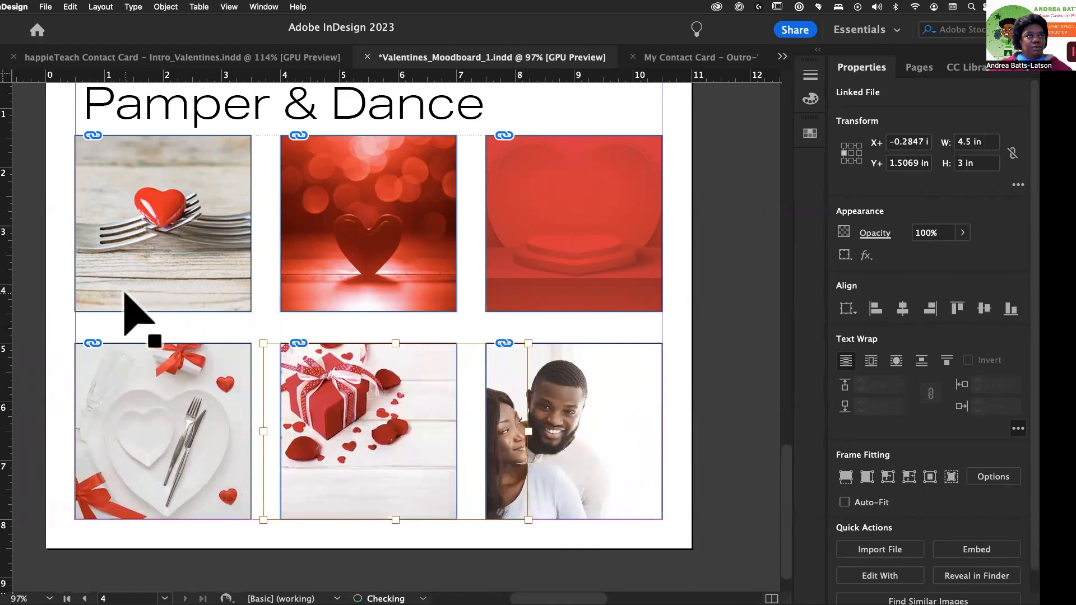
# Step: Shift the gift box image right within its frame until its left edge lines up with the frame's left edge
pyautogui.press('Right')
pyautogui.press('Right')
pyautogui.press('Right')
pyautogui.press('Right')
pyautogui.press('Right')
pyautogui.press('Right')
pyautogui.press('Right')
pyautogui.press('Right')
pyautogui.press('Right')
pyautogui.press('Right')
pyautogui.press('Right')
pyautogui.press('Right')
pyautogui.press('Right')
pyautogui.press('Right')
pyautogui.press('Right')
pyautogui.press('Right')
pyautogui.press('Right')
pyautogui.press('Right')
pyautogui.press('Right')
pyautogui.press('Right')
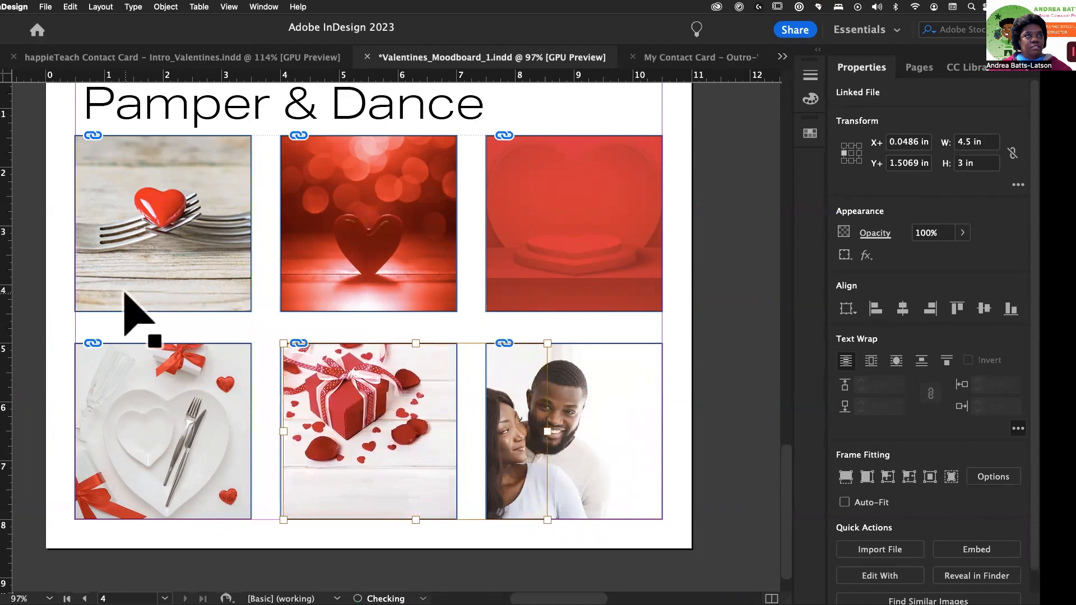
pyautogui.press('Down')
pyautogui.press('Left')
pyautogui.press('Left')
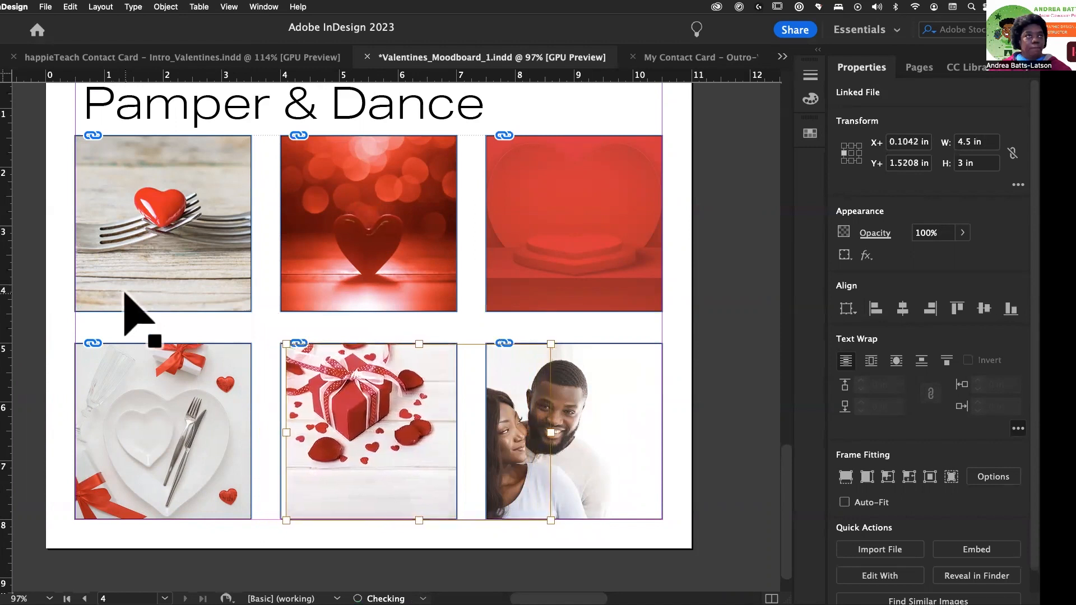
pyautogui.press('Left')
pyautogui.press('Left')
pyautogui.press('Left')
pyautogui.press('Left')
pyautogui.press('Left')
pyautogui.press('Left')
pyautogui.press('Up')
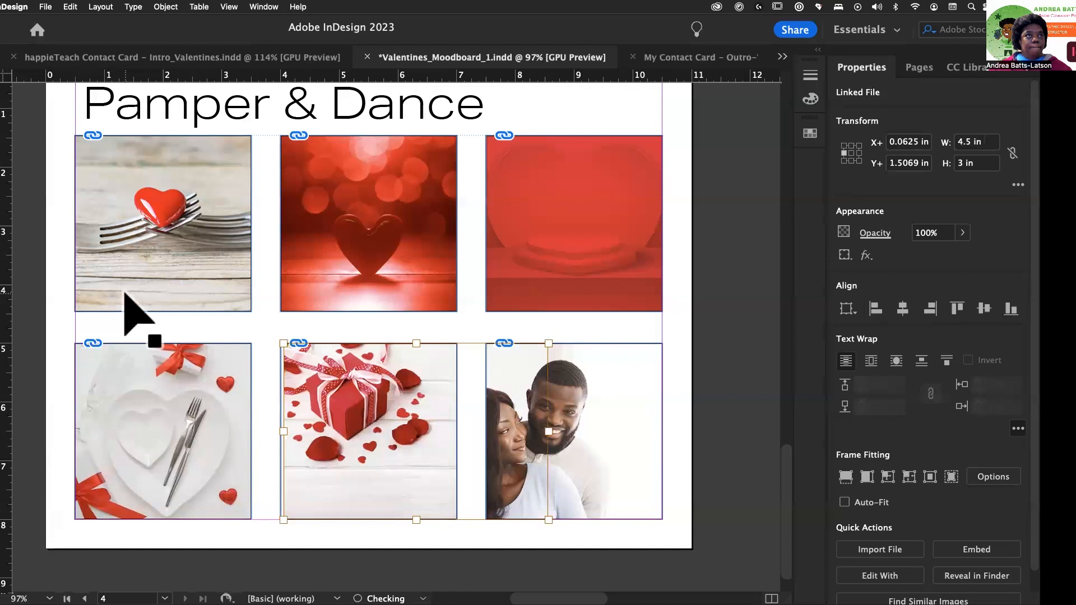
# Step: Shift the couple photo right within its frame to an X offset of about -1.17 in, and save the document
pyautogui.click(580, 434)
pyautogui.press('Right')
pyautogui.press('Right')
pyautogui.press('Right')
pyautogui.press('Right')
pyautogui.press('Right')
pyautogui.press('Right')
pyautogui.press('Right')
pyautogui.press('Right')
pyautogui.press('Right')
pyautogui.press('Right')
pyautogui.press('Right')
pyautogui.press('Right')
pyautogui.press('Right')
pyautogui.press('Right')
pyautogui.press('Right')
pyautogui.press('Right')
pyautogui.press('Right')
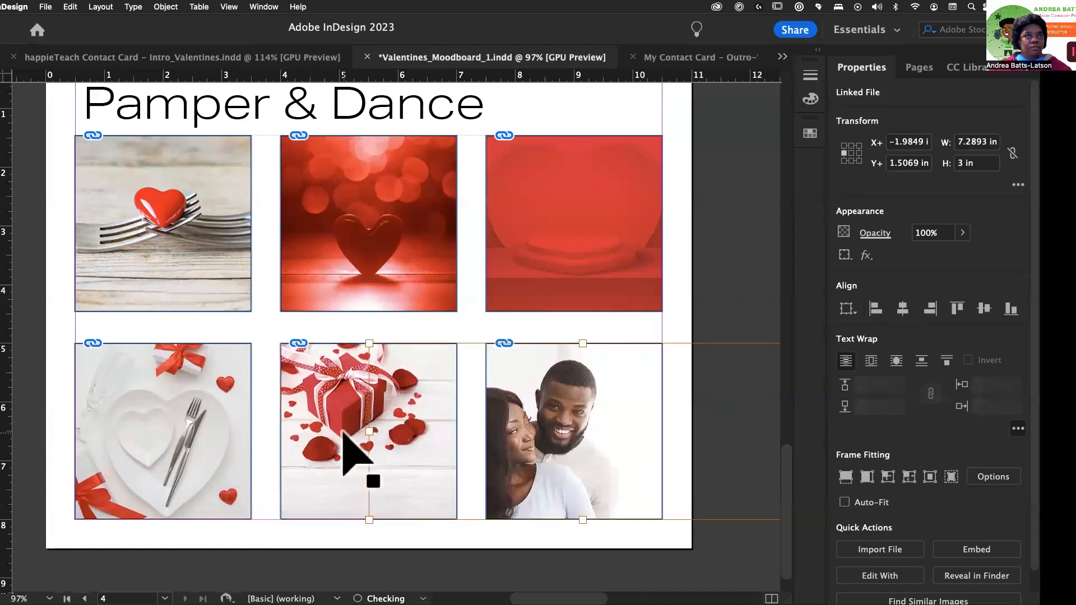
pyautogui.press('Right')
pyautogui.press('Right')
pyautogui.press('Right')
pyautogui.press('Right')
pyautogui.press('Right')
pyautogui.press('Right')
pyautogui.press('Right')
pyautogui.press('Right')
pyautogui.press('Right')
pyautogui.press('Right')
pyautogui.press('Right')
pyautogui.press('Right')
pyautogui.press('Right')
pyautogui.press('Right')
pyautogui.press('Right')
pyautogui.press('Right')
pyautogui.press('Right')
pyautogui.press('Right')
pyautogui.press('Right')
pyautogui.press('Right')
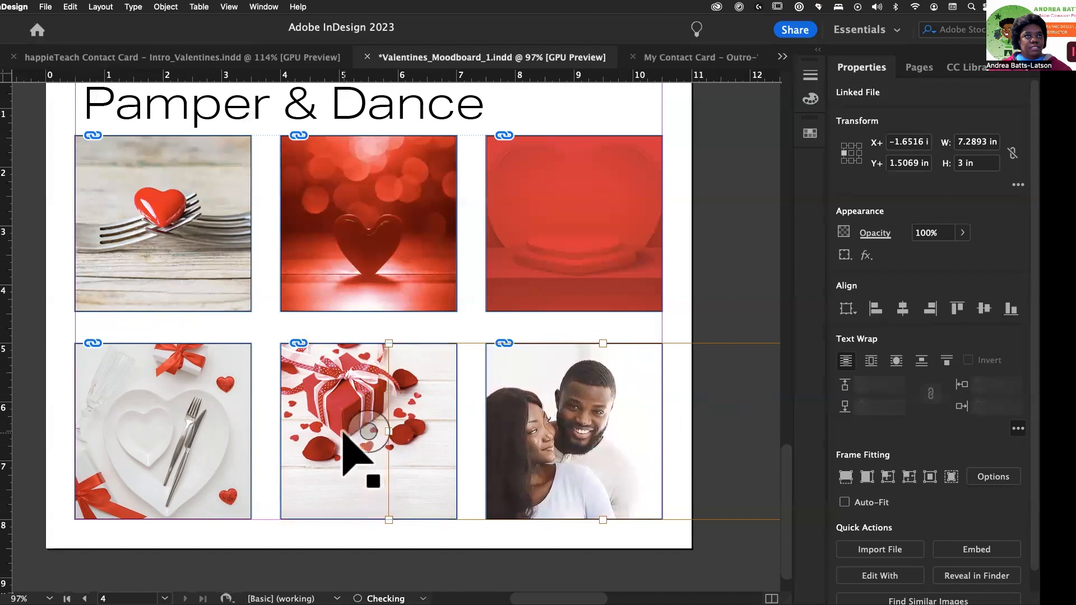
pyautogui.press('Right')
pyautogui.press('Right')
pyautogui.press('Right')
pyautogui.press('Right')
pyautogui.press('Right')
pyautogui.press('Right')
pyautogui.press('Right')
pyautogui.press('Right')
pyautogui.press('Right')
pyautogui.press('Right')
pyautogui.press('Right')
pyautogui.press('Right')
pyautogui.press('Right')
pyautogui.press('Right')
pyautogui.press('Right')
pyautogui.press('Right')
pyautogui.press('Right')
pyautogui.press('Right')
pyautogui.press('Right')
pyautogui.press('Right')
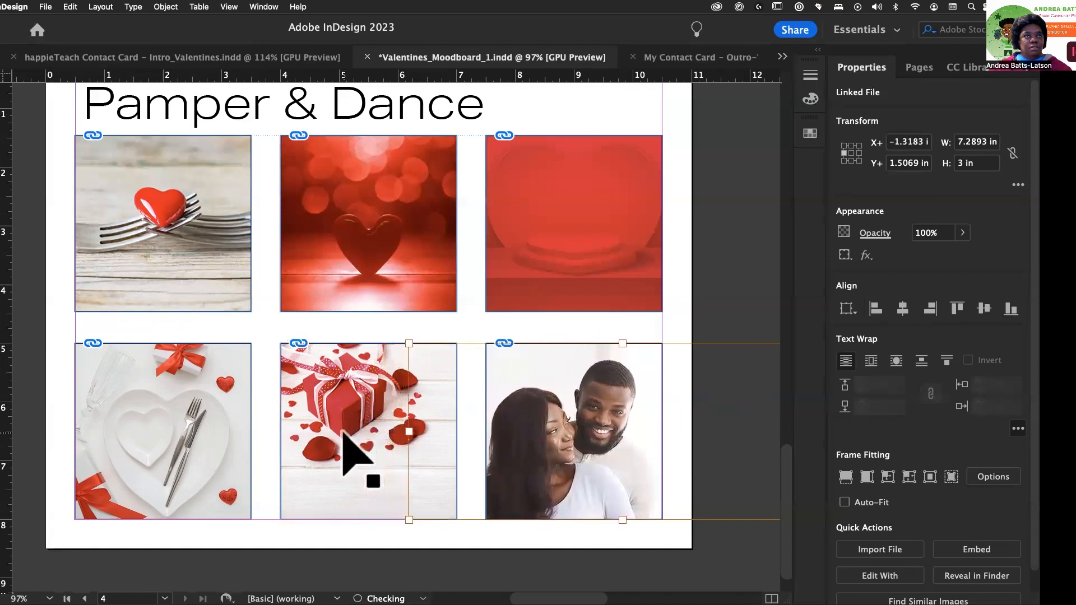
pyautogui.press('Right')
pyautogui.press('Right')
pyautogui.press('Right')
pyautogui.press('Right')
pyautogui.press('Right')
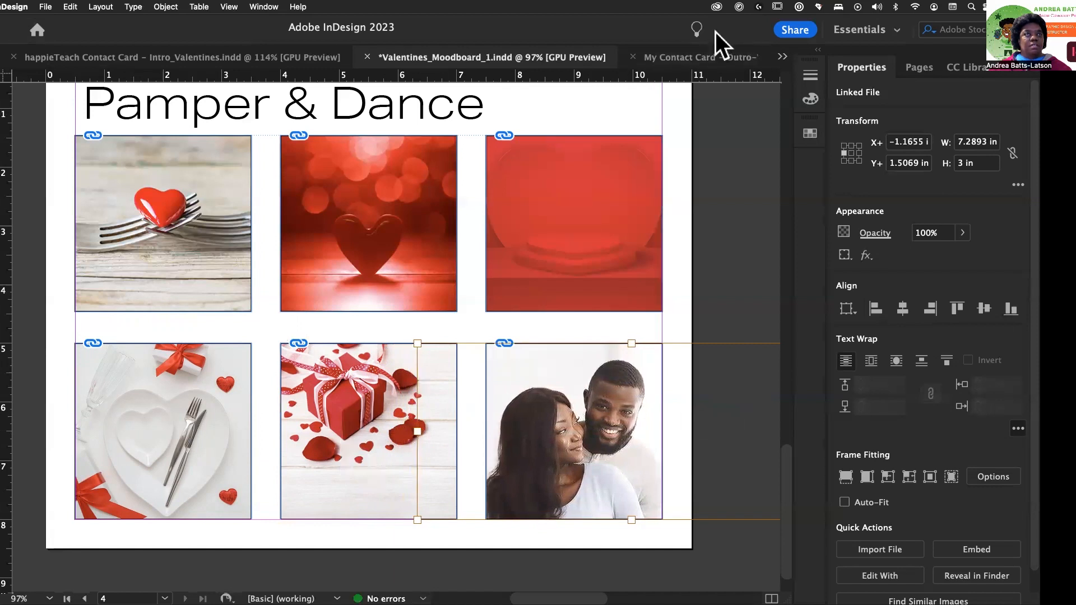
pyautogui.click(669, 131)
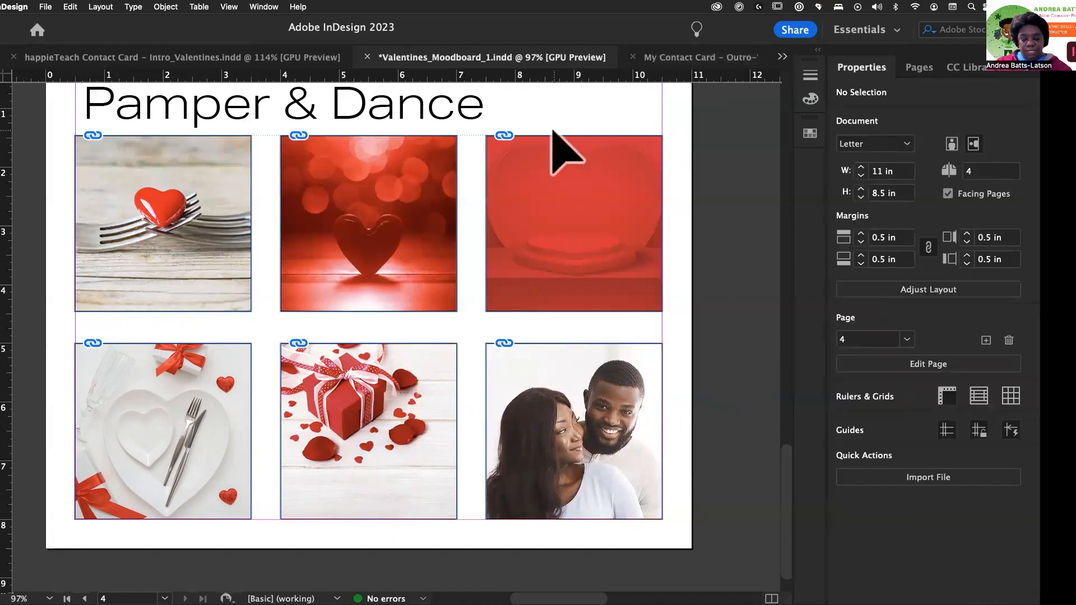
pyautogui.press('super+s')
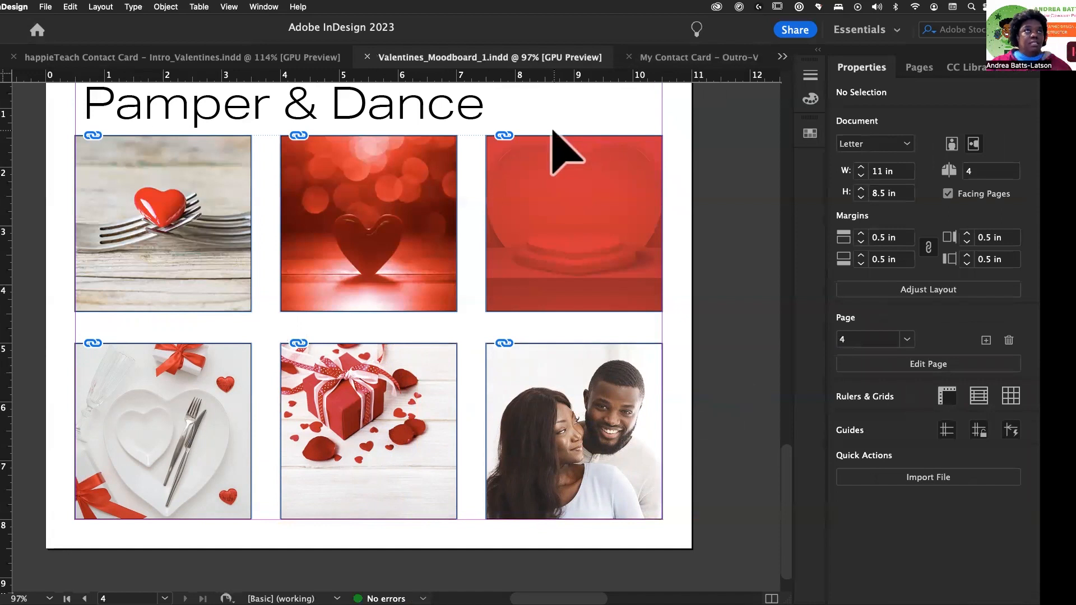
# Step: Return to the Textures layout on page 1 and display it full screen in Presentation mode
pyautogui.scroll(20, 332, 106)
pyautogui.hscroll(9, 332, 107)
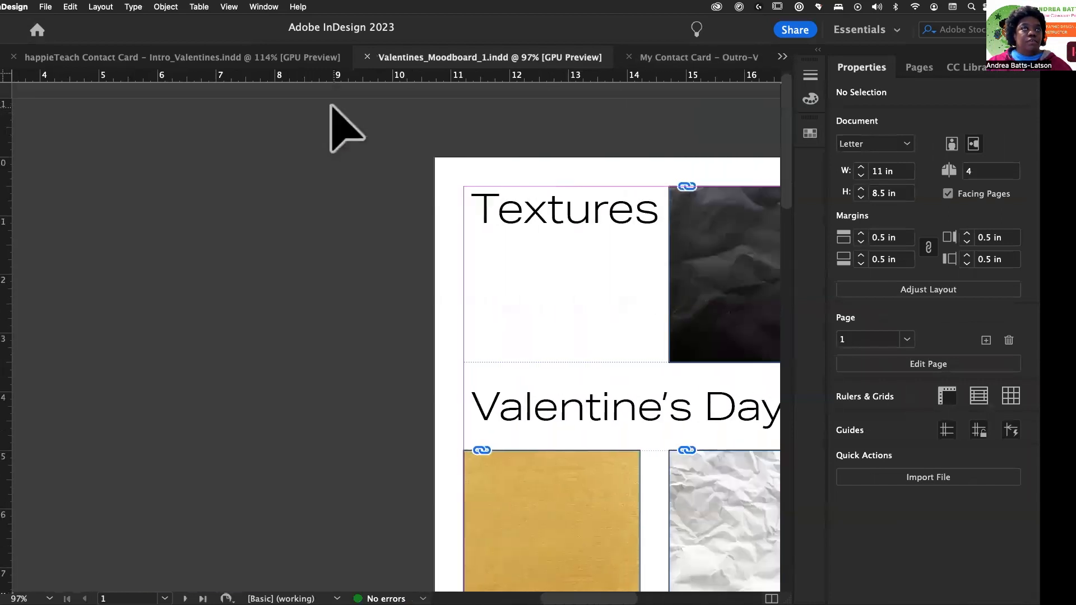
pyautogui.scroll(-3, 331, 106)
pyautogui.hscroll(5, 332, 107)
pyautogui.hscroll(-3, 332, 106)
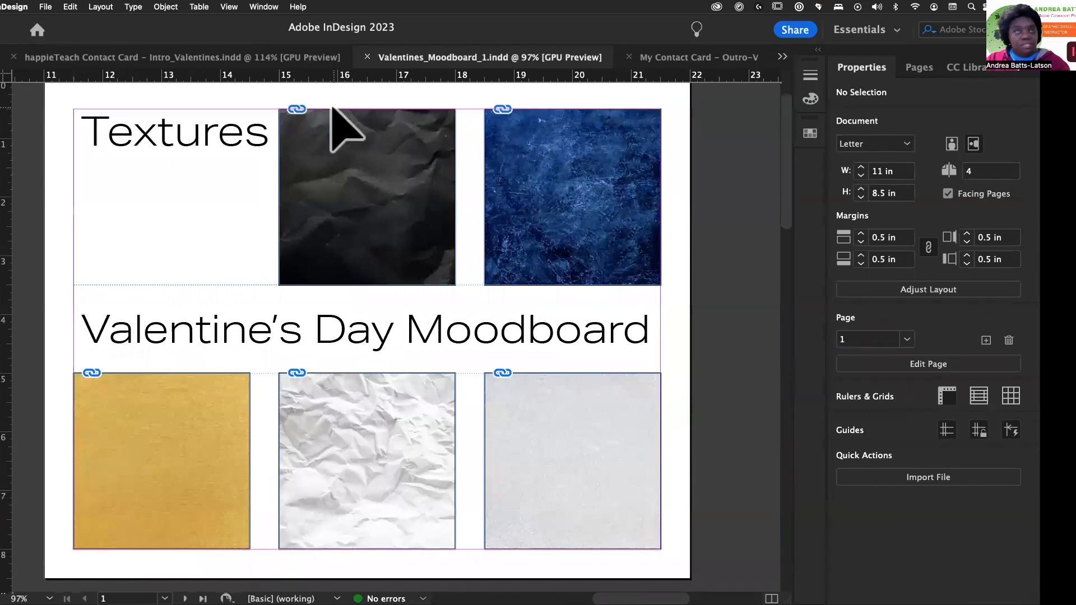
pyautogui.hotkey('shift', 'w')
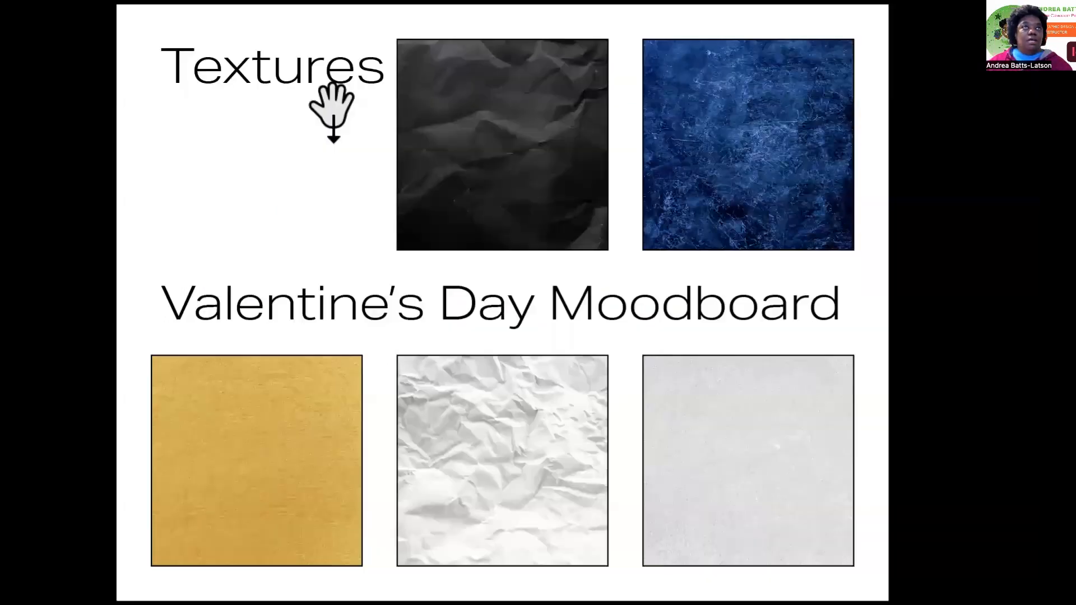